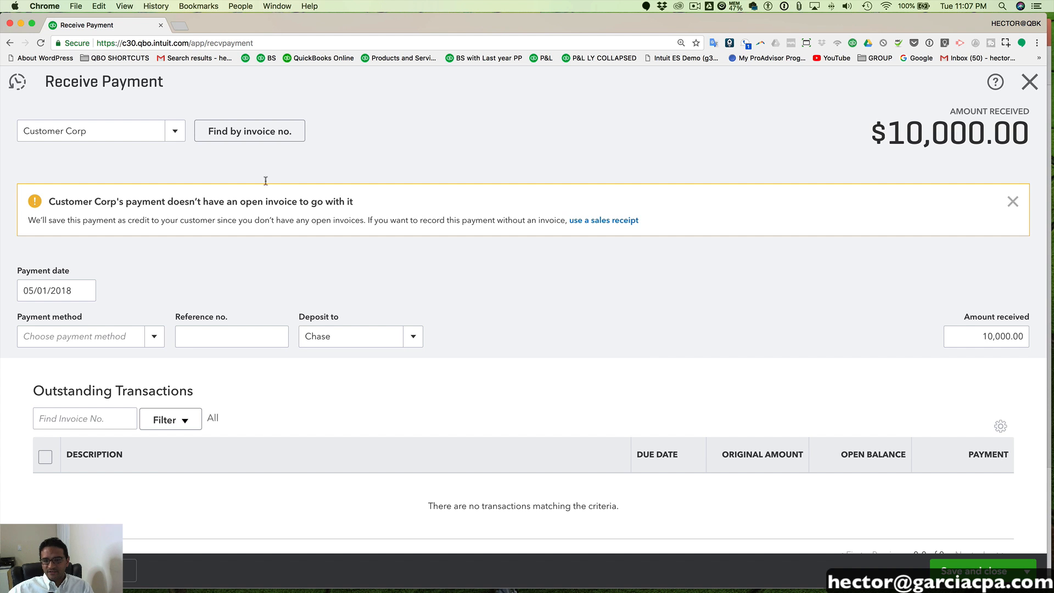
# Save and close the Customer Corp payment, and open the Balance Sheet report
pyautogui.click(966, 569)
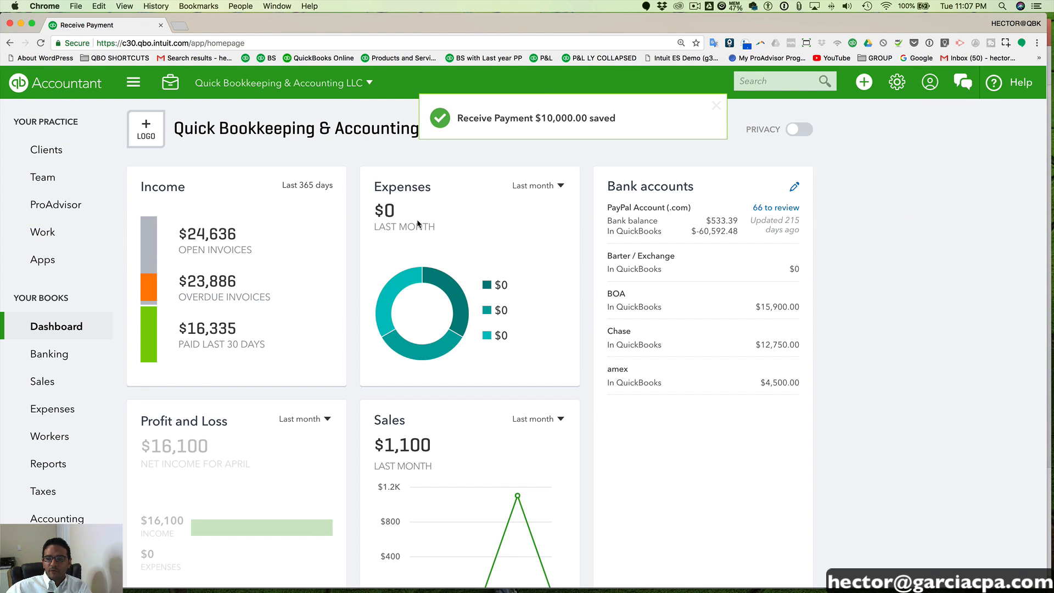
pyautogui.click(56, 463)
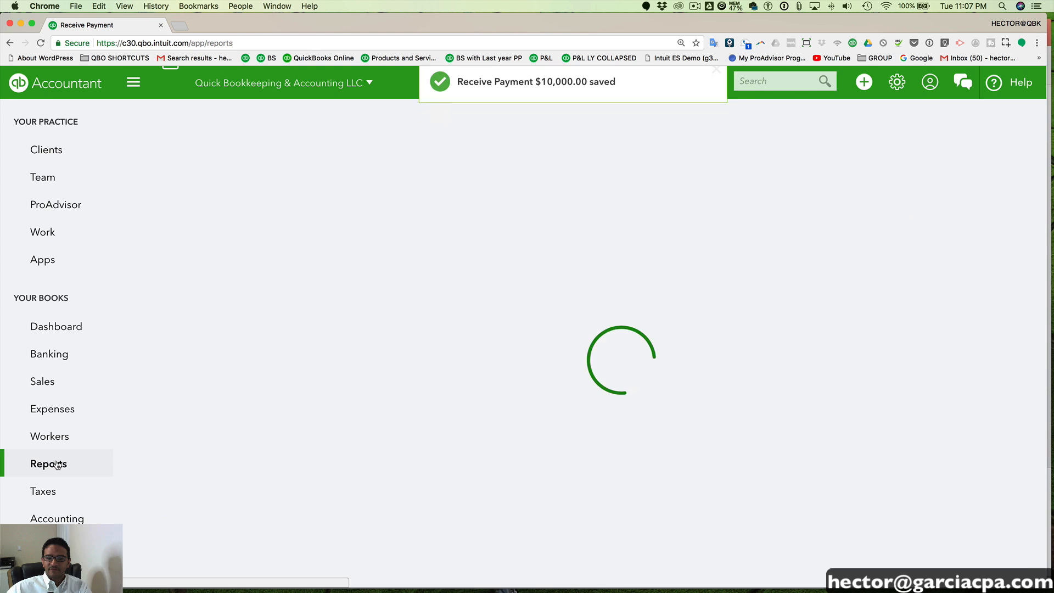
pyautogui.click(207, 303)
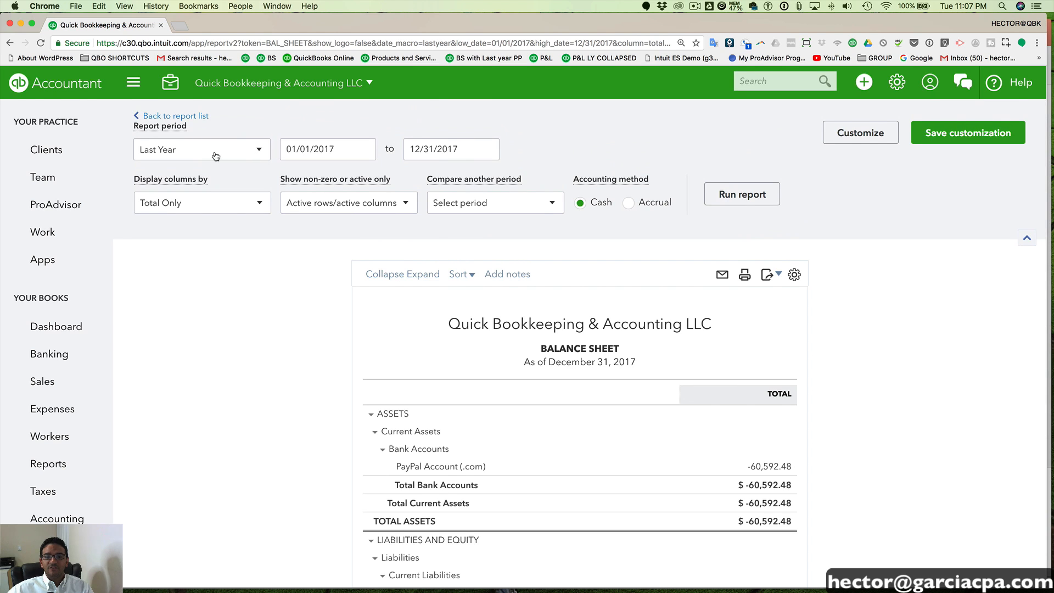
# Run the Balance Sheet for All Dates and review its asset and liability accounts
pyautogui.click(253, 149)
pyautogui.scroll(5, 176, 220)
pyautogui.click(160, 172)
pyautogui.click(222, 155)
pyautogui.click(743, 194)
pyautogui.scroll(-3, 808, 280)
pyautogui.scroll(-3, 822, 318)
pyautogui.scroll(1, 822, 318)
pyautogui.scroll(-2, 812, 348)
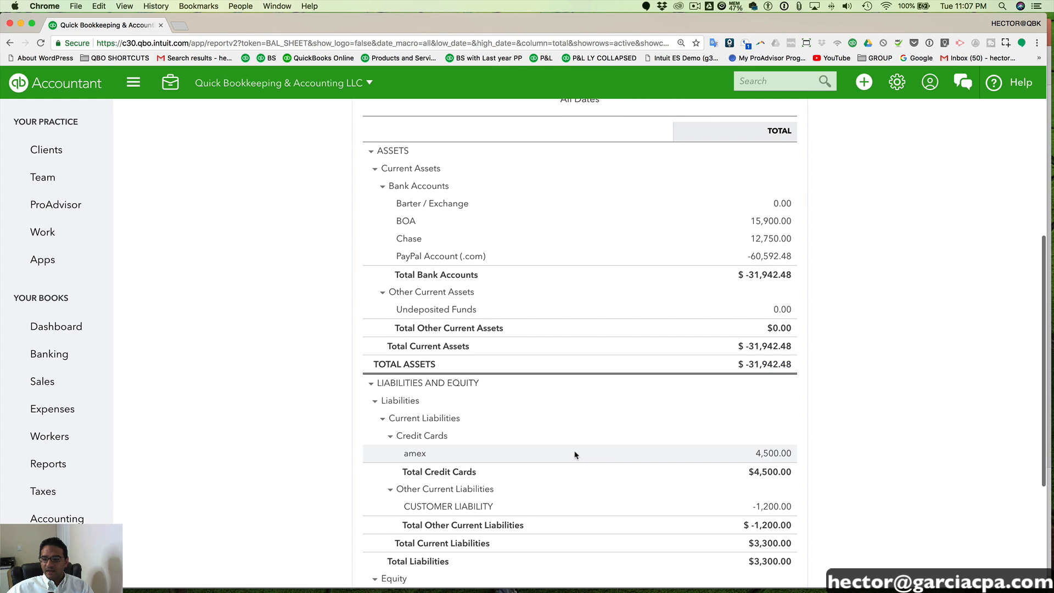
# Customize the Balance Sheet to use the Accrual accounting method and rerun it
pyautogui.scroll(5, 481, 335)
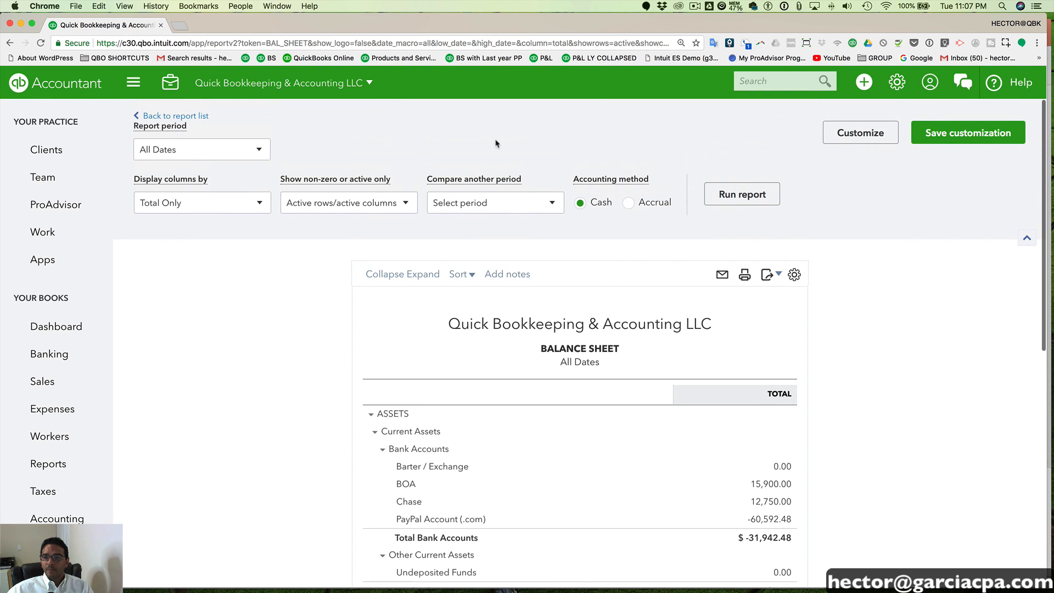
pyautogui.click(847, 146)
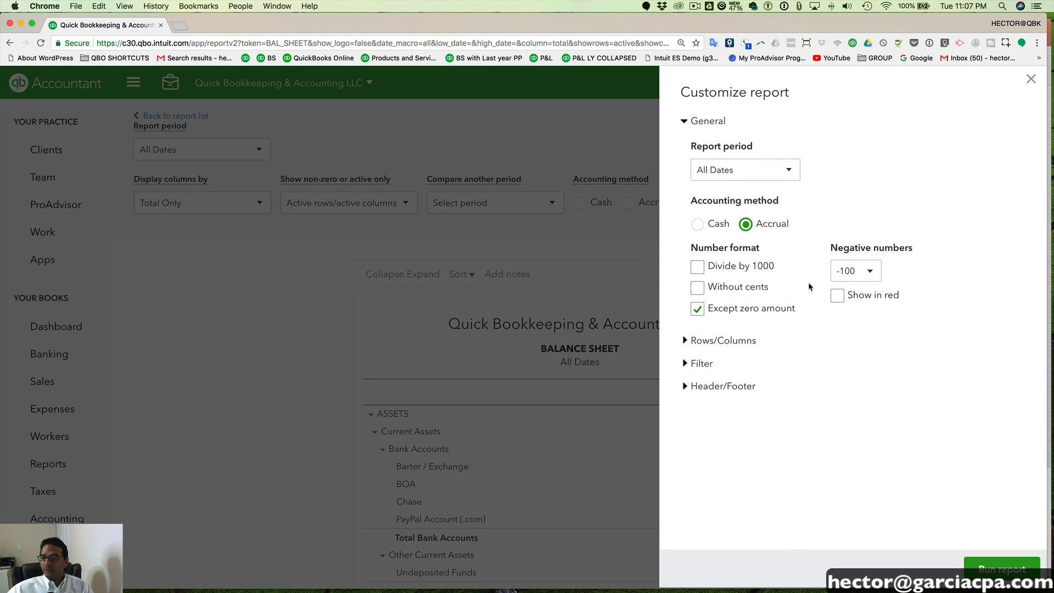
pyautogui.click(1003, 569)
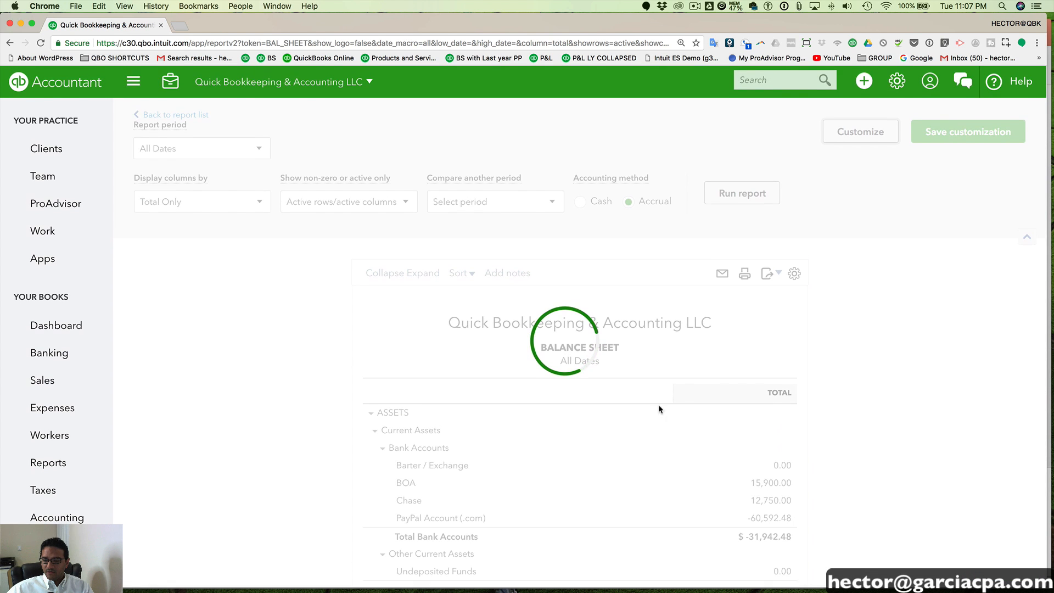
# Open the transactions behind the Accounts Receivable (A/R) balance and examine the 05/01/2018 Customer Corp payment
pyautogui.scroll(-2, 639, 384)
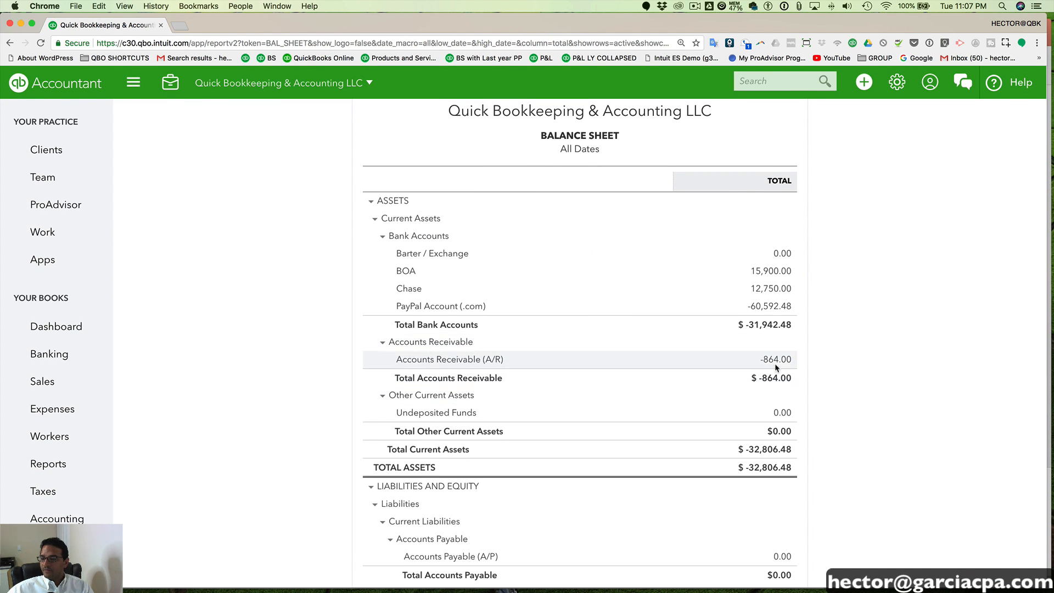
pyautogui.click(777, 361)
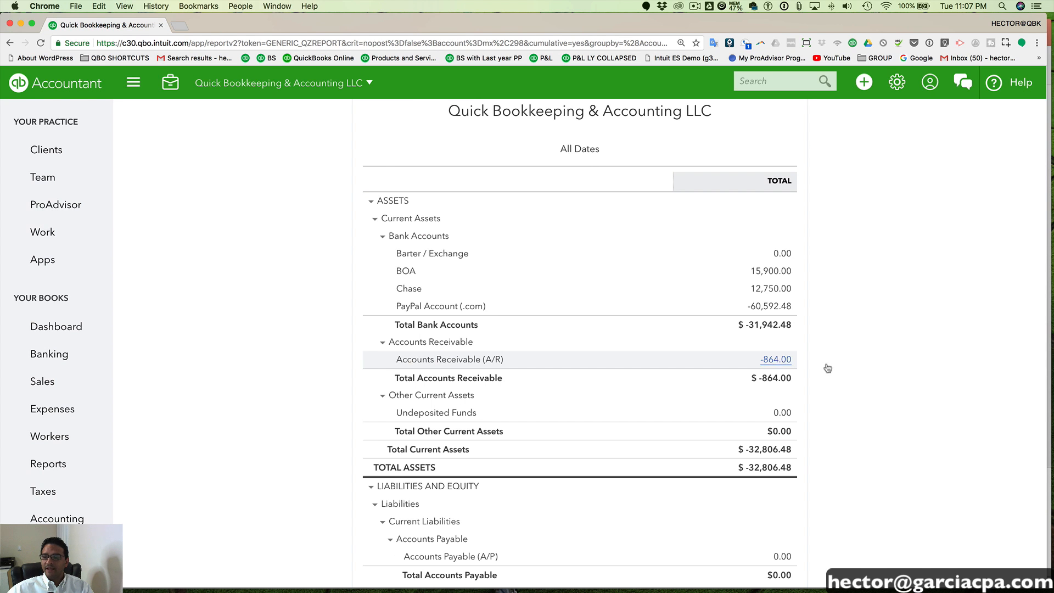
pyautogui.scroll(-5, 884, 369)
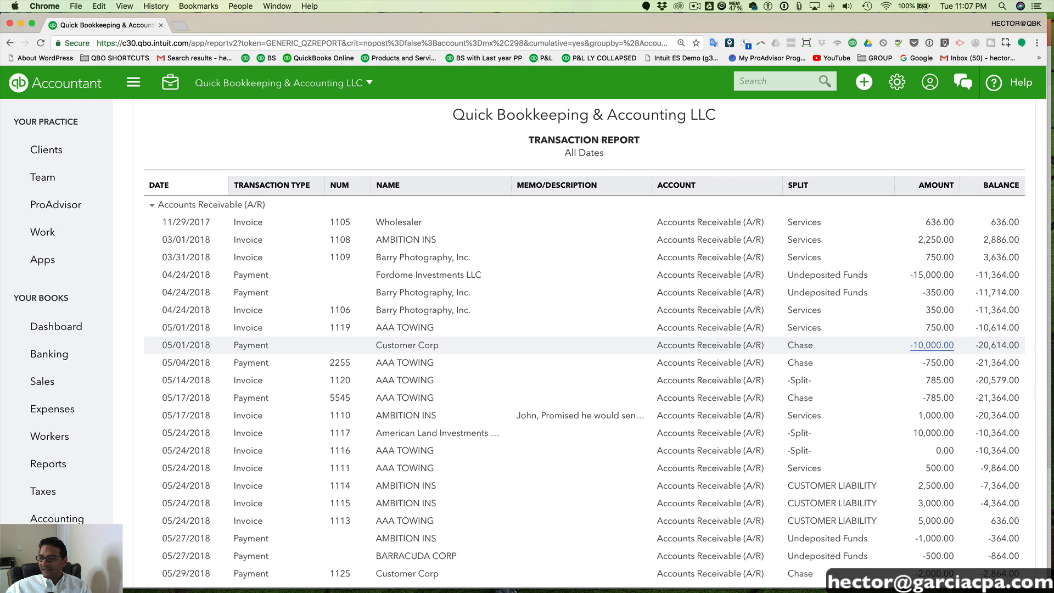
pyautogui.moveTo(966, 345); pyautogui.dragTo(158, 345)
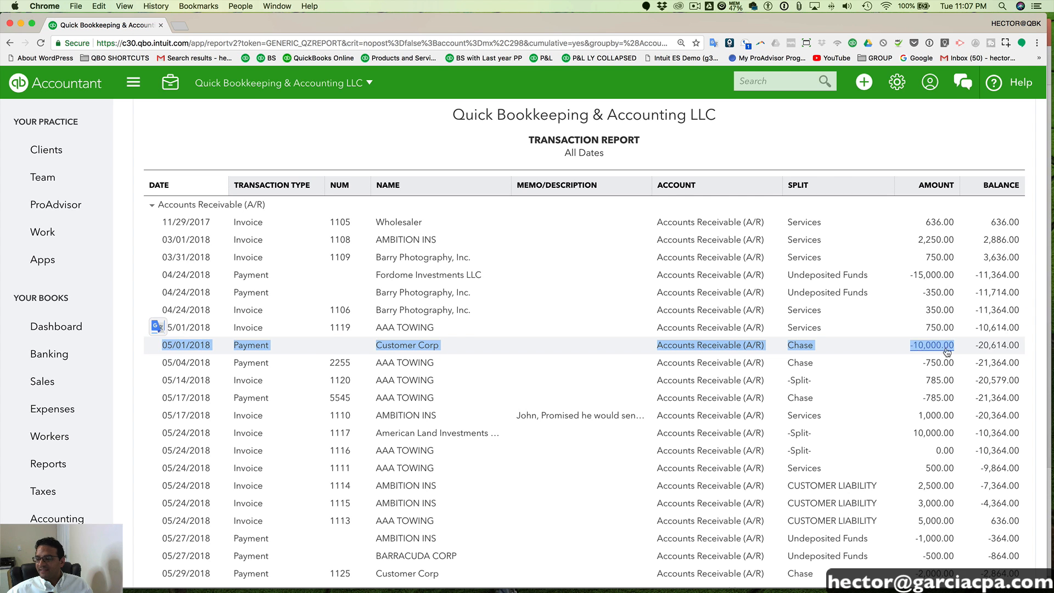
pyautogui.scroll(5, 268, 210)
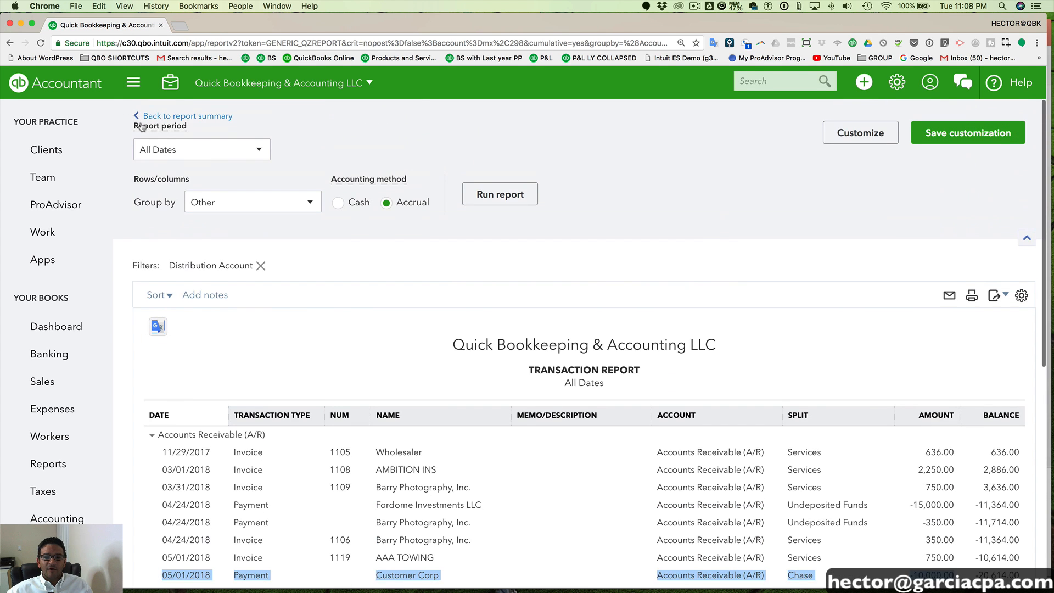
# Open the Customer Balance Summary report and examine Customer Corp's balance
pyautogui.click(189, 118)
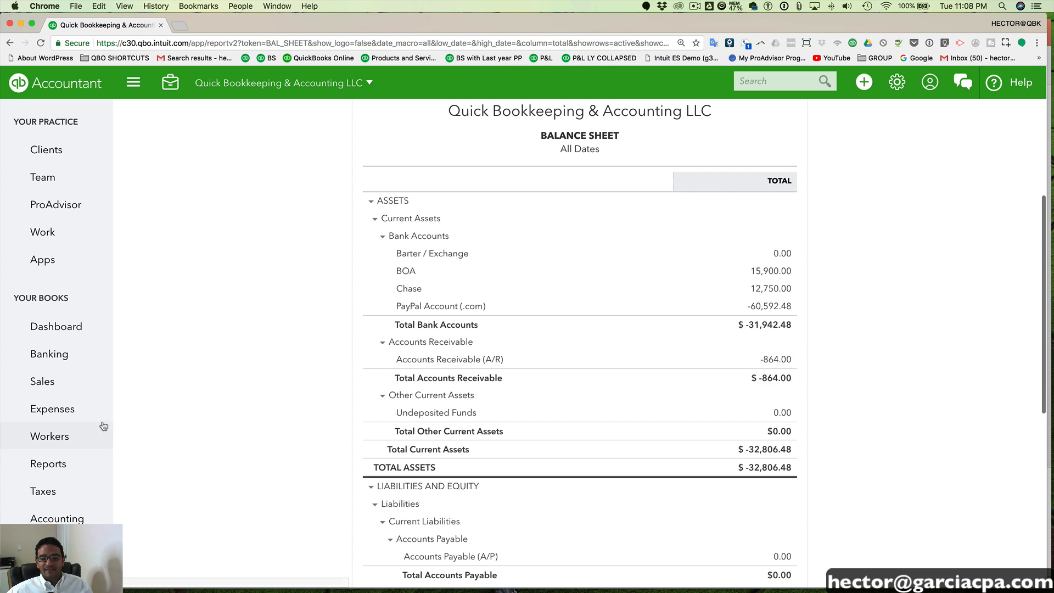
pyautogui.click(59, 465)
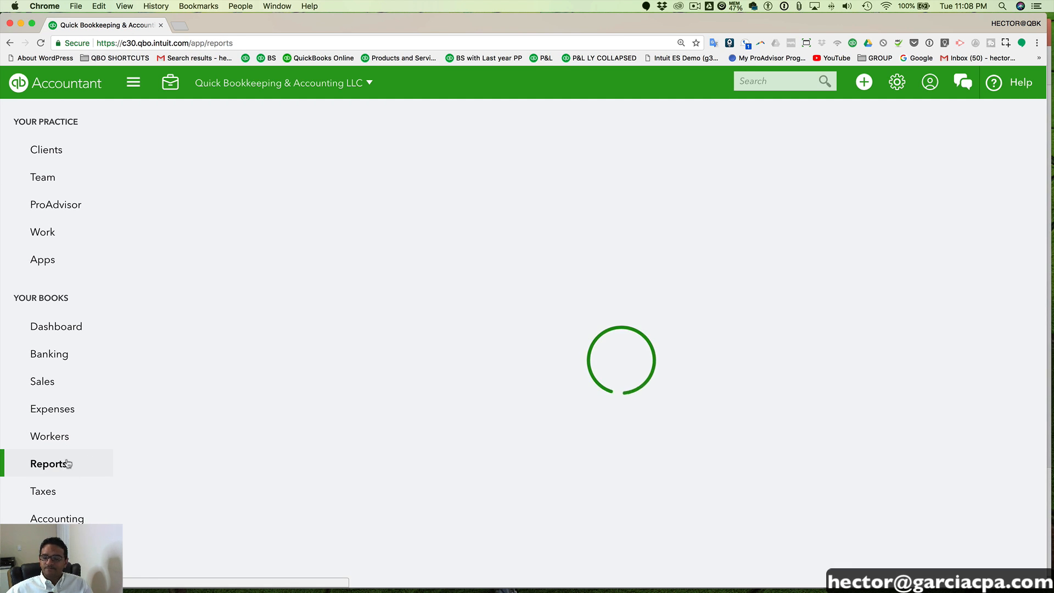
pyautogui.scroll(-2, 386, 419)
pyautogui.scroll(-6, 386, 419)
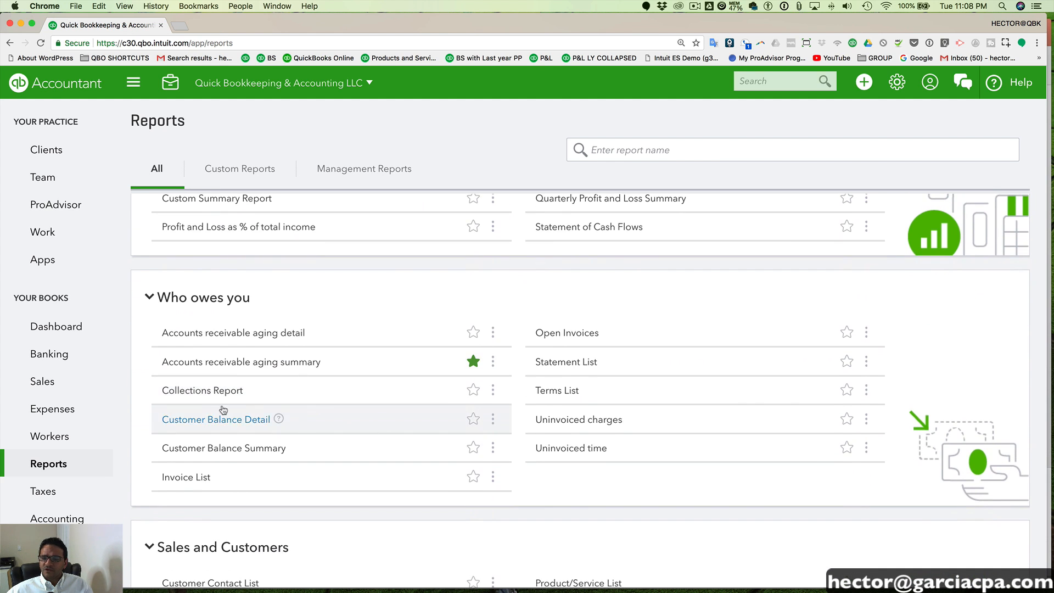
pyautogui.click(211, 449)
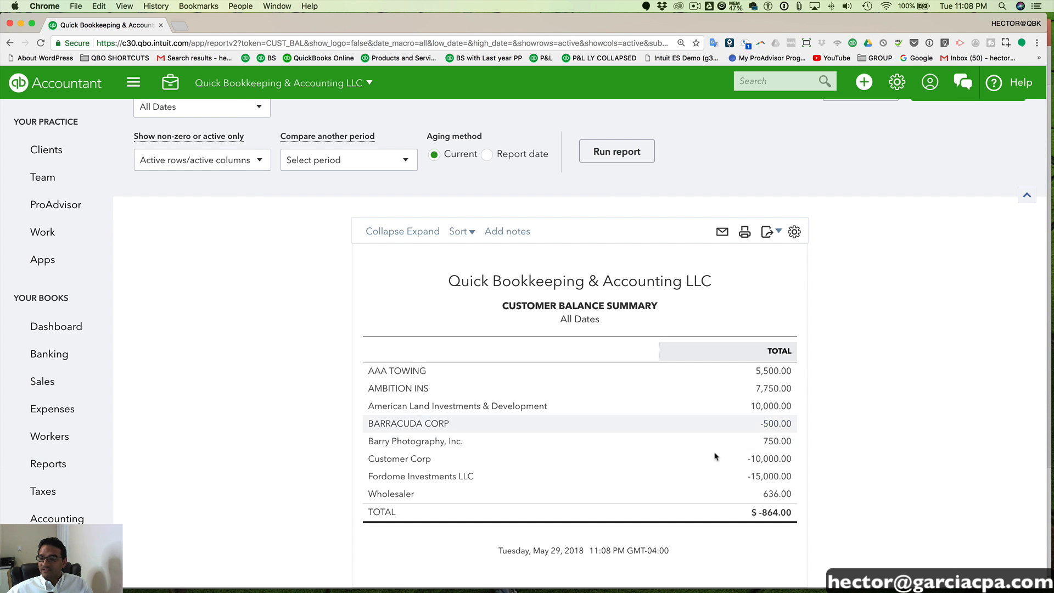
pyautogui.moveTo(375, 460); pyautogui.dragTo(441, 460)
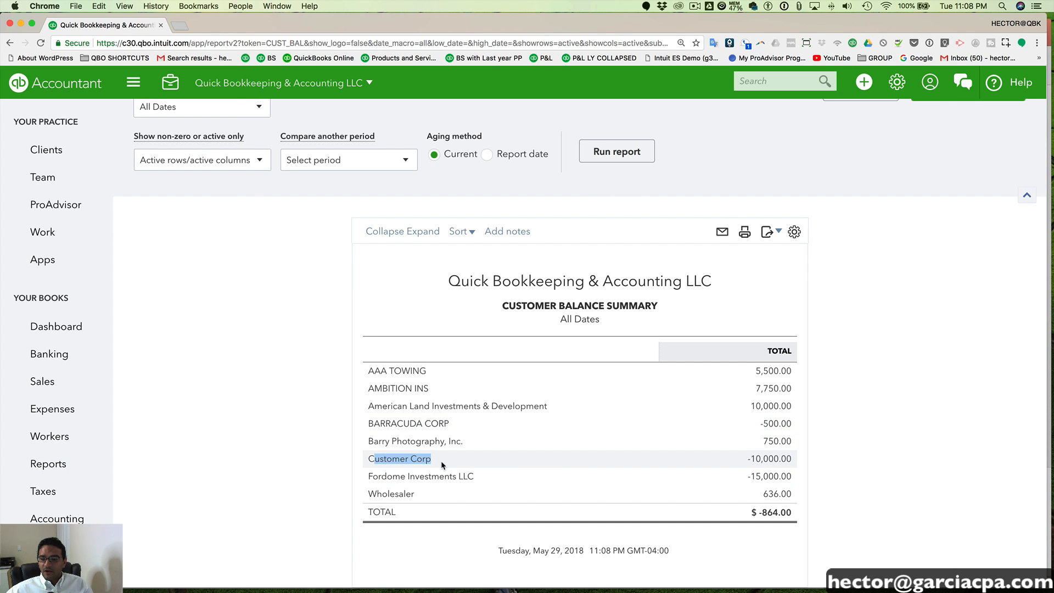
pyautogui.moveTo(796, 460)
pyautogui.mouseDown()
pyautogui.moveTo(754, 463)
pyautogui.moveTo(793, 465)
pyautogui.mouseUp()
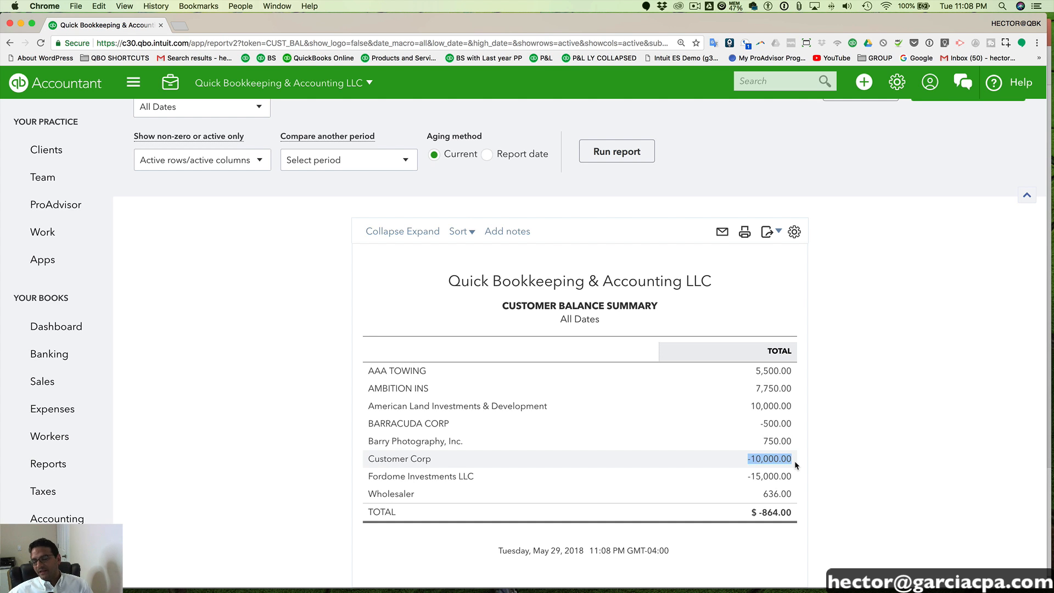
# Create a new invoice for Customer Corp
pyautogui.scroll(2, 826, 285)
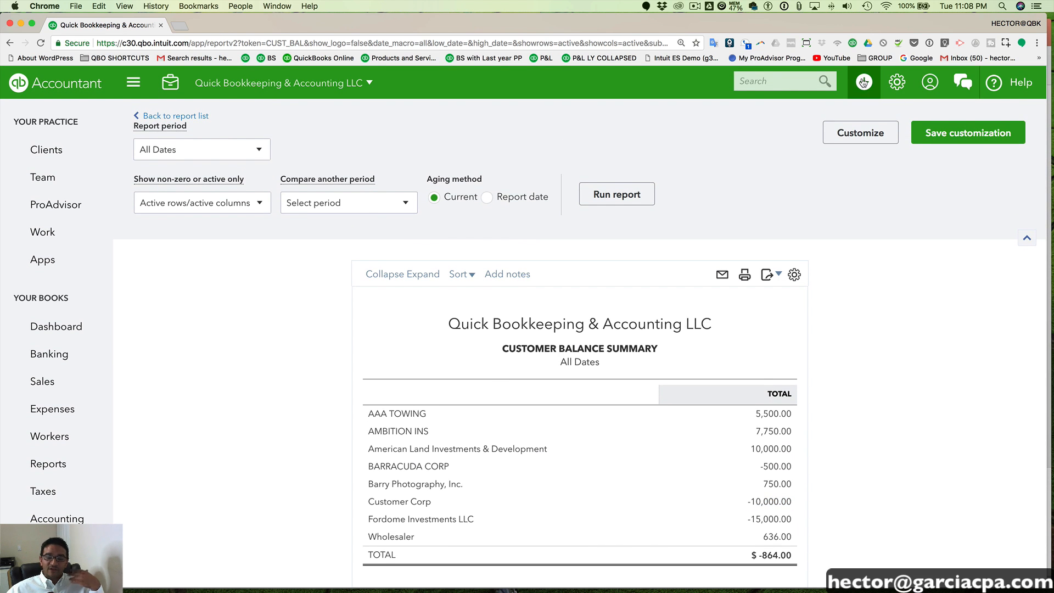
pyautogui.click(864, 83)
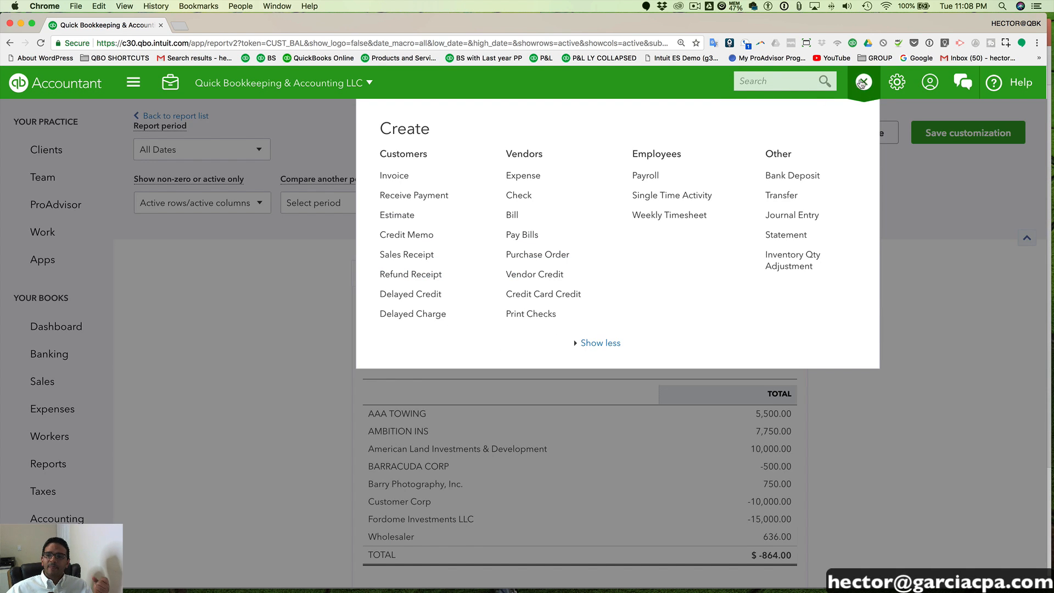
pyautogui.click(405, 176)
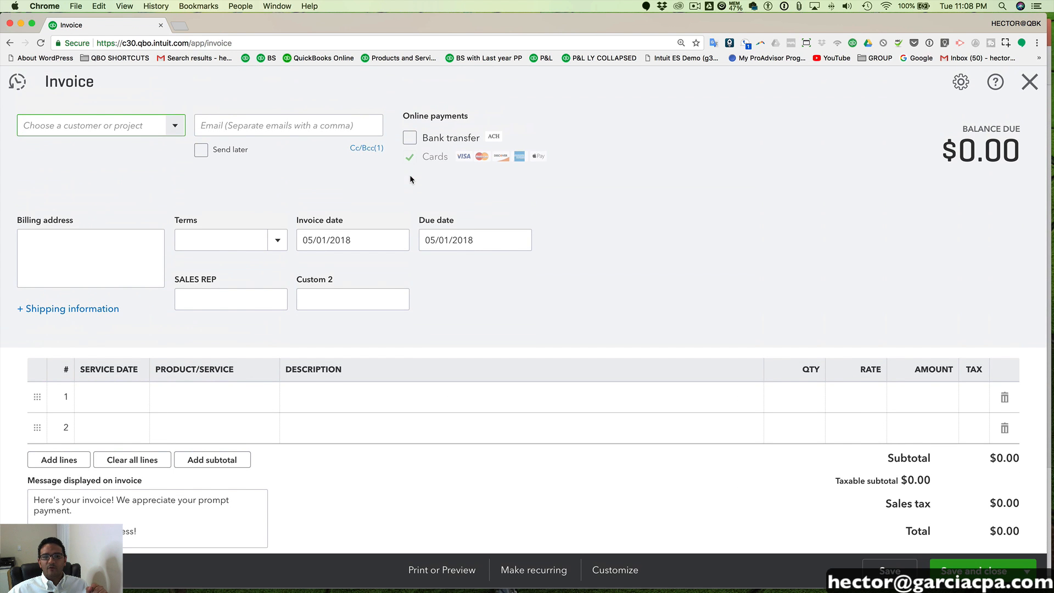
pyautogui.click(93, 125)
pyautogui.write('Customer Corp')
pyautogui.click(90, 175)
# Add a Services line with an amount of 21,000 to the invoice
pyautogui.click(196, 399)
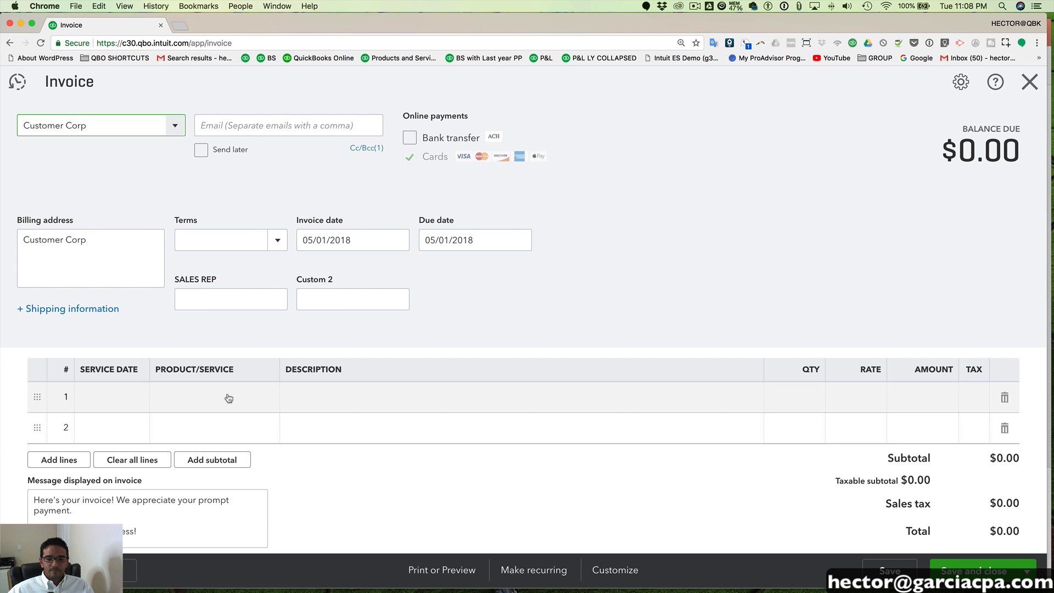
pyautogui.click(272, 399)
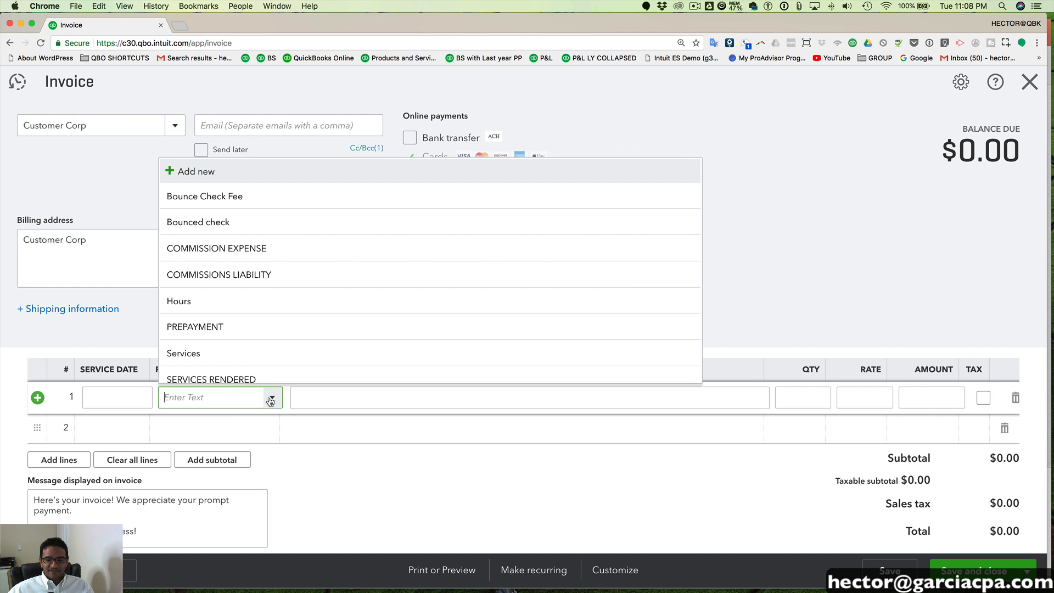
pyautogui.click(212, 354)
pyautogui.click(887, 398)
pyautogui.write('21')
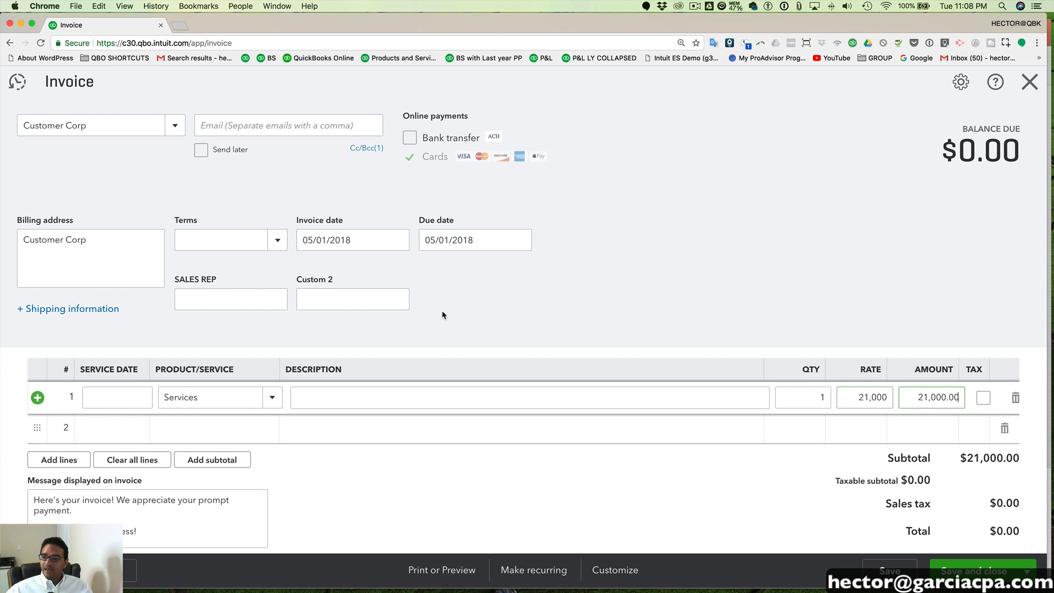
# Set the invoice date to 05/29/2018, check the invoice totals, and save and close the invoice
pyautogui.click(320, 241)
pyautogui.write('t')
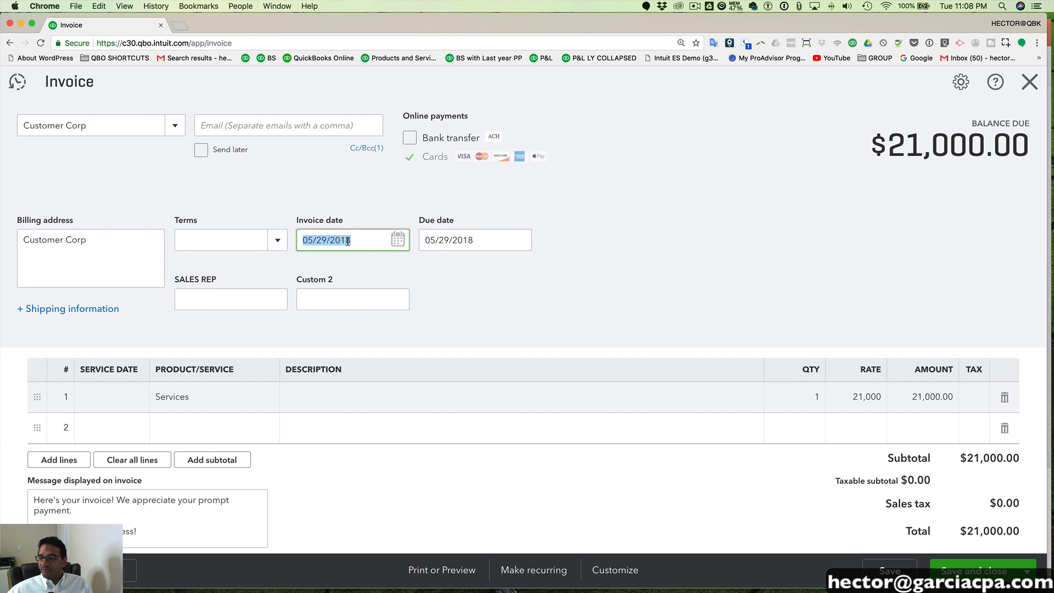
pyautogui.click(962, 457)
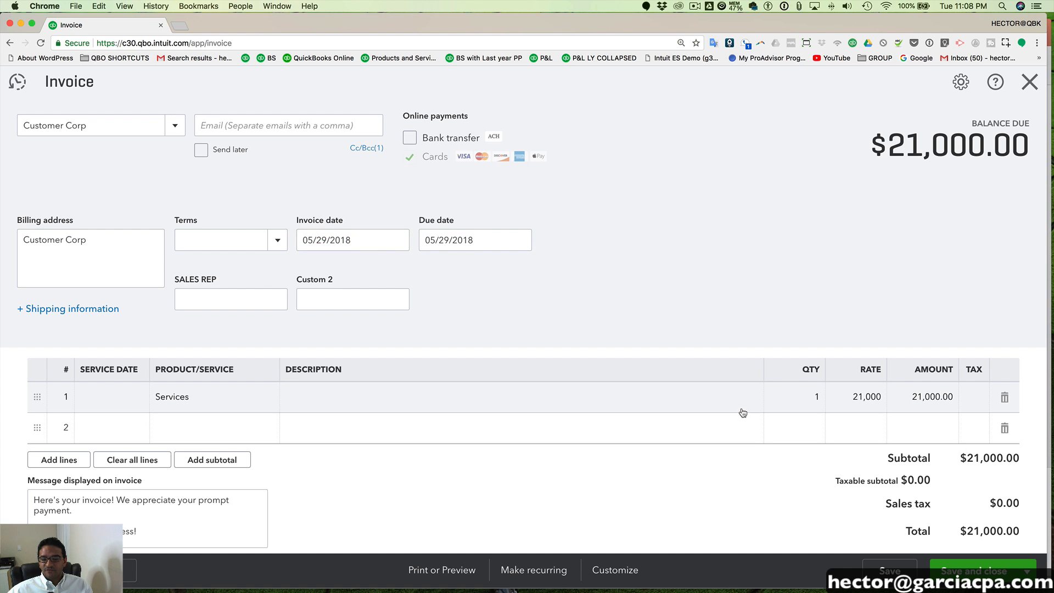
pyautogui.scroll(-5, 740, 407)
pyautogui.scroll(5, 740, 407)
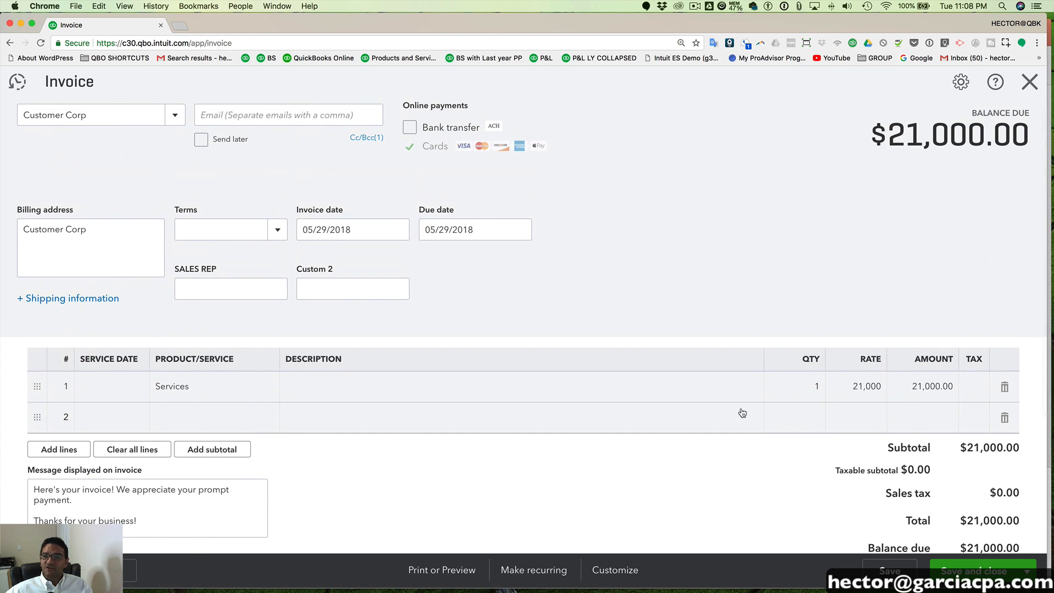
pyautogui.scroll(-4, 743, 413)
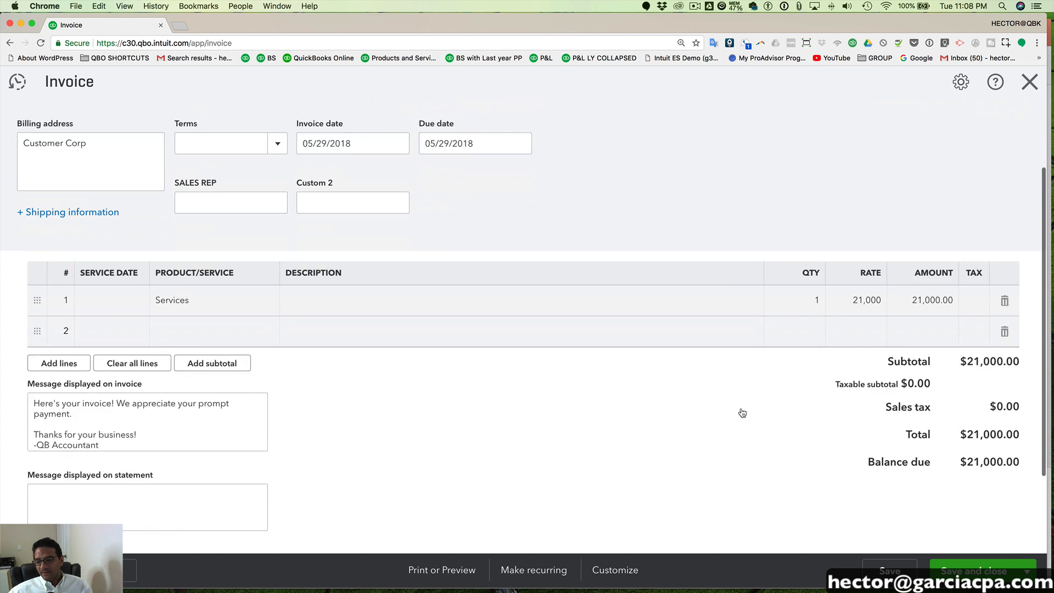
pyautogui.scroll(4, 738, 410)
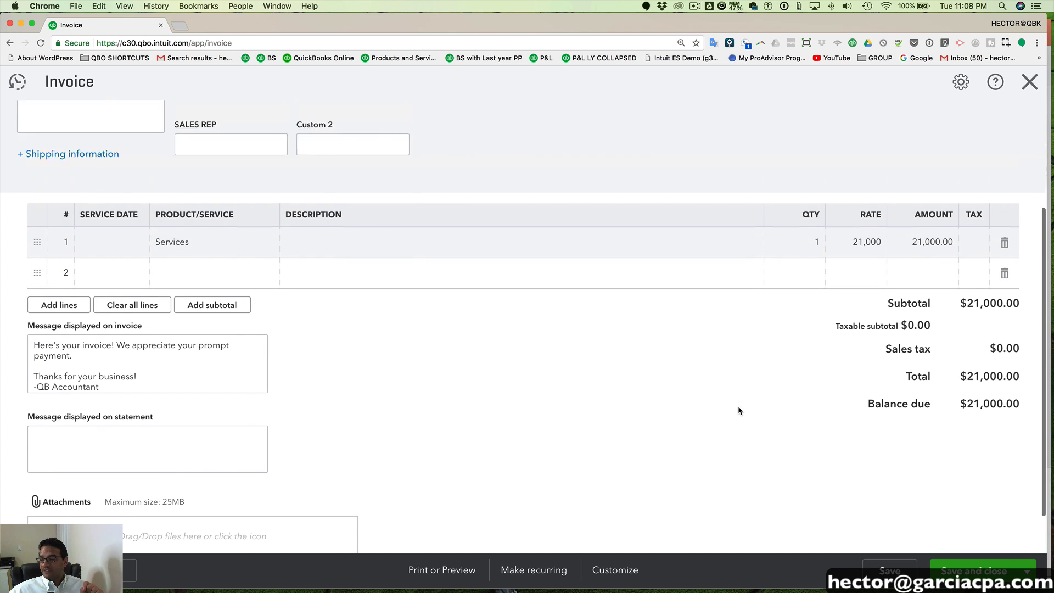
pyautogui.click(980, 572)
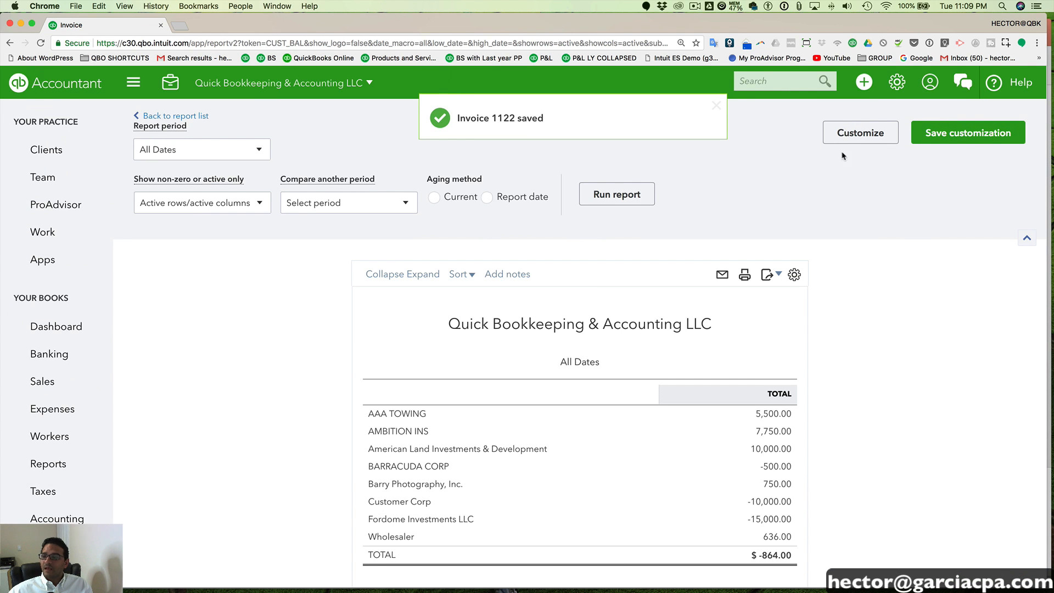
# Start a new Receive Payment transaction for Customer Corp
pyautogui.click(865, 83)
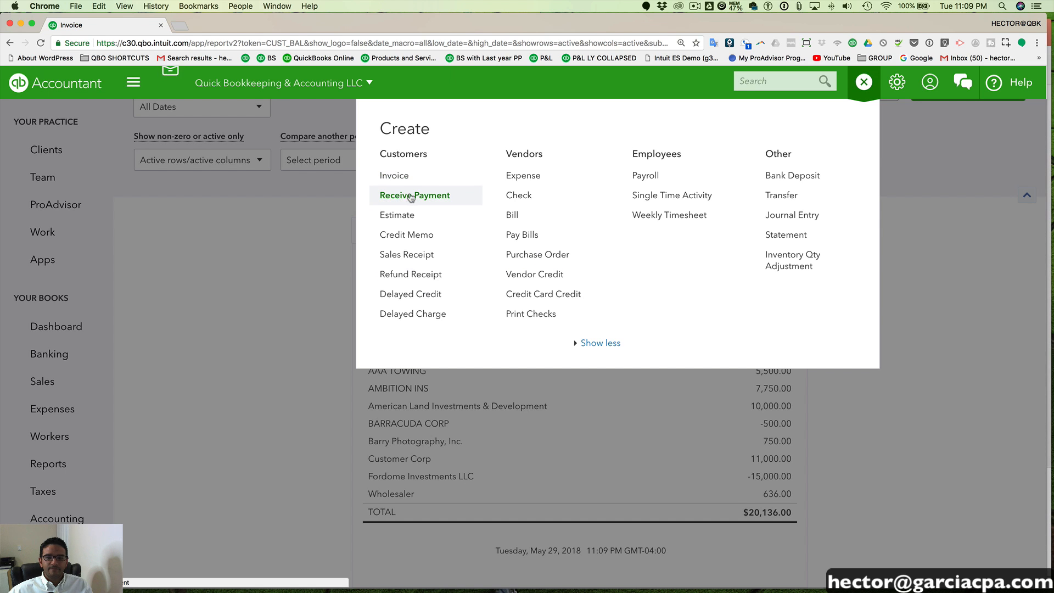
pyautogui.click(413, 195)
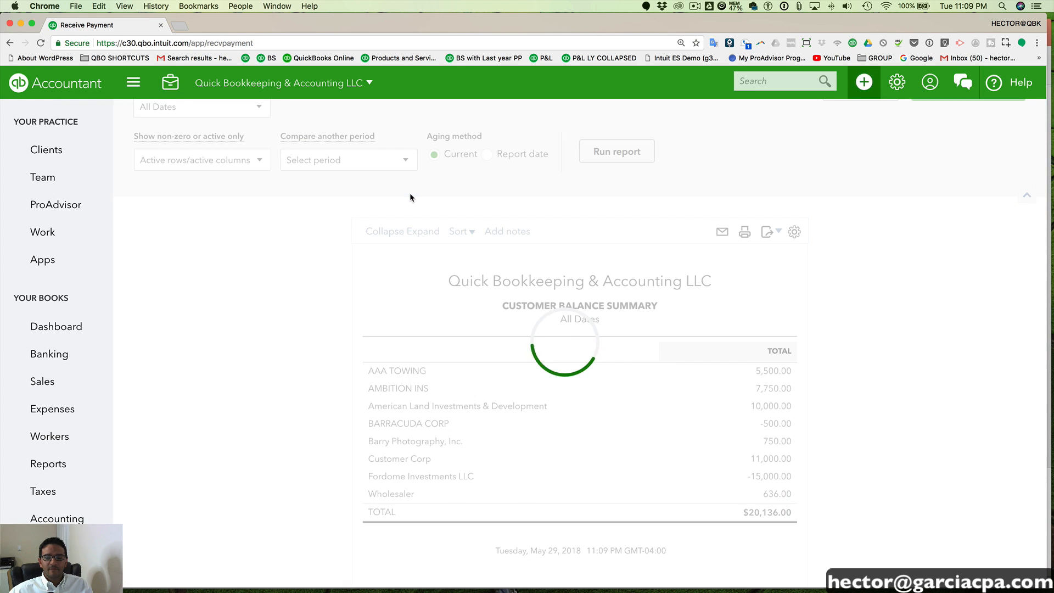
pyautogui.write('Cus')
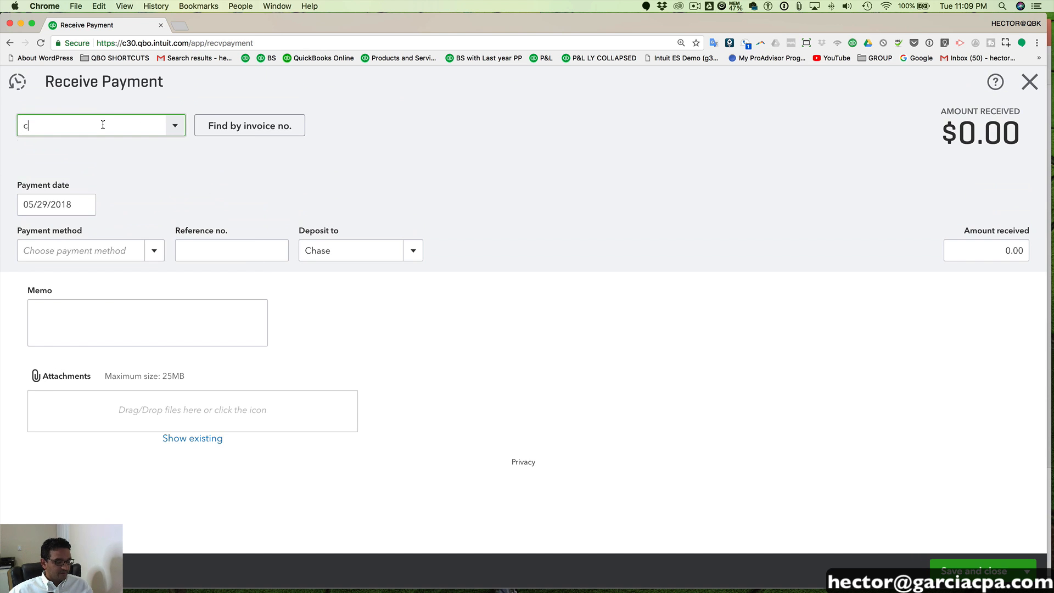
pyautogui.click(106, 176)
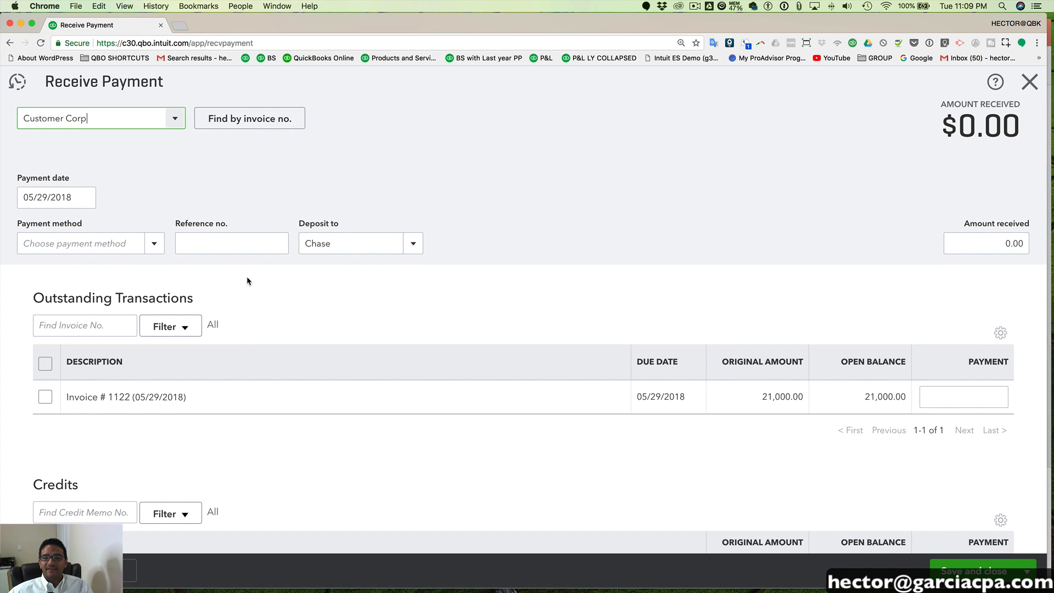
# Select the outstanding 21,000.00 invoice dated 05/29/2018 for payment
pyautogui.scroll(-1, 247, 281)
pyautogui.scroll(-2, 246, 280)
pyautogui.click(46, 312)
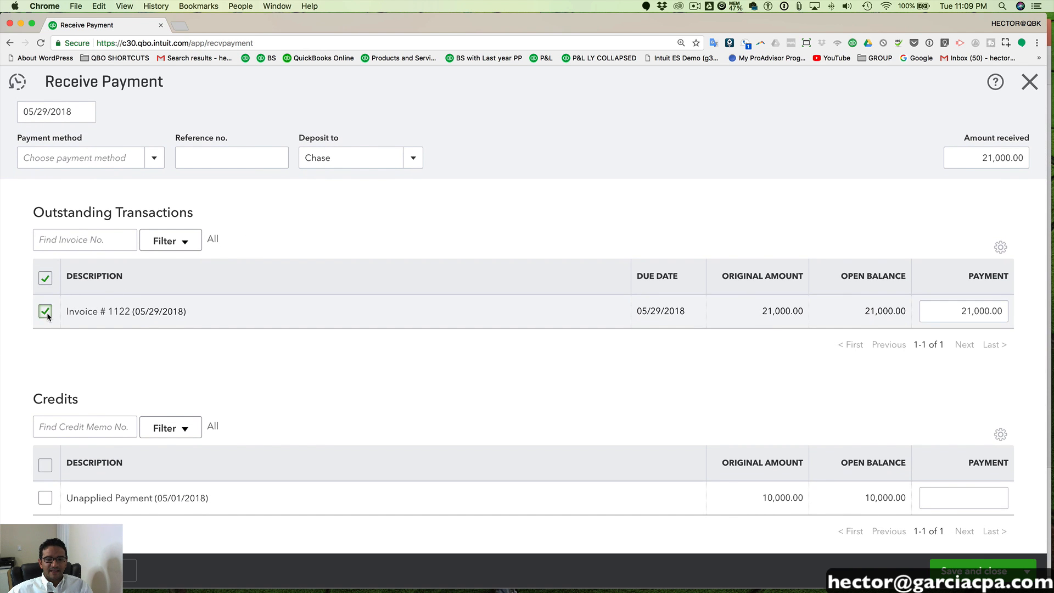
# Apply Customer Corp's 10,000.00 unapplied payment dated 05/01/2018 as a credit on this payment
pyautogui.click(46, 499)
pyautogui.scroll(-4, 110, 500)
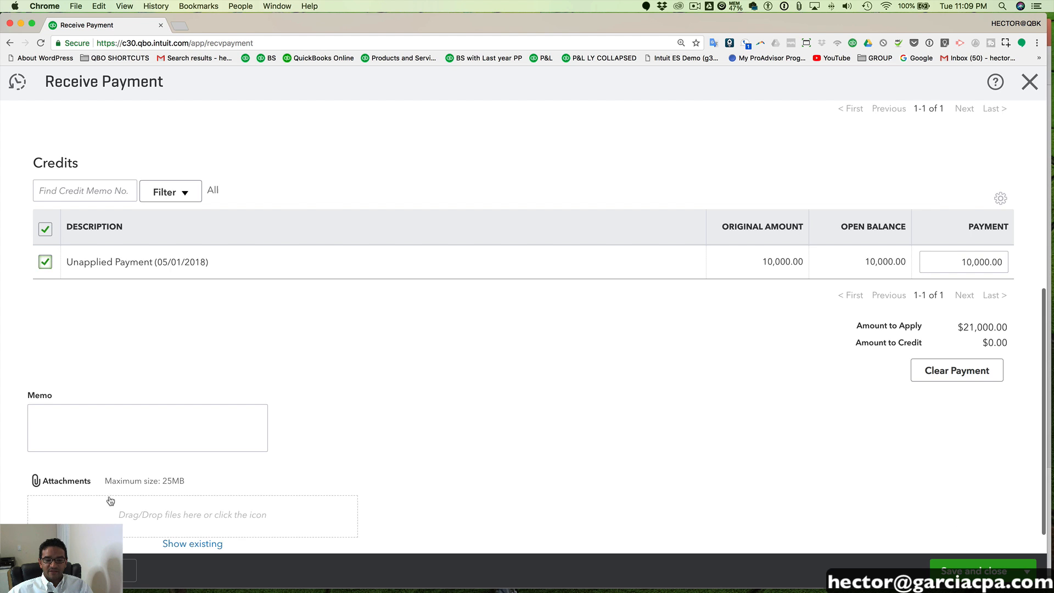
pyautogui.scroll(2, 115, 289)
pyautogui.scroll(3, 120, 175)
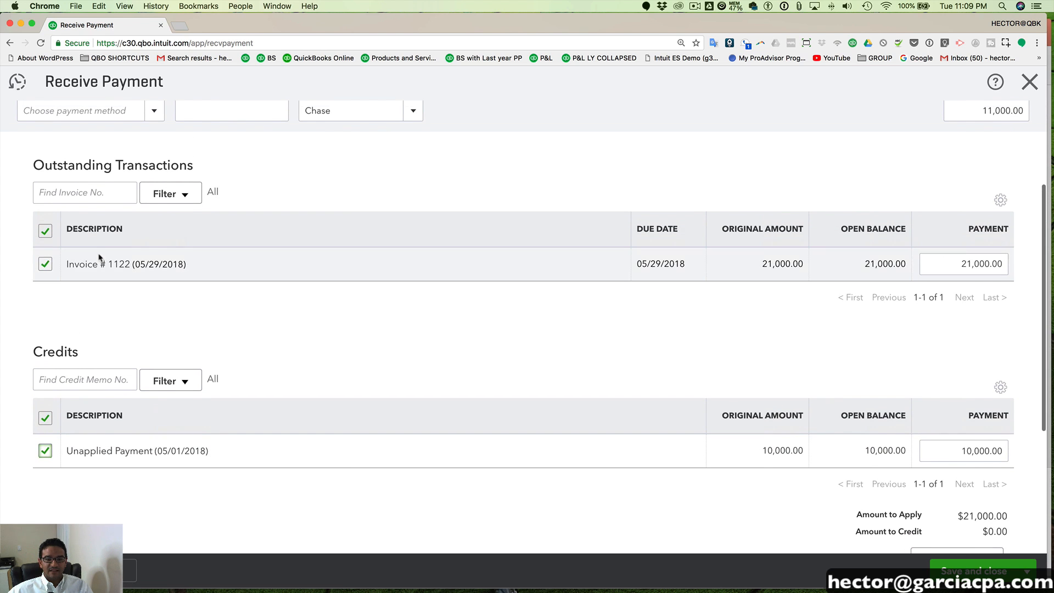
# Set the payment applied to the 05/29/2018 invoice to 10,000.00 and check the amount received
pyautogui.click(950, 264)
pyautogui.write('1')
pyautogui.press('Tab')
pyautogui.scroll(3, 1009, 172)
pyautogui.click(980, 215)
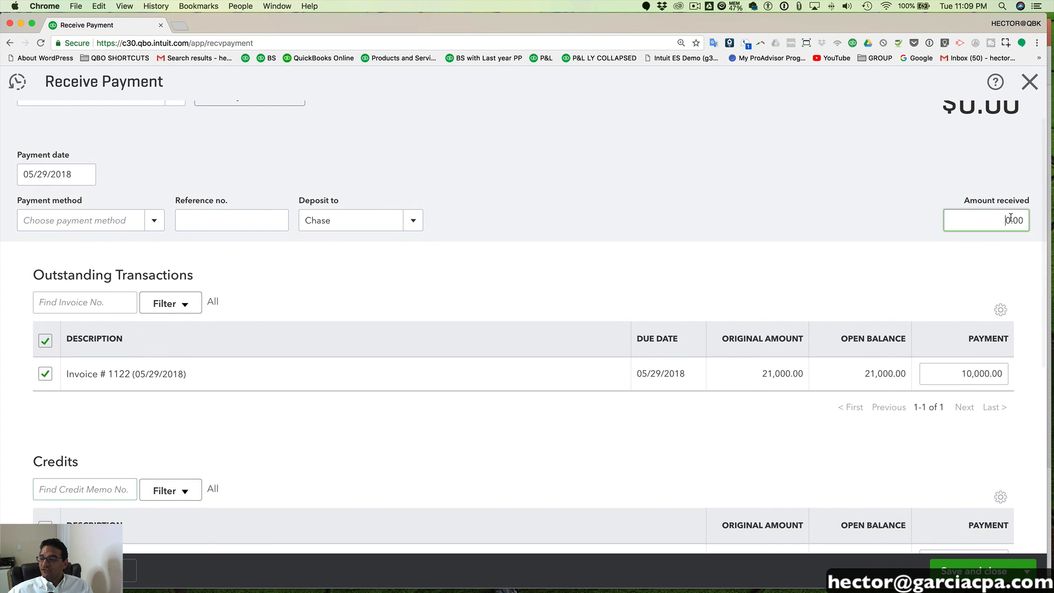
pyautogui.scroll(1, 947, 170)
pyautogui.tripleClick(1024, 133)
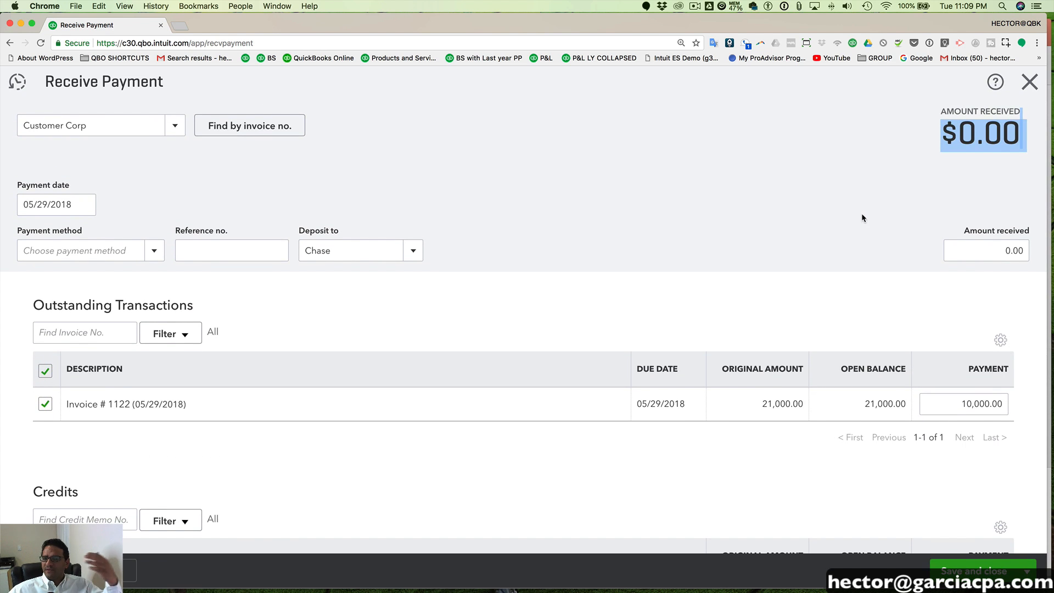
# Review the matched invoice and credit amounts, and save and close the payment
pyautogui.scroll(-1, 918, 265)
pyautogui.scroll(-5, 918, 268)
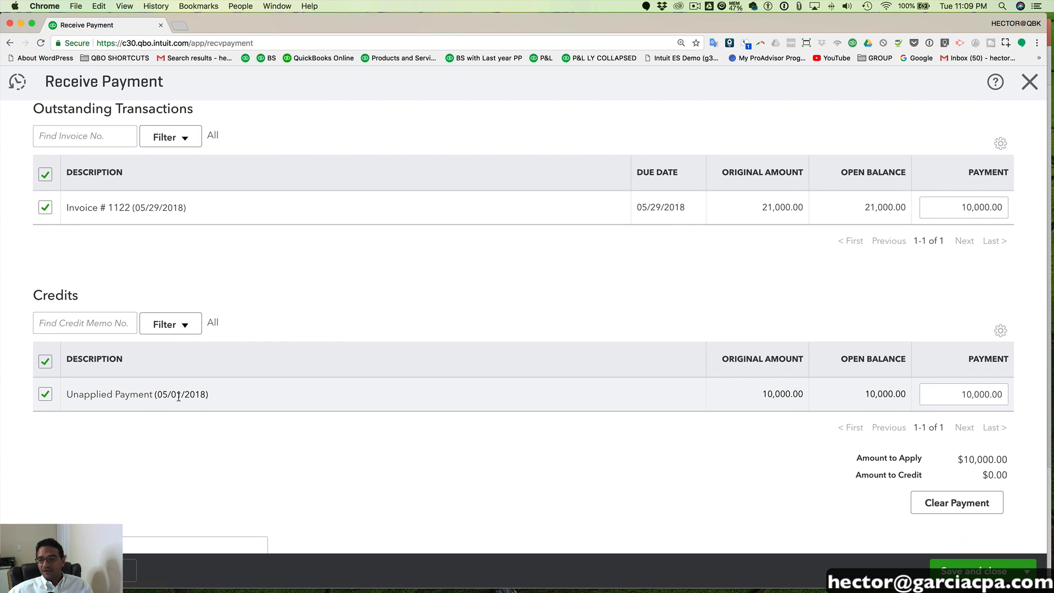
pyautogui.scroll(2, 142, 275)
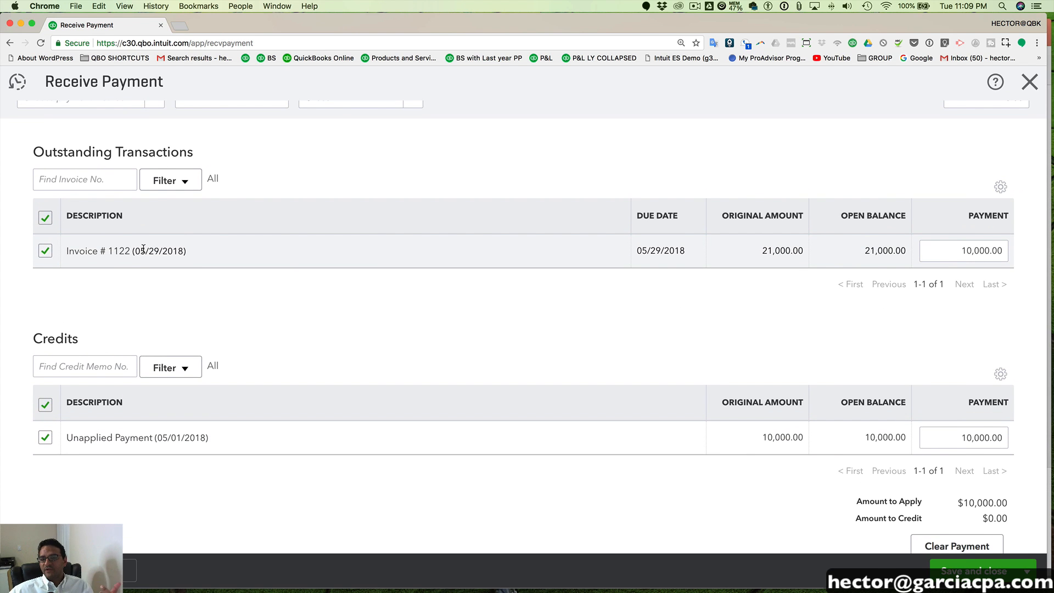
pyautogui.click(975, 571)
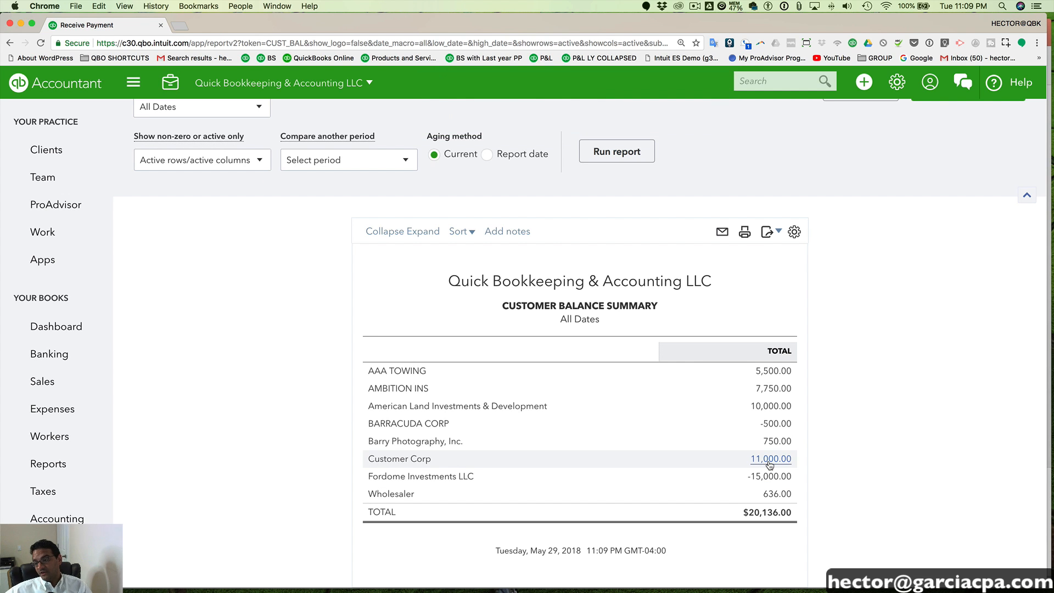
# Start a new Receive Payment transaction and set its payment date to 06/08/2018
pyautogui.click(861, 92)
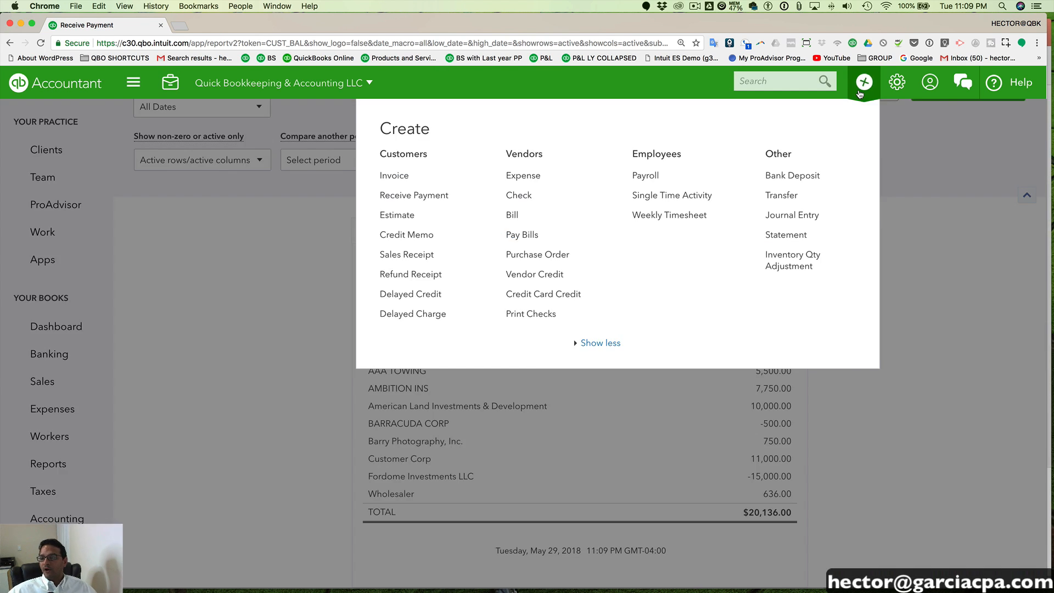
pyautogui.click(406, 195)
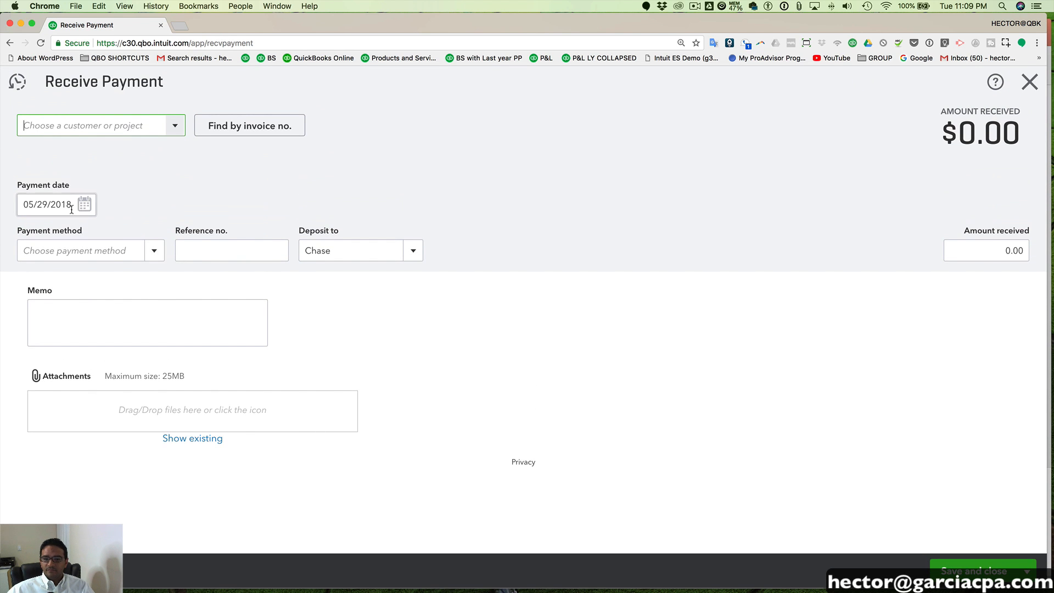
pyautogui.click(84, 205)
pyautogui.click(155, 239)
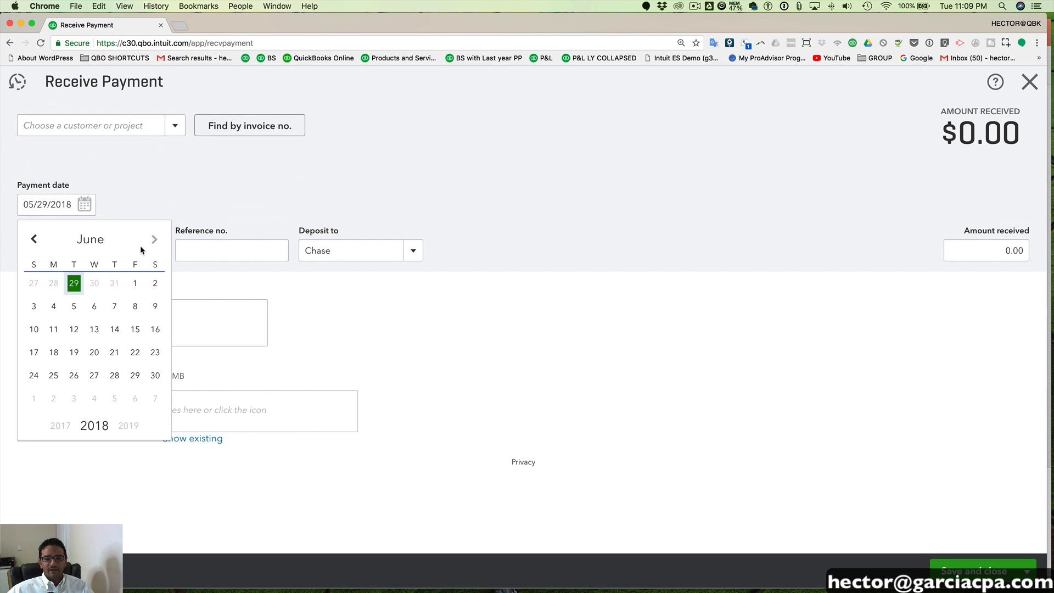
pyautogui.click(135, 307)
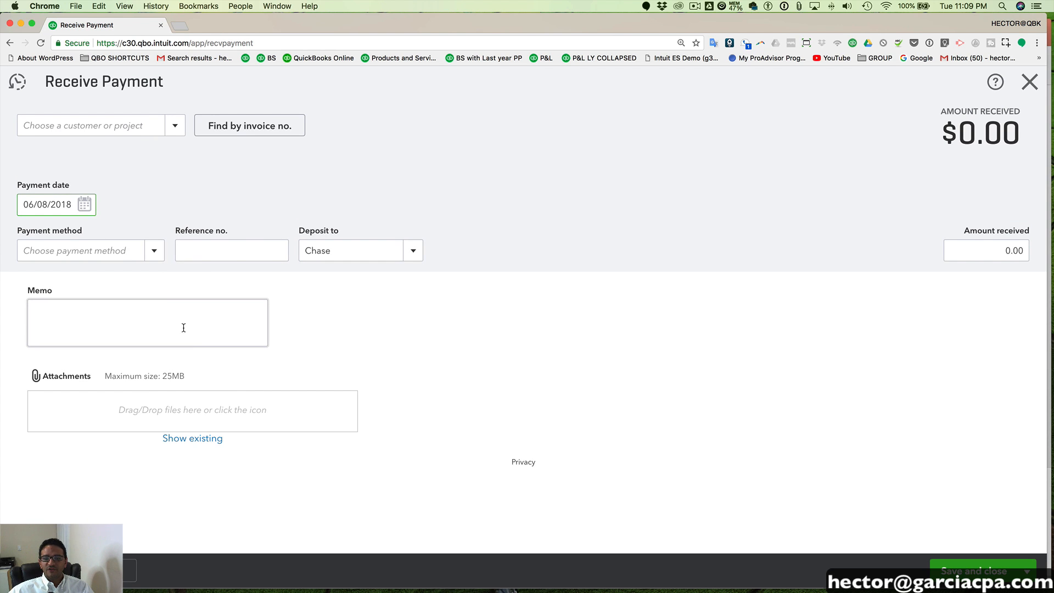
# Receive 11,000.00 from Customer Corp against the outstanding 05/29/2018 invoice, and save and close the payment
pyautogui.click(132, 128)
pyautogui.write('Customer Corp')
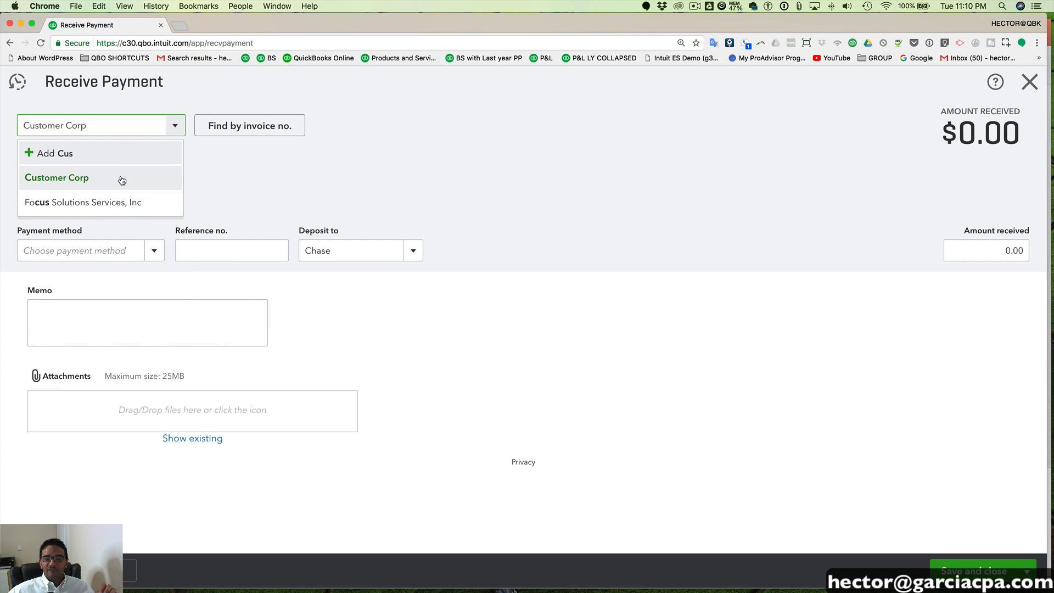
pyautogui.click(122, 179)
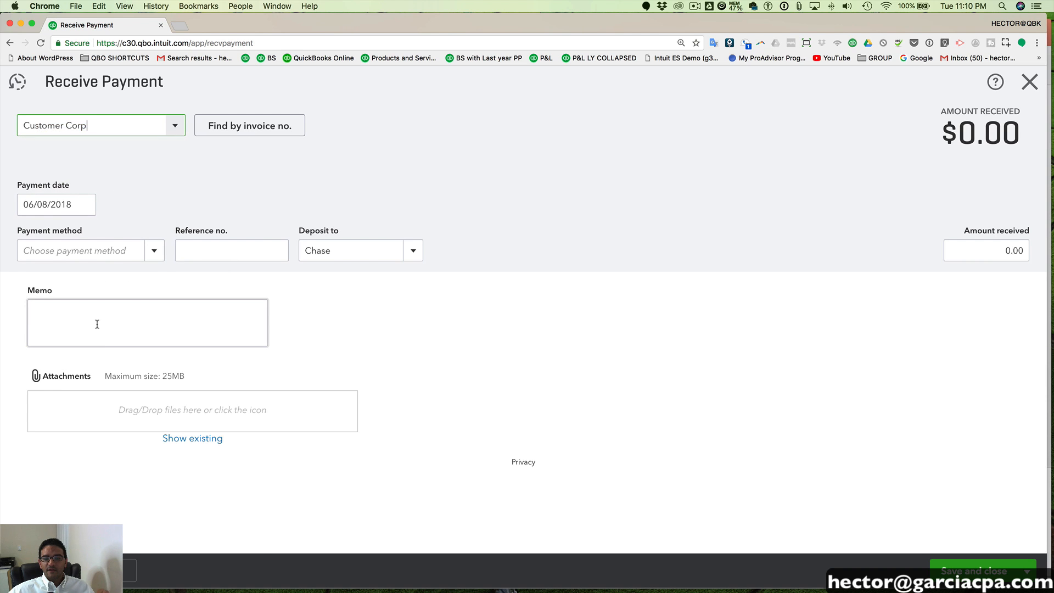
pyautogui.click(45, 404)
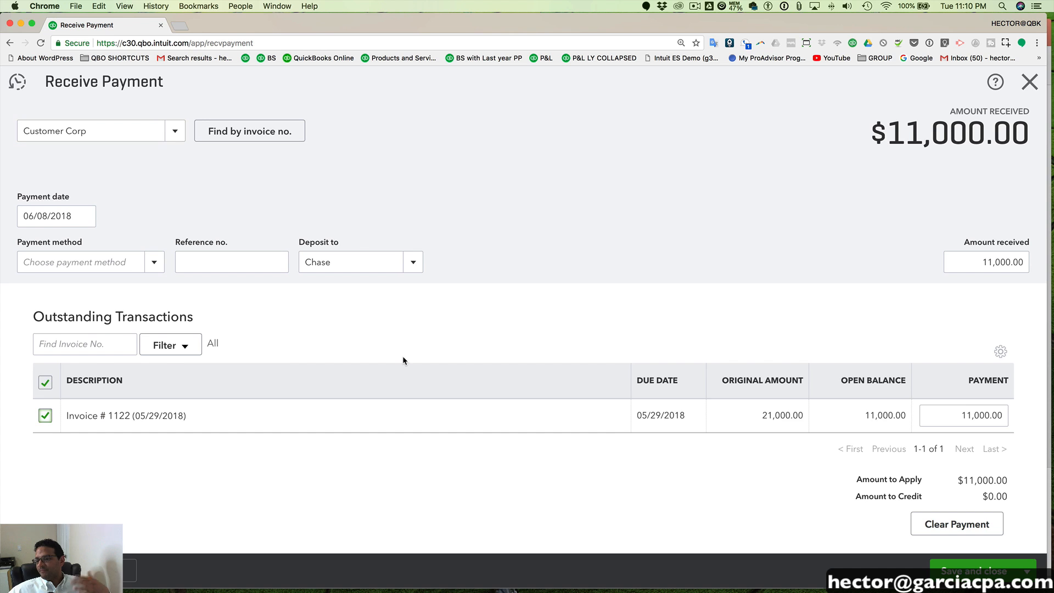
pyautogui.click(977, 571)
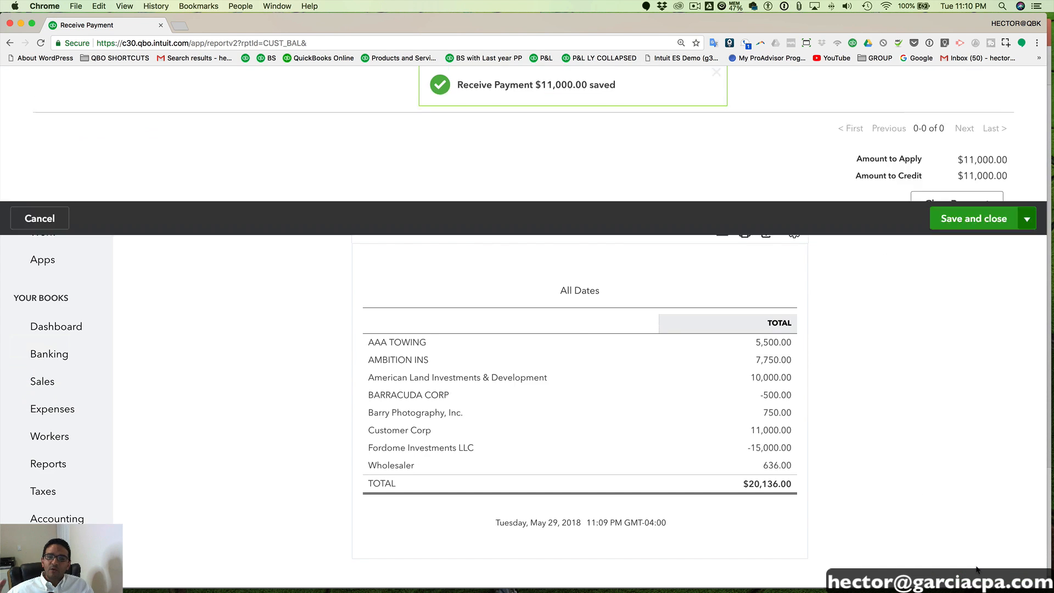
pyautogui.scroll(-1, 977, 571)
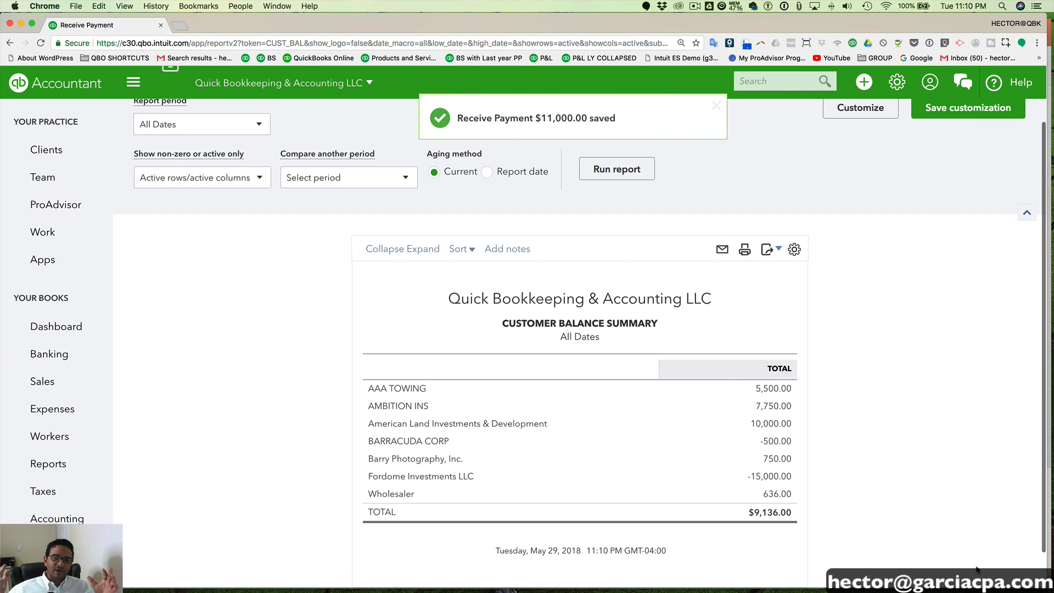
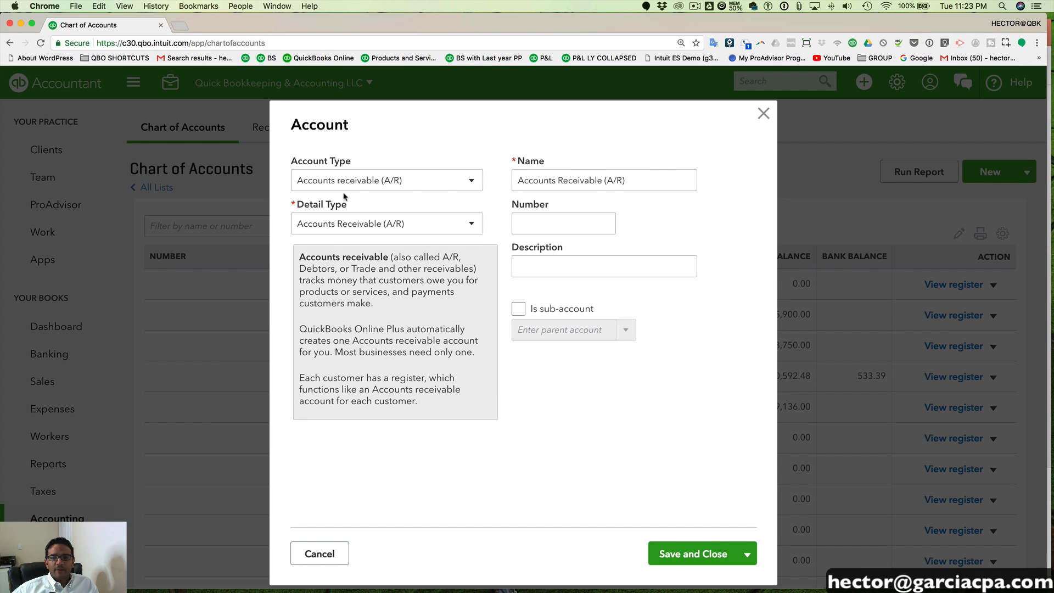
# Set the new account's type to Other Current Liabilities and its name to Customer Deposits
pyautogui.click(366, 181)
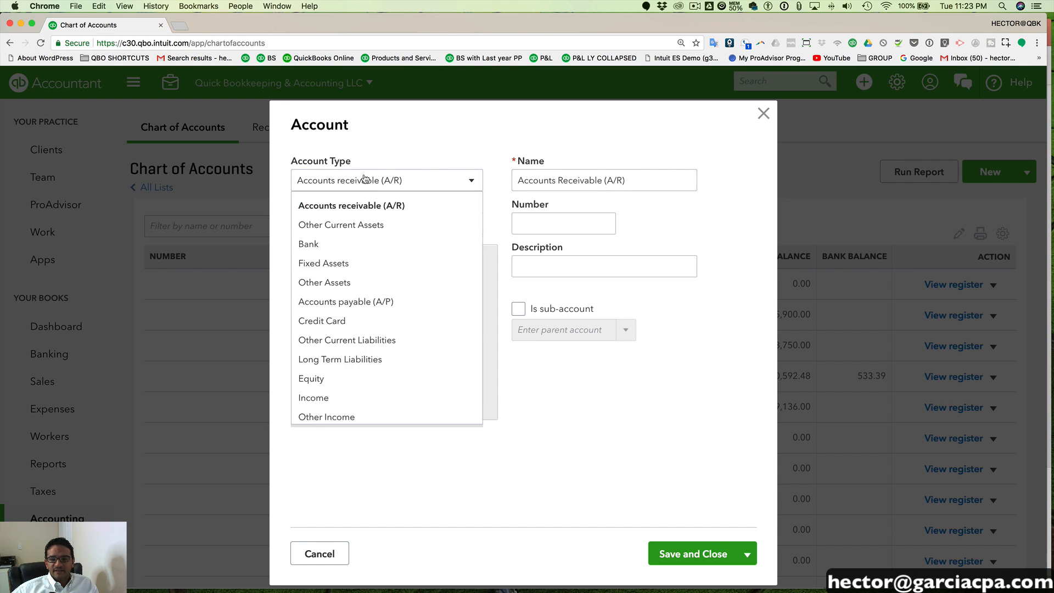
pyautogui.click(345, 341)
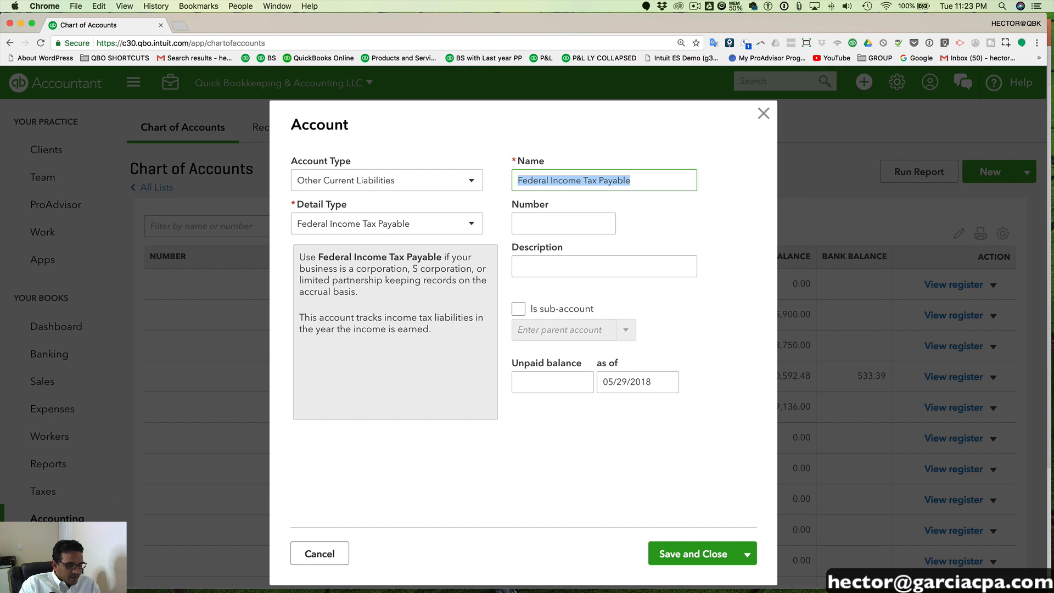
pyautogui.write('Customer Deposits')
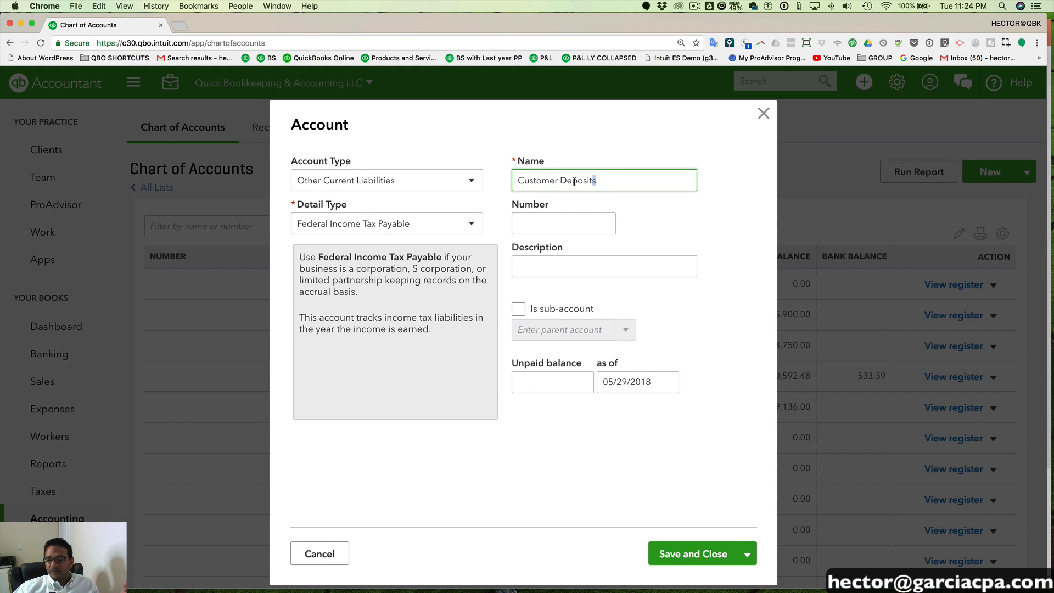
# Extend the account name to Customer Deposits Liability, and save and close the account
pyautogui.moveTo(574, 182); pyautogui.dragTo(512, 179)
pyautogui.click(637, 179)
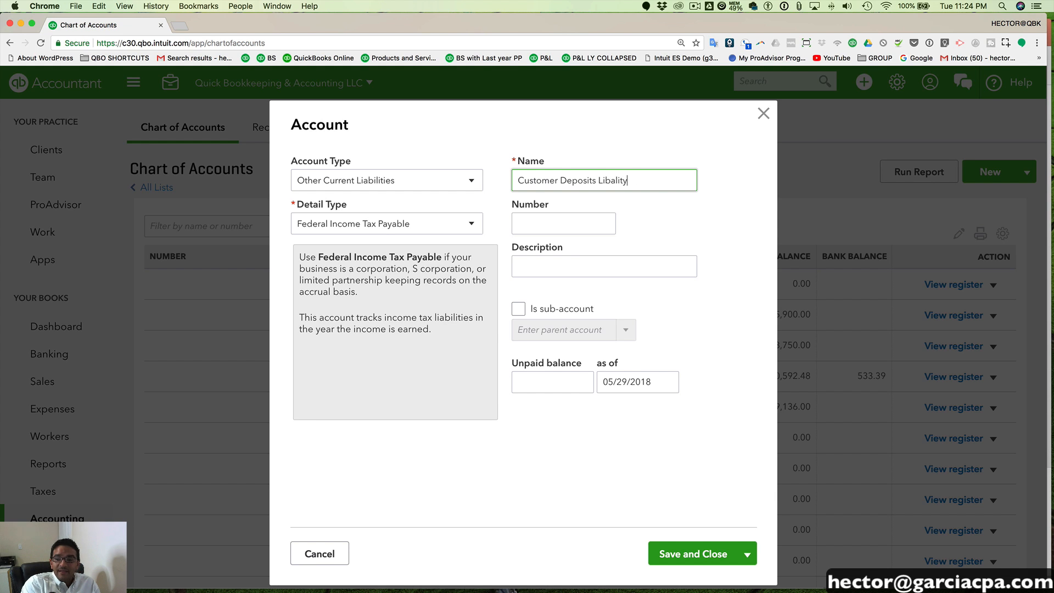
pyautogui.write('Libility')
pyautogui.click(606, 181)
pyautogui.write('ab')
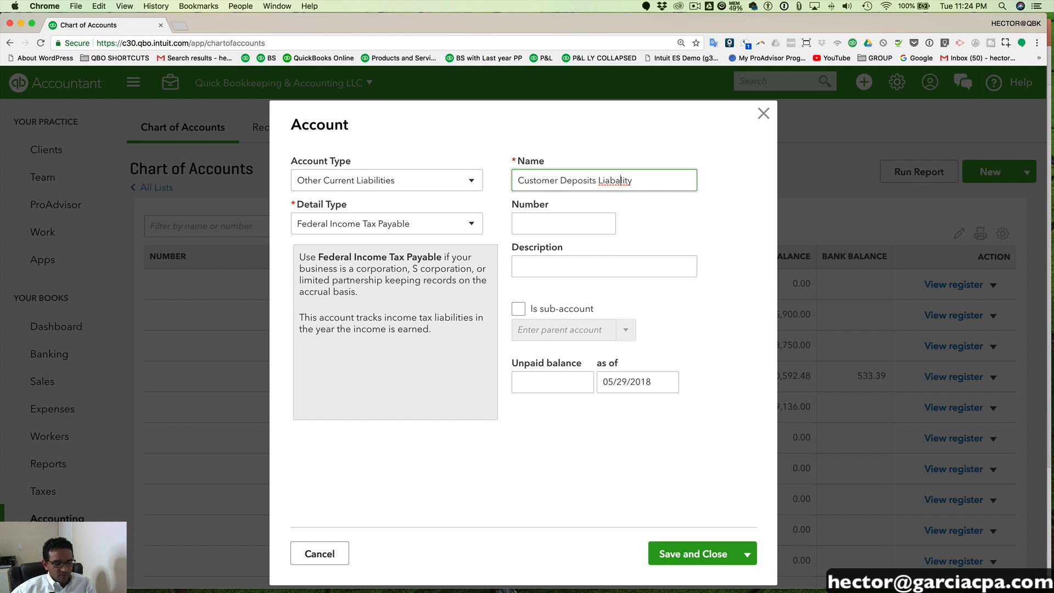
pyautogui.write('i')
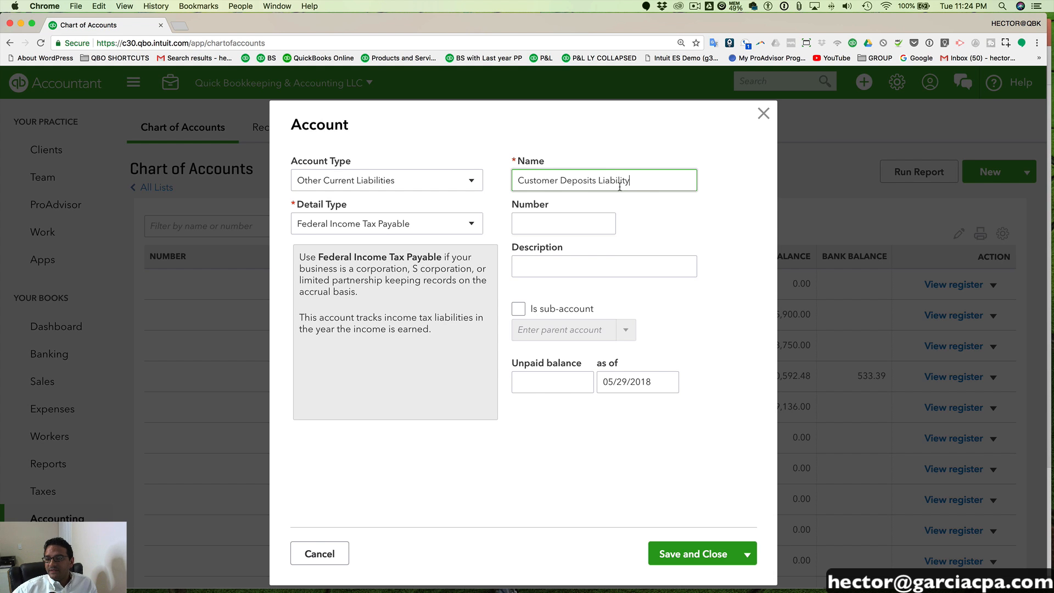
pyautogui.moveTo(534, 180); pyautogui.dragTo(642, 193)
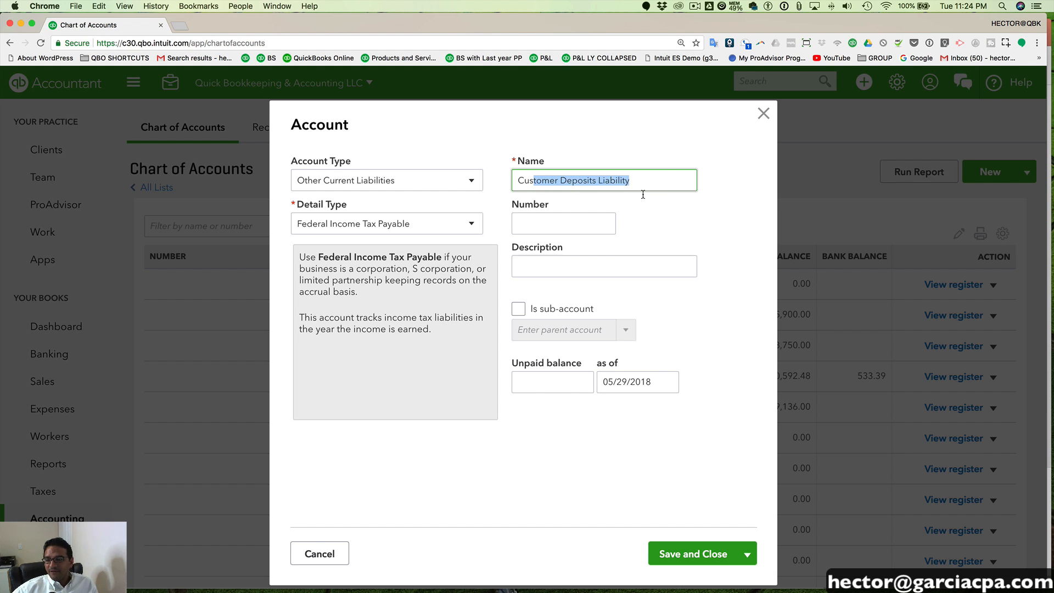
pyautogui.click(705, 555)
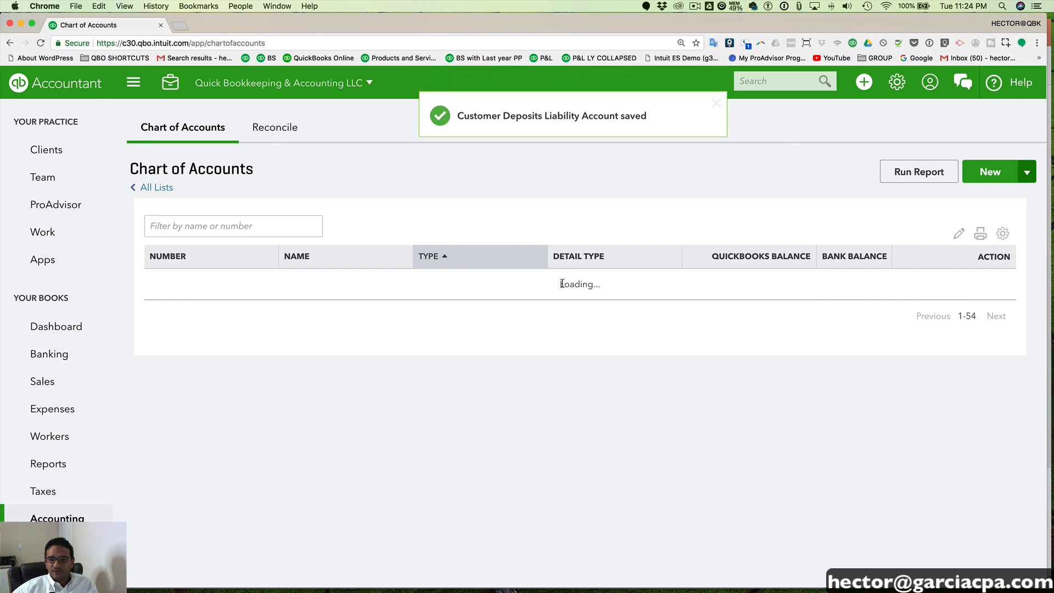
# Locate Customer Deposits Liability in the chart of accounts and compare it with the existing CUSTOMER LIABILITY account
pyautogui.scroll(-5, 348, 391)
pyautogui.scroll(-4, 349, 403)
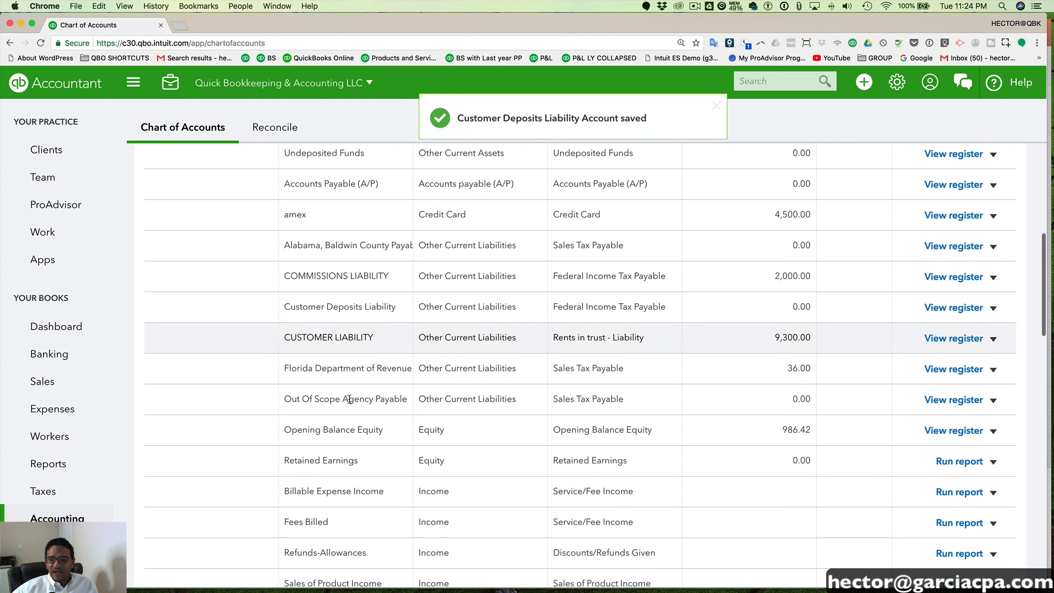
pyautogui.moveTo(295, 308); pyautogui.dragTo(387, 308)
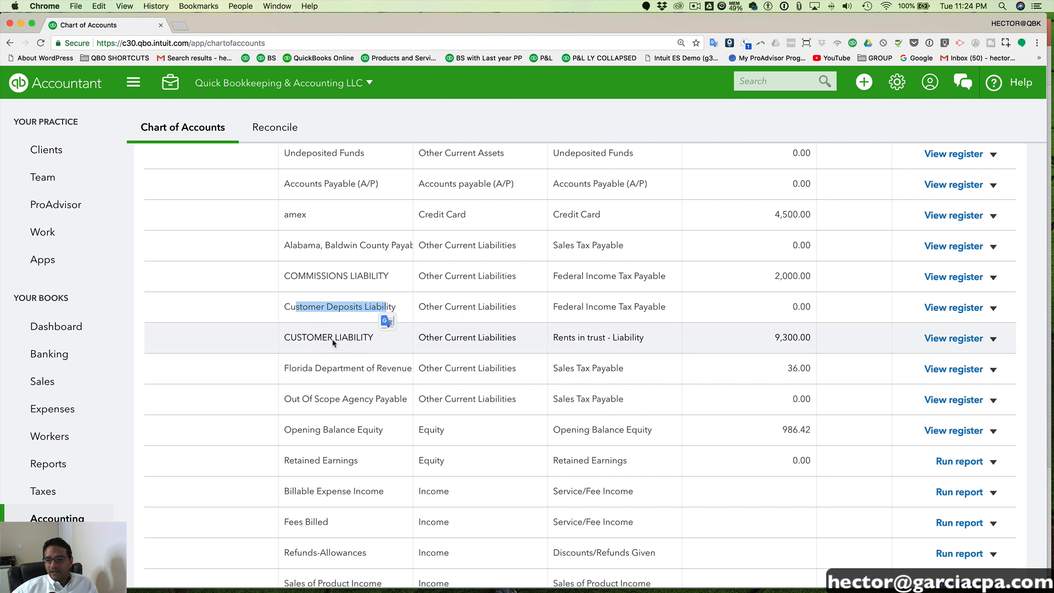
pyautogui.moveTo(291, 336); pyautogui.dragTo(373, 337)
pyautogui.click(285, 307)
pyautogui.moveTo(285, 307); pyautogui.dragTo(407, 307)
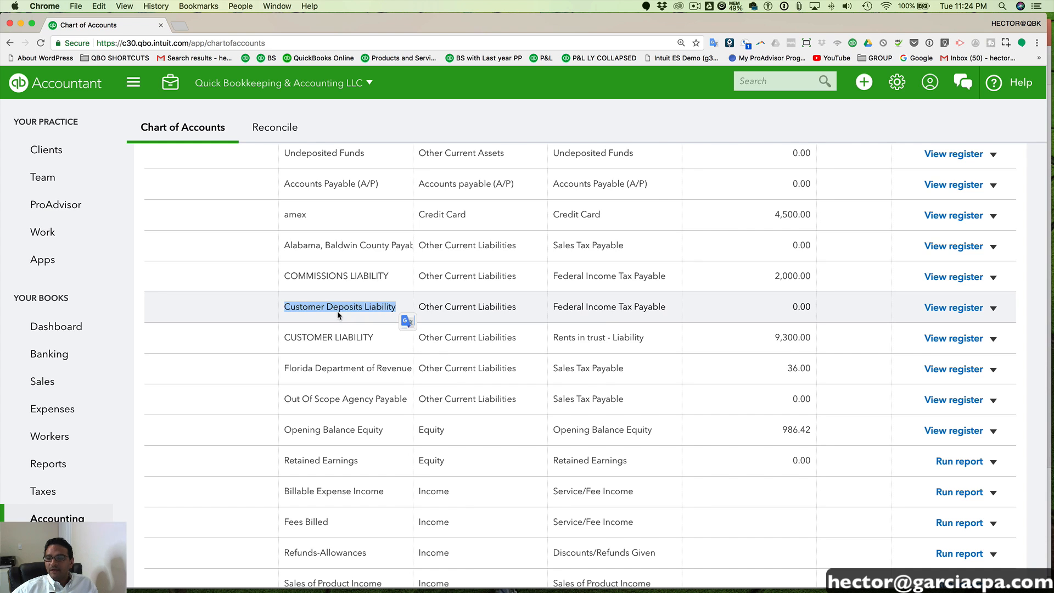
# Start a new item of type Service in the Products and Services list
pyautogui.click(898, 82)
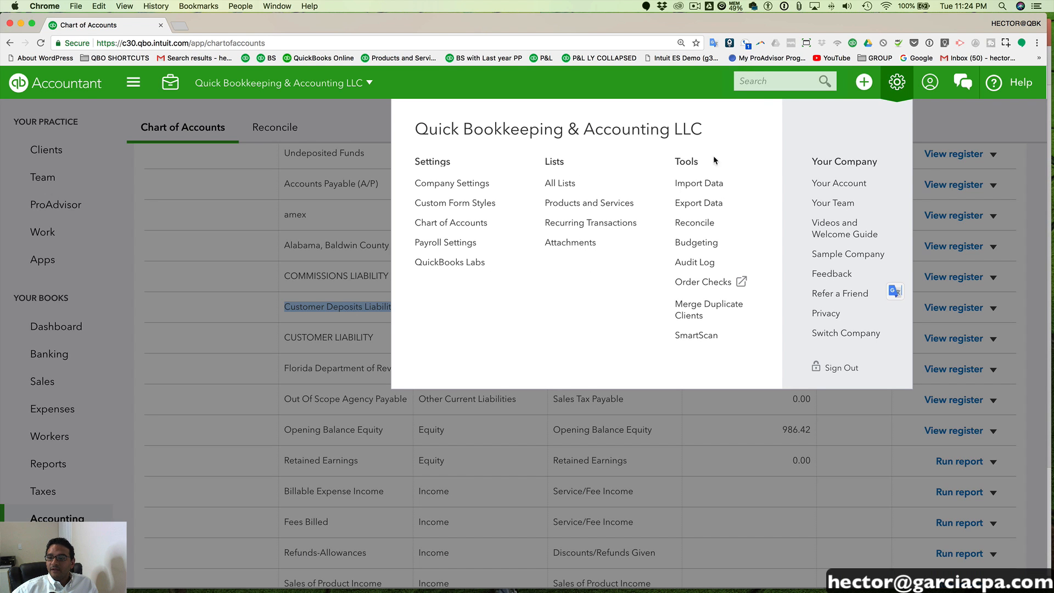
pyautogui.click(583, 203)
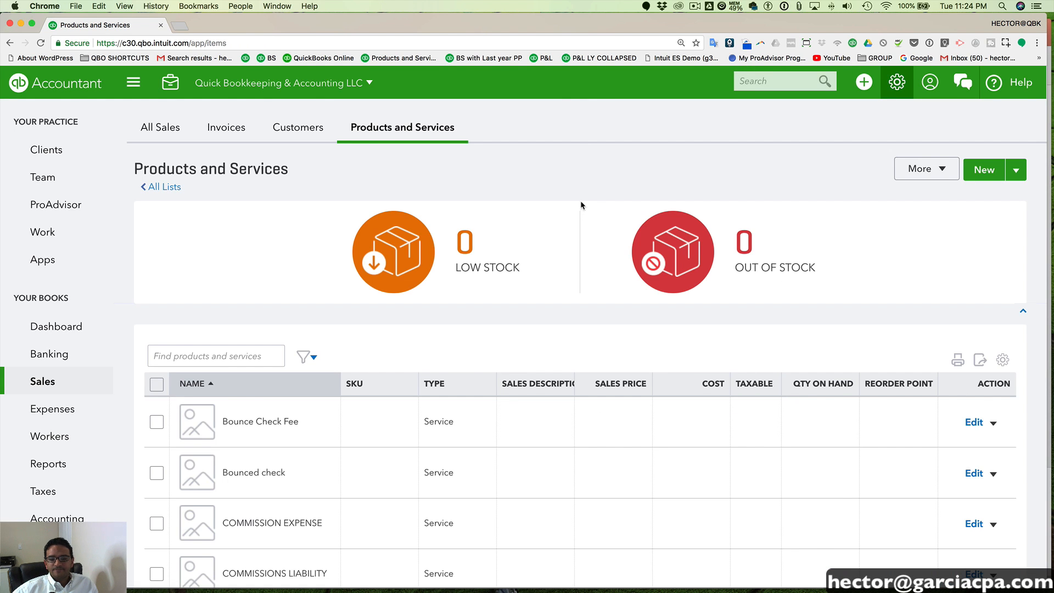
pyautogui.click(985, 172)
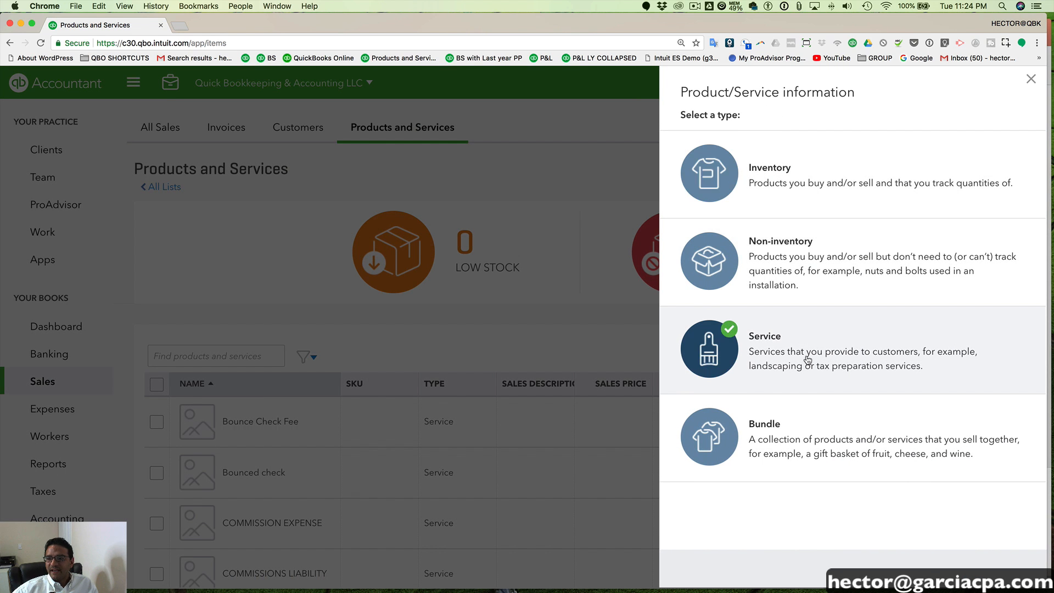
pyautogui.click(808, 360)
# Name the new service item Customer Deposit and set its income account to Customer Deposits Liability
pyautogui.click(719, 189)
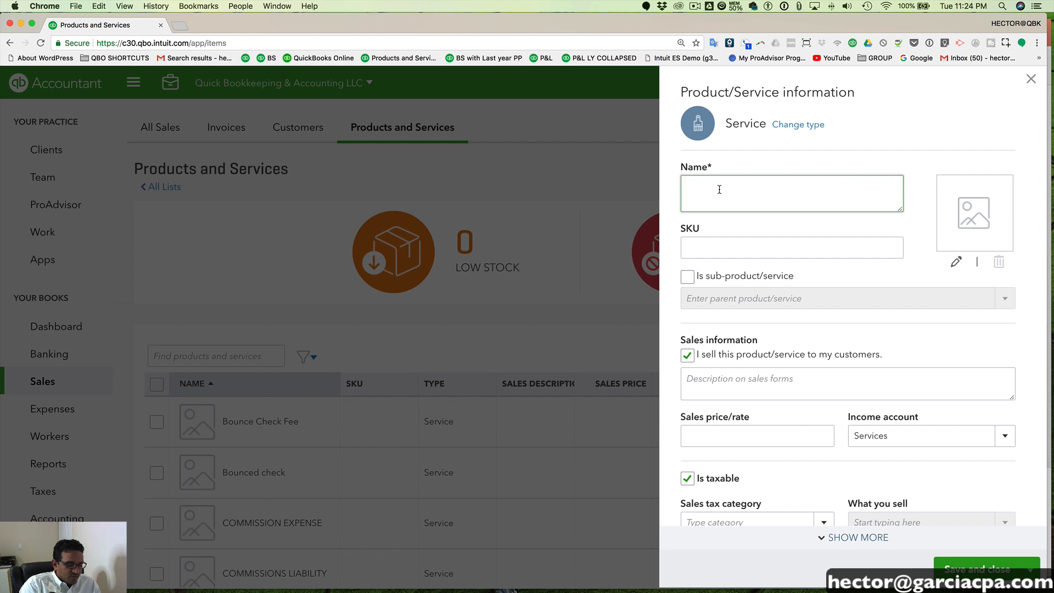
pyautogui.write('Customer Deposit')
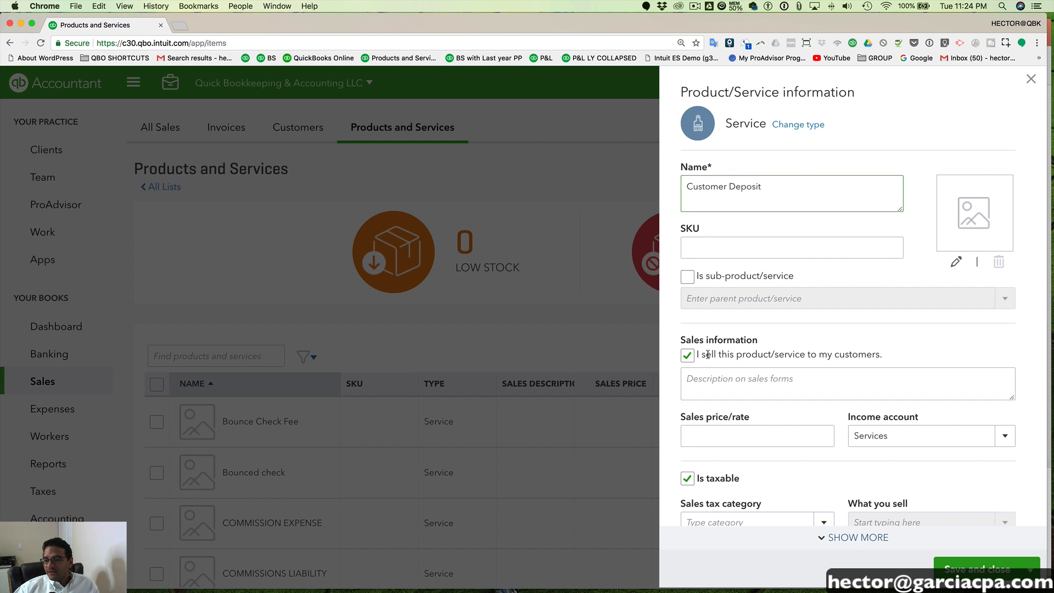
pyautogui.click(957, 436)
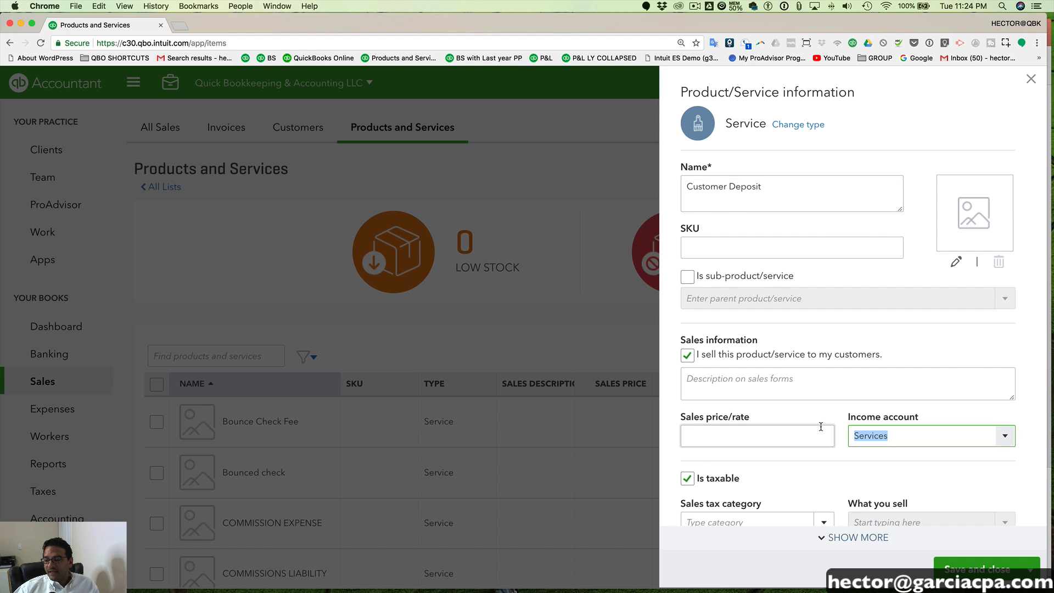
pyautogui.write('Customer Deposits Liability')
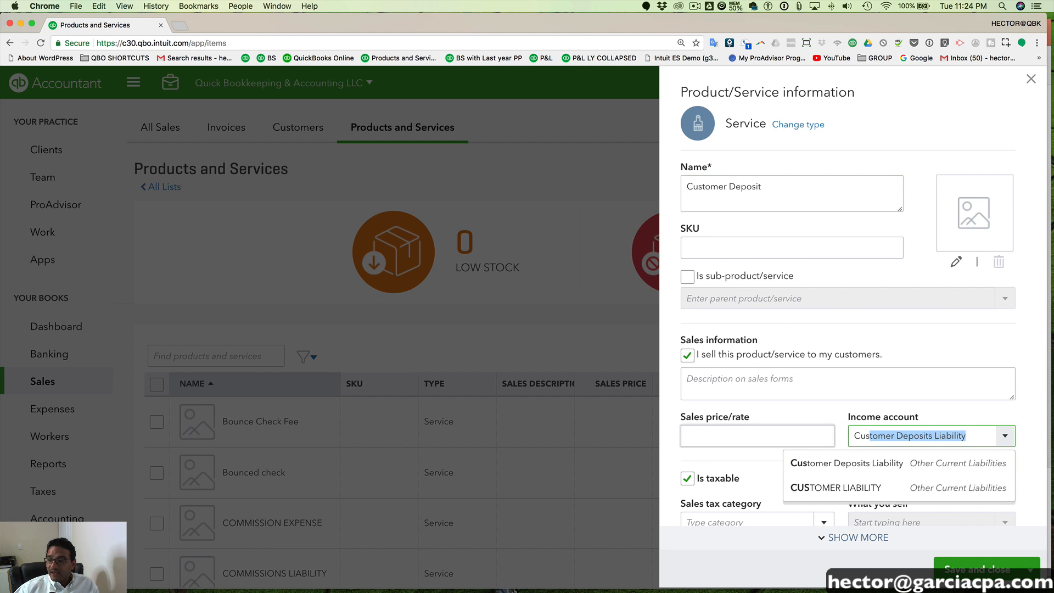
pyautogui.click(886, 466)
# Make the Customer Deposit item non-taxable, check its income account, and save and close the item
pyautogui.scroll(-3, 752, 423)
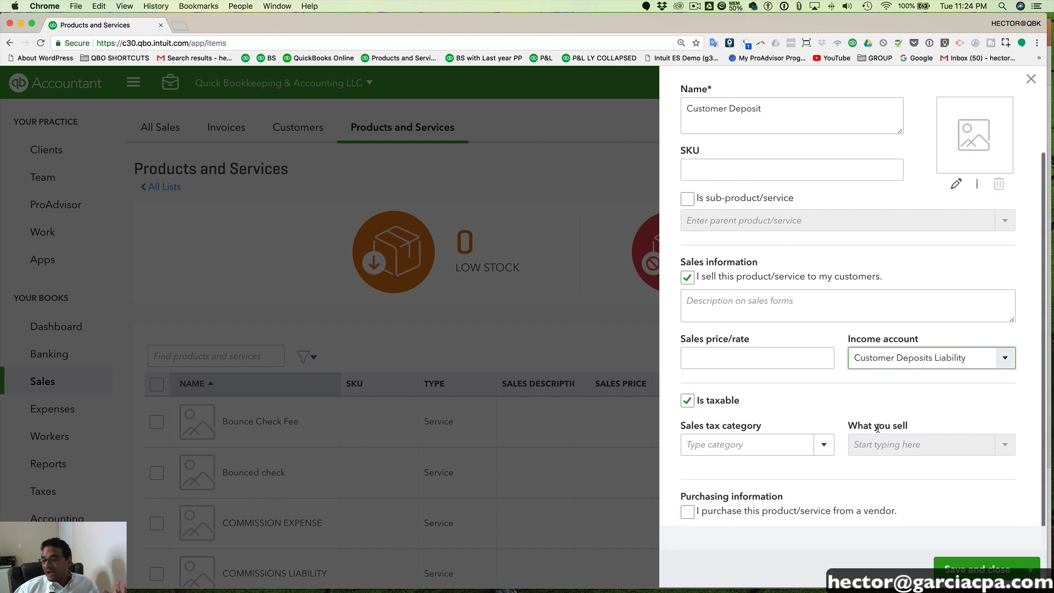
pyautogui.click(687, 401)
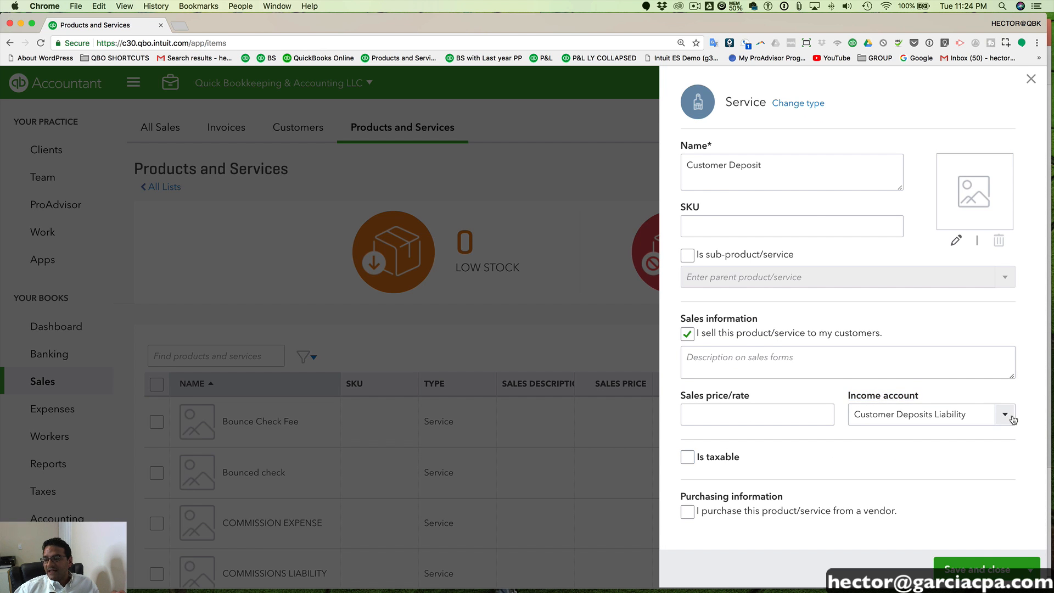
pyautogui.click(987, 420)
pyautogui.click(849, 190)
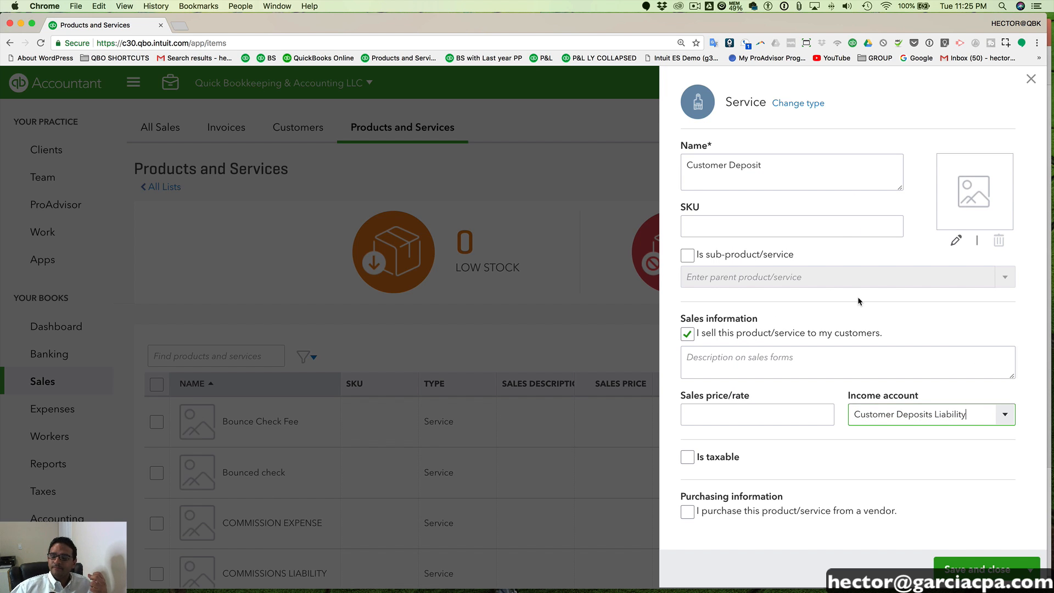
pyautogui.click(994, 575)
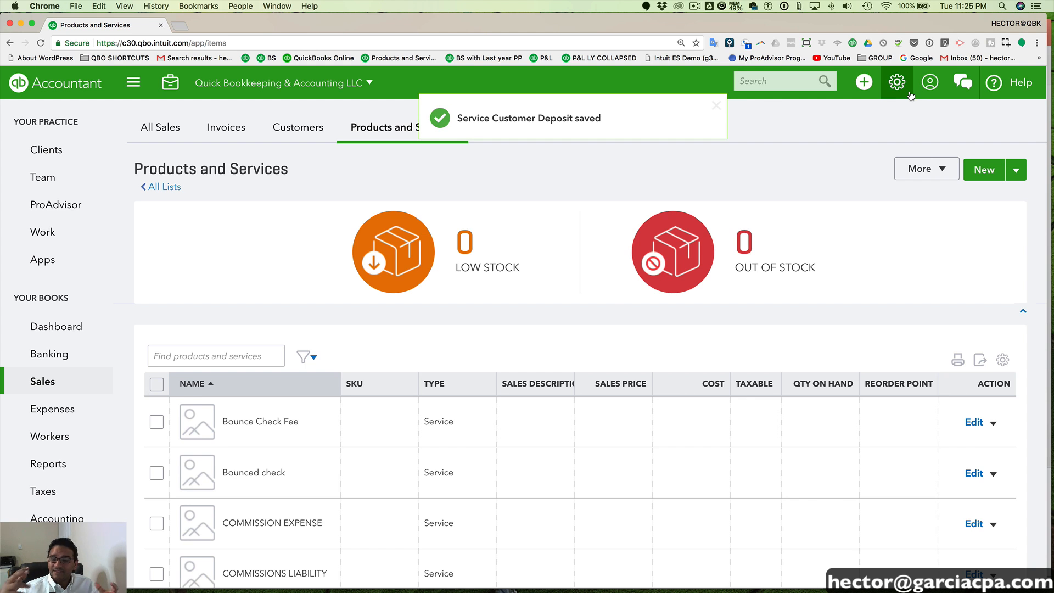
# Start a new invoice for Customer Corp with the invoice date 05/01/2018
pyautogui.click(865, 83)
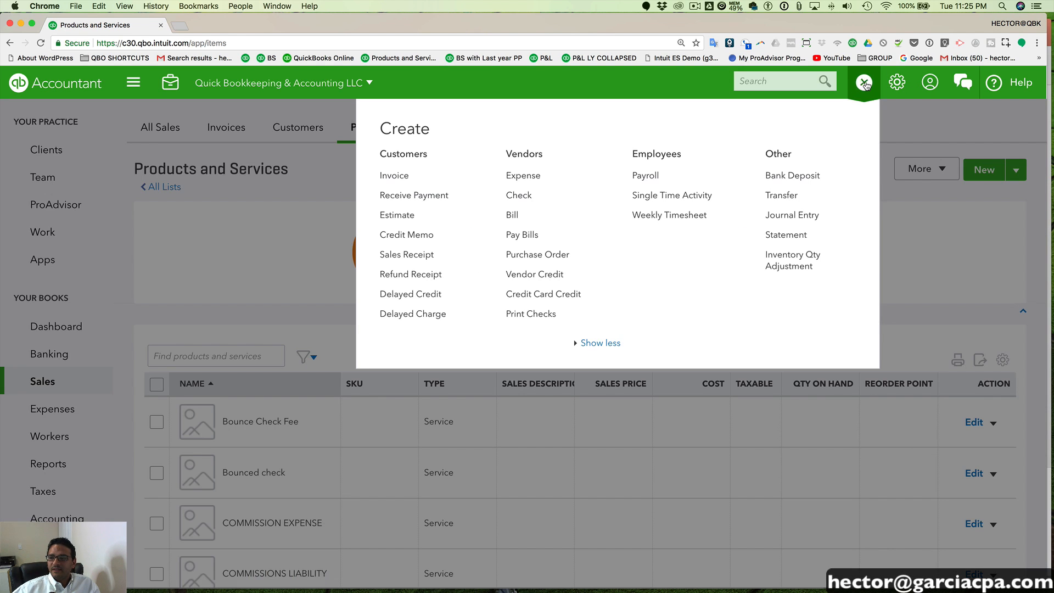
pyautogui.click(403, 176)
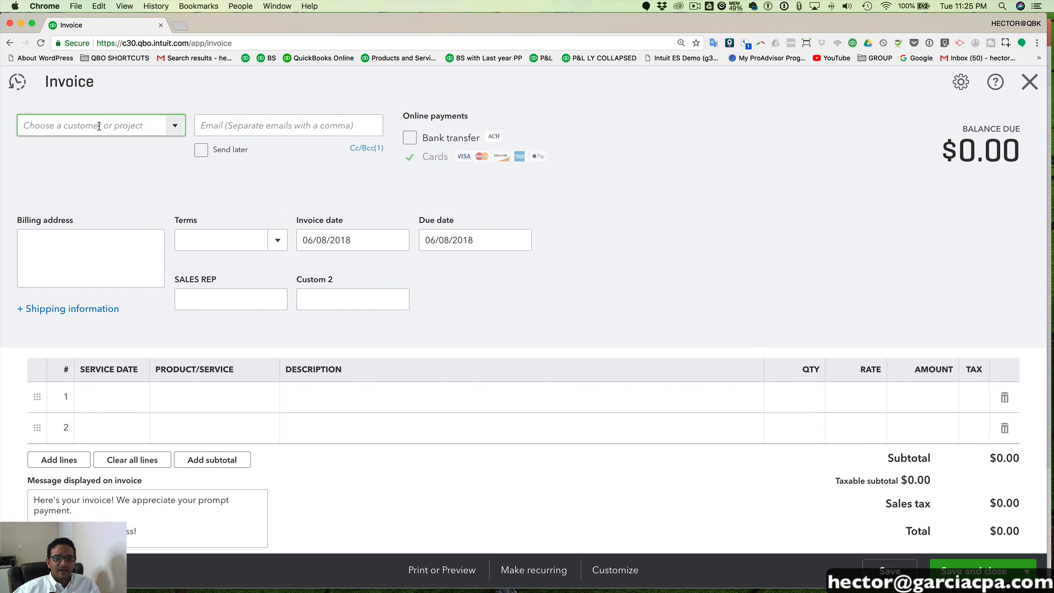
pyautogui.write('cus')
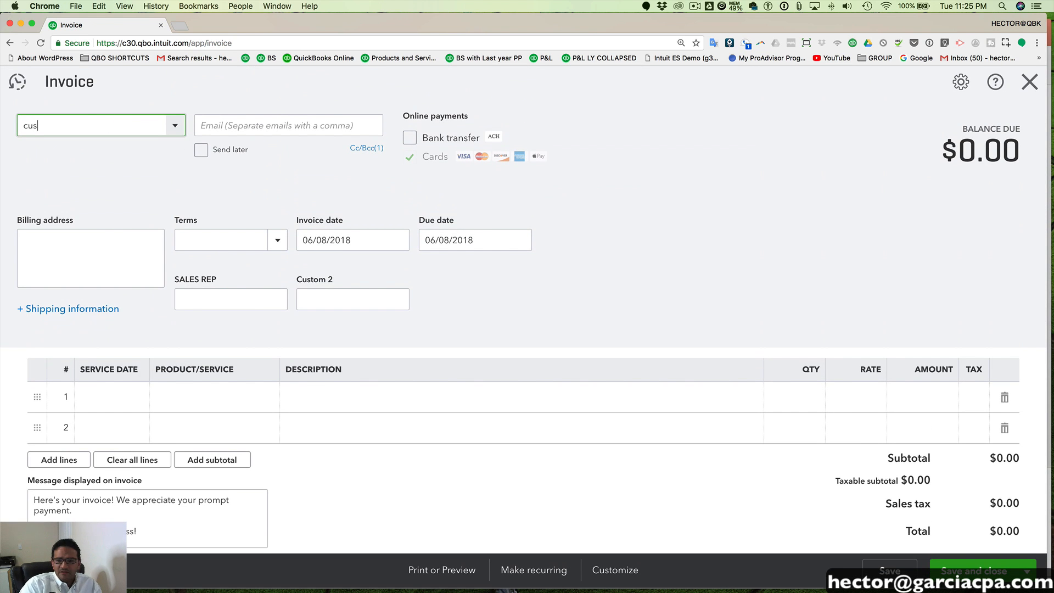
pyautogui.click(83, 177)
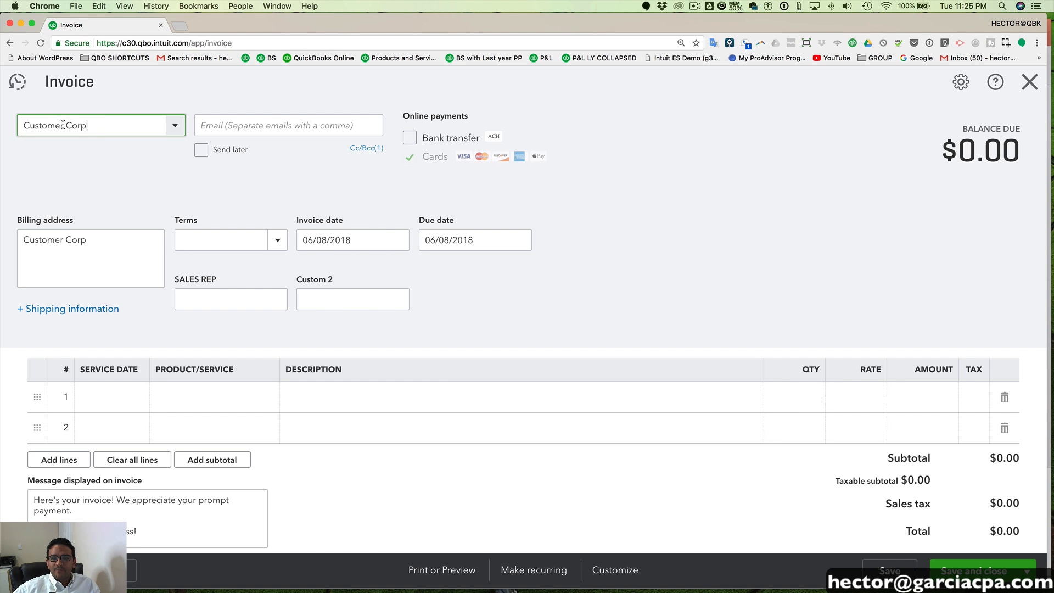
pyautogui.click(344, 240)
pyautogui.press('t')
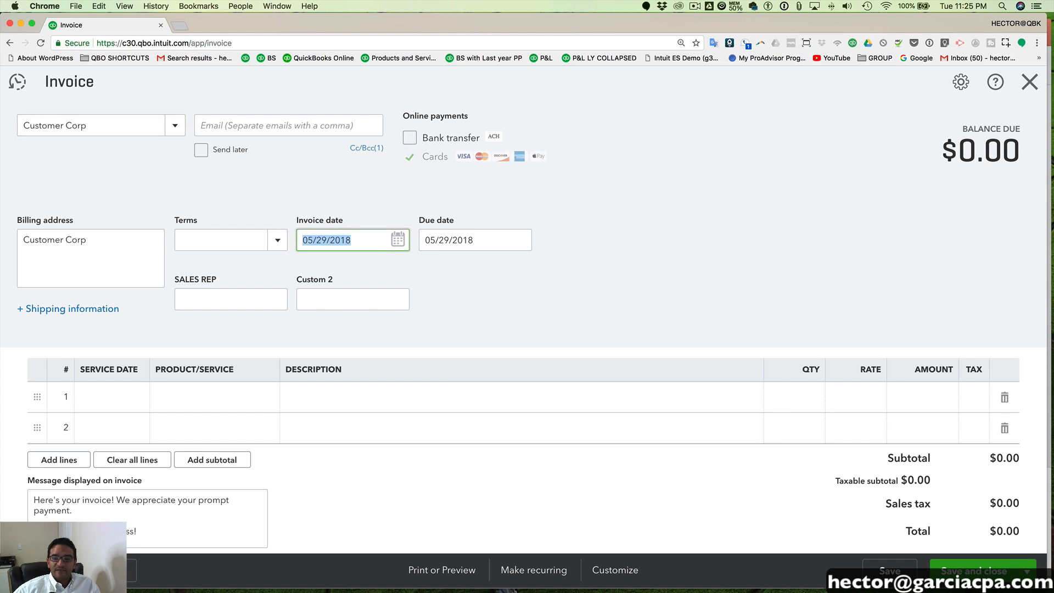
# Add a new customer named Customer Corp2 and select it as the invoice's customer
pyautogui.click(95, 126)
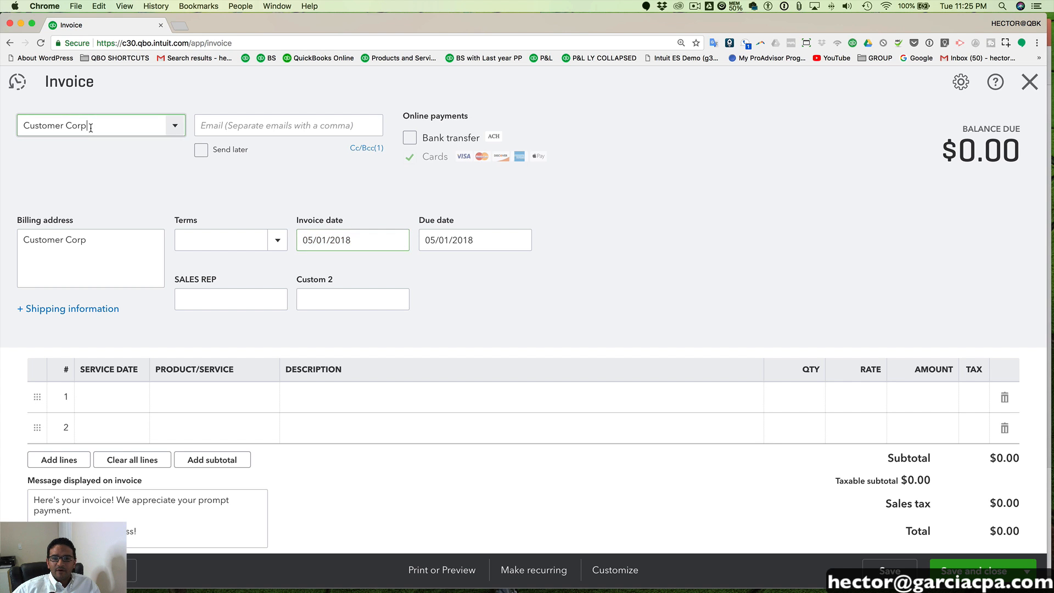
pyautogui.click(99, 154)
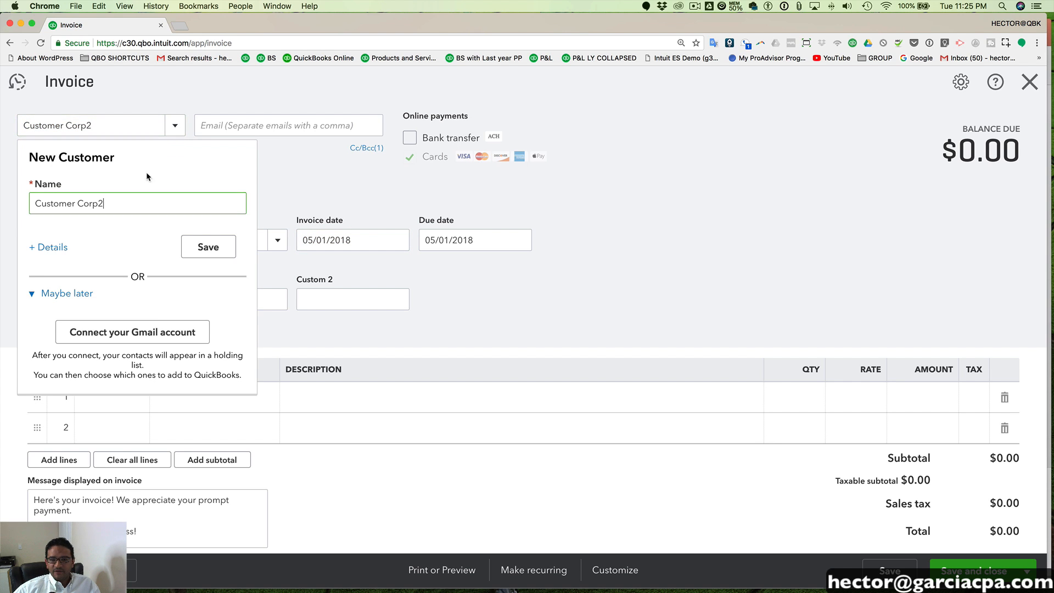
pyautogui.click(99, 125)
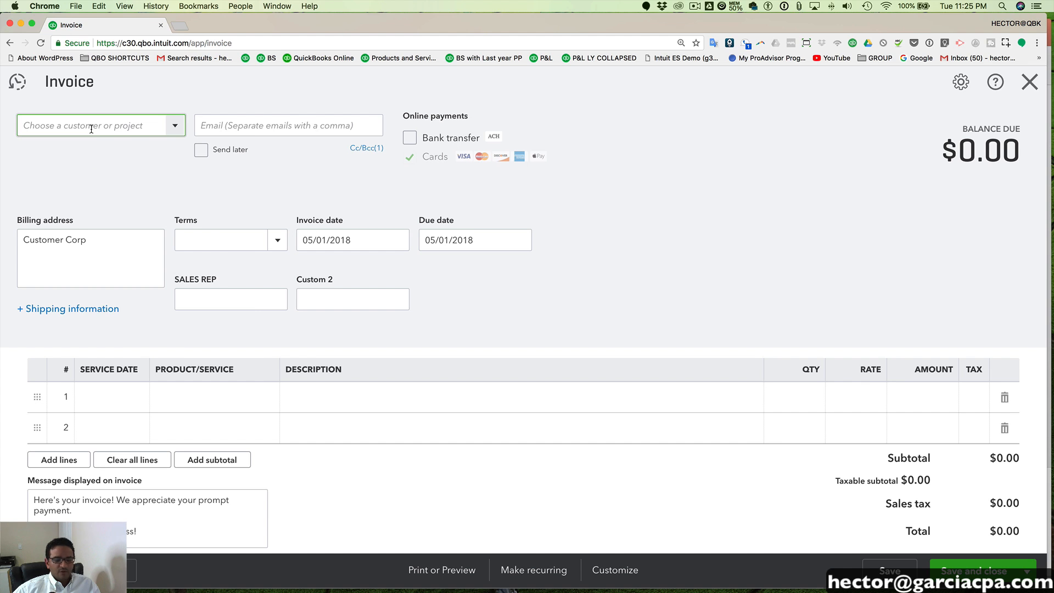
pyautogui.write('CAMP LINGUA LLC')
pyautogui.click(71, 181)
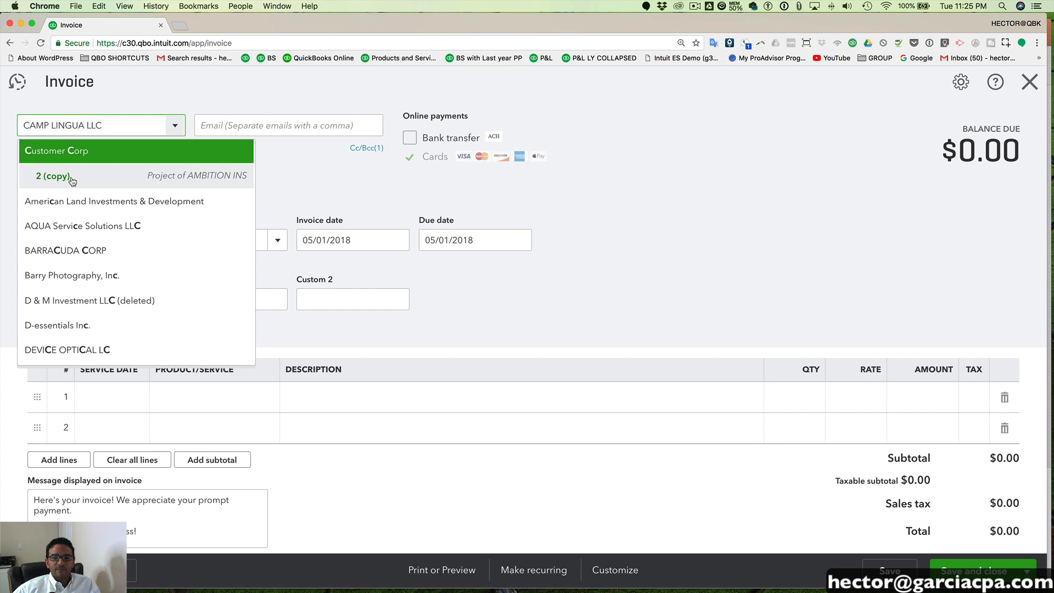
pyautogui.click(115, 125)
pyautogui.write('Cus')
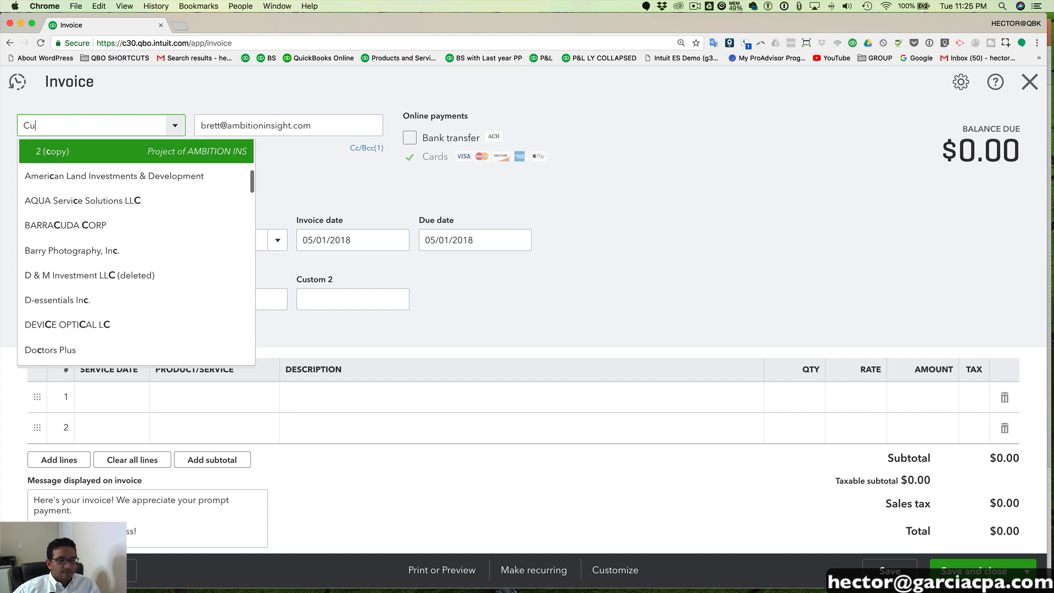
pyautogui.click(78, 203)
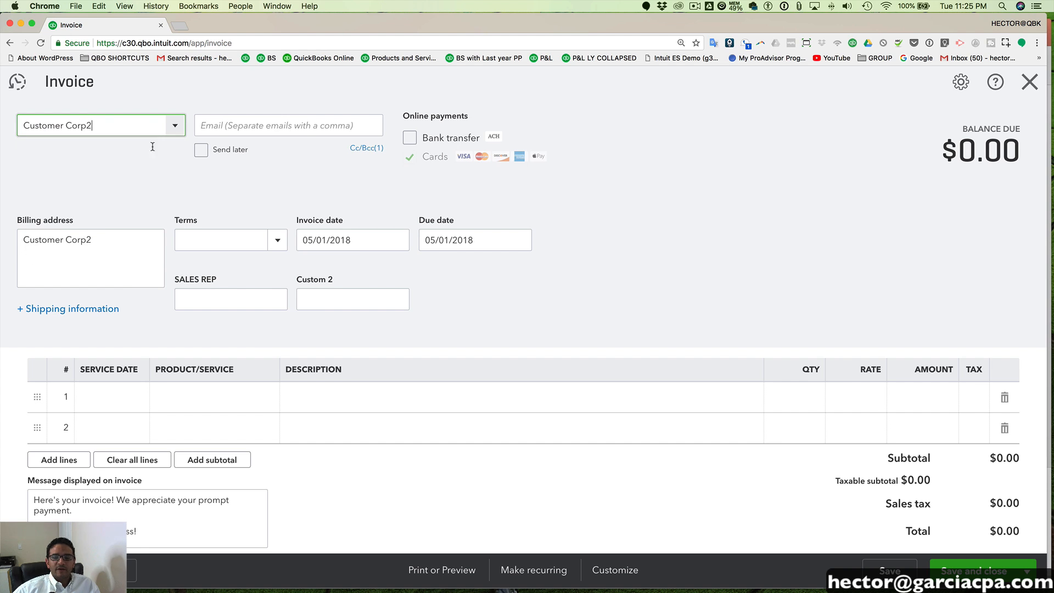
# Check the invoice date and choose Customer Deposit as the product/service on the first invoice line
pyautogui.click(353, 241)
pyautogui.moveTo(352, 241); pyautogui.dragTo(294, 242)
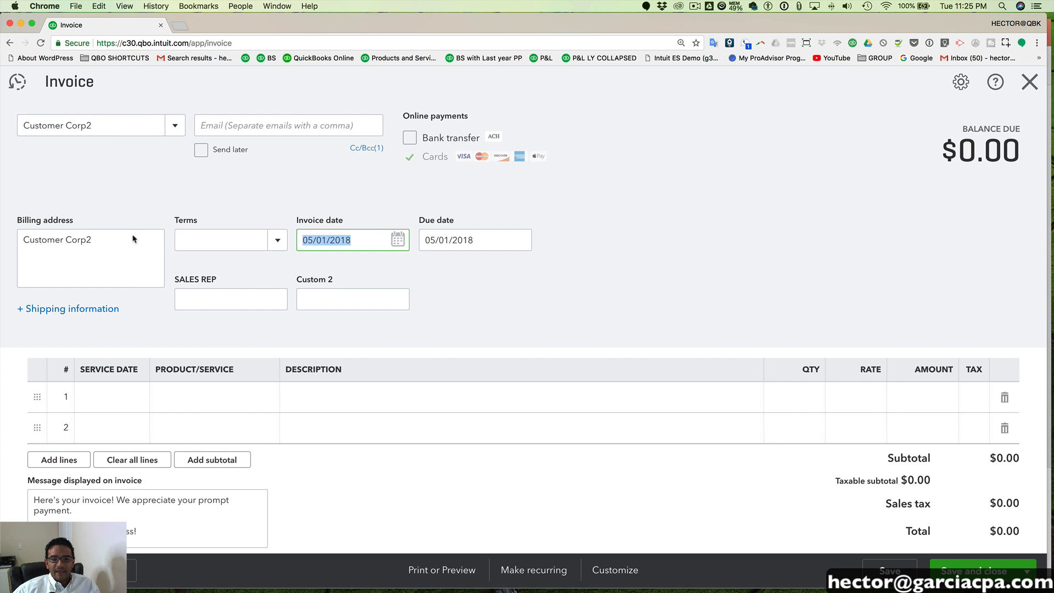
pyautogui.click(207, 397)
pyautogui.write('de')
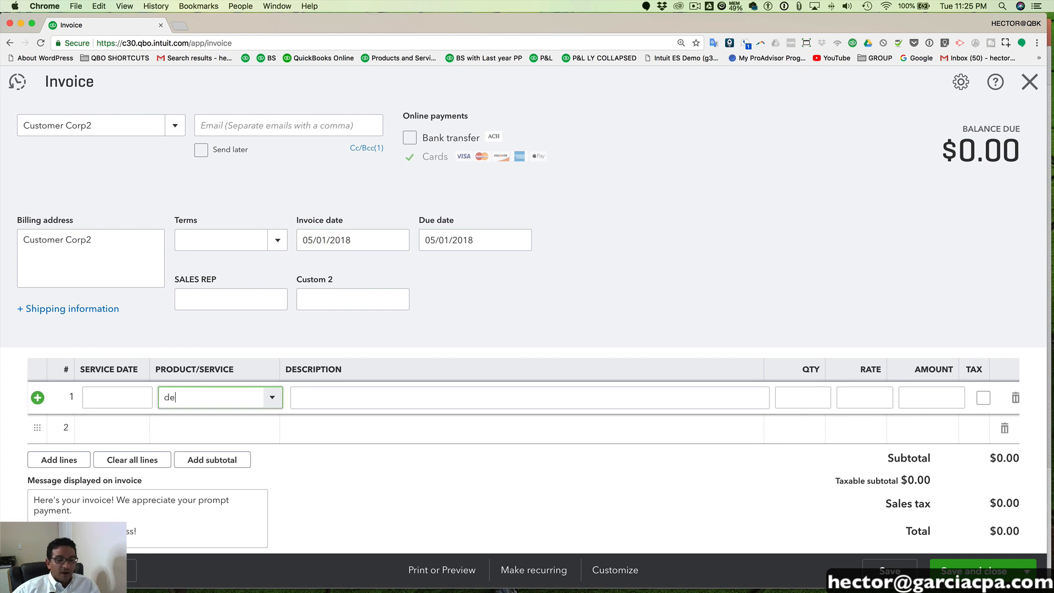
pyautogui.click(214, 450)
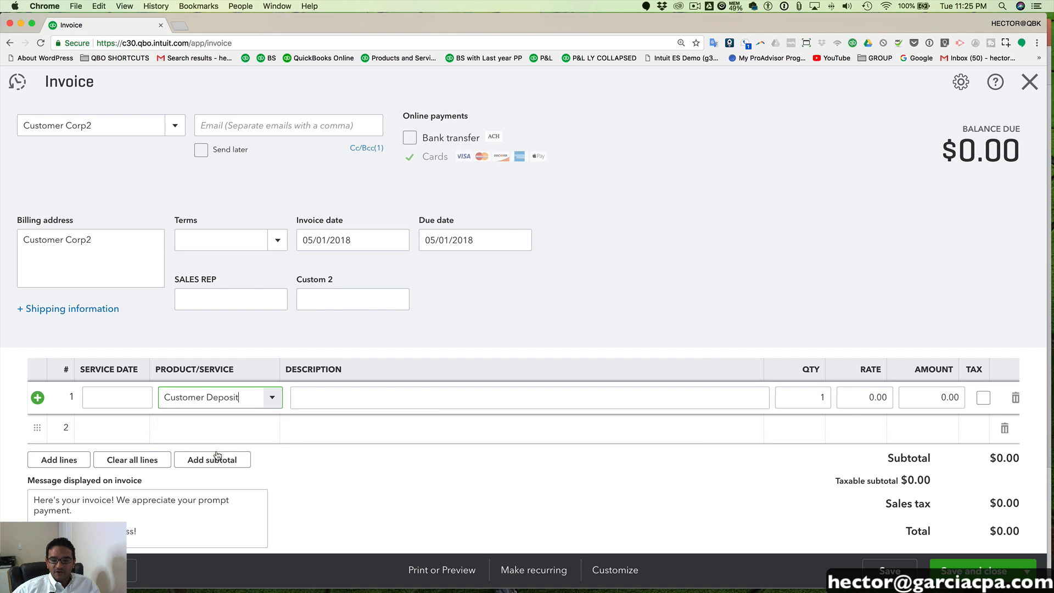
# Set the Customer Deposit line's amount to 100,000, and save and close the invoice
pyautogui.click(920, 399)
pyautogui.write('100000')
pyautogui.click(756, 396)
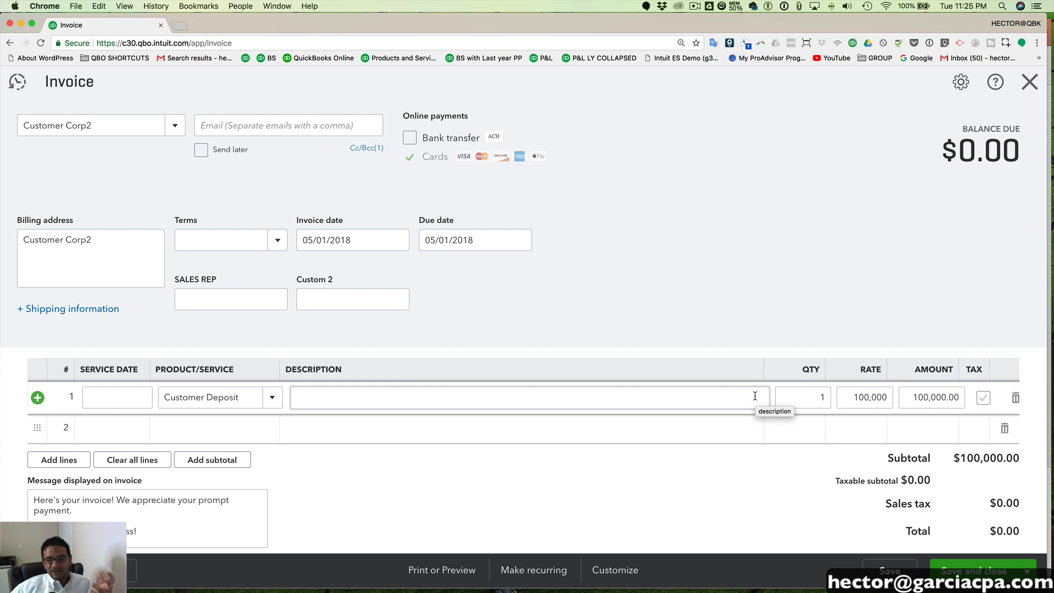
pyautogui.moveTo(851, 396); pyautogui.dragTo(891, 394)
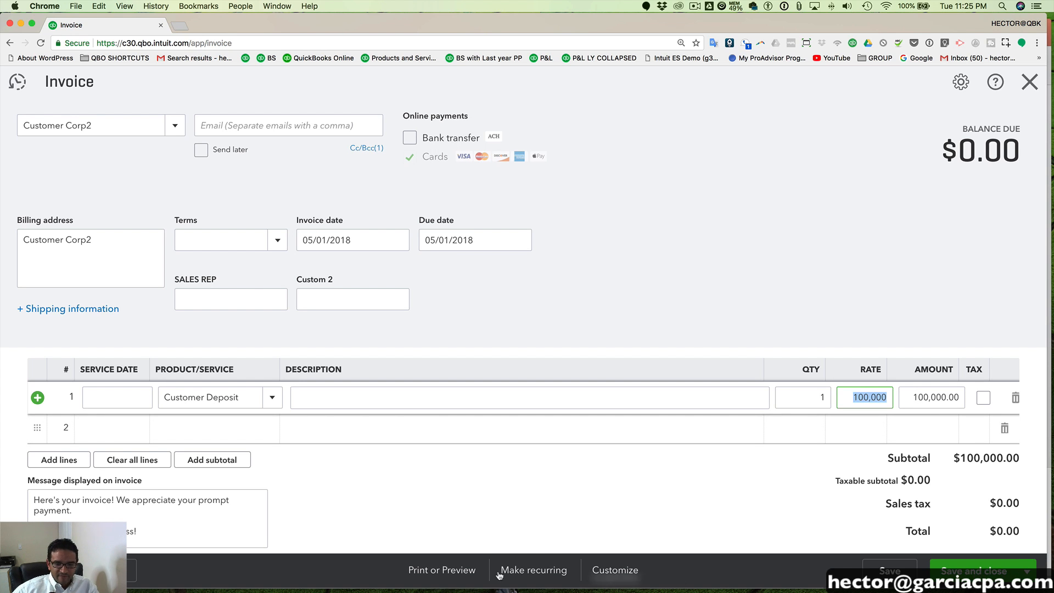
pyautogui.click(233, 400)
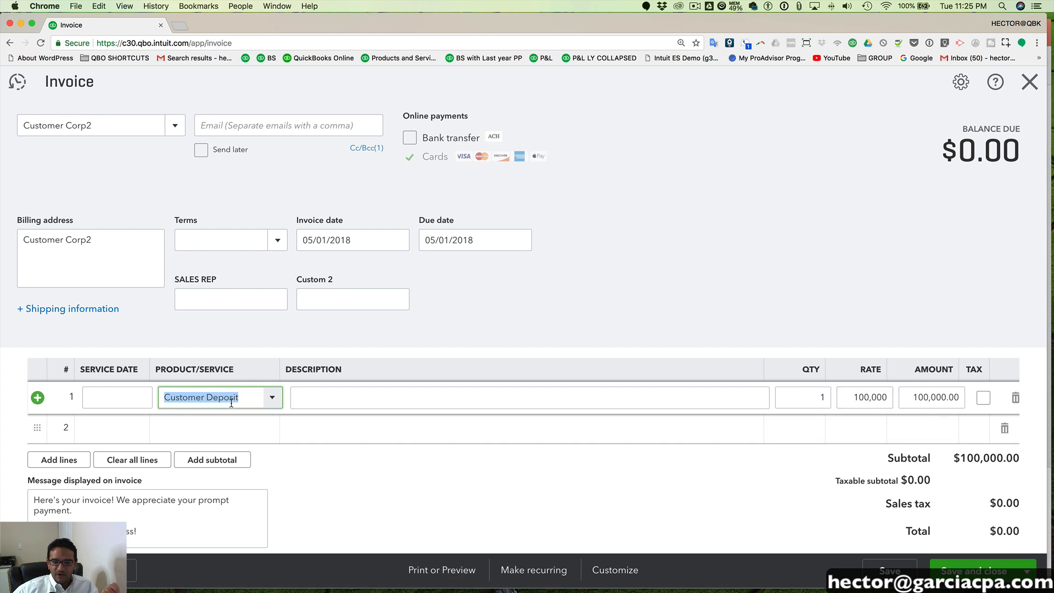
pyautogui.click(974, 569)
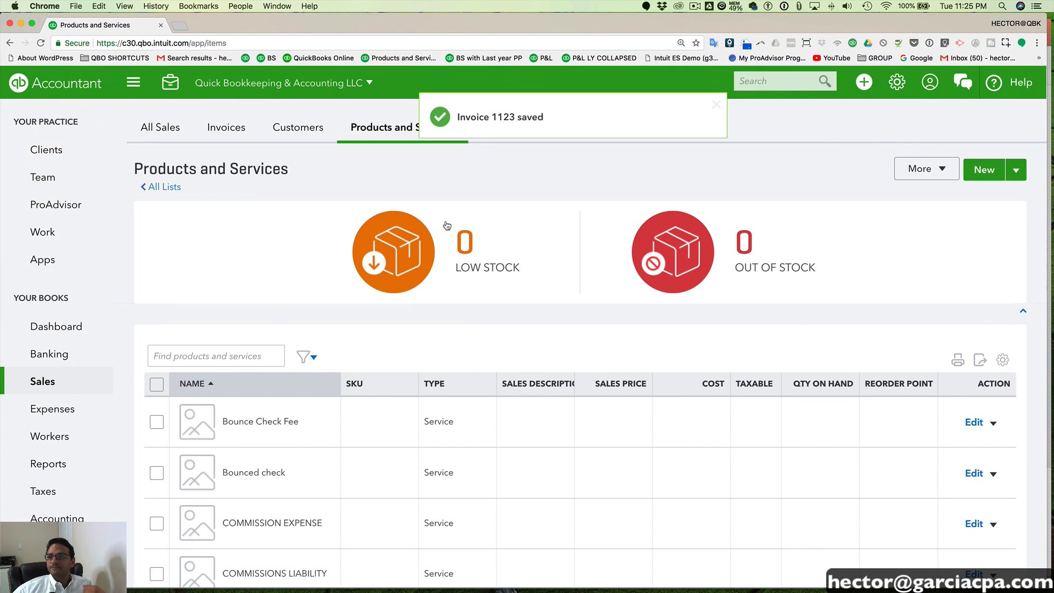
# Receive a 100,000 payment from Customer Corp2 against its outstanding invoice, and save and close the payment
pyautogui.click(866, 82)
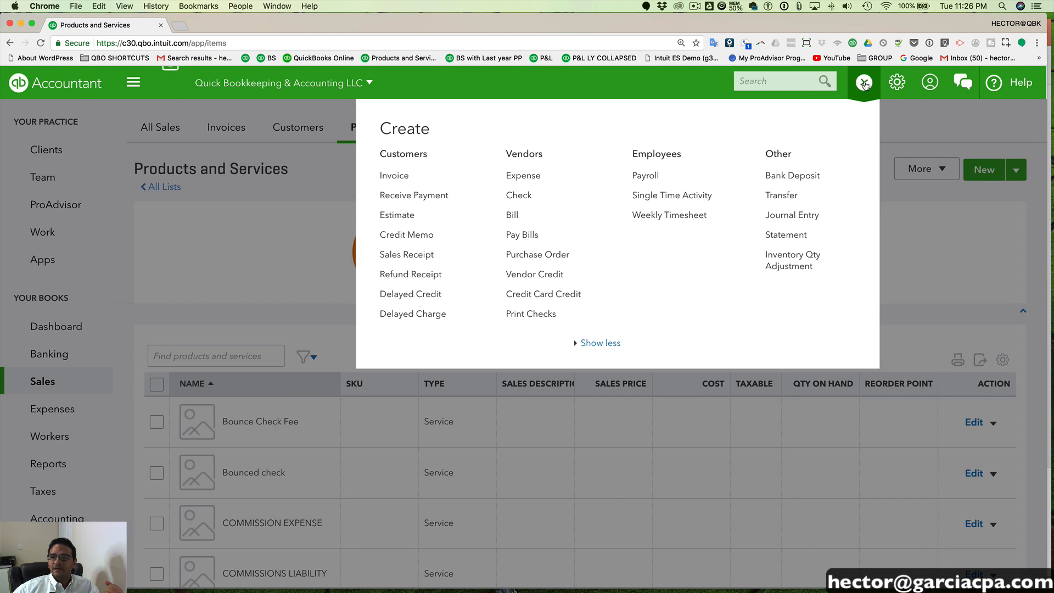
pyautogui.click(418, 197)
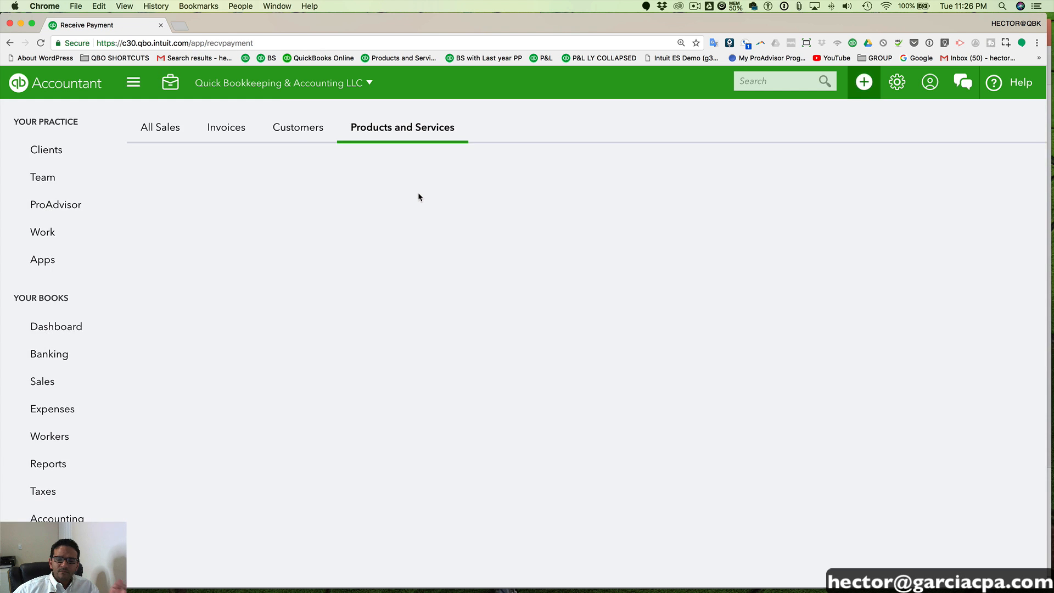
pyautogui.write('cus')
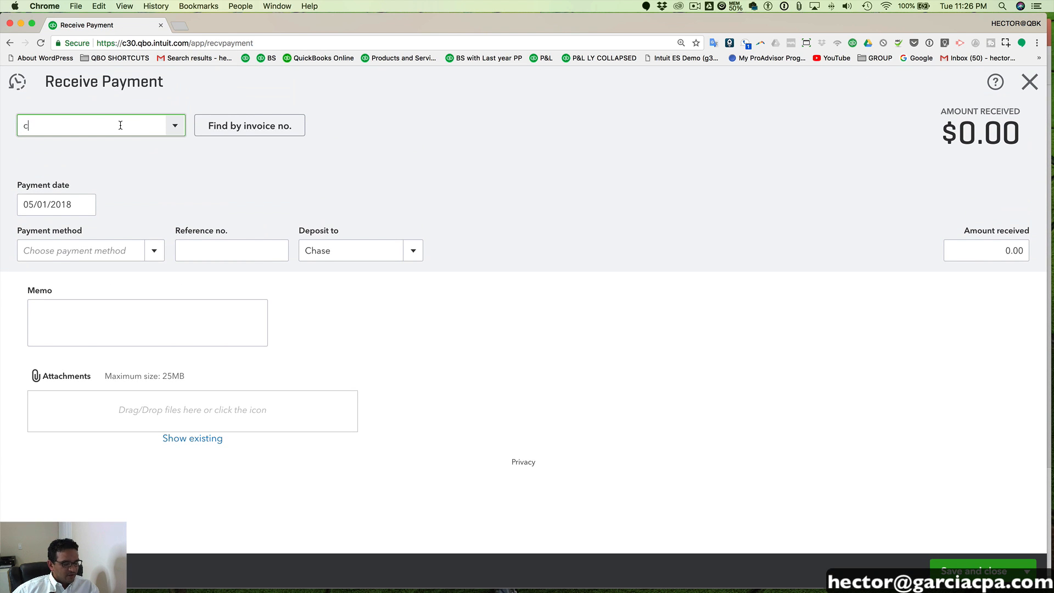
pyautogui.click(95, 201)
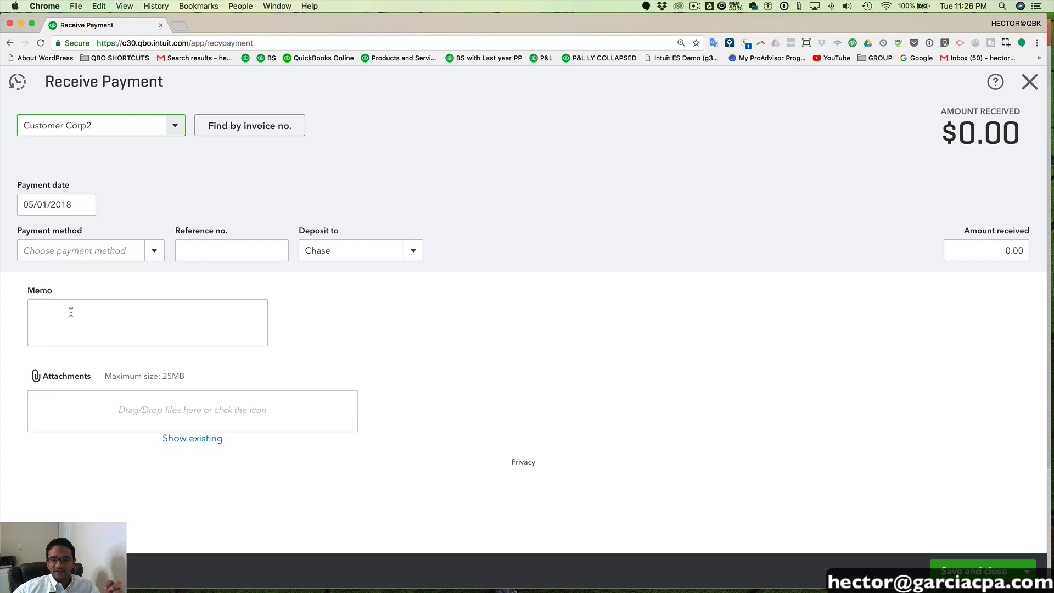
pyautogui.click(45, 405)
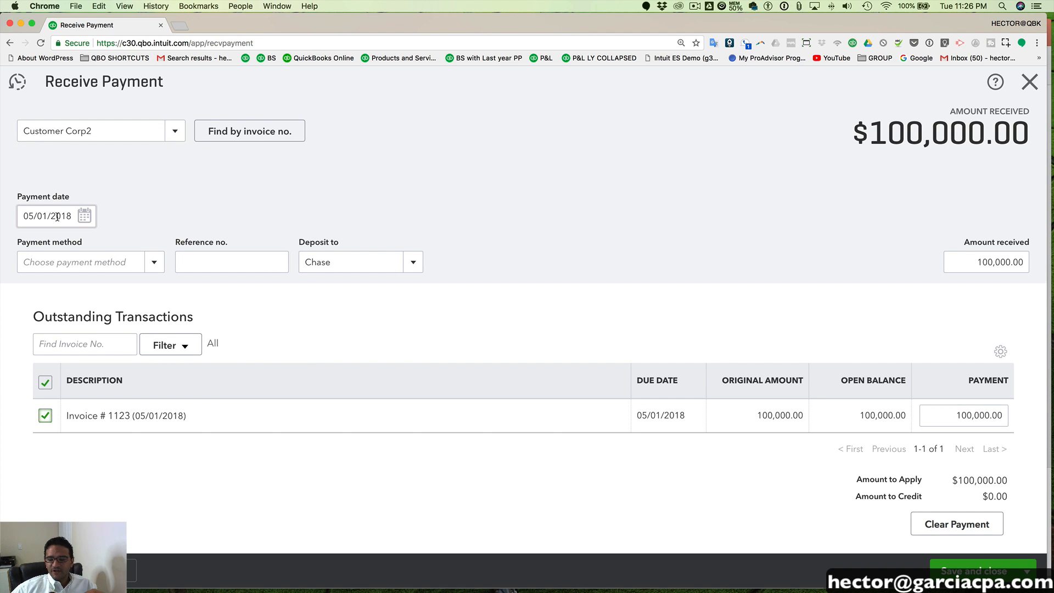
pyautogui.hotkey('ctrl', 'alt', 'd')
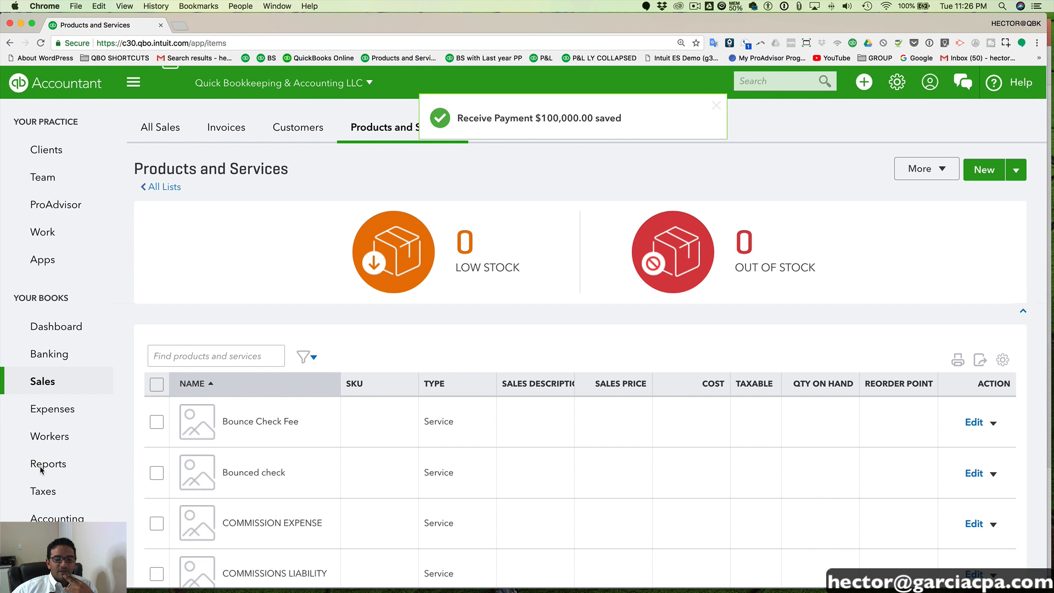
# Open the Balance Sheet report and set its report period to All Dates
pyautogui.click(41, 468)
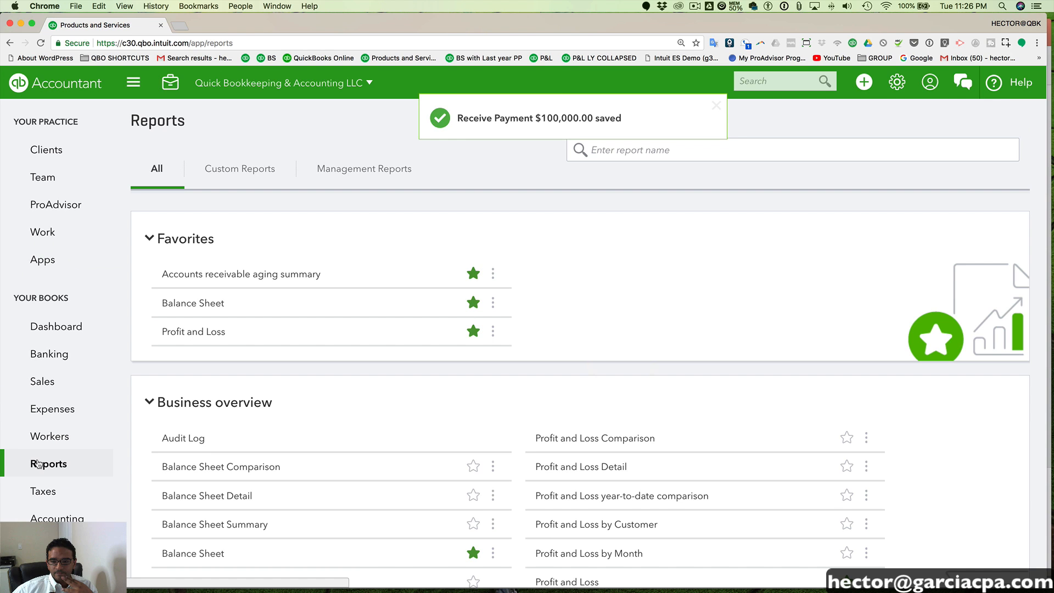
pyautogui.click(204, 552)
pyautogui.scroll(-3, 182, 154)
pyautogui.scroll(3, 182, 155)
pyautogui.click(178, 151)
pyautogui.scroll(5, 171, 176)
pyautogui.click(169, 175)
# Customize the balance sheet to use the Accrual accounting method, and run the report
pyautogui.click(742, 195)
pyautogui.scroll(-3, 842, 147)
pyautogui.scroll(3, 766, 147)
pyautogui.click(879, 138)
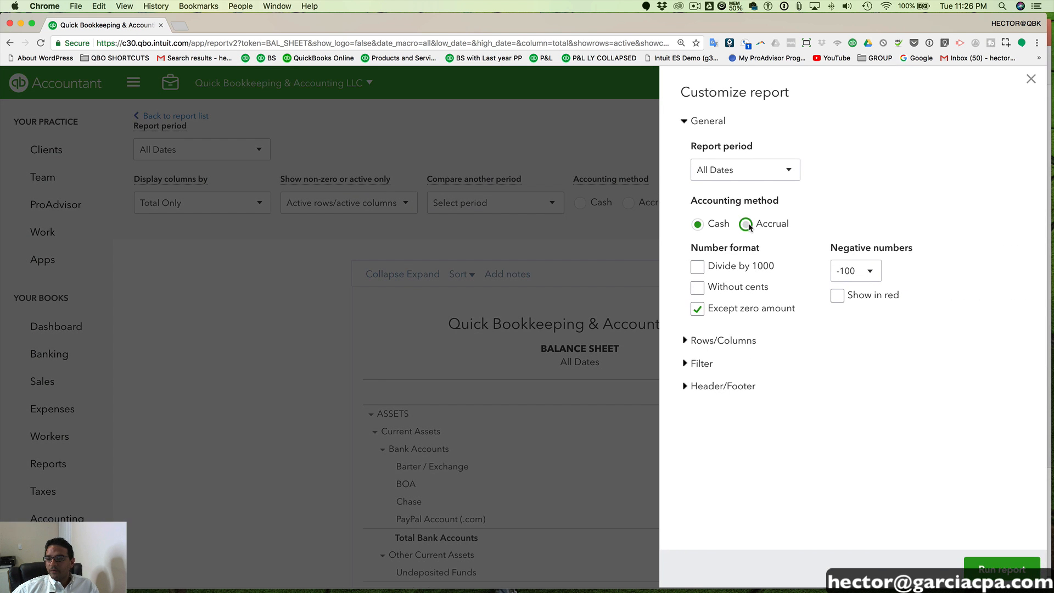
pyautogui.click(1002, 569)
pyautogui.scroll(-5, 685, 420)
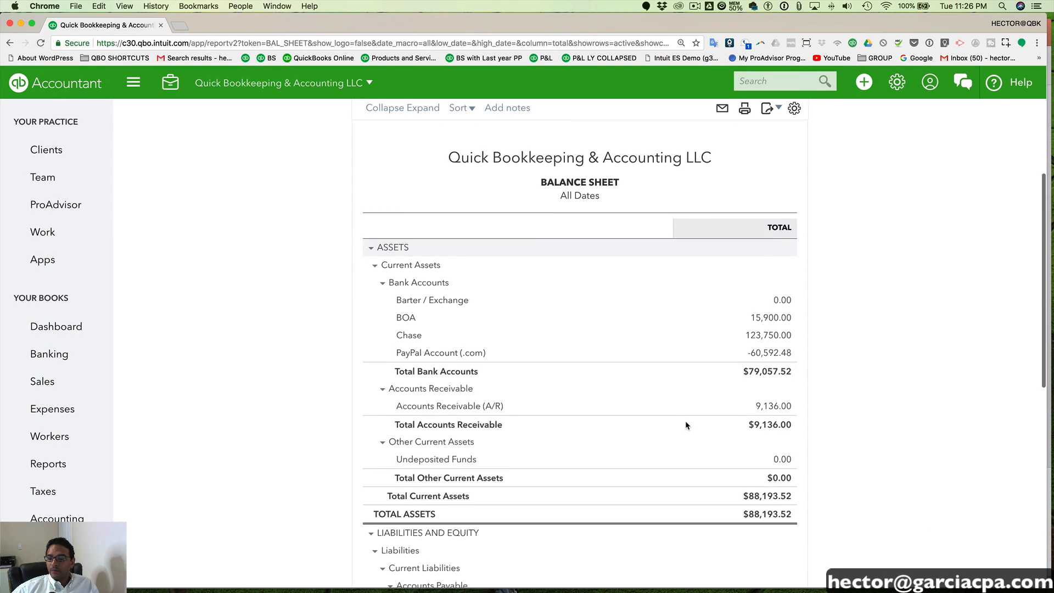
# Open the transaction detail behind the Customer Deposits Liability balance on the balance sheet
pyautogui.scroll(-3, 701, 407)
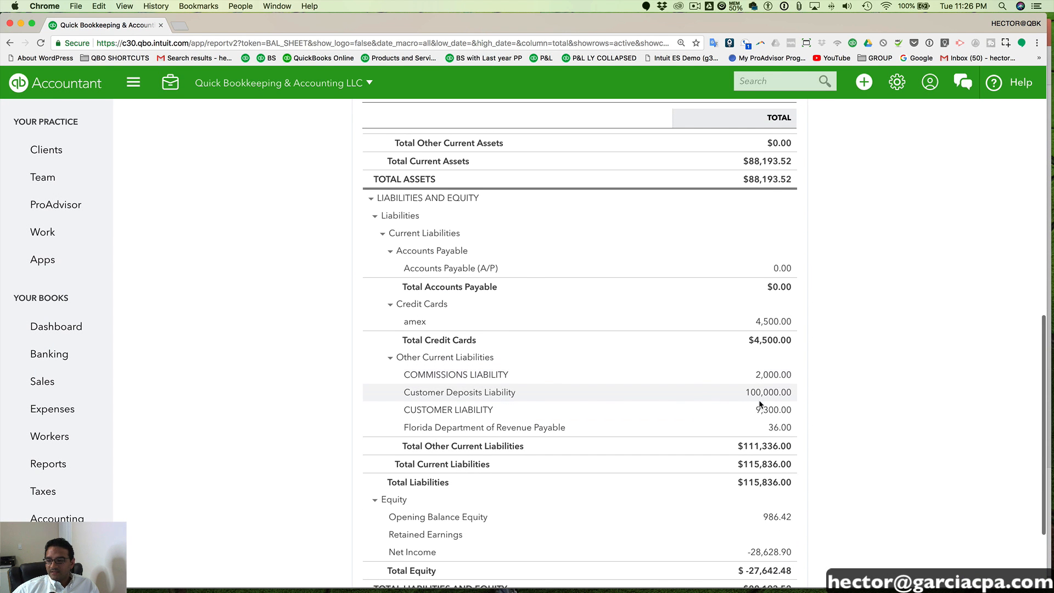
pyautogui.moveTo(798, 392); pyautogui.dragTo(398, 390)
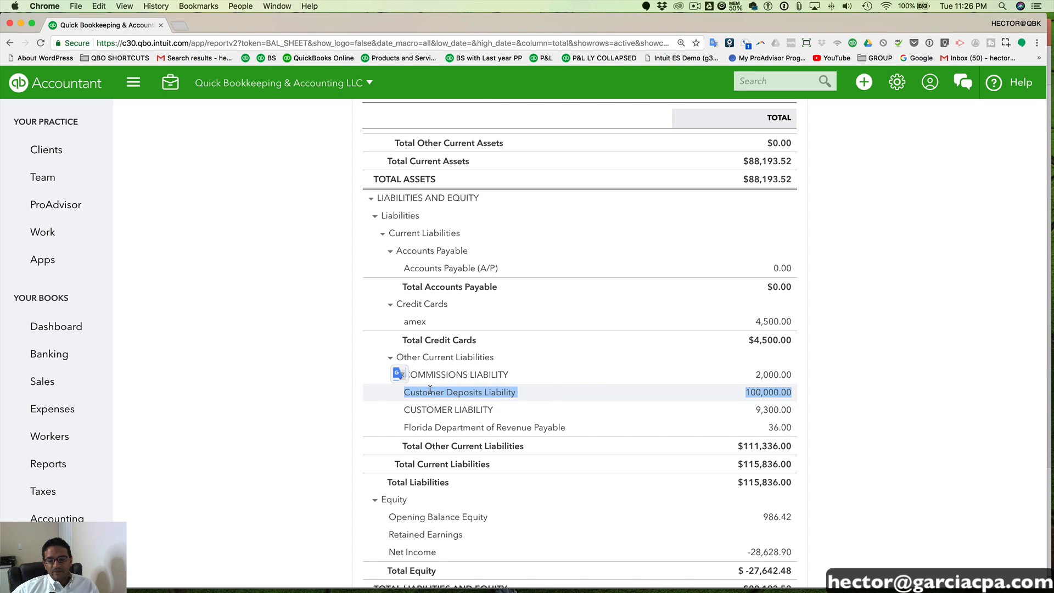
pyautogui.click(888, 392)
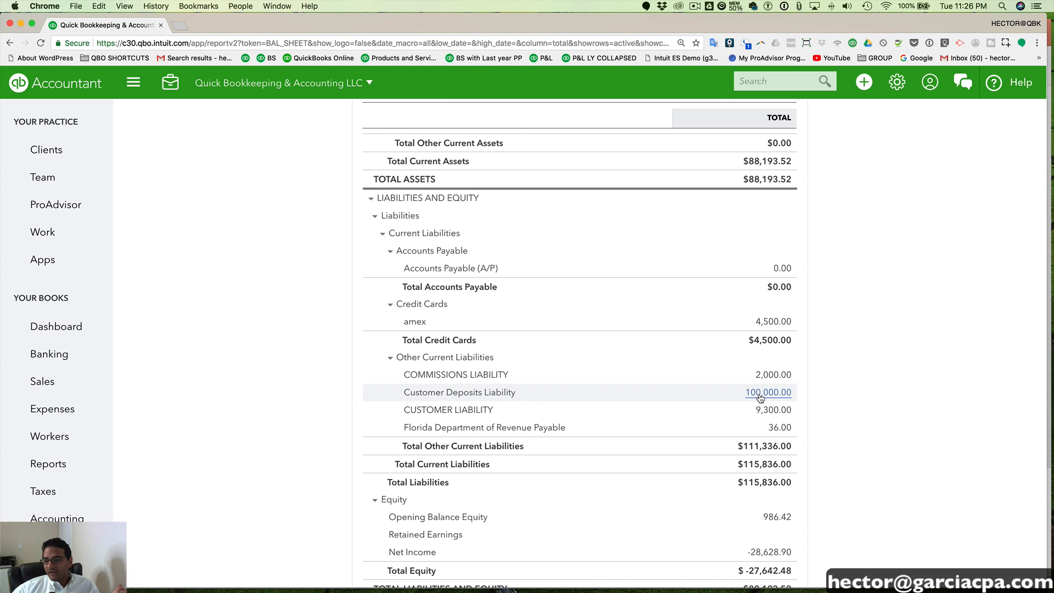
pyautogui.click(771, 395)
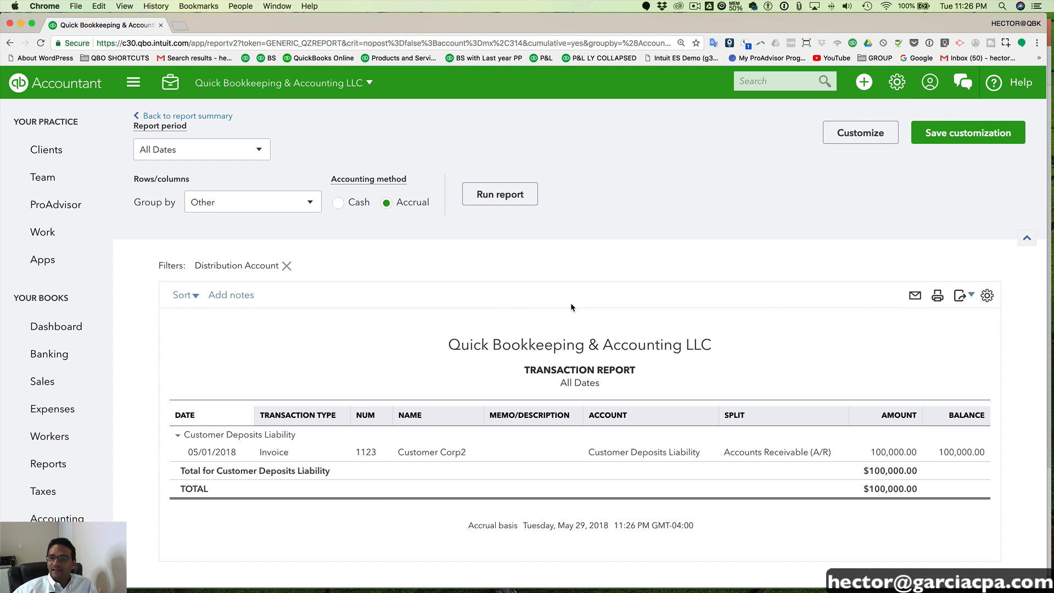
# Create a new invoice for AAA TOWING with Customer Deposit as its first line item
pyautogui.click(864, 82)
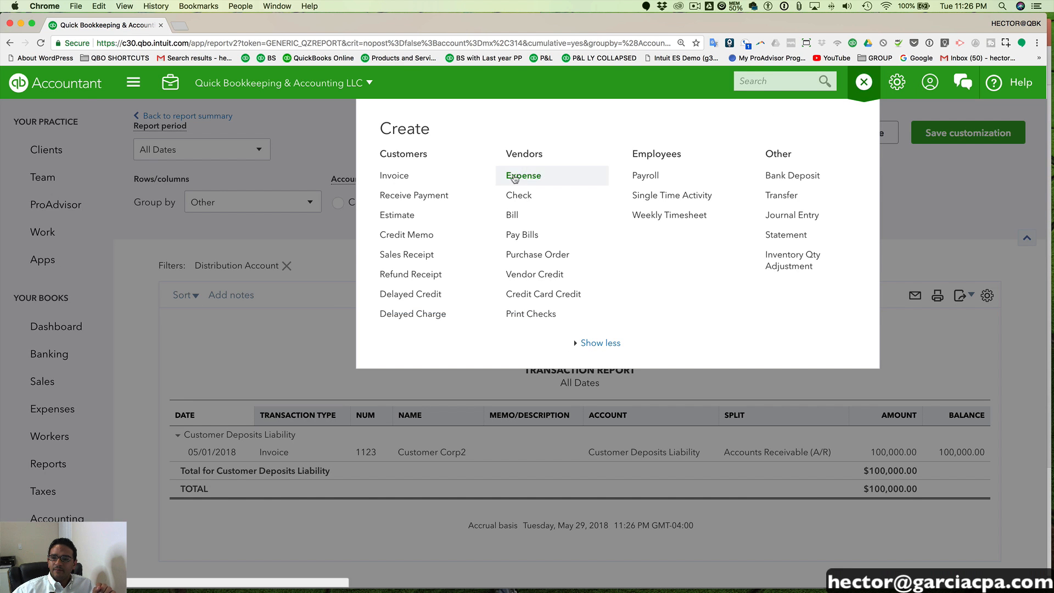
pyautogui.click(407, 184)
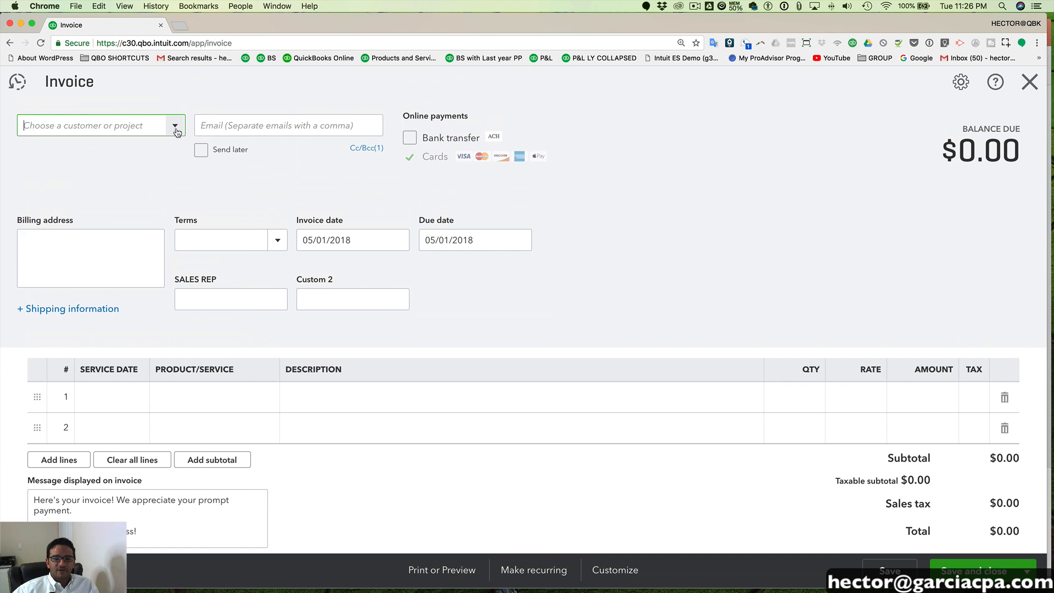
pyautogui.click(175, 126)
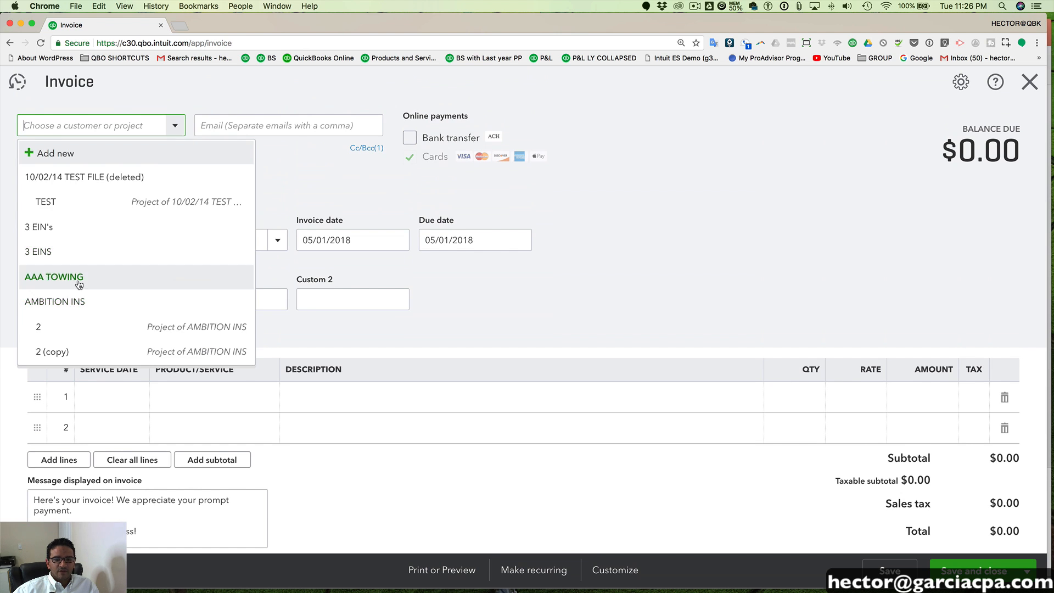
pyautogui.click(165, 275)
pyautogui.click(170, 411)
pyautogui.write('de')
pyautogui.click(230, 450)
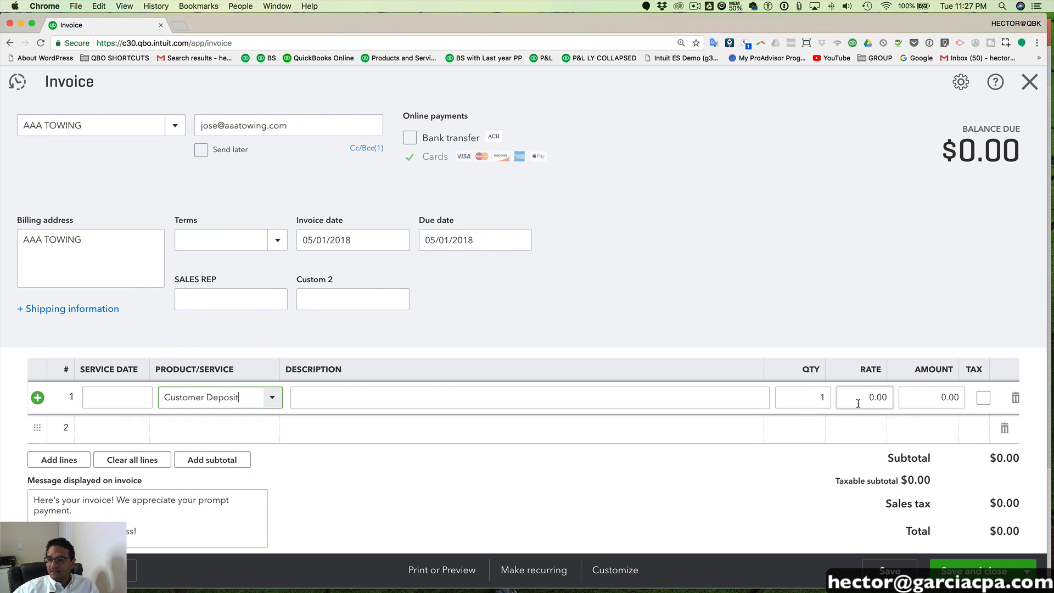
# Set the Customer Deposit line's rate to 215,000, and save and close the AAA TOWING invoice
pyautogui.click(873, 397)
pyautogui.write('215000')
pyautogui.press('Tab')
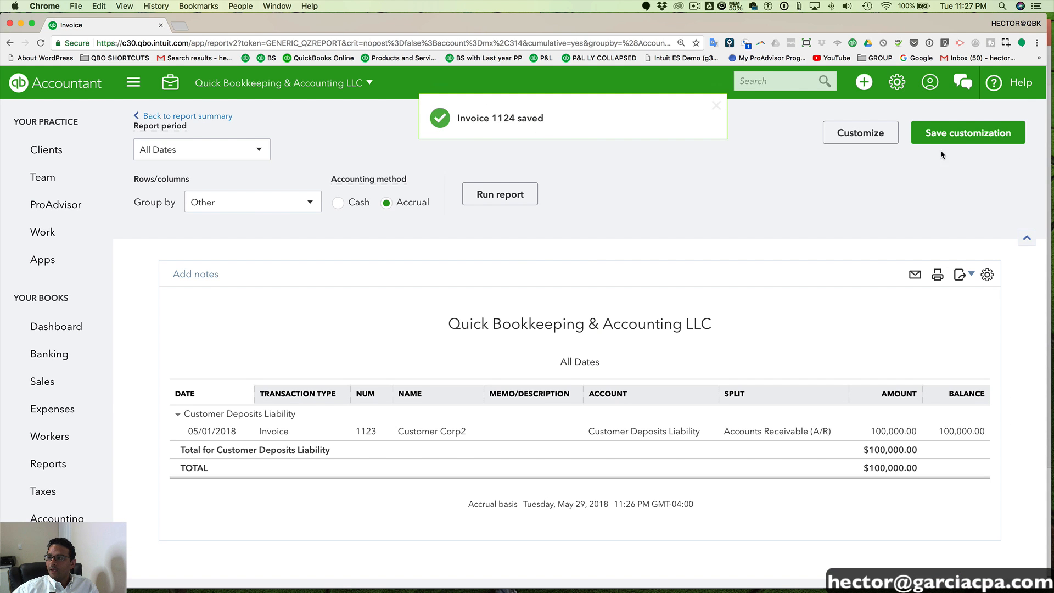
# Rerun the Customer Deposits Liability transaction report, grouping it by Customer
pyautogui.click(497, 198)
pyautogui.scroll(-1, 642, 316)
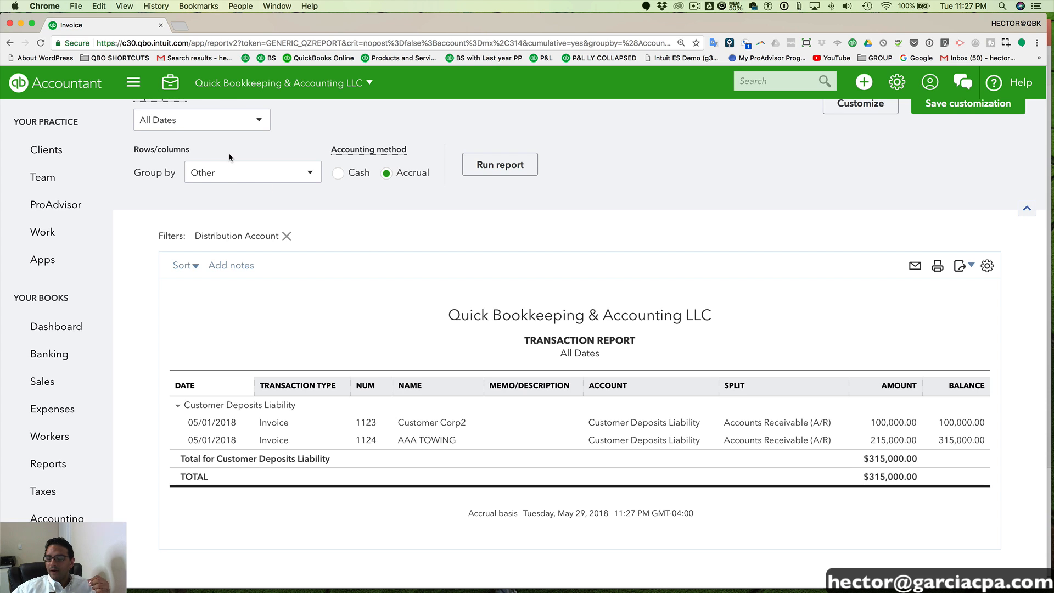
pyautogui.click(231, 172)
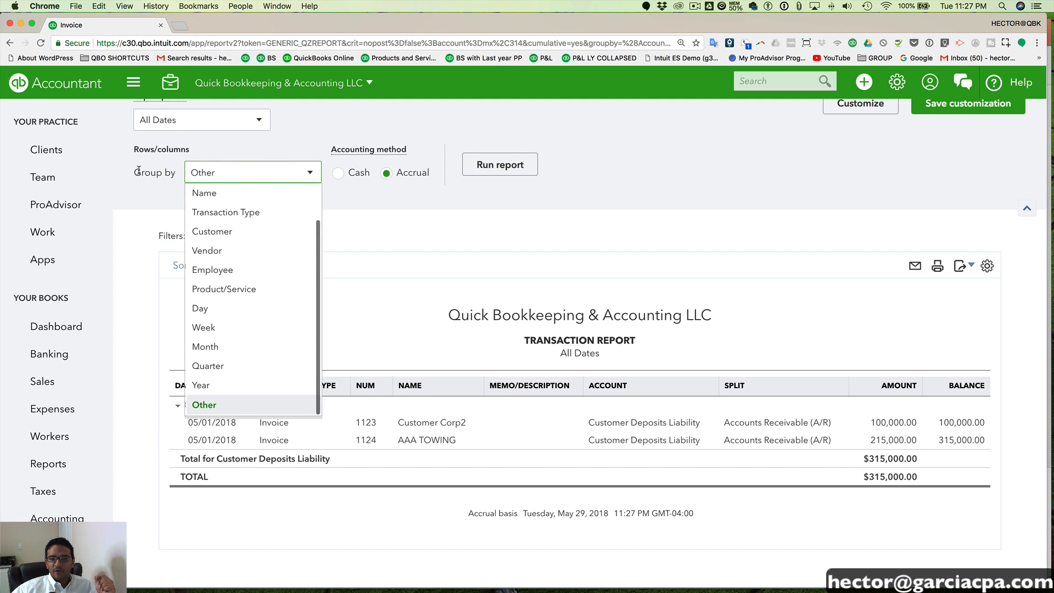
pyautogui.click(215, 232)
pyautogui.click(516, 172)
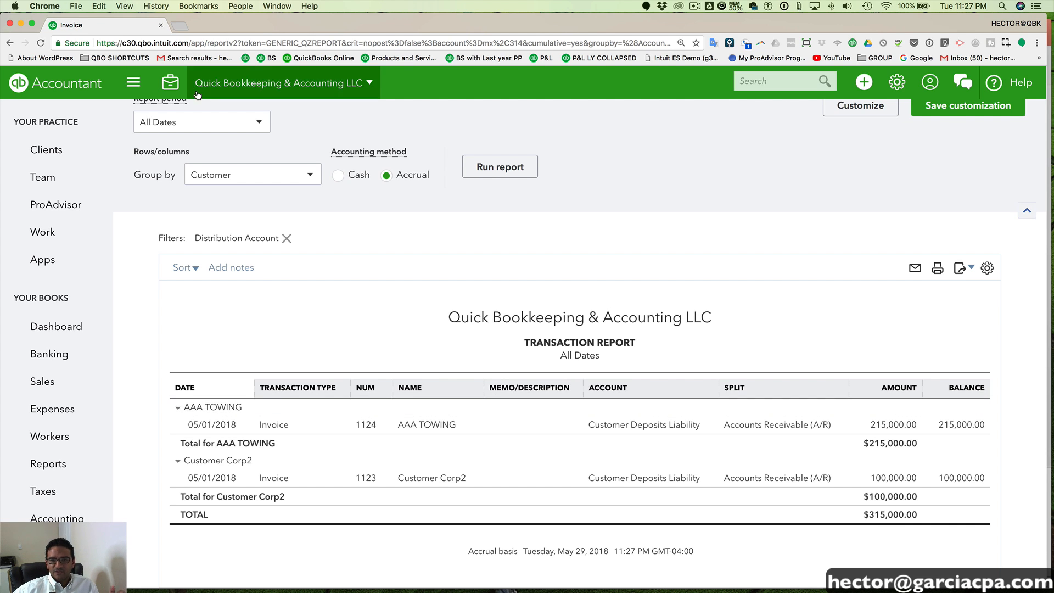
# Duplicate the report's browser tab, and start a new invoice in the duplicate by way of the dashboard
pyautogui.rightClick(114, 26)
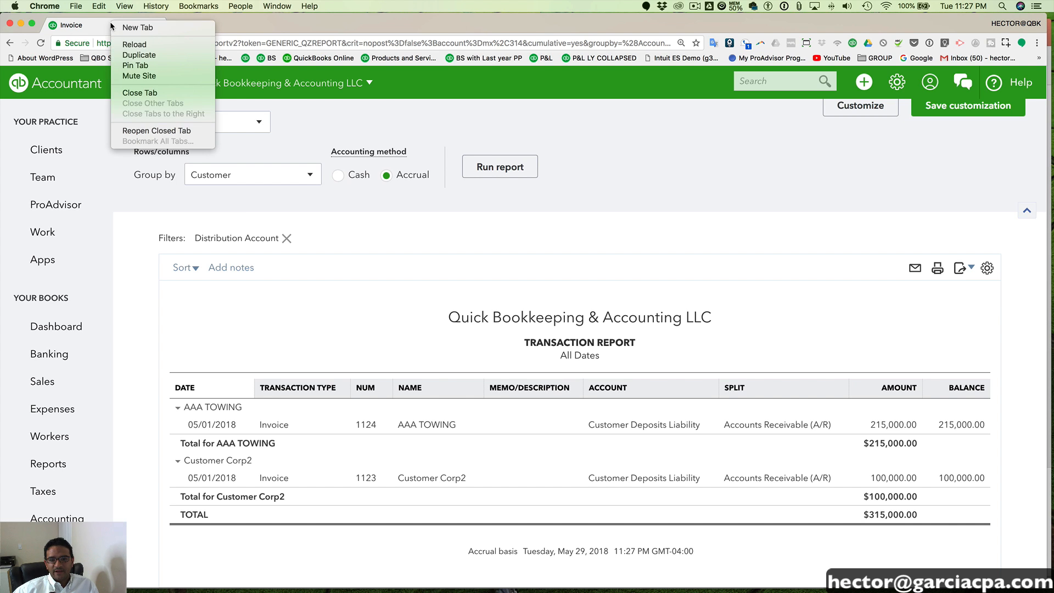
pyautogui.click(136, 53)
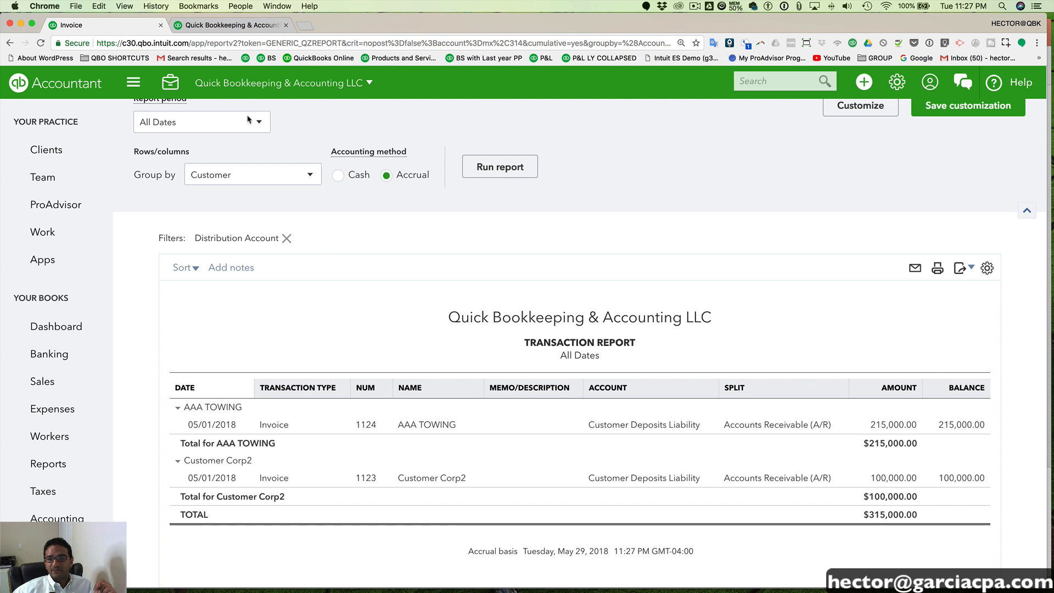
pyautogui.click(863, 82)
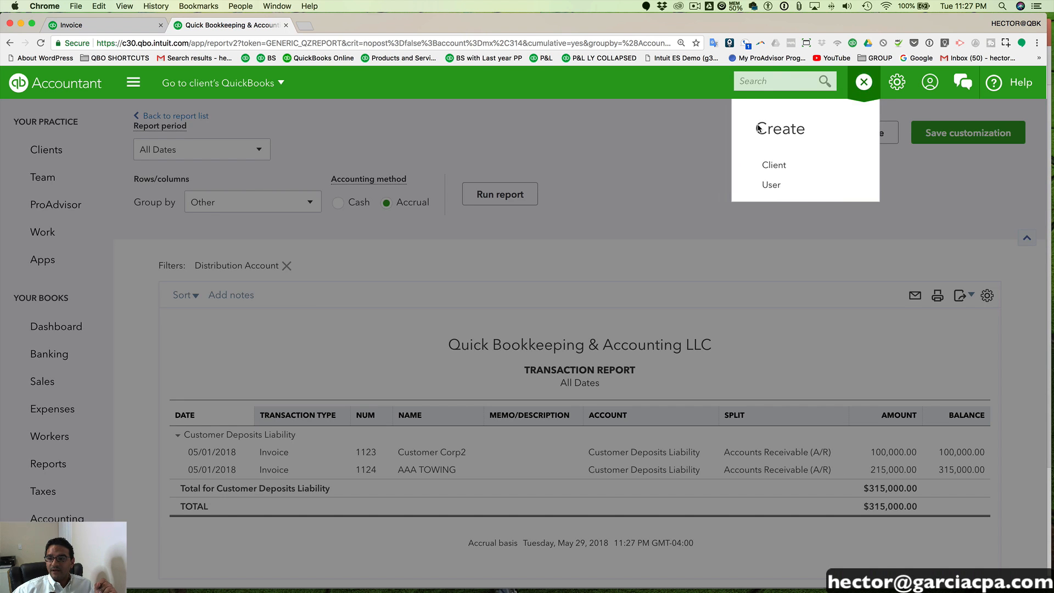
pyautogui.click(61, 325)
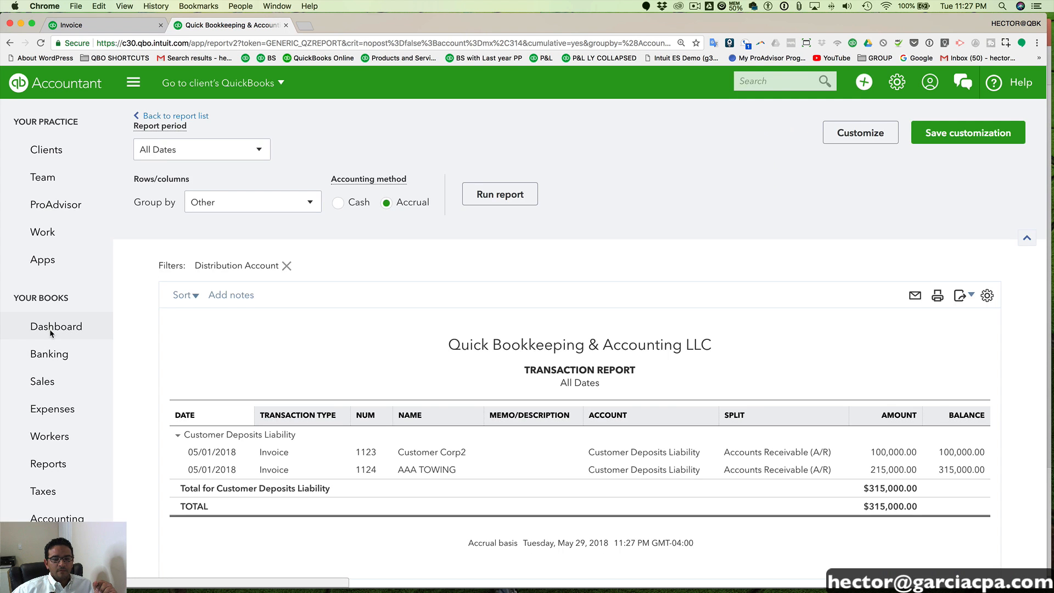
pyautogui.click(863, 83)
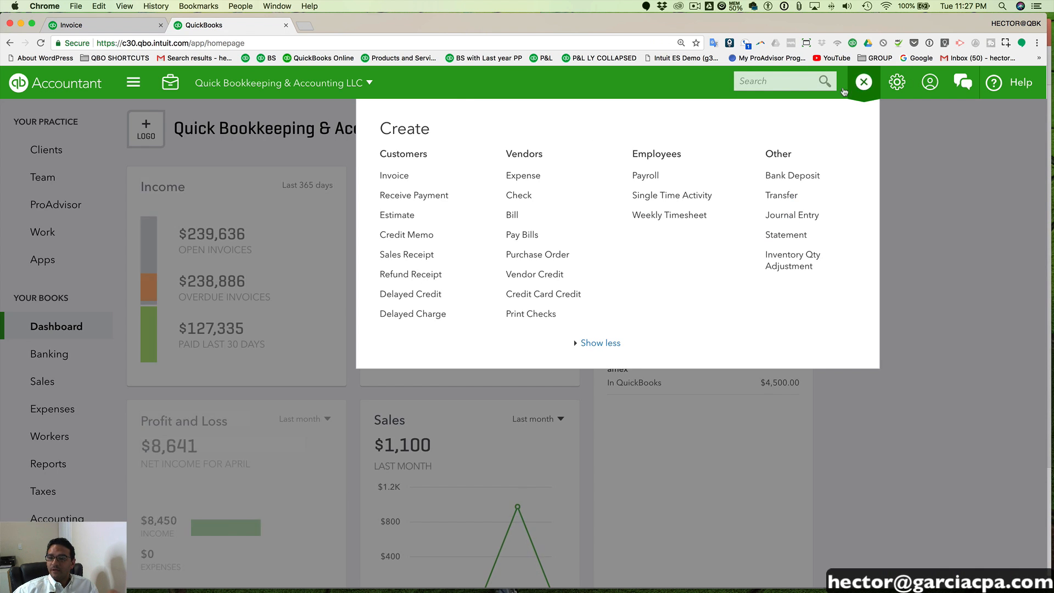
pyautogui.click(396, 177)
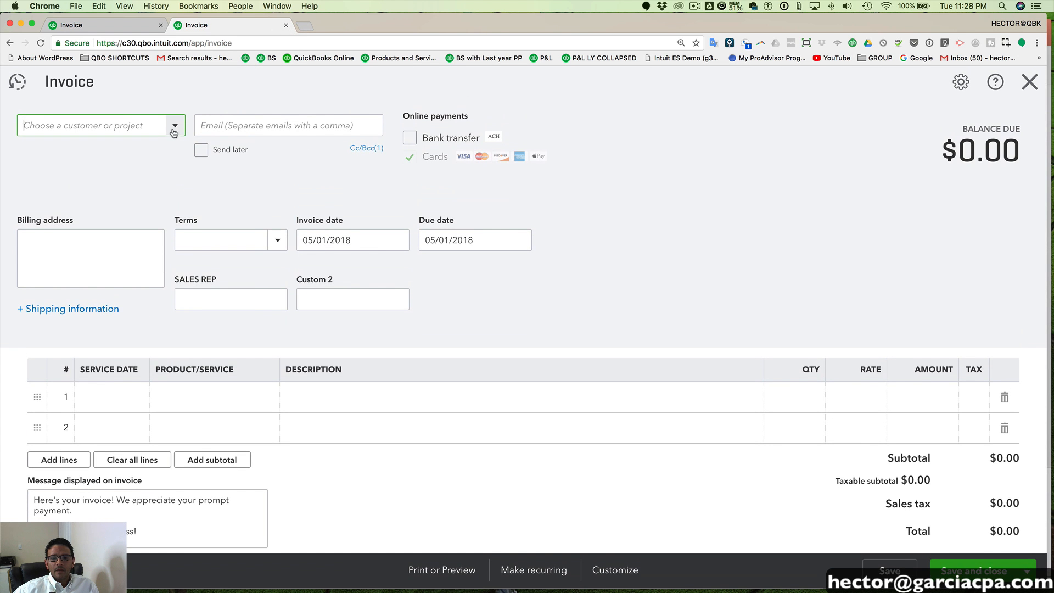
# Set the invoice's customer to Customer Corp2, and choose Hours as the first line's product/service
pyautogui.click(175, 128)
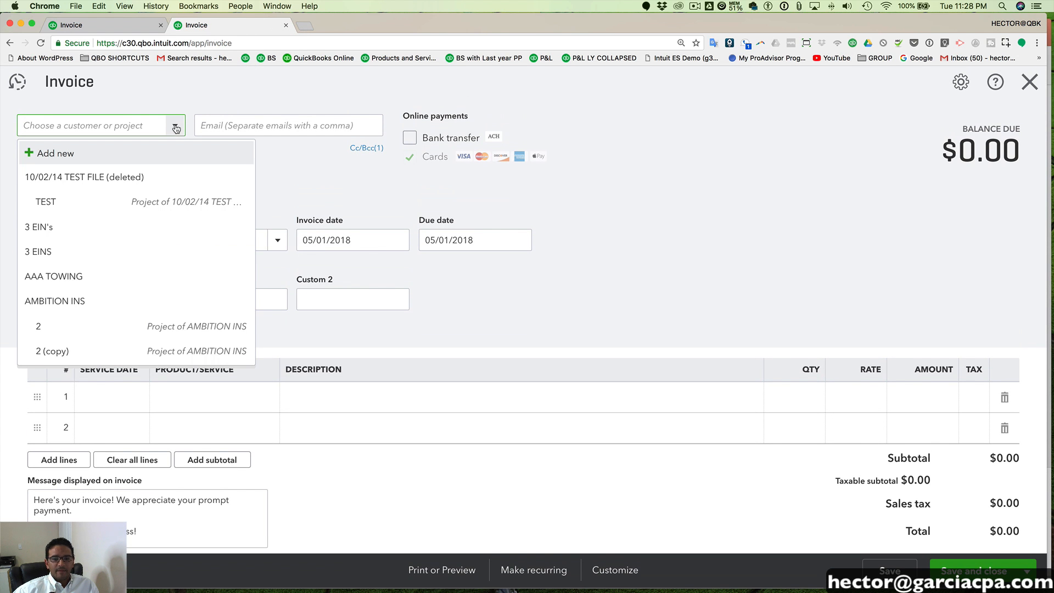
pyautogui.write('Customer Corp')
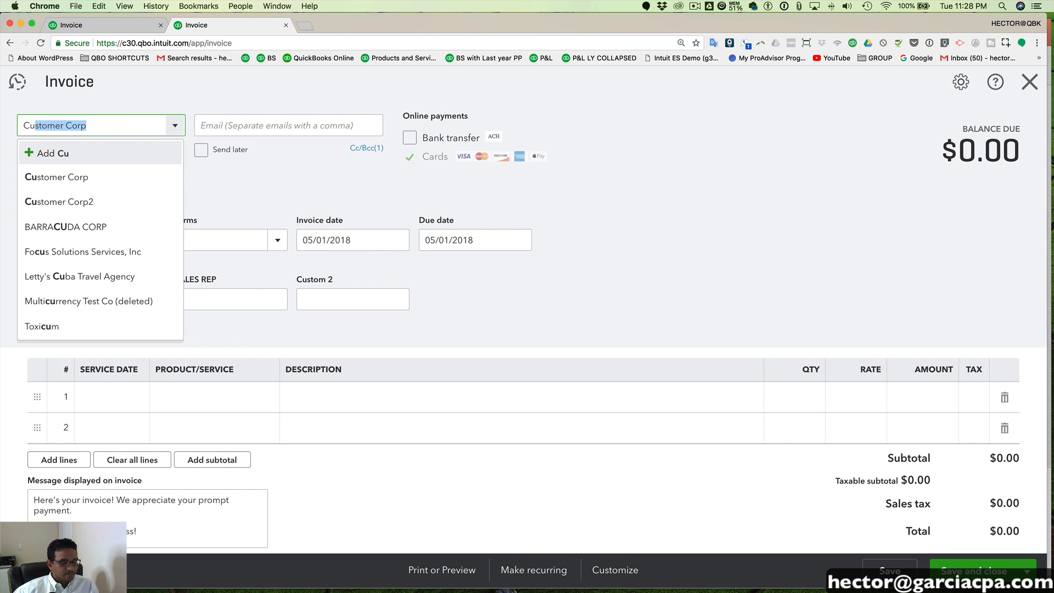
pyautogui.click(83, 201)
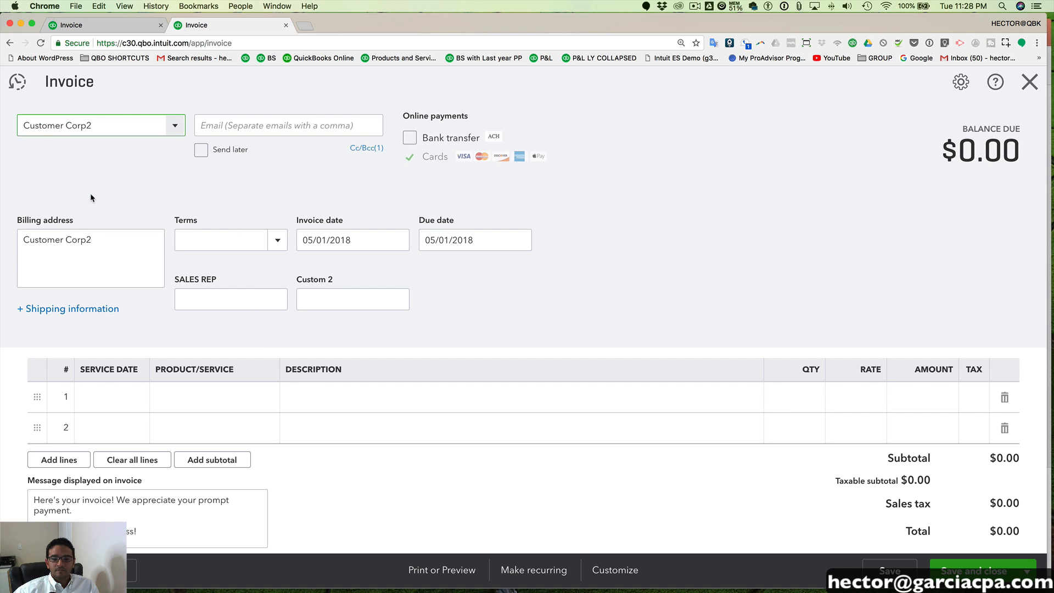
pyautogui.click(225, 387)
pyautogui.click(271, 398)
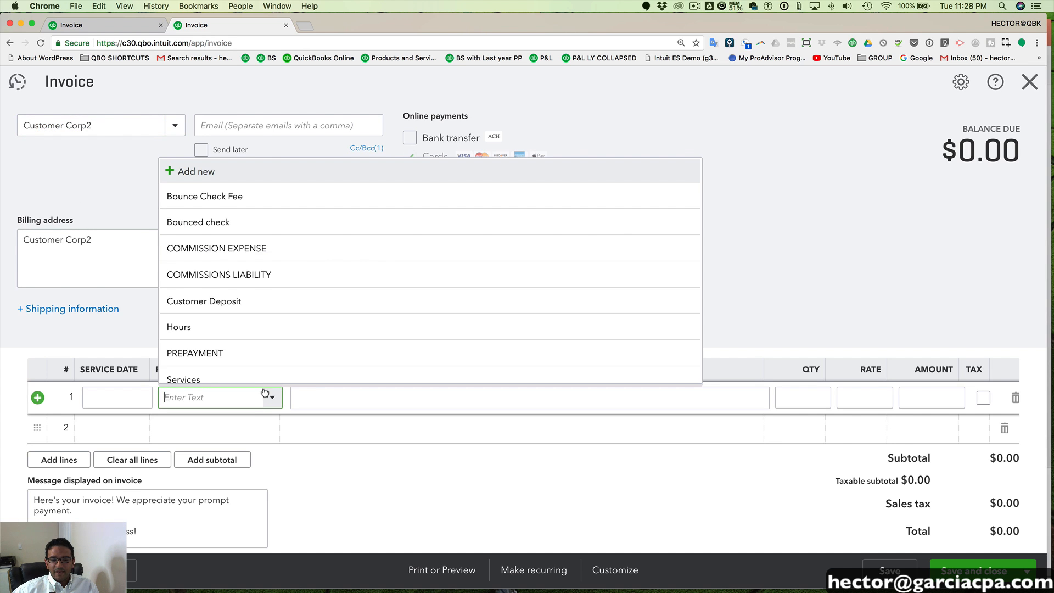
pyautogui.click(207, 329)
# Set the Hours line's amount to 63,000
pyautogui.click(934, 395)
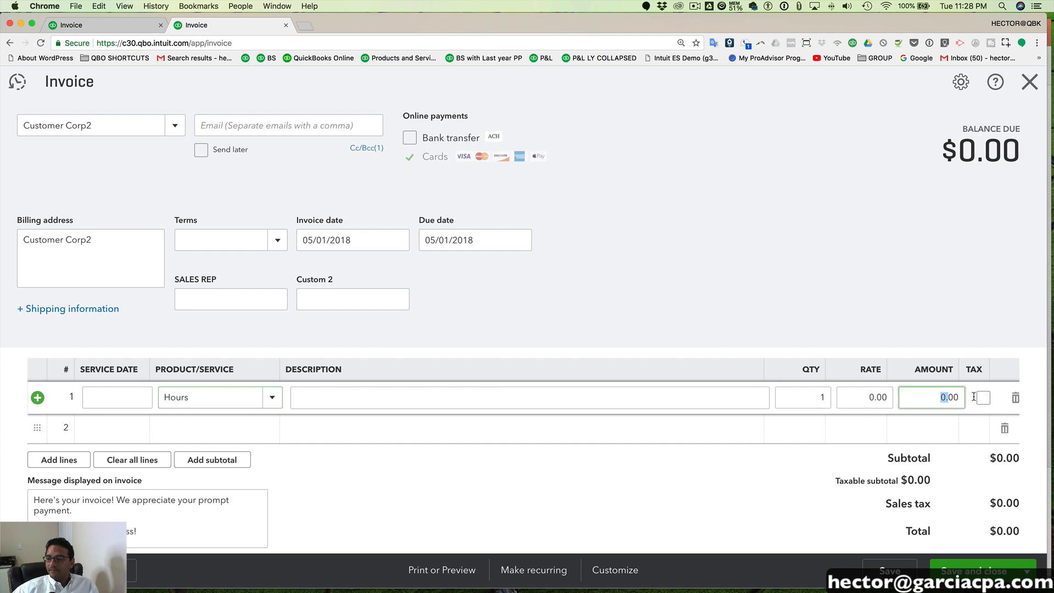
pyautogui.write('630000')
pyautogui.press('Tab')
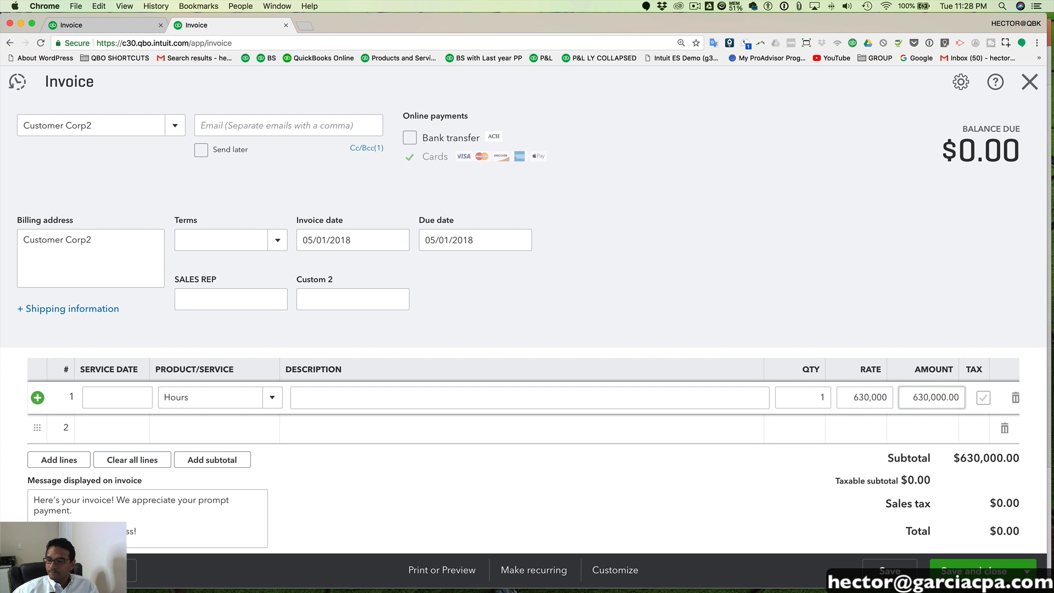
pyautogui.click(941, 396)
pyautogui.click(941, 397)
pyautogui.press('BackSpace')
pyautogui.press('Tab')
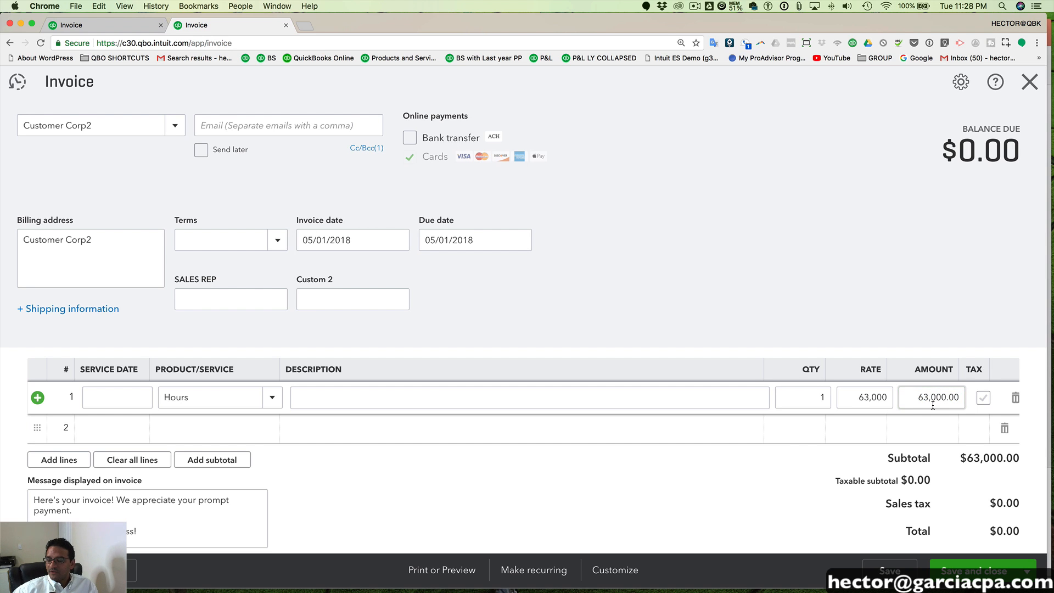
# Set the invoice date to 05/29/2018
pyautogui.click(200, 428)
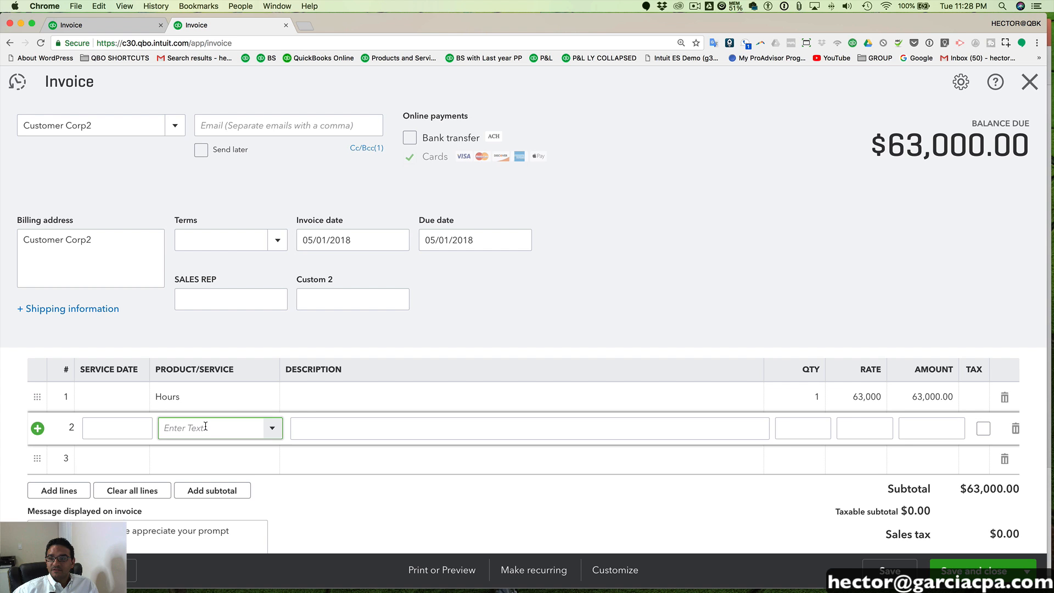
pyautogui.click(339, 240)
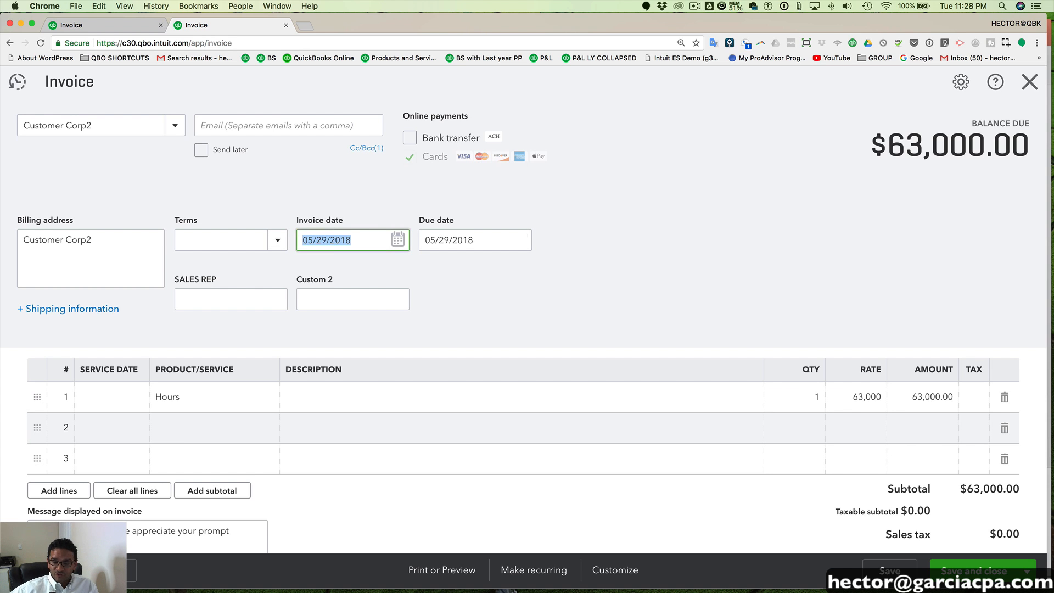
pyautogui.press('Tab')
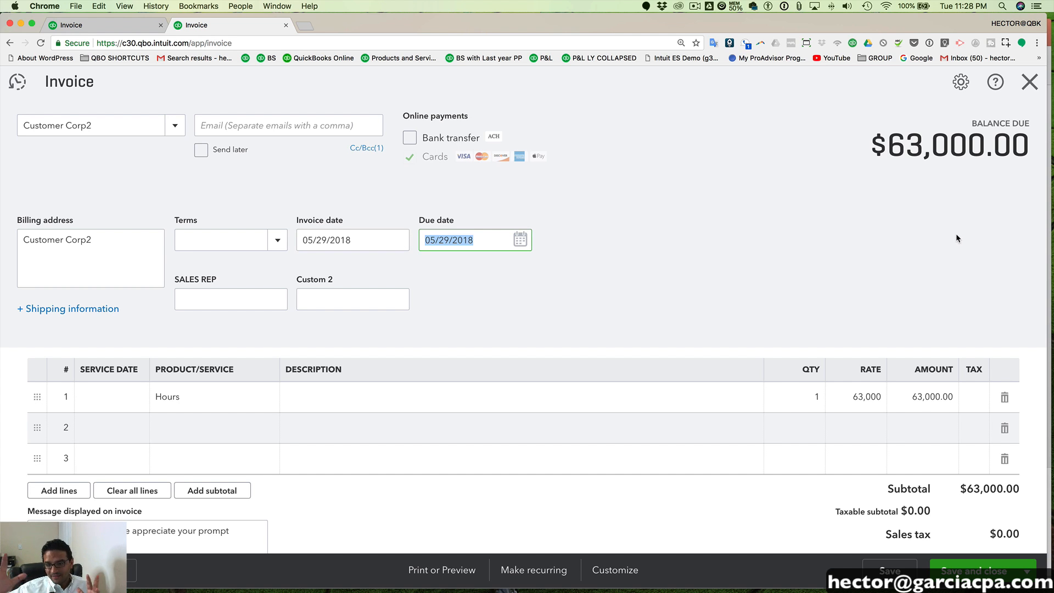
# Check Customer Corp2's deposit in the transaction report, and add a Customer Deposit item on the invoice's second line
pyautogui.click(110, 32)
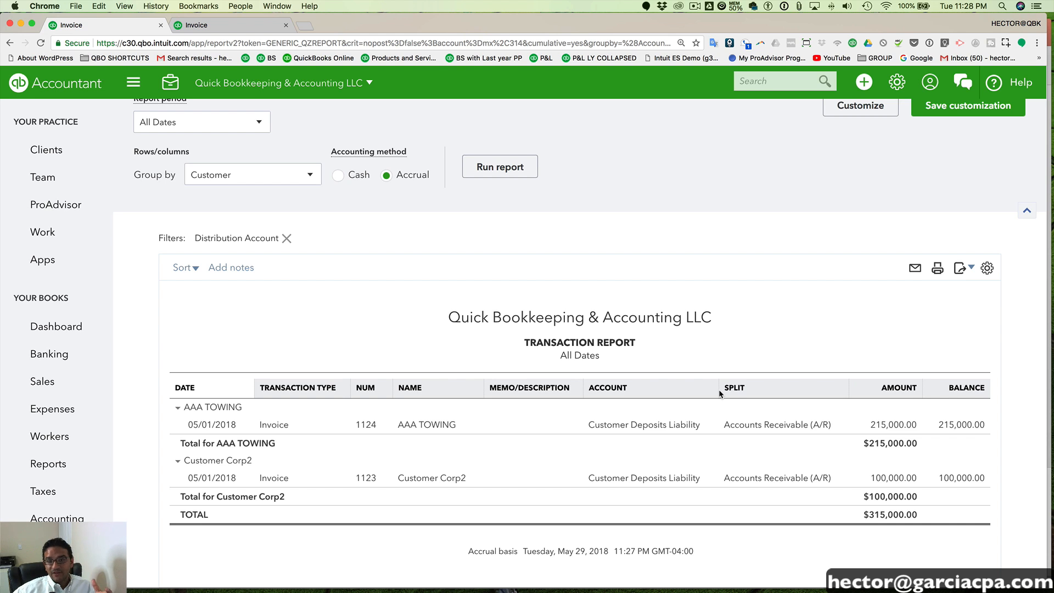
pyautogui.click(233, 26)
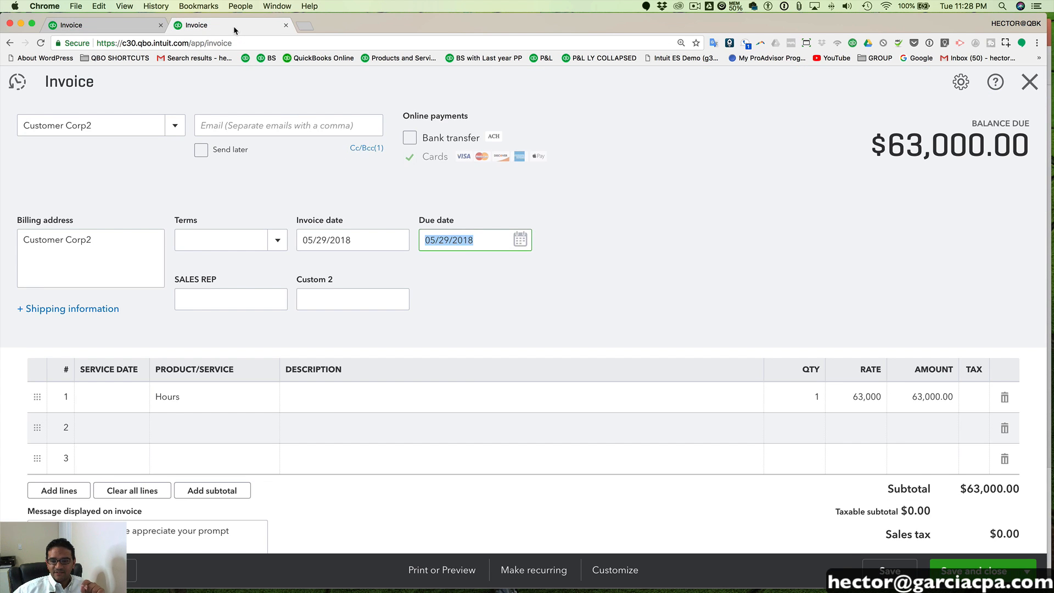
pyautogui.click(191, 427)
pyautogui.write('dep')
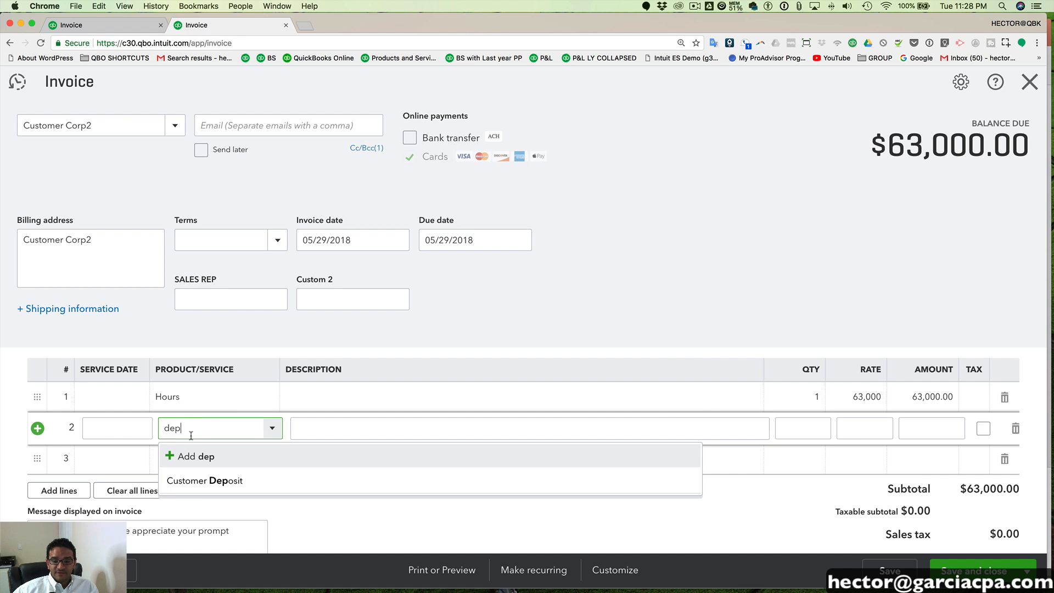
pyautogui.click(239, 481)
# Set the Customer Deposit line's rate to -63,000 and its description to "Applied deposit from 5/01"
pyautogui.click(859, 429)
pyautogui.write('-53')
pyautogui.write('0000')
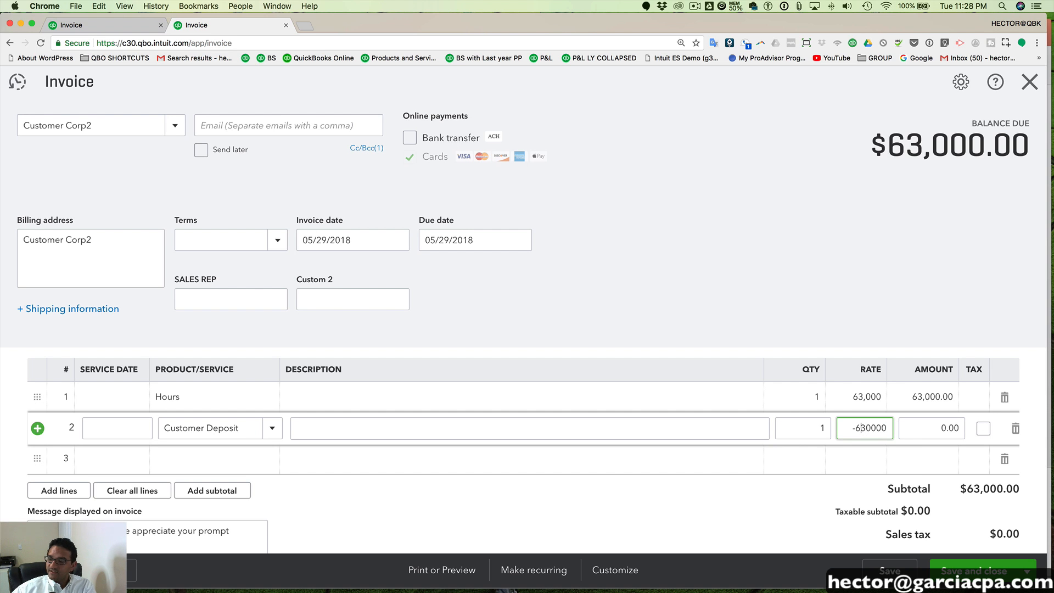
pyautogui.click(330, 423)
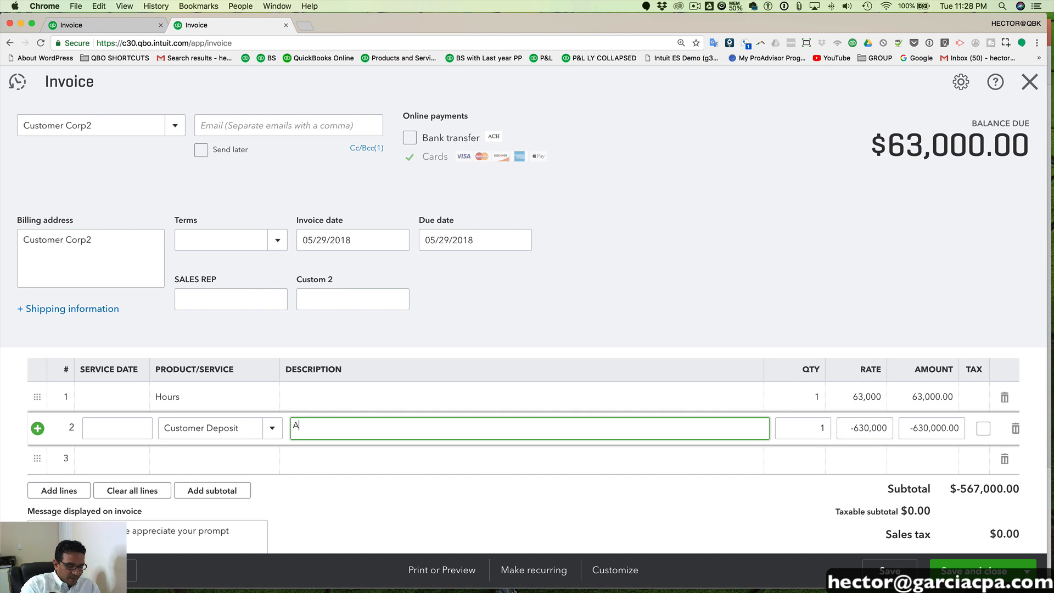
pyautogui.write('Applied deposit from 5/01')
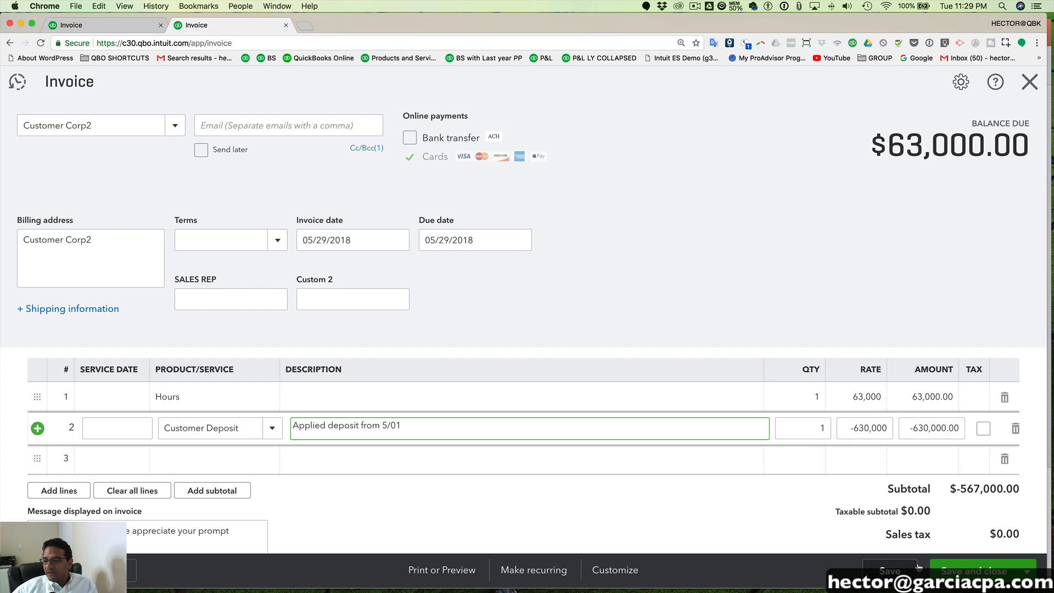
pyautogui.click(944, 428)
pyautogui.press('BackSpace')
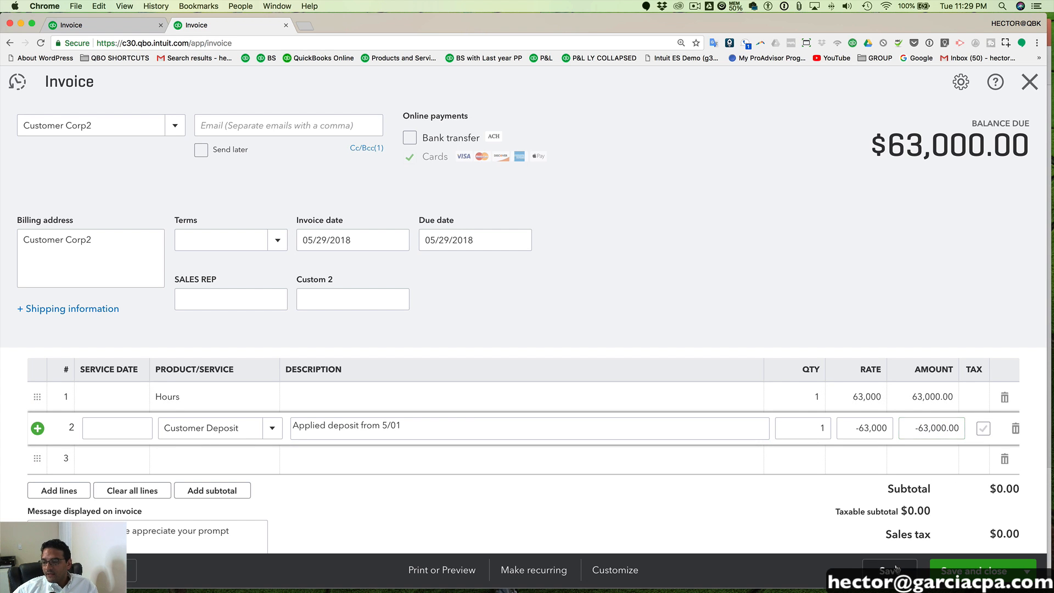
# Save Customer Corp2's 05/29/2018 invoice with the applied deposit, check its balance due, and close it
pyautogui.click(890, 571)
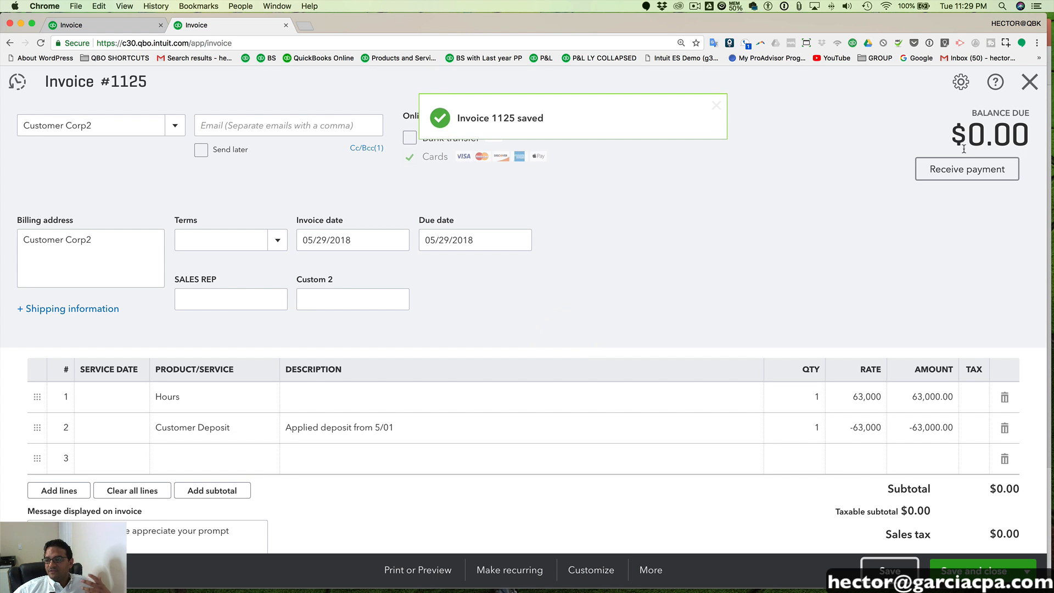
pyautogui.moveTo(951, 144); pyautogui.dragTo(1036, 142)
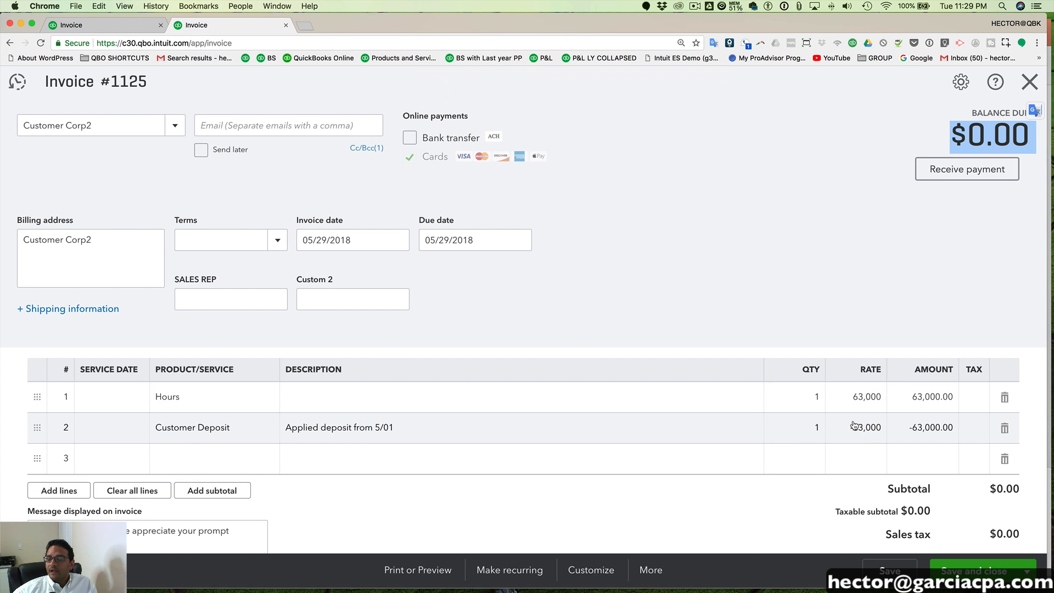
pyautogui.click(1031, 81)
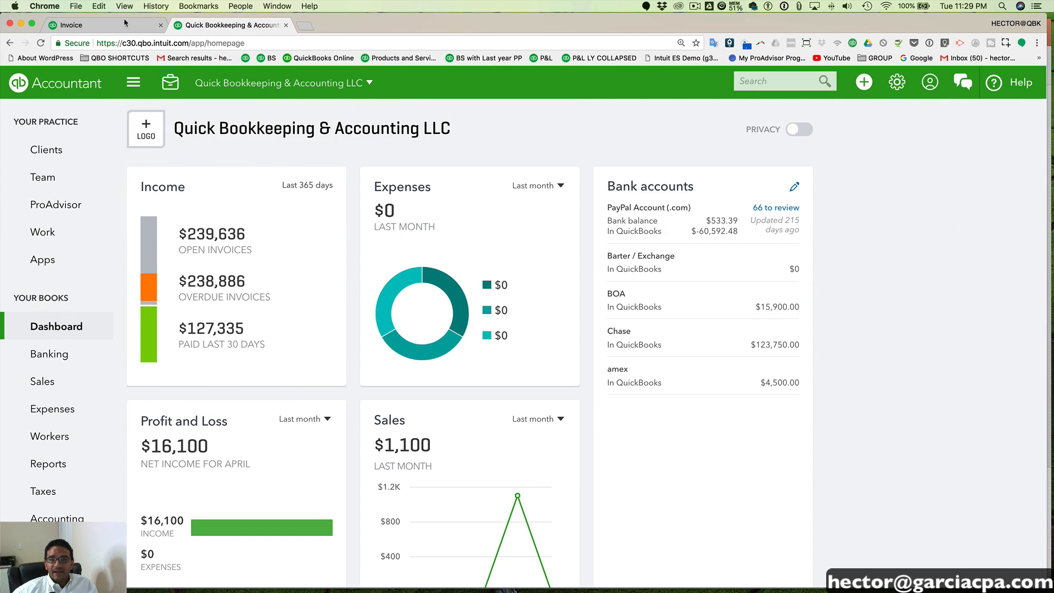
# Refresh the Customer Deposits Liability transaction report and check Customer Corp2's remaining deposit and the overall total
pyautogui.click(473, 193)
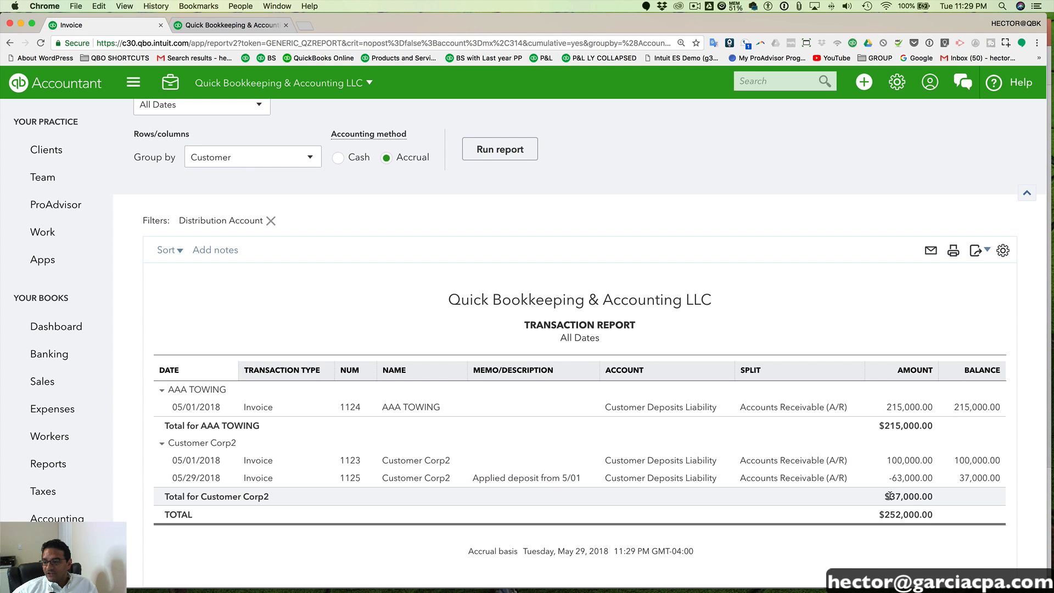
pyautogui.moveTo(888, 496); pyautogui.dragTo(934, 499)
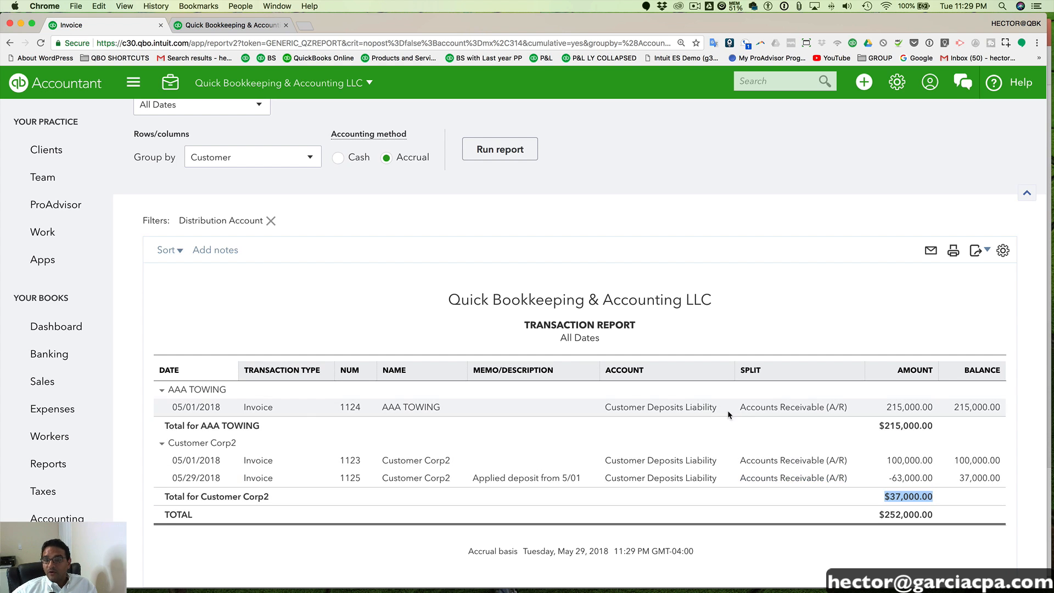
pyautogui.moveTo(879, 515); pyautogui.dragTo(934, 514)
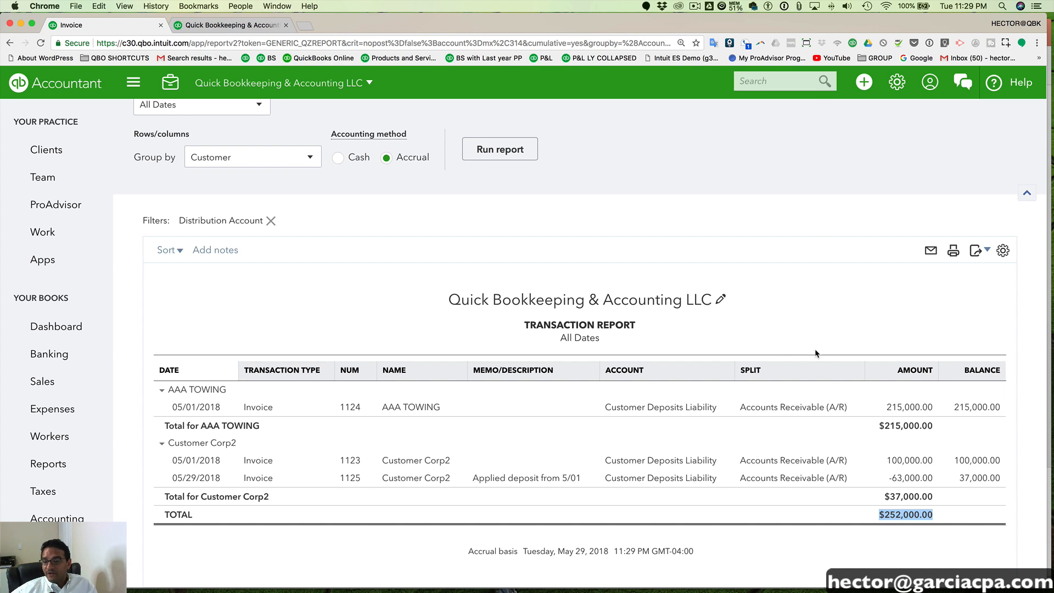
# Start a new invoice for Customer Corp2
pyautogui.click(863, 88)
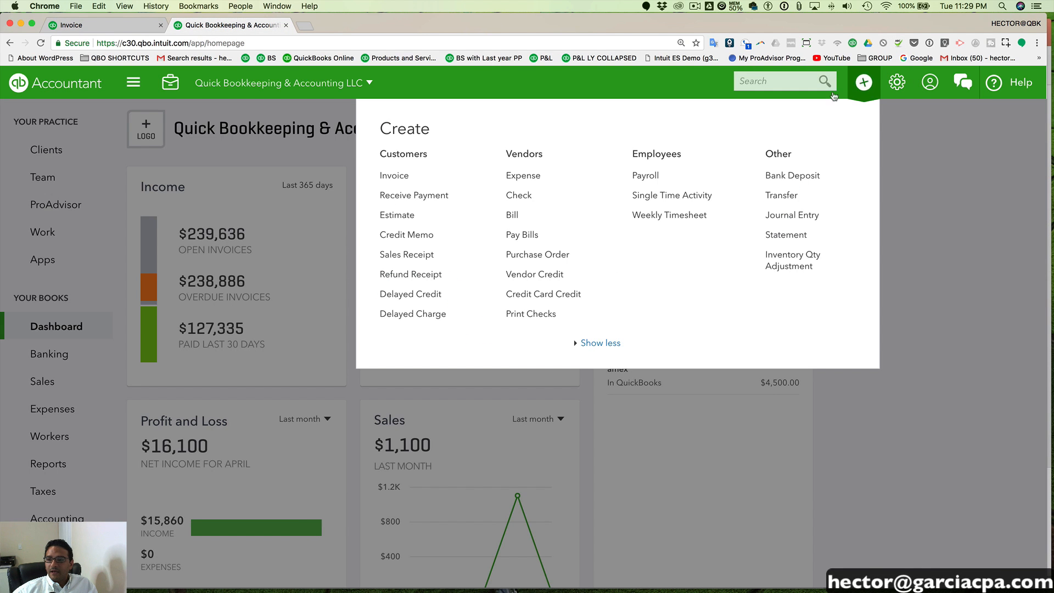
pyautogui.click(402, 175)
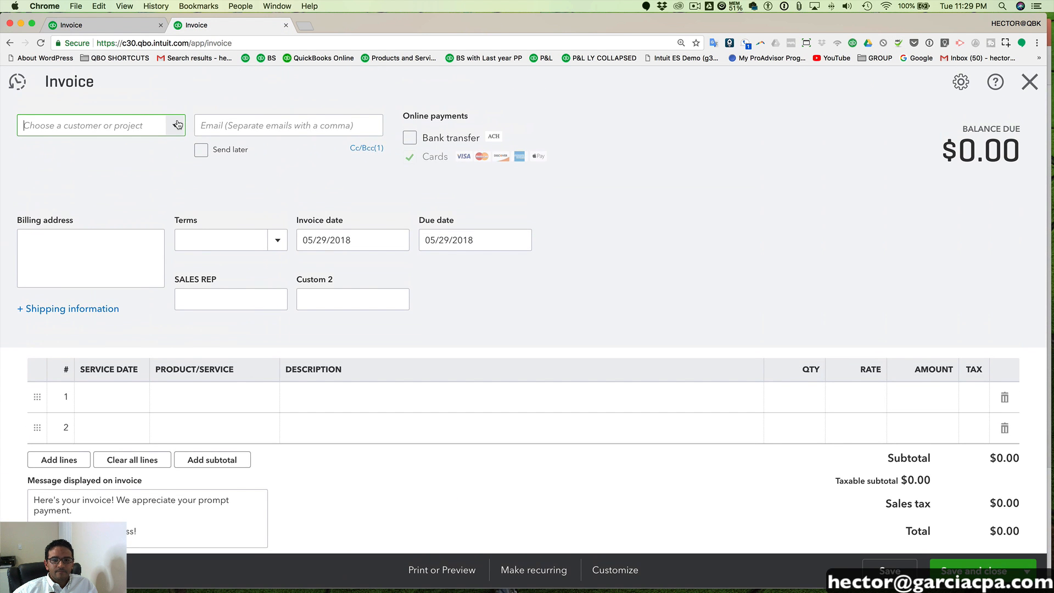
pyautogui.click(175, 125)
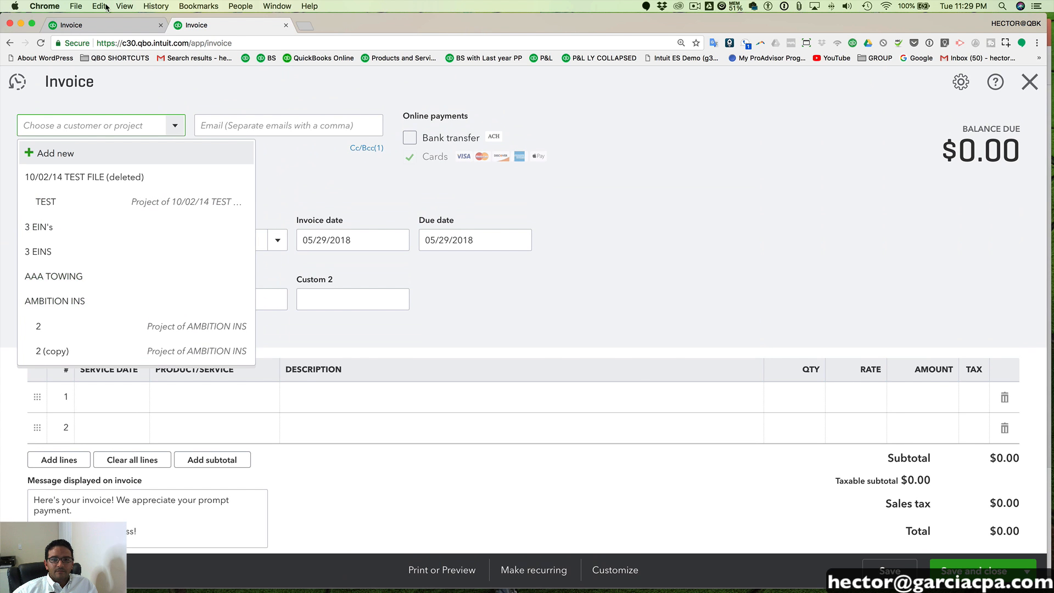
pyautogui.click(105, 25)
pyautogui.click(219, 24)
pyautogui.write('Customer Corp2')
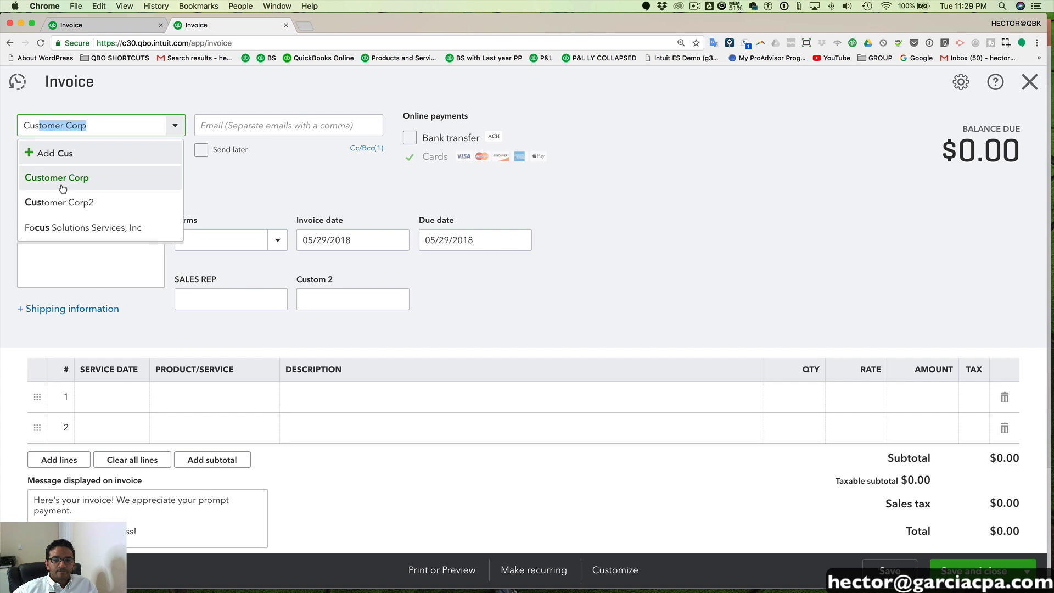
pyautogui.click(50, 202)
# Add an Hours item on the invoice's first line with an amount of 50,000
pyautogui.click(214, 396)
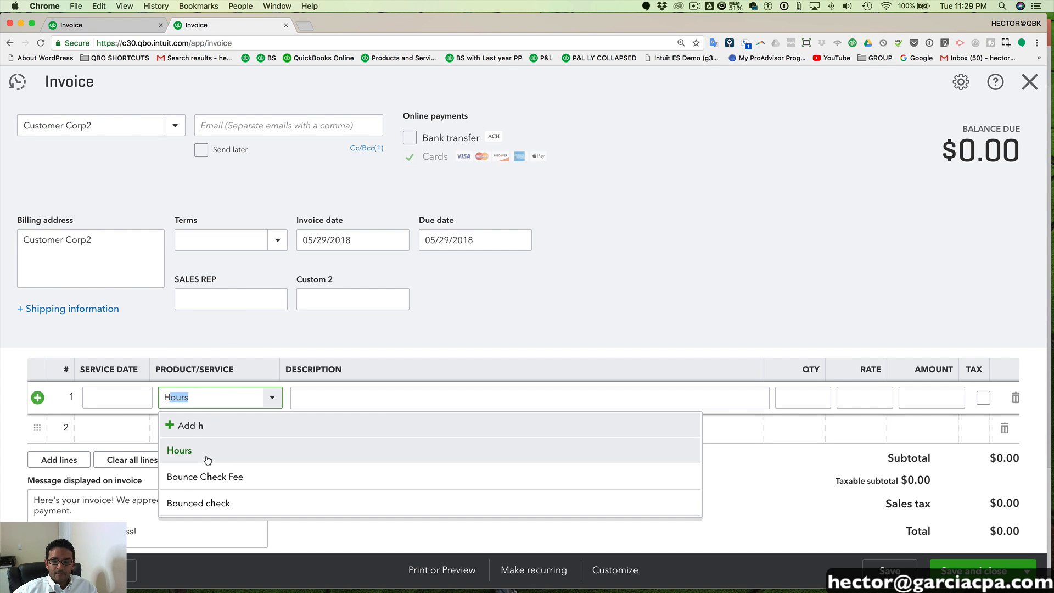
pyautogui.click(181, 447)
pyautogui.write('50000')
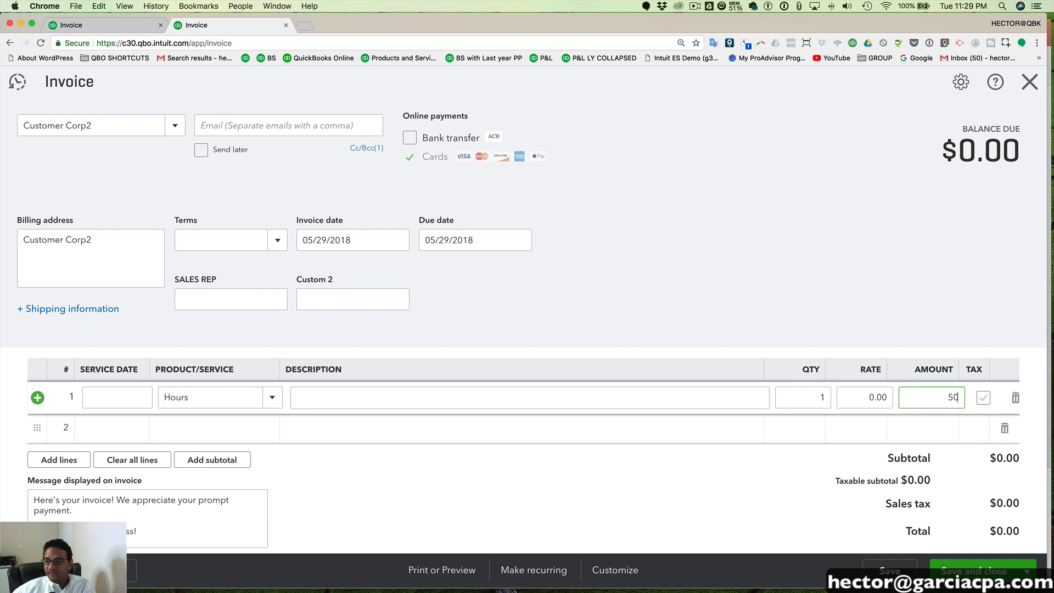
pyautogui.click(973, 396)
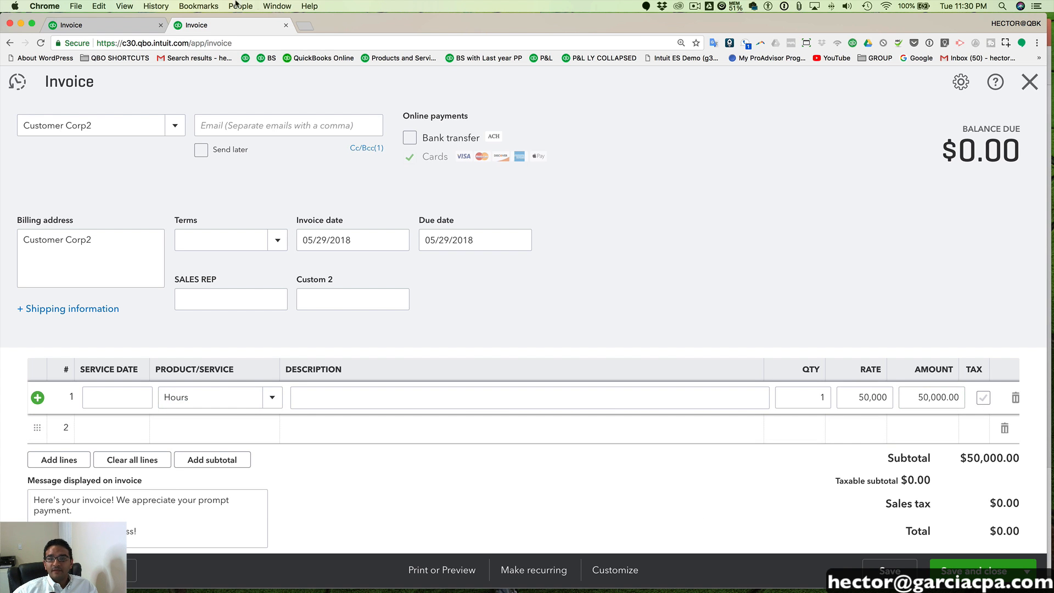
# Check Customer Corp2's remaining deposit in the transaction report, and add a Customer Deposit item on the new invoice's second line
pyautogui.press('super+1')
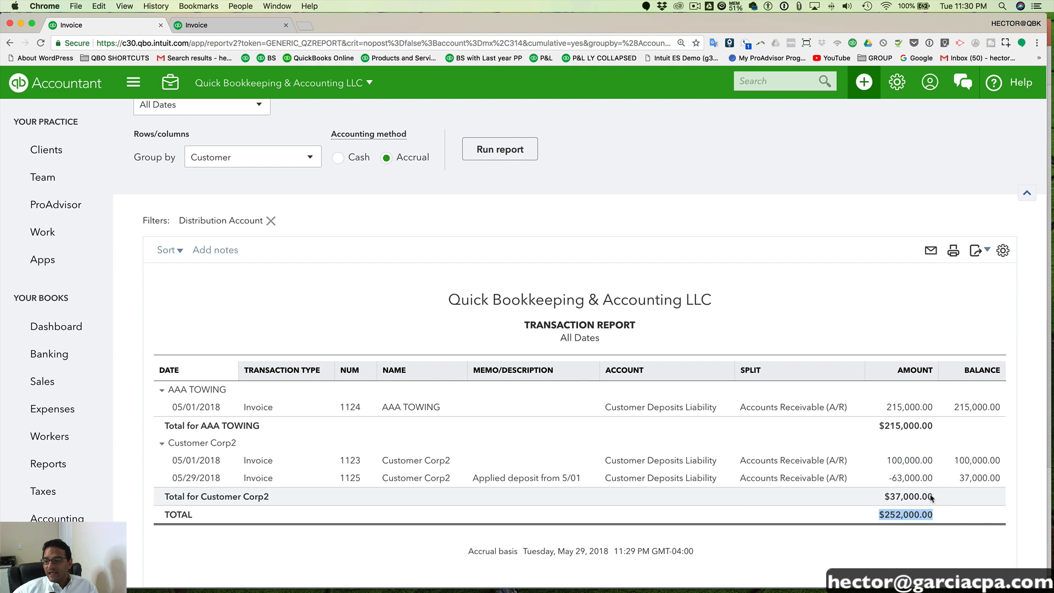
pyautogui.moveTo(932, 498); pyautogui.dragTo(880, 495)
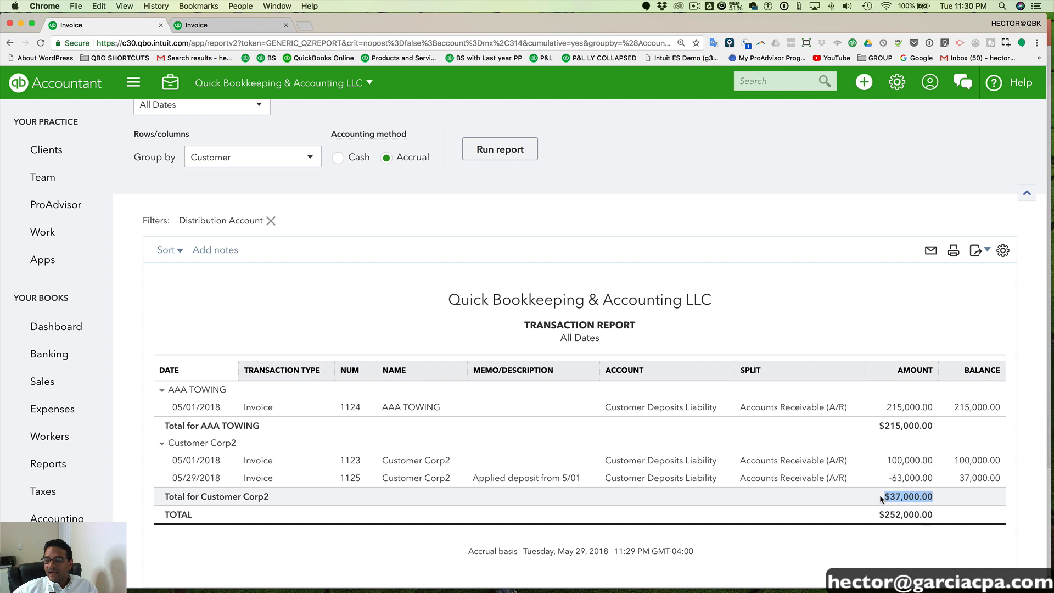
pyautogui.click(211, 25)
pyautogui.click(204, 428)
pyautogui.write('dep')
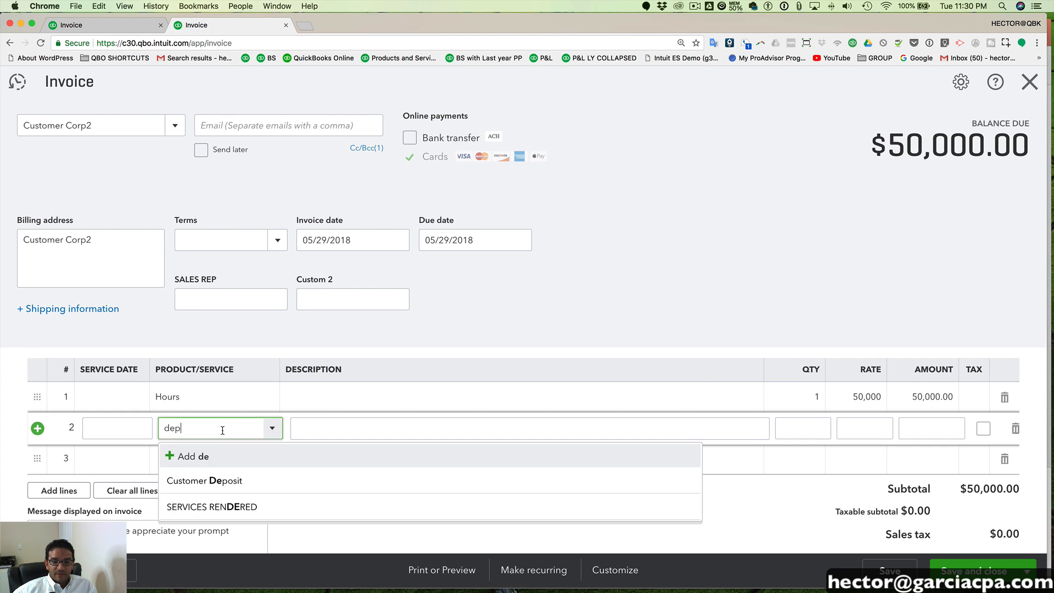
pyautogui.click(222, 481)
# Set the Customer Deposit line's rate to -37,000, then save and close the invoice
pyautogui.click(868, 429)
pyautogui.write('-37000')
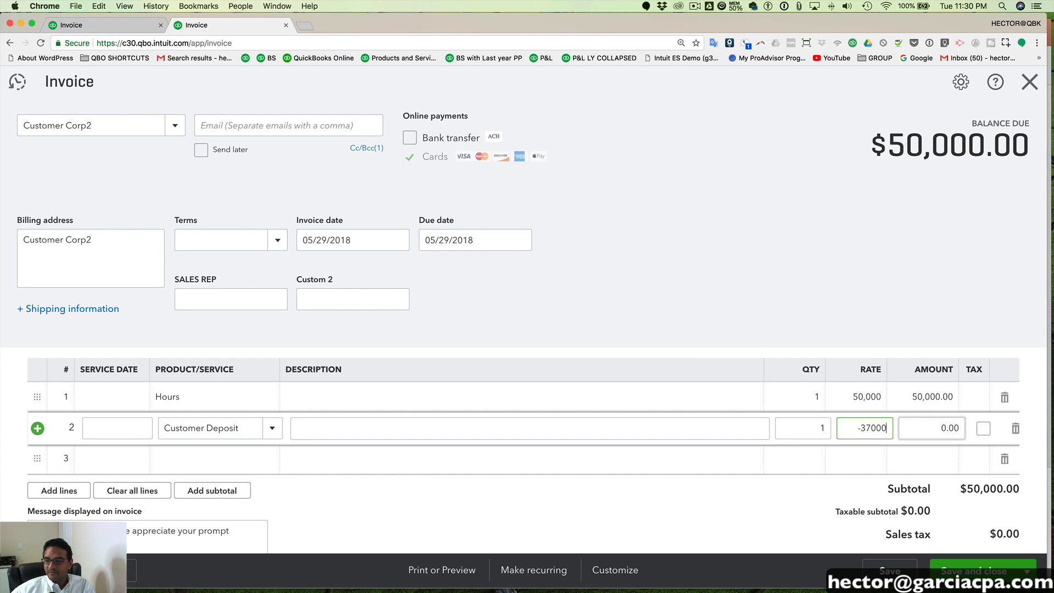
pyautogui.press('Tab')
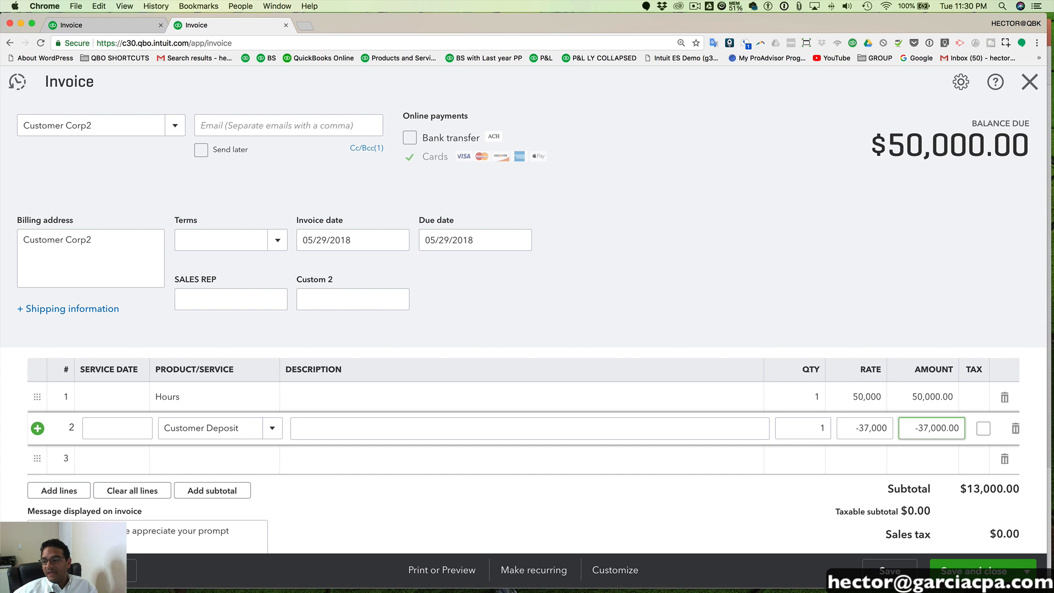
pyautogui.click(877, 395)
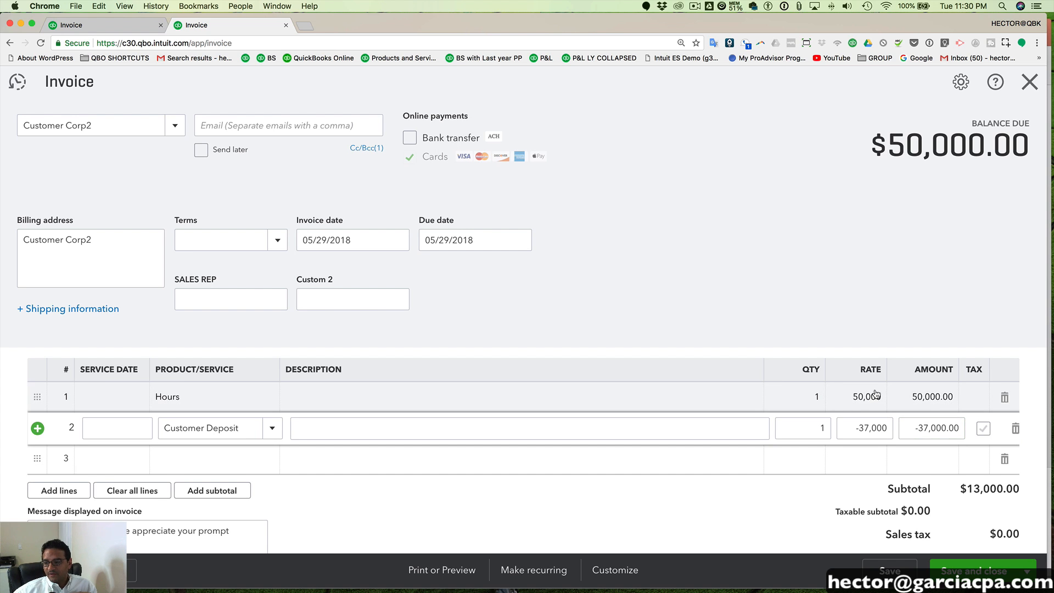
pyautogui.click(1008, 494)
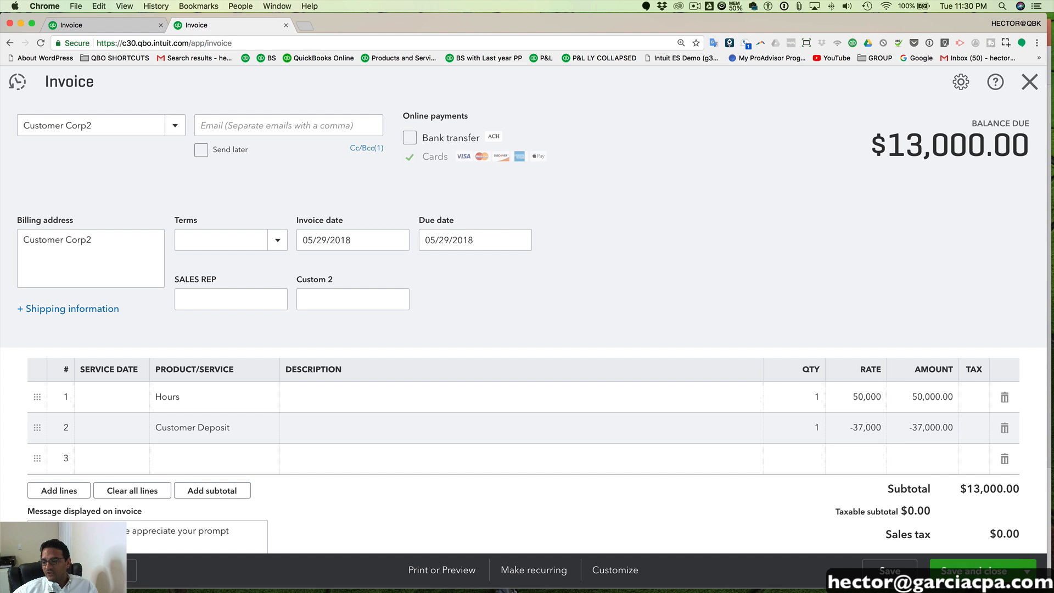
pyautogui.click(980, 570)
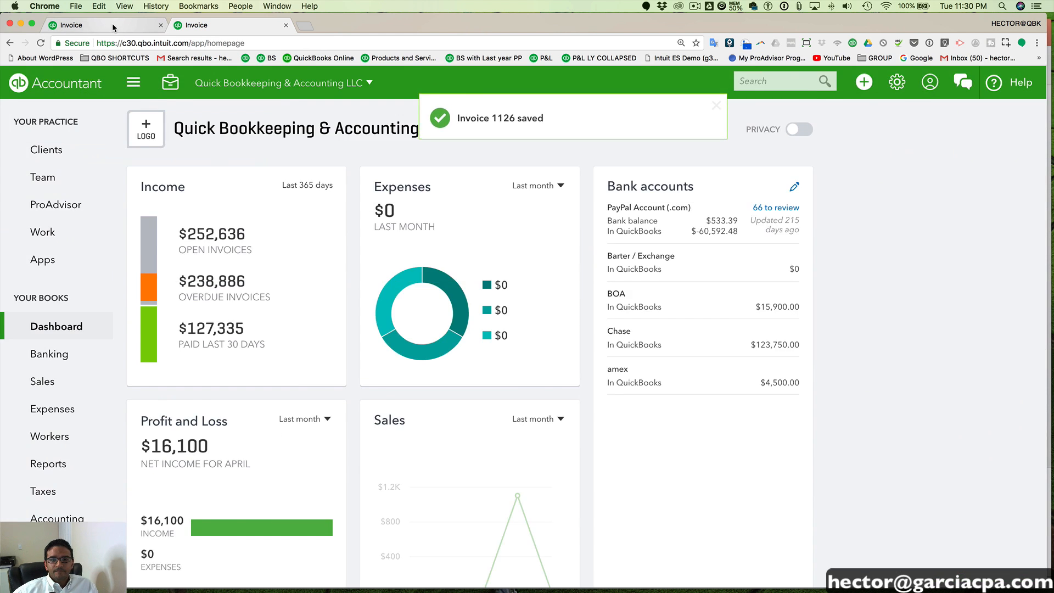
# Rerun the transaction report grouped by customer and check Customer Corp2's deposit total
pyautogui.click(113, 26)
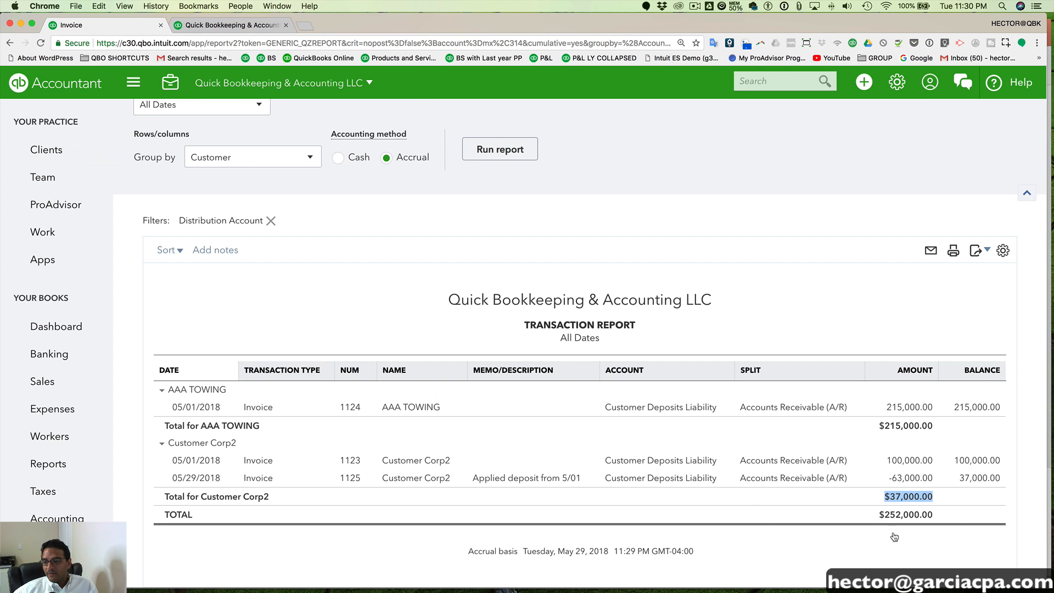
pyautogui.scroll(2, 894, 537)
pyautogui.click(491, 200)
pyautogui.scroll(-3, 824, 468)
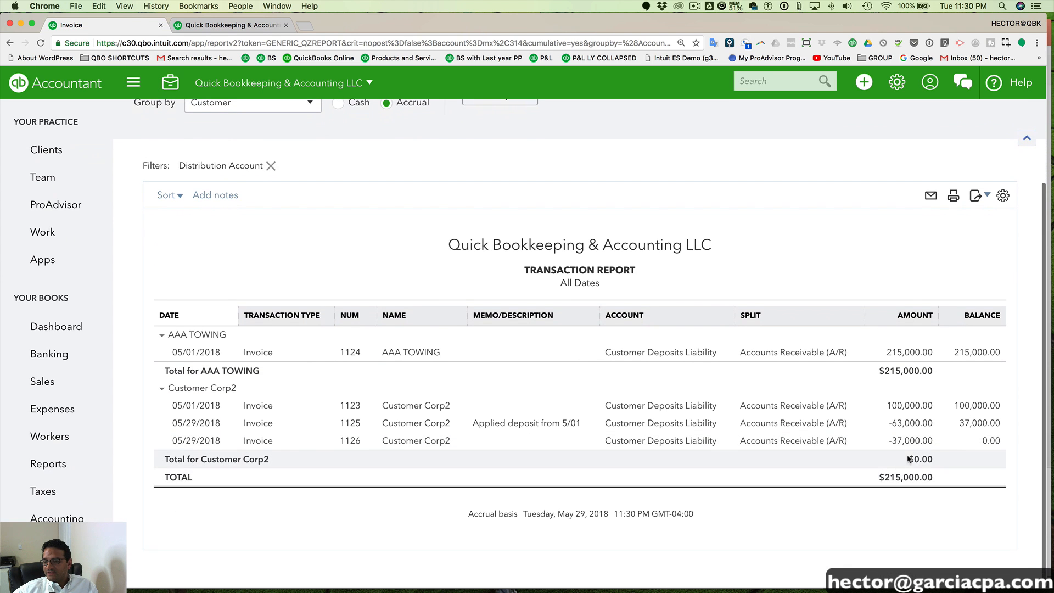
pyautogui.moveTo(907, 460); pyautogui.dragTo(938, 457)
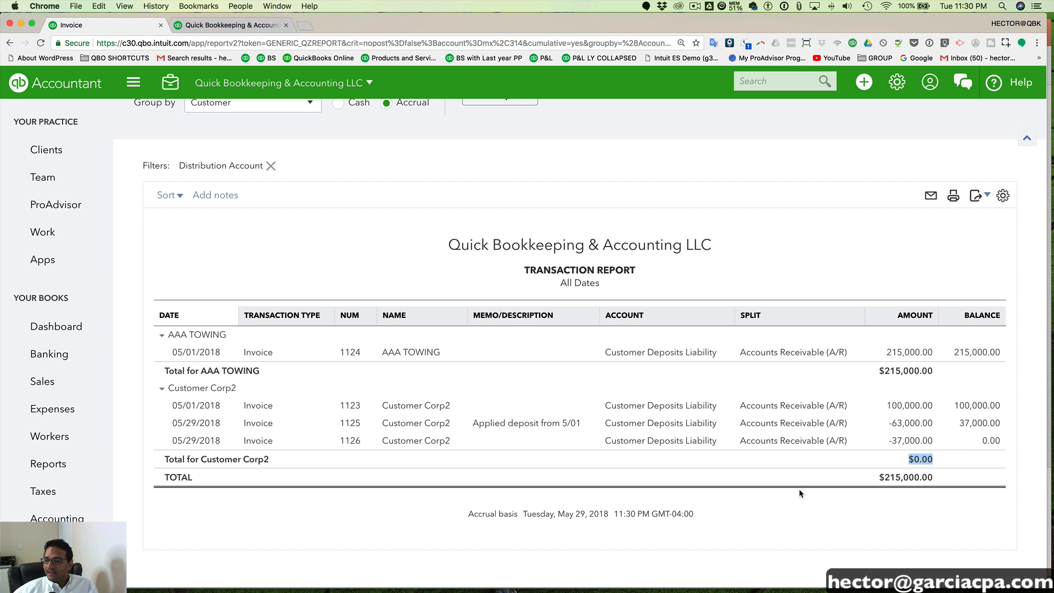
# Start another invoice for Customer Corp2 and set its invoice date to 06/01/2018
pyautogui.click(865, 90)
pyautogui.click(397, 176)
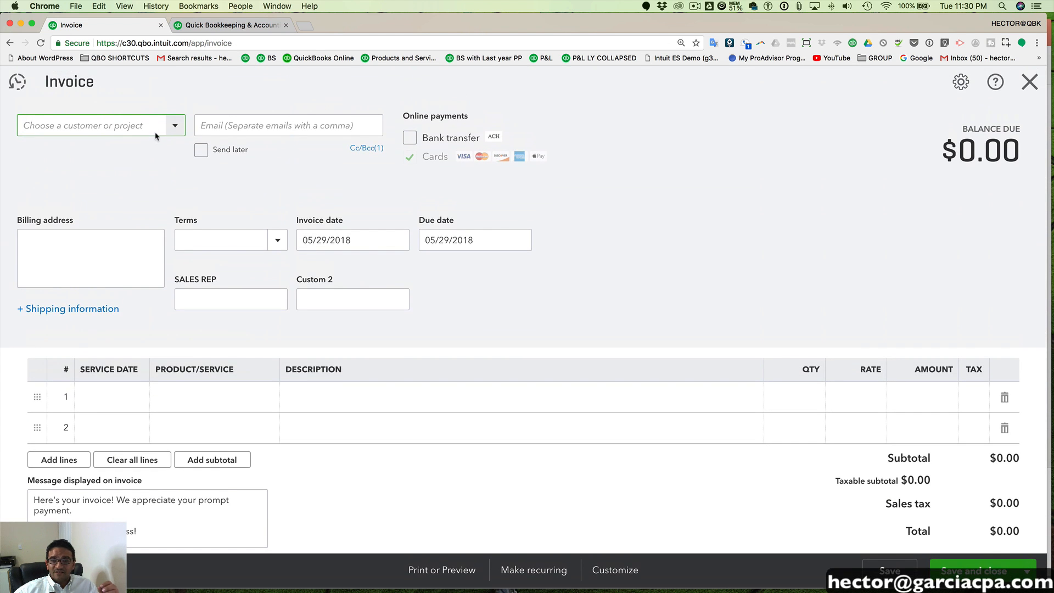
pyautogui.write('c')
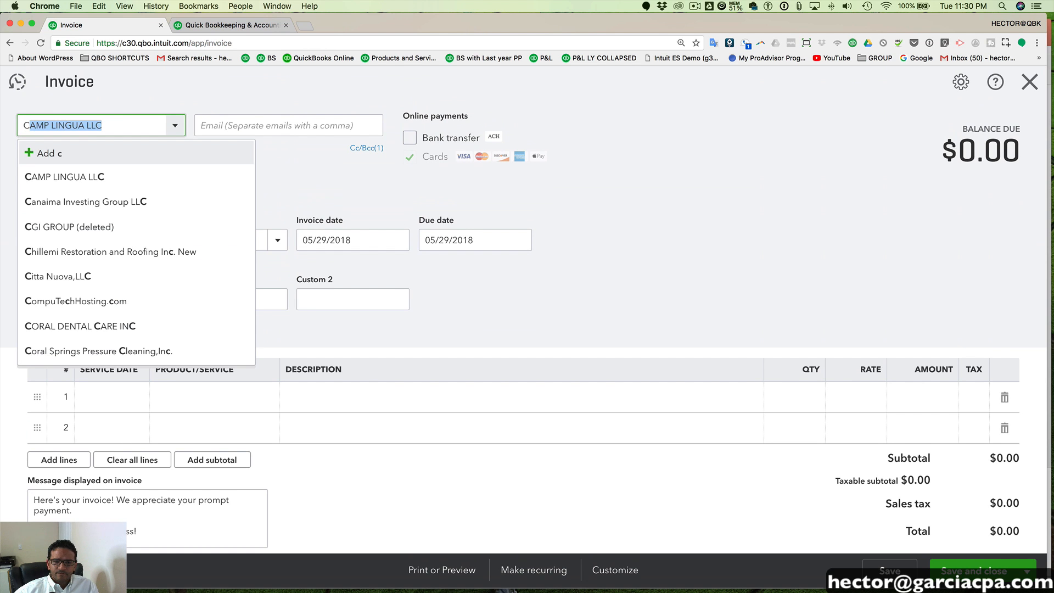
pyautogui.write('ompuTechHosting.com')
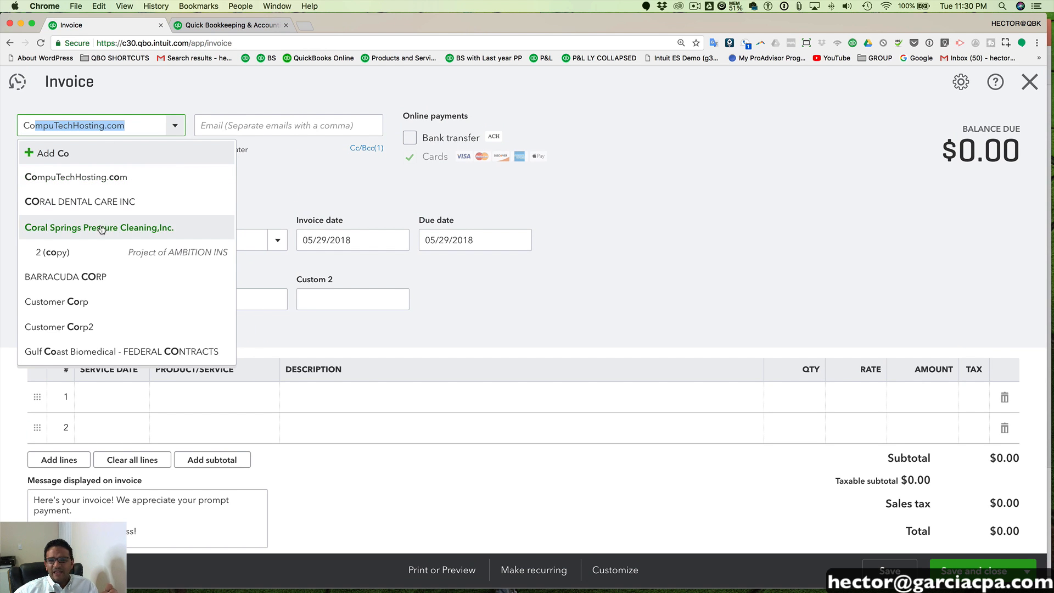
pyautogui.click(94, 326)
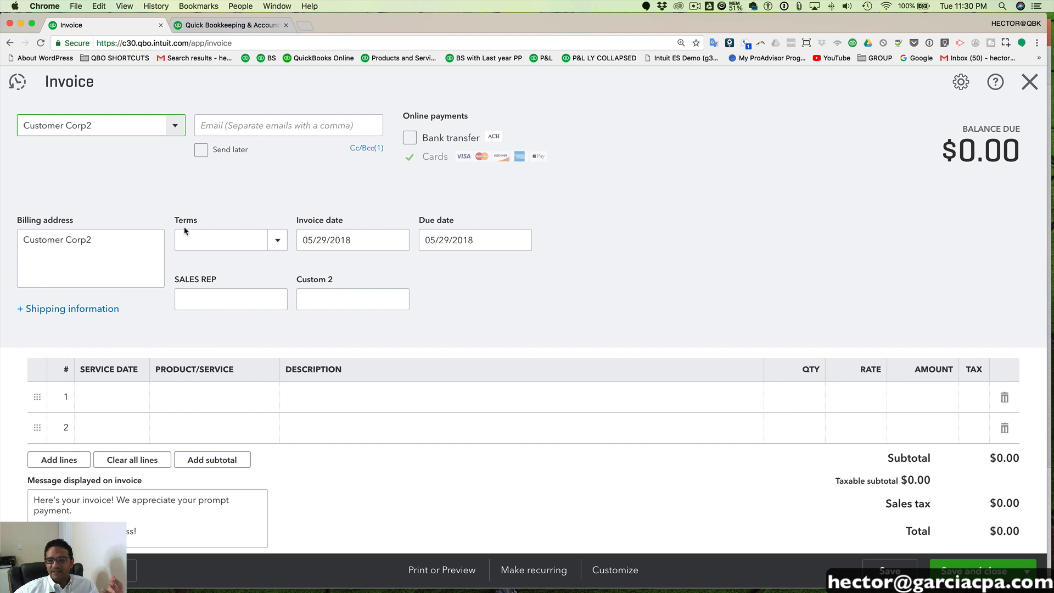
pyautogui.click(384, 240)
pyautogui.click(398, 239)
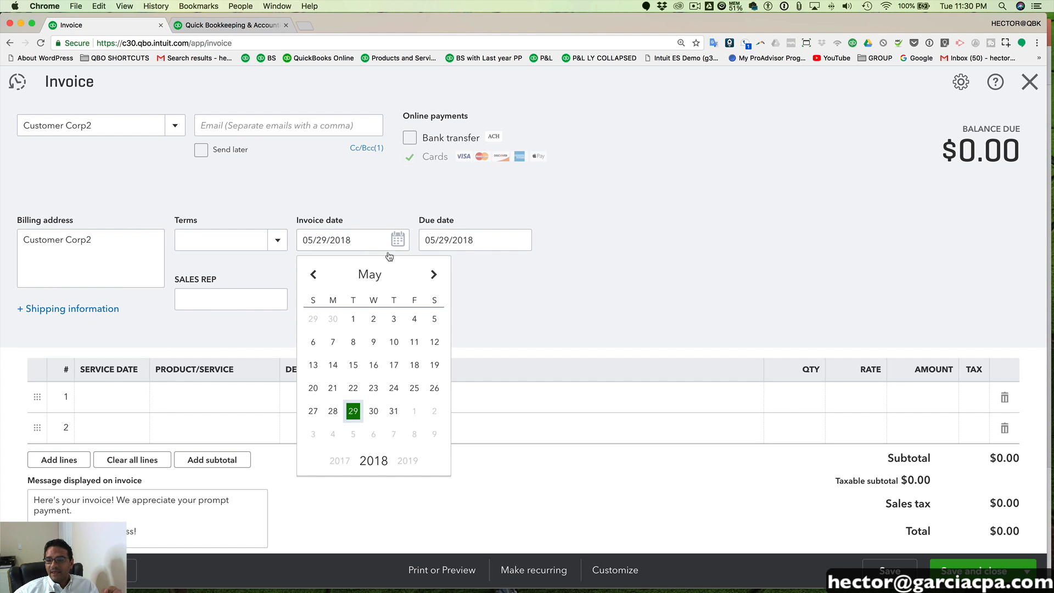
pyautogui.click(432, 278)
pyautogui.click(415, 319)
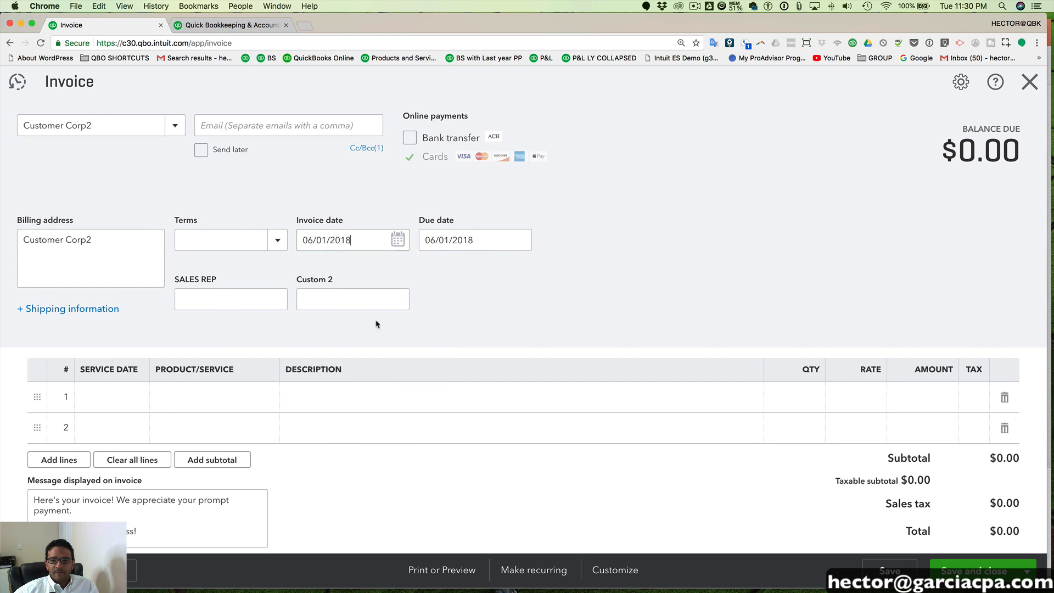
# Add a Customer Deposit item at a rate of 100,000 on the first line, and save and close the invoice
pyautogui.click(189, 396)
pyautogui.write('dep')
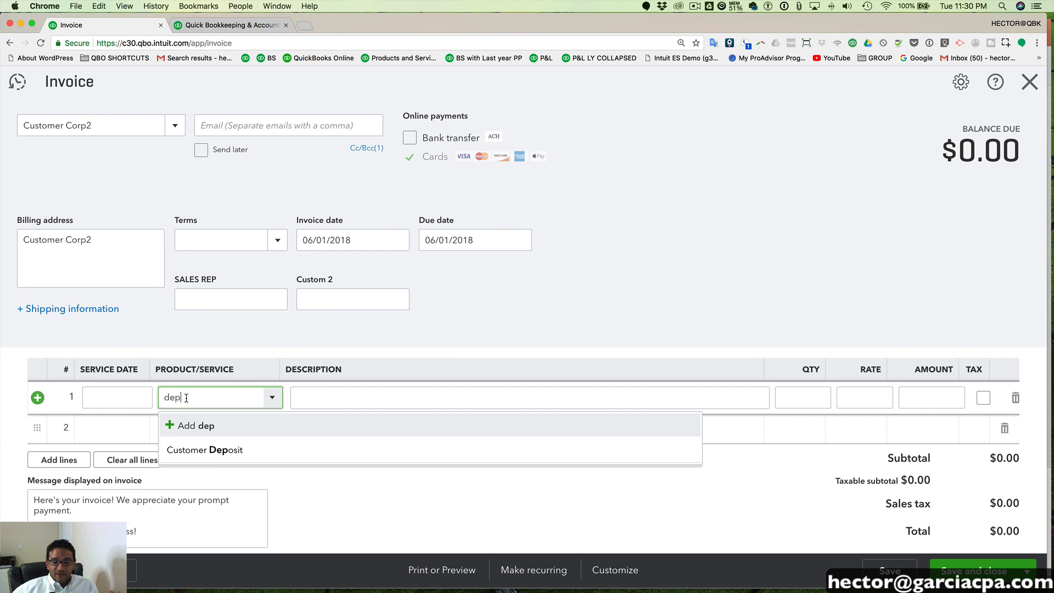
pyautogui.click(222, 451)
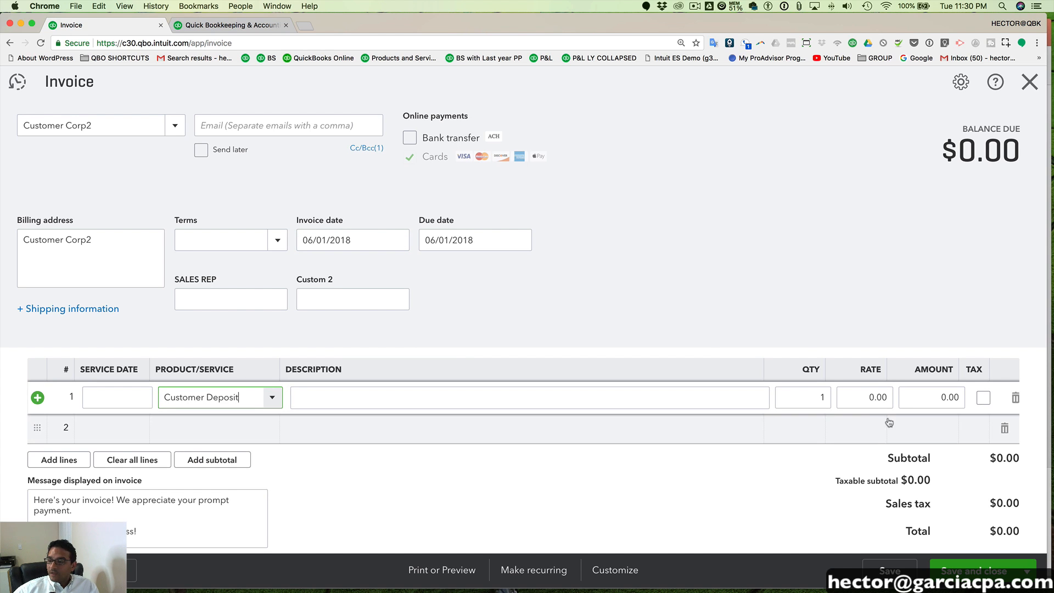
pyautogui.click(850, 398)
pyautogui.write('100000')
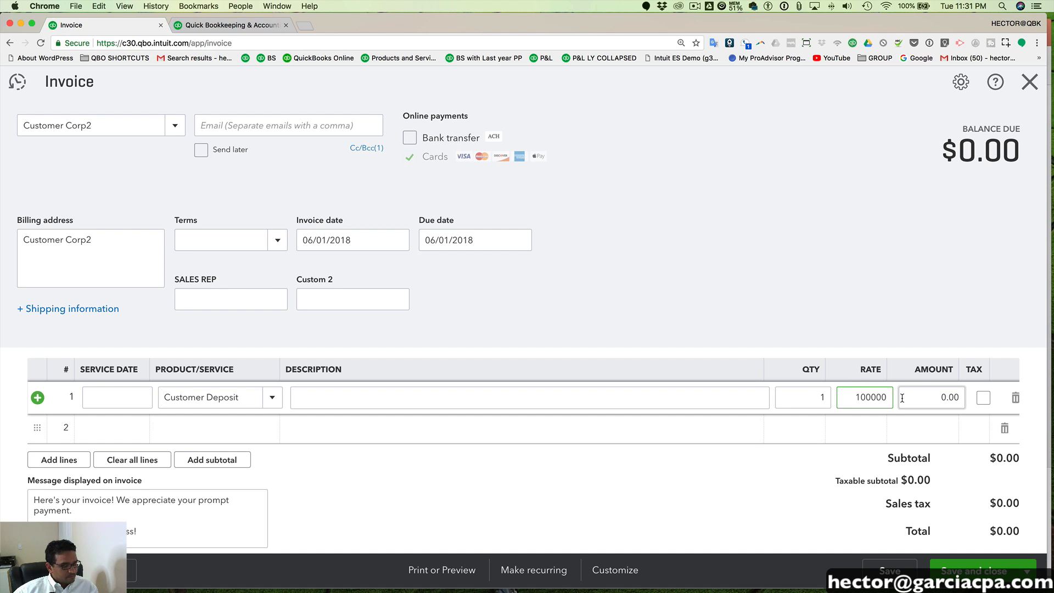
pyautogui.click(902, 397)
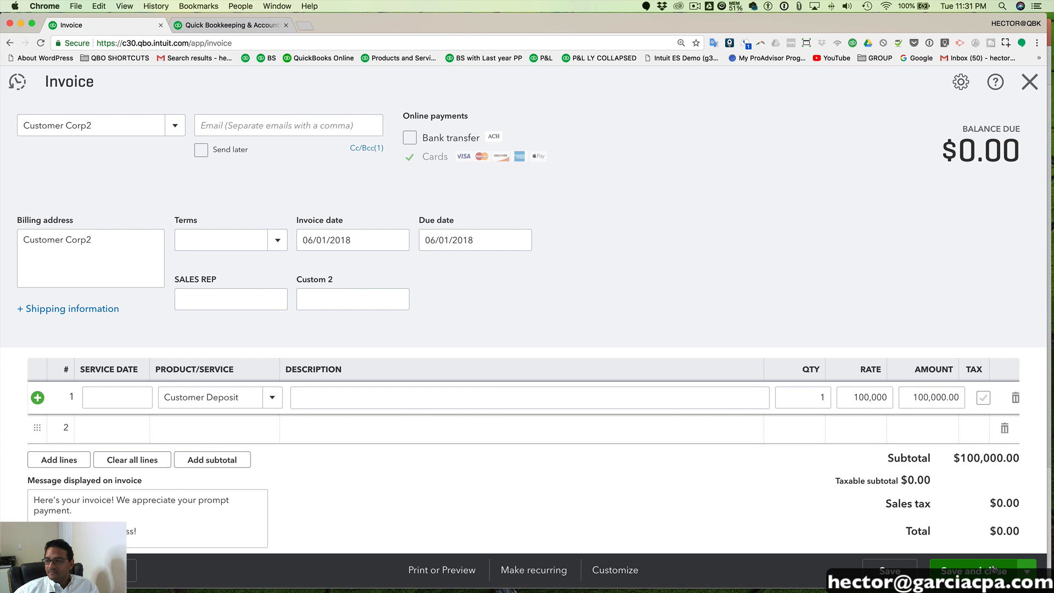
pyautogui.click(932, 429)
pyautogui.click(972, 569)
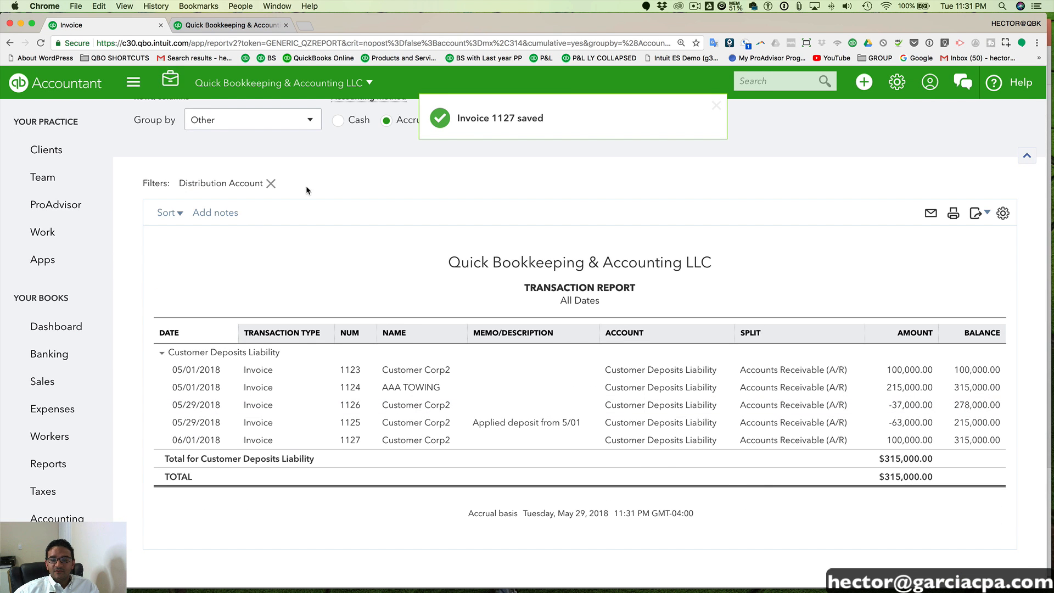
# Group the transaction report by Customer, rerun it, and check Customer Corp2's deposit total
pyautogui.scroll(3, 306, 186)
pyautogui.click(219, 201)
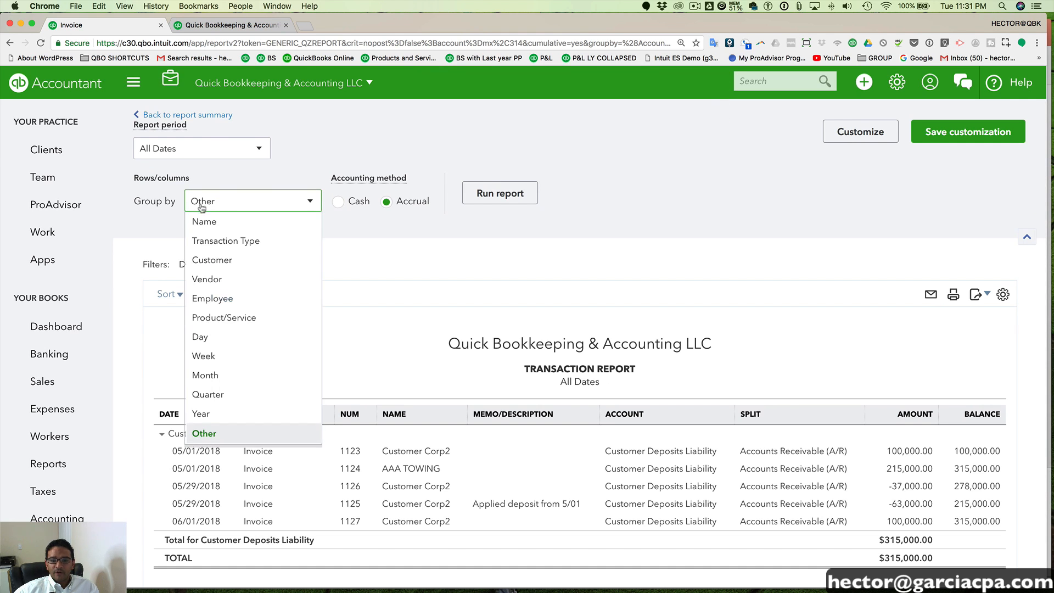
pyautogui.click(213, 261)
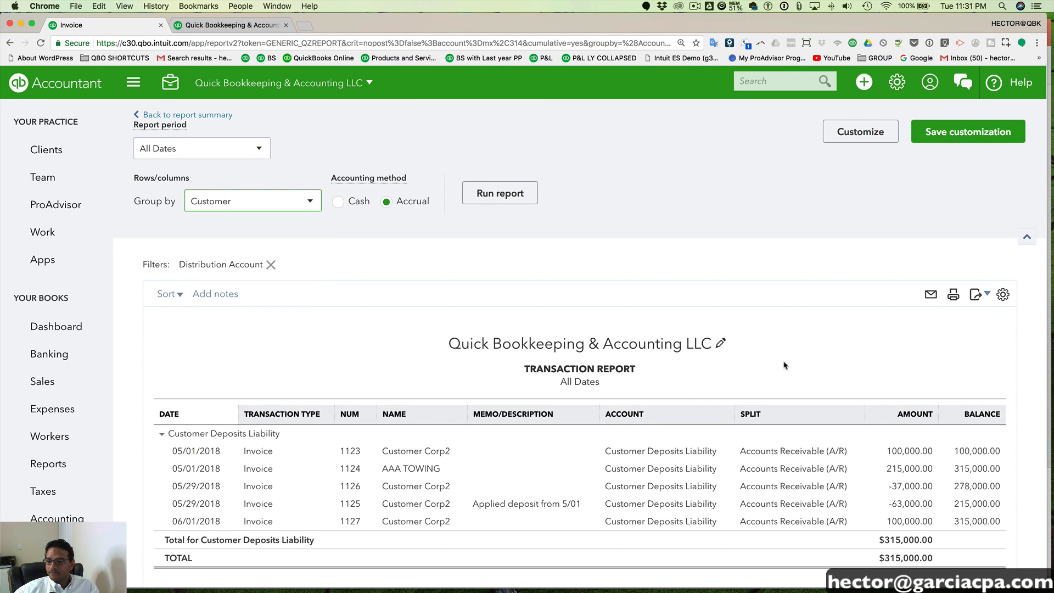
pyautogui.click(500, 194)
pyautogui.scroll(-3, 769, 329)
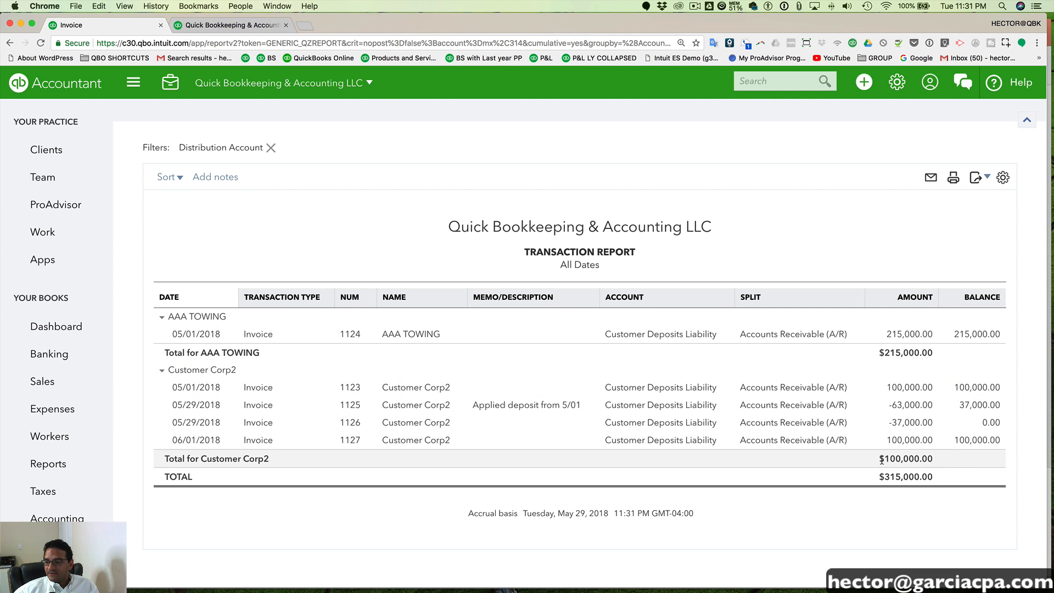
pyautogui.moveTo(877, 459); pyautogui.dragTo(936, 463)
# Open the Customer Balance Summary report in the other browser tab
pyautogui.click(290, 58)
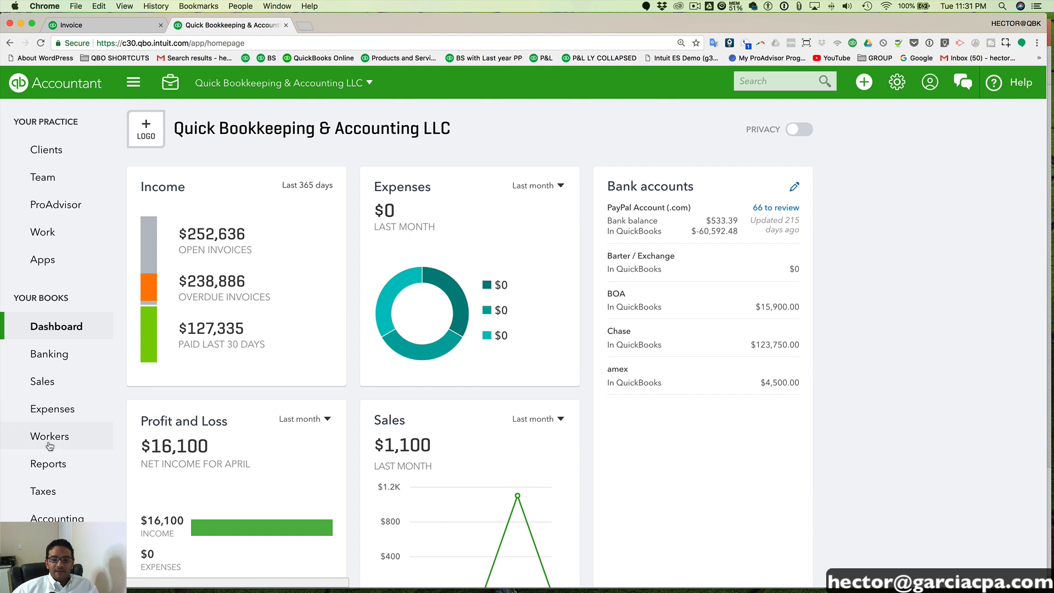
pyautogui.click(49, 464)
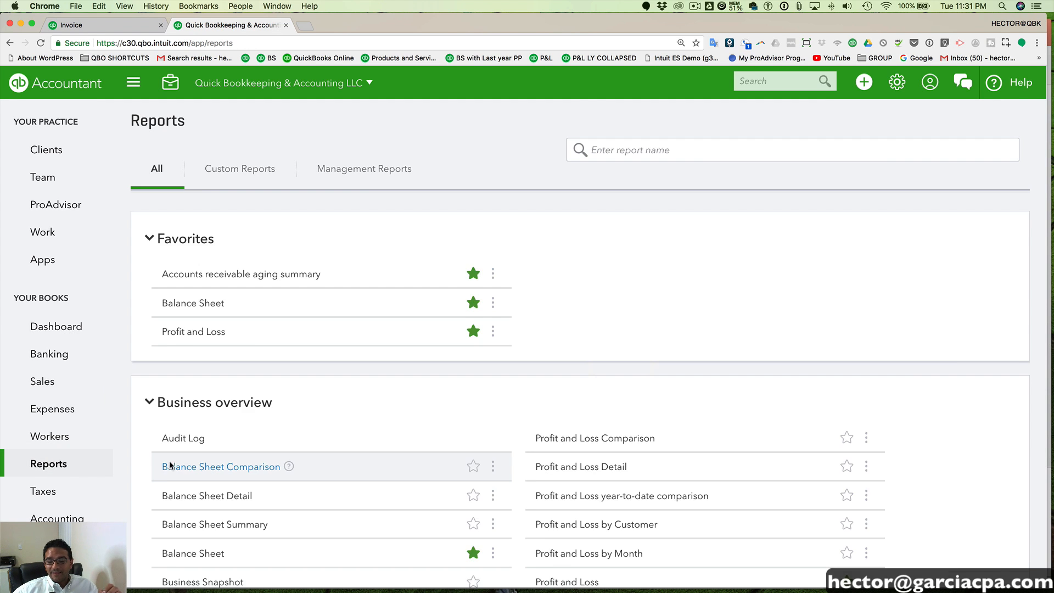
pyautogui.scroll(-2, 170, 465)
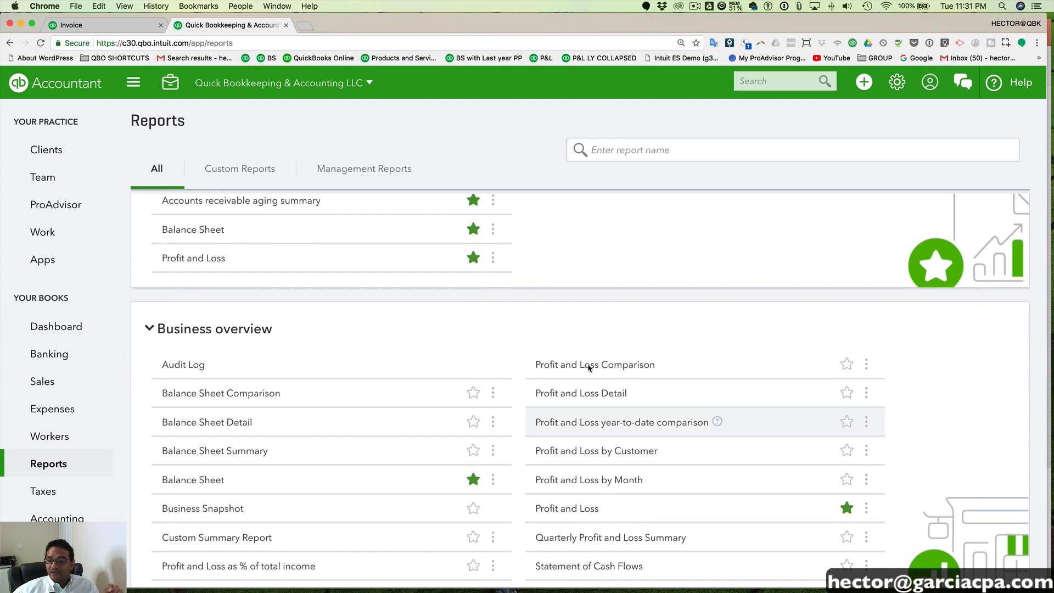
pyautogui.scroll(-4, 239, 492)
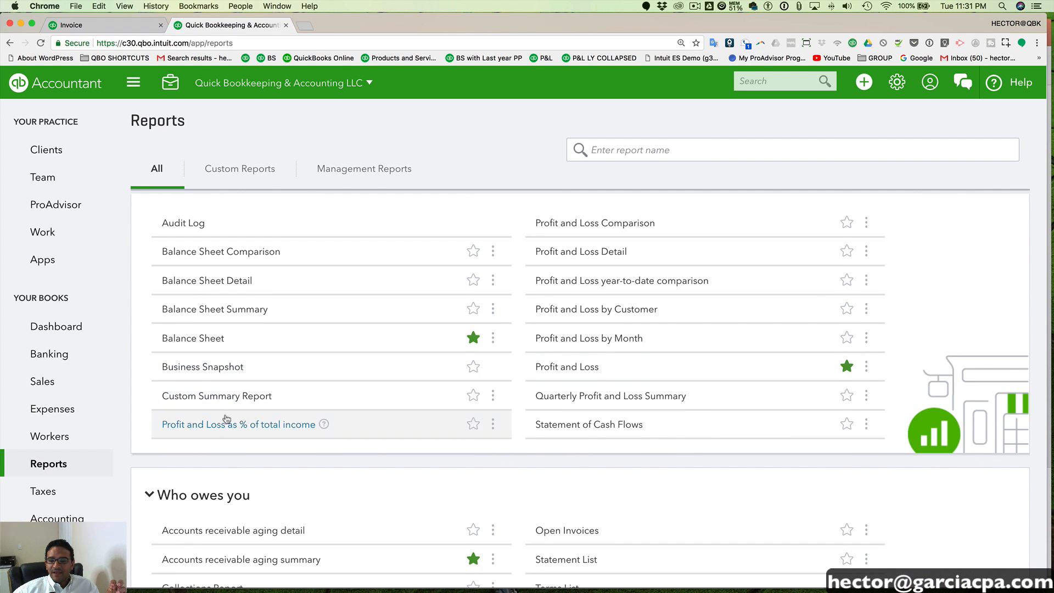
pyautogui.scroll(-4, 278, 500)
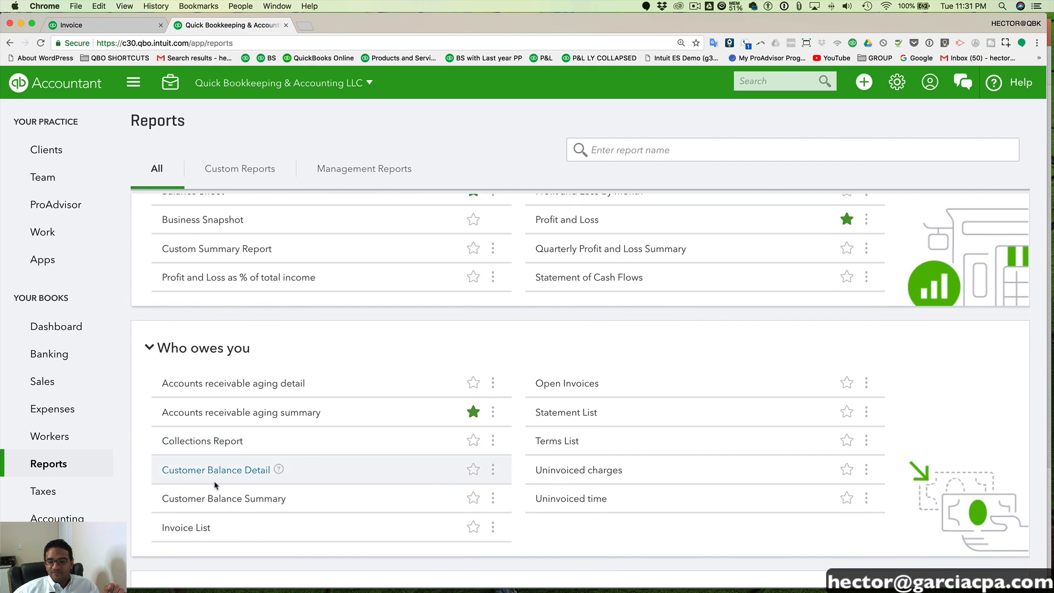
pyautogui.click(219, 498)
pyautogui.scroll(-1, 342, 489)
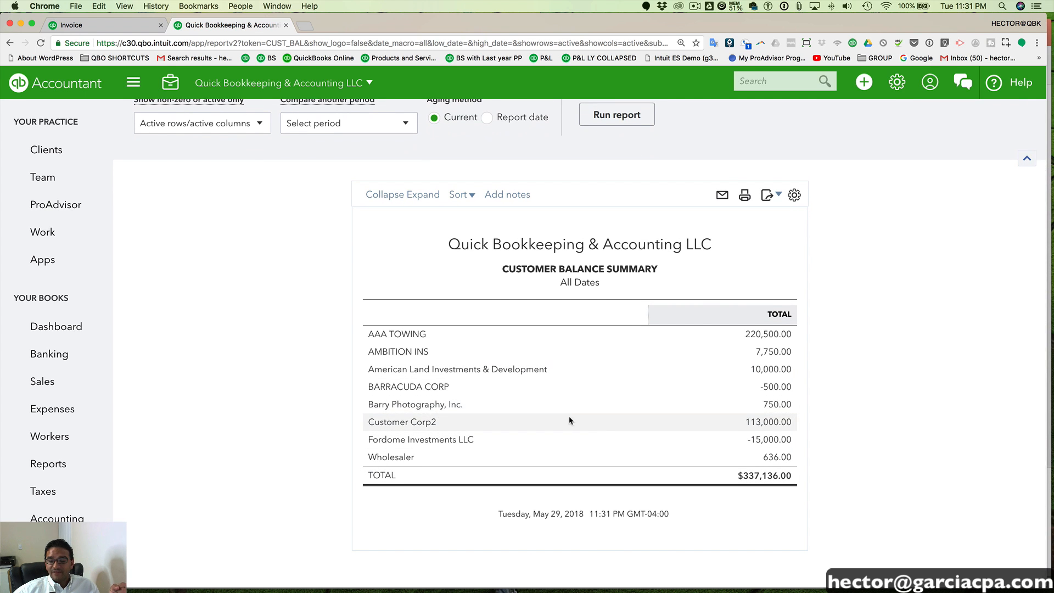
# Drill into Customer Corp2's total to view its open invoices in the balance detail
pyautogui.scroll(1, 604, 420)
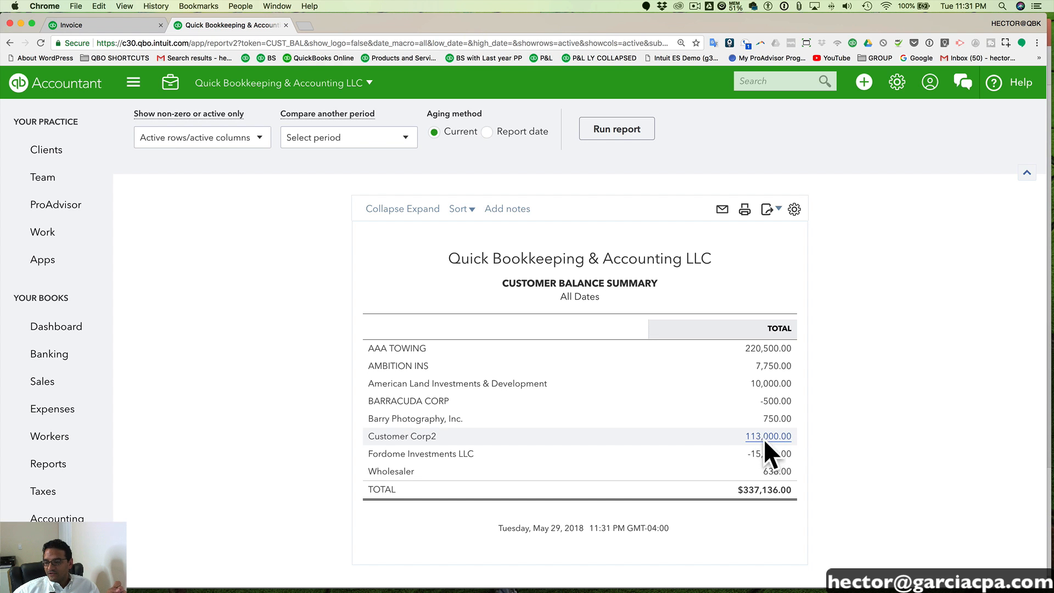
pyautogui.scroll(1, 764, 445)
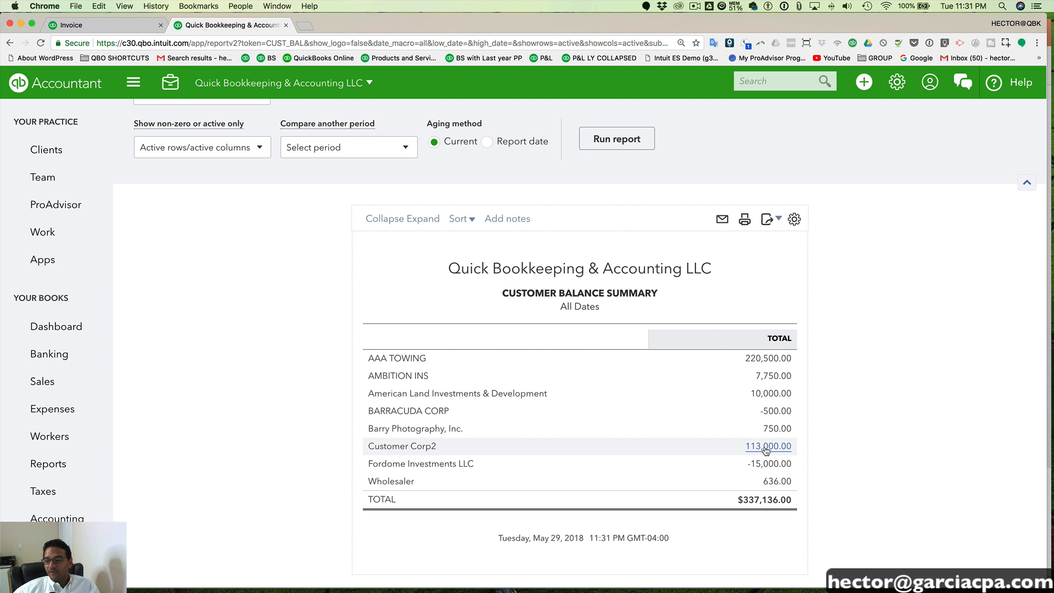
pyautogui.click(766, 447)
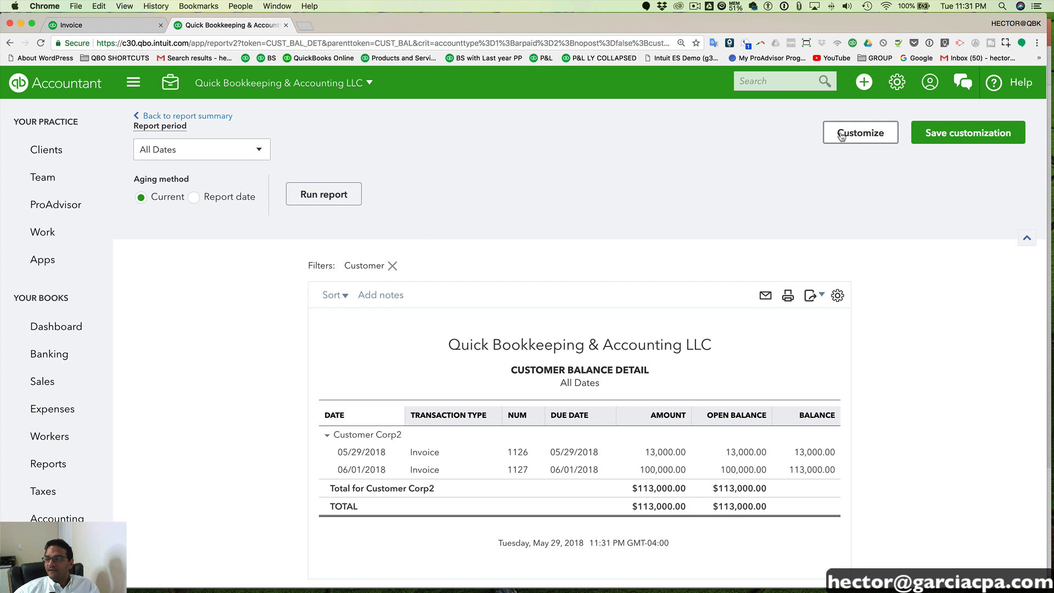
# Receive a 100,000 payment from Customer Corp2 against Invoice 1127, keeping the 06/01/2018 date and Chase as the deposit account, and save and close it
pyautogui.click(858, 90)
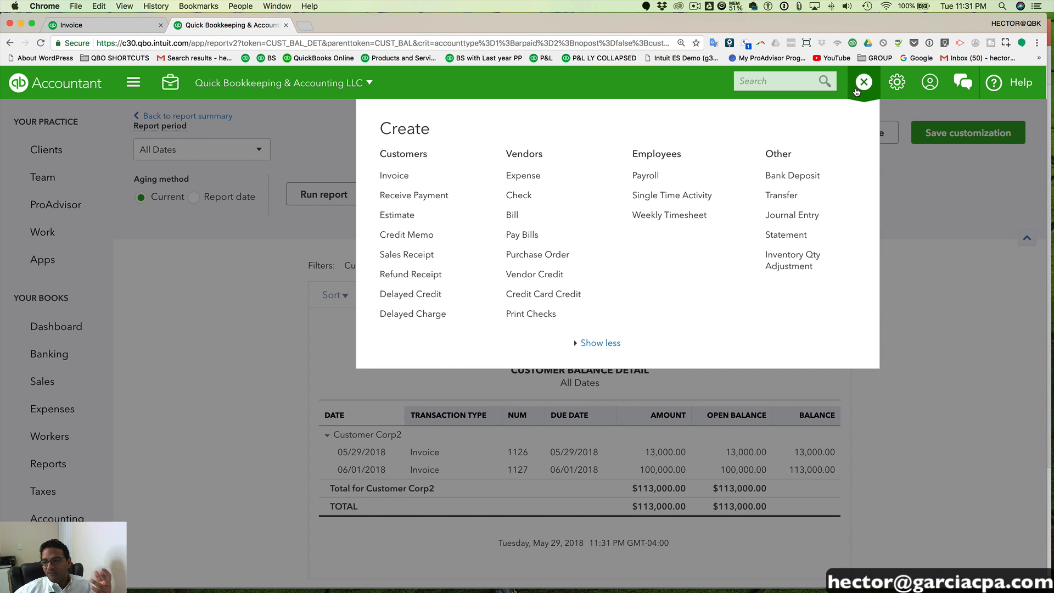
pyautogui.click(440, 196)
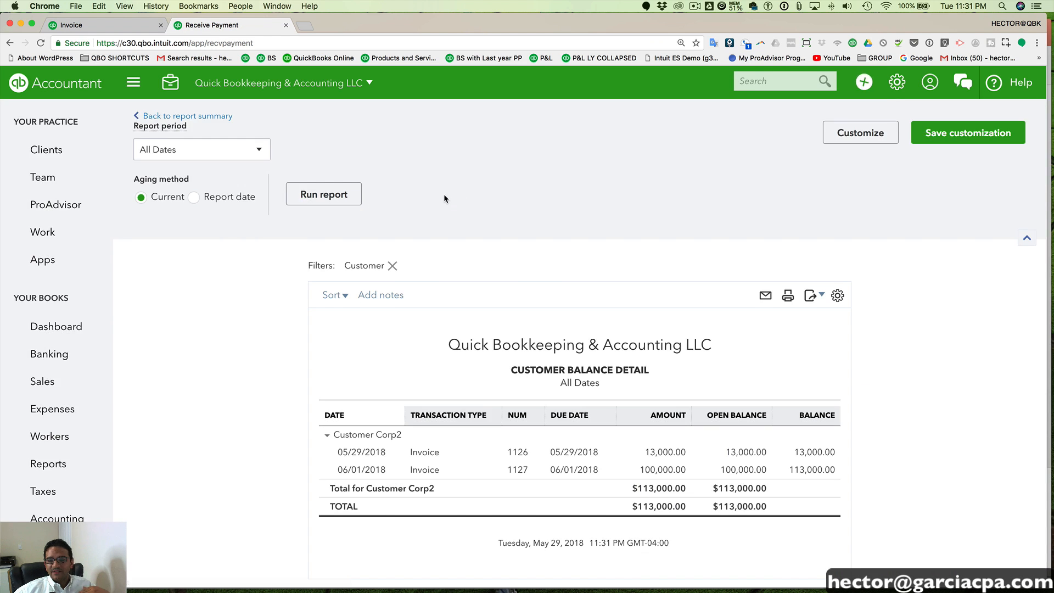
pyautogui.click(175, 125)
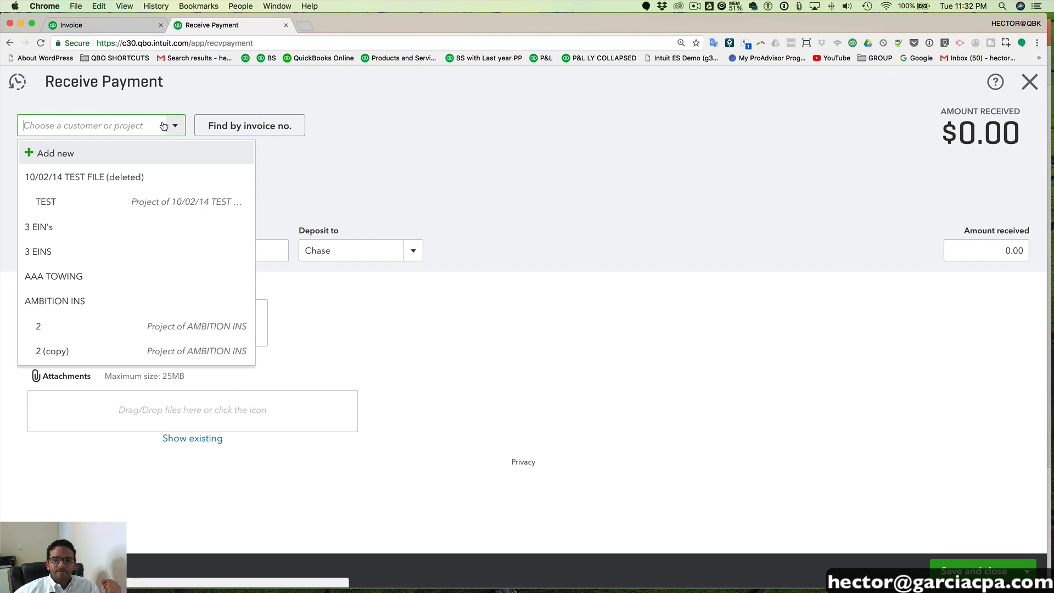
pyautogui.write('Customer Corp')
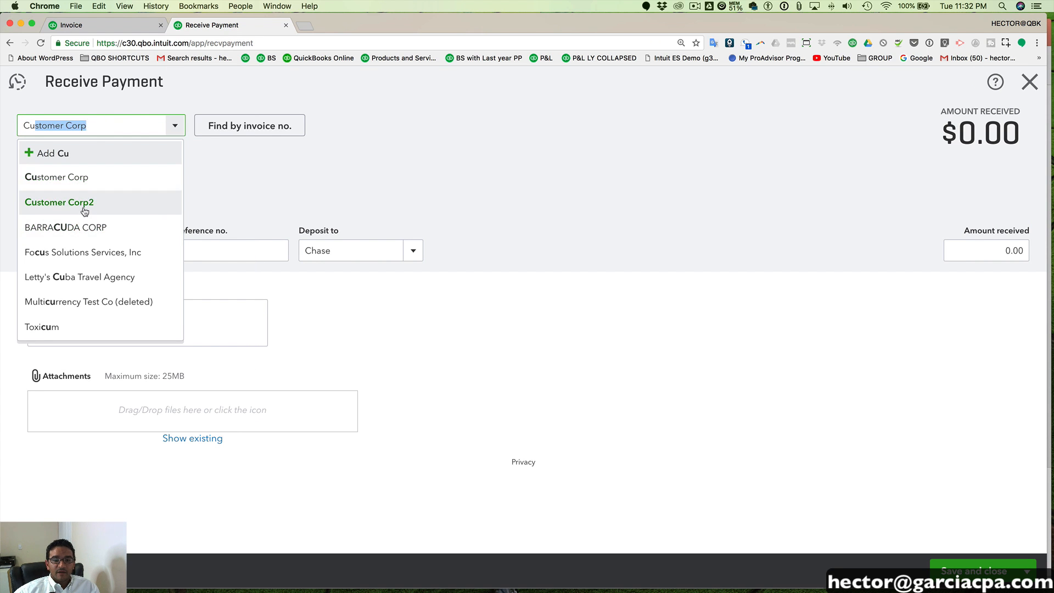
pyautogui.click(84, 210)
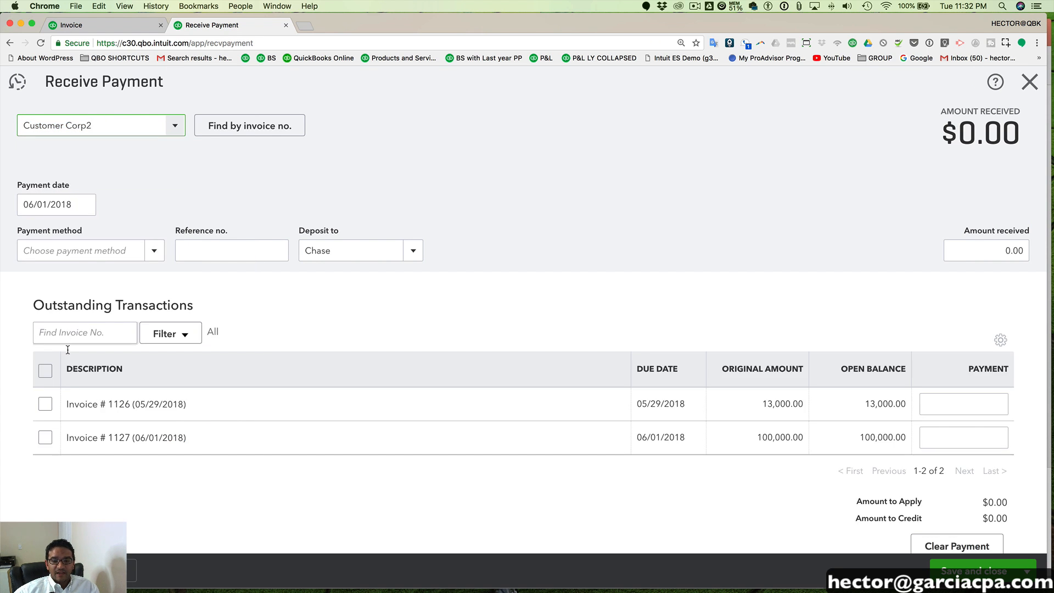
pyautogui.click(46, 438)
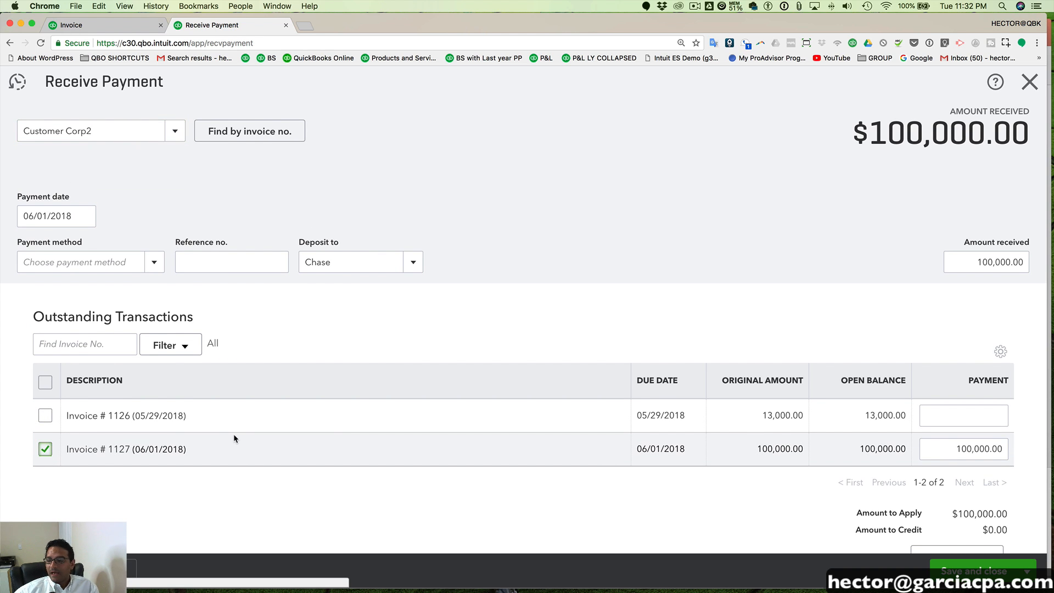
pyautogui.click(83, 216)
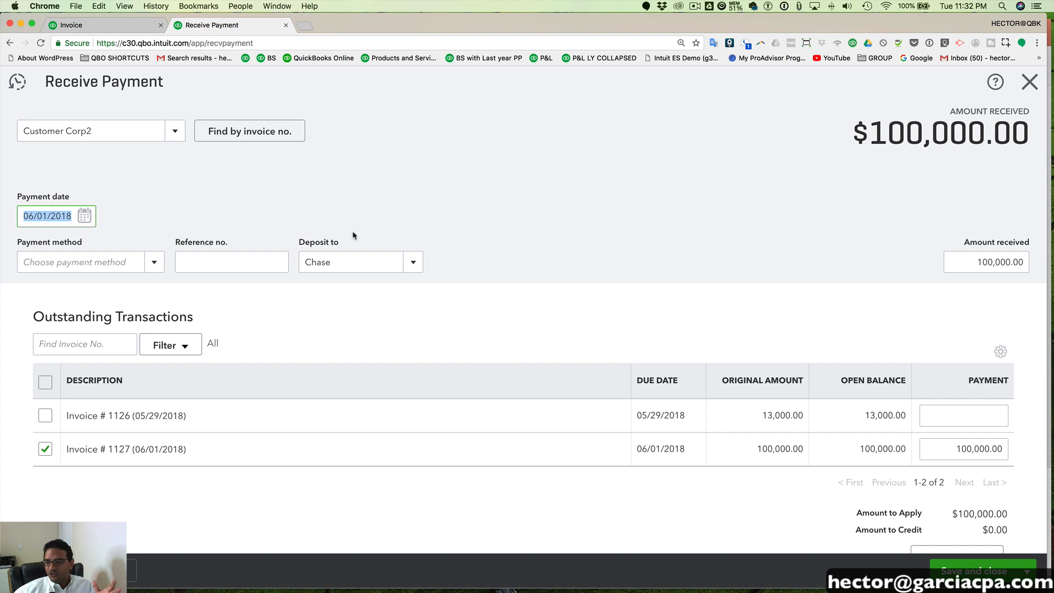
pyautogui.click(985, 575)
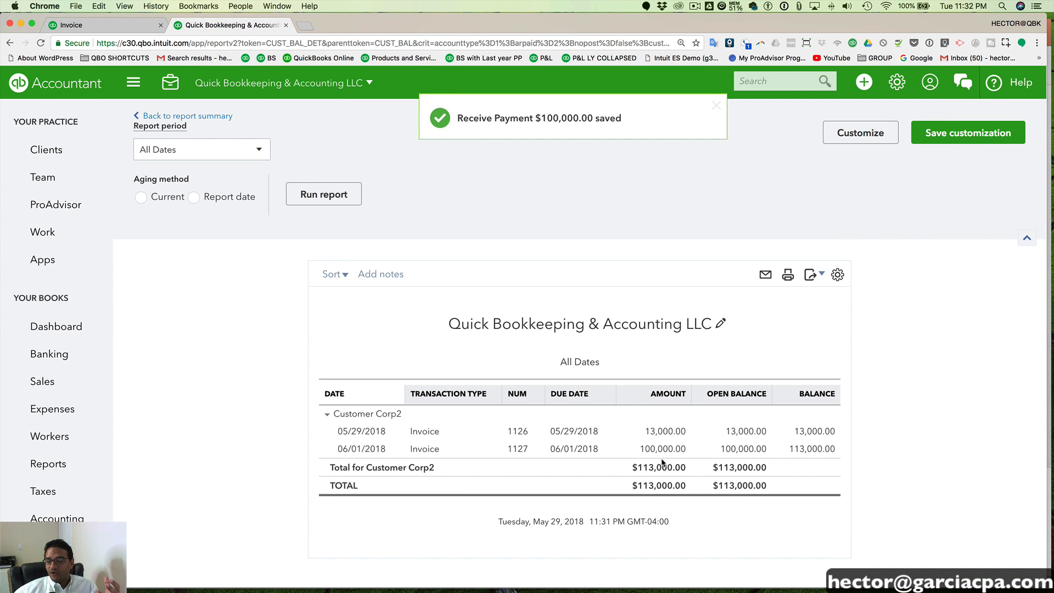
# Rerun Customer Corp2's balance detail and compare it with the customer's deposit total in the transaction report
pyautogui.click(341, 195)
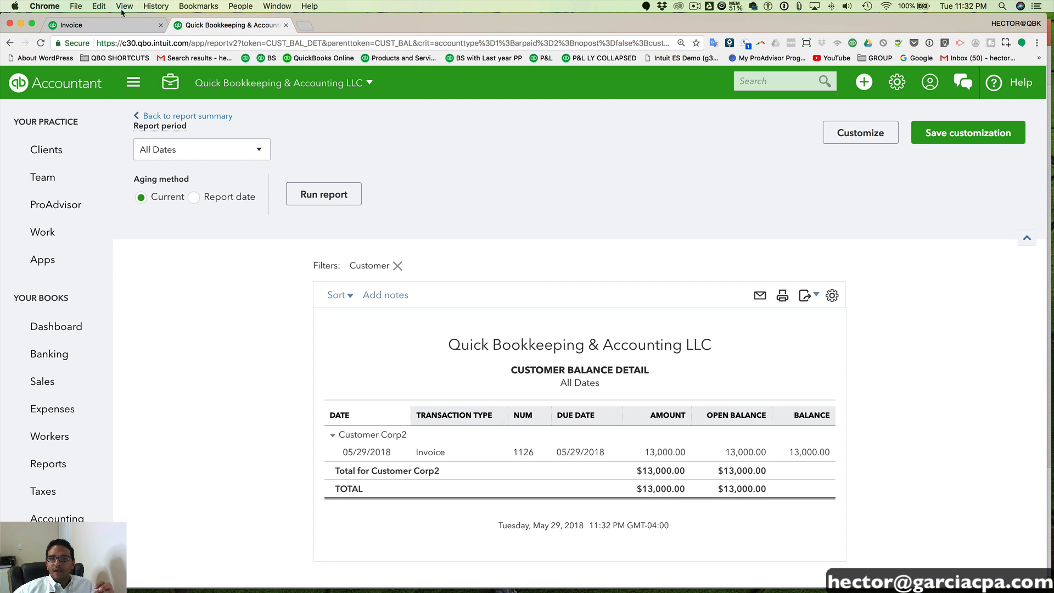
pyautogui.press('super+bracketleft')
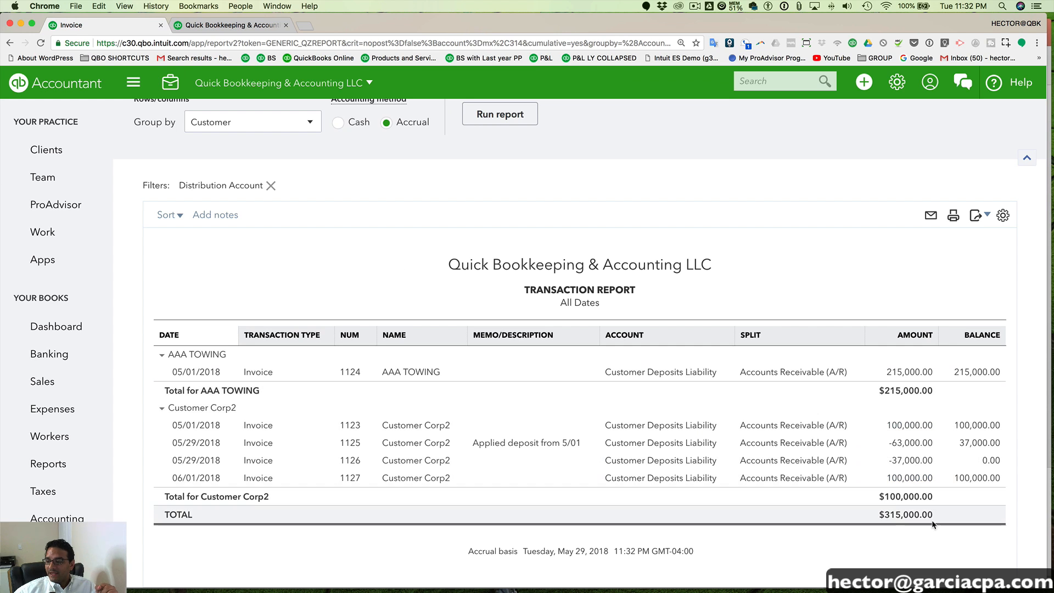
pyautogui.moveTo(885, 496); pyautogui.dragTo(927, 495)
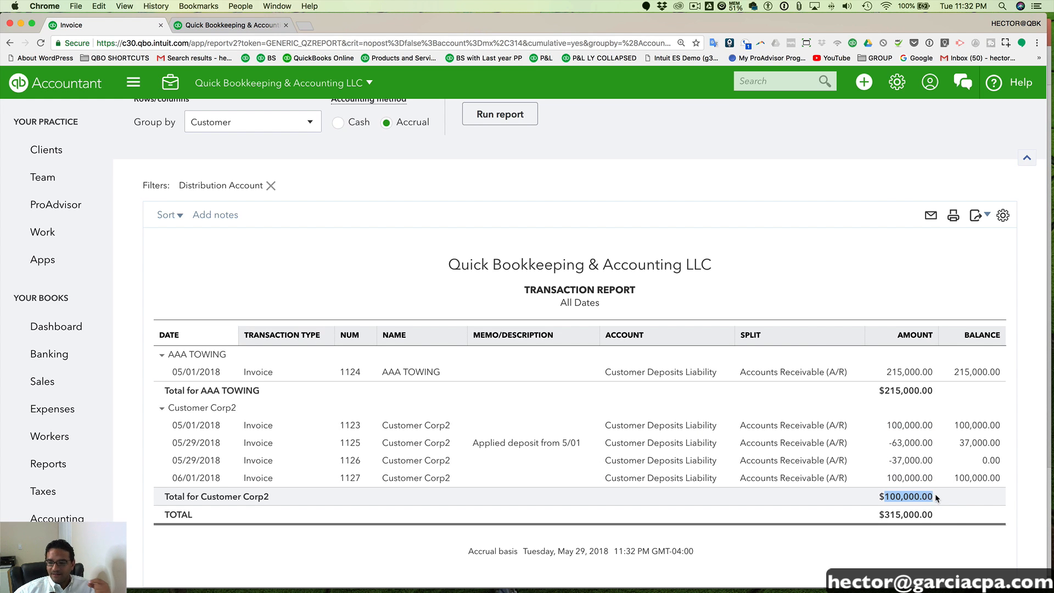
pyautogui.press('super+bracketright')
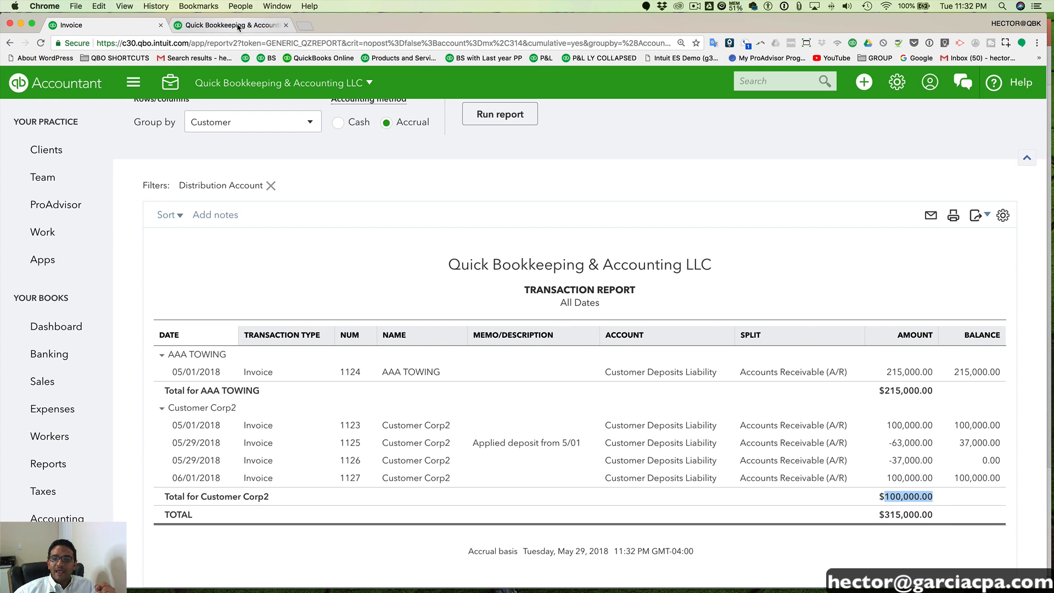
# Open Invoice 1126 and add a Customer Deposit item on line 3 with the description "Applied from 06/01/18 Deposit"
pyautogui.click(430, 453)
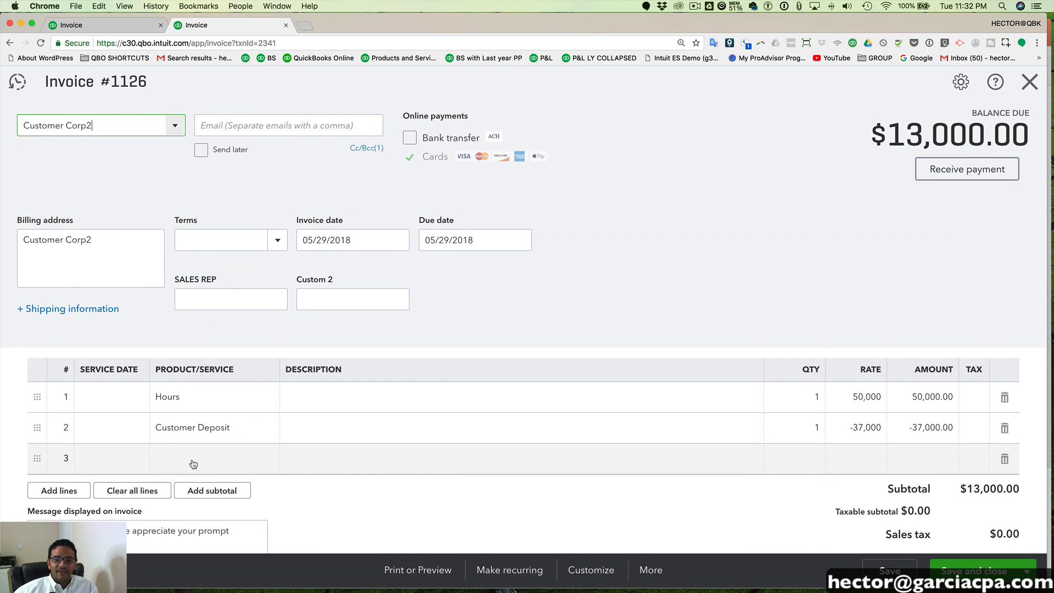
pyautogui.click(193, 464)
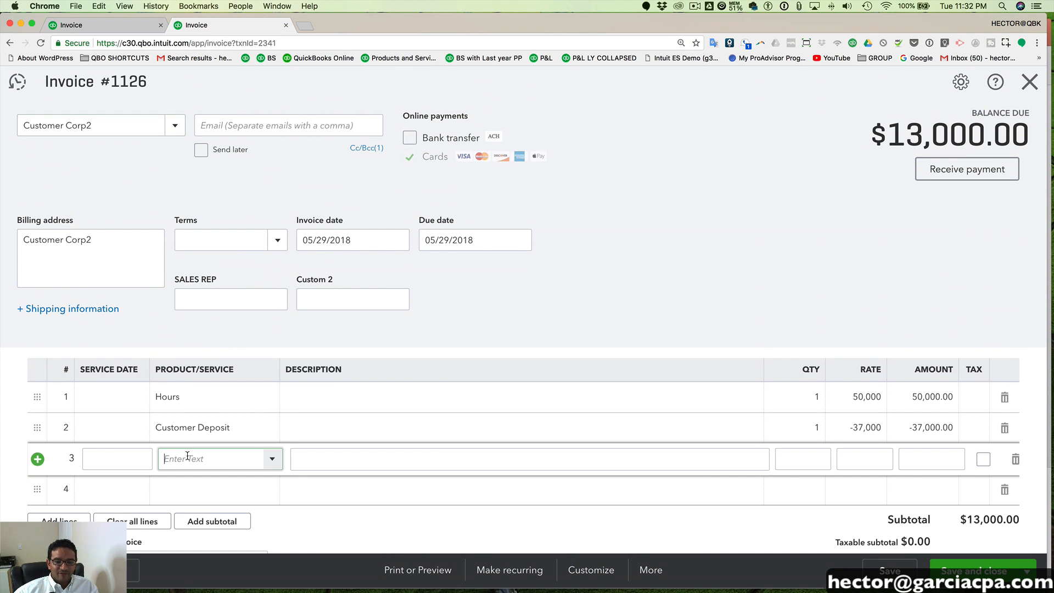
pyautogui.write('dep')
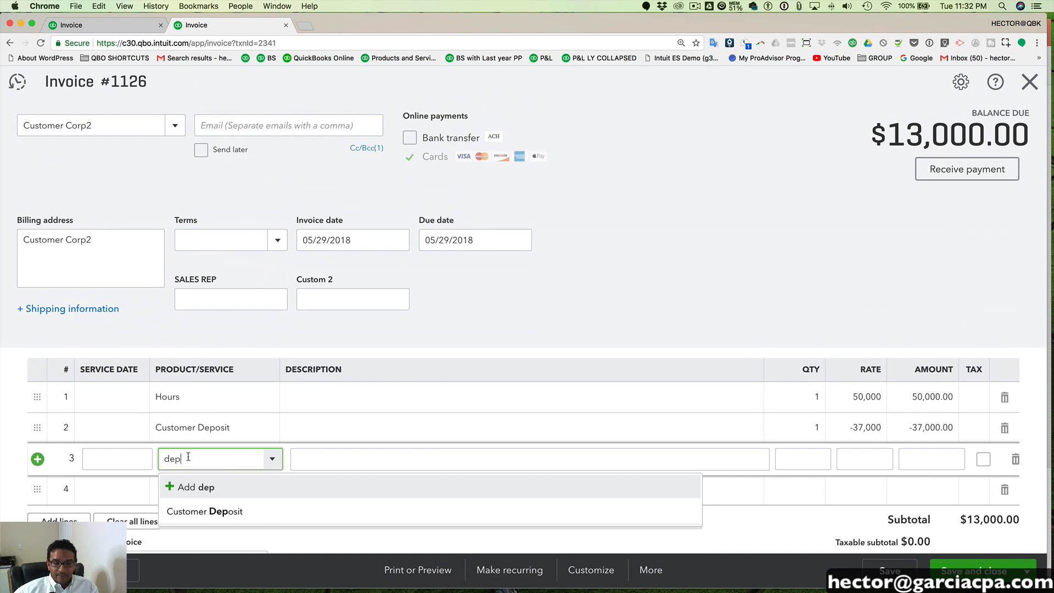
pyautogui.click(197, 513)
pyautogui.click(320, 465)
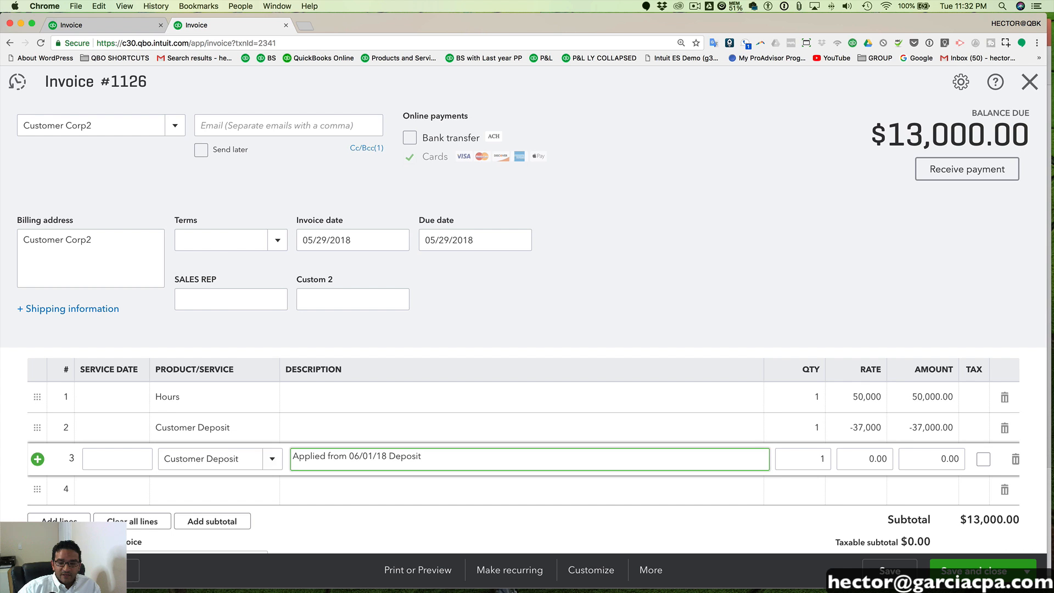
# Copy the line 3 description to the Customer Deposit on line 2 and change it to "Applied from 05/01/18 Deposit"
pyautogui.hotkey('shift', 'Tab')
pyautogui.moveTo(424, 457); pyautogui.dragTo(291, 456)
pyautogui.press('super+c')
pyautogui.click(289, 431)
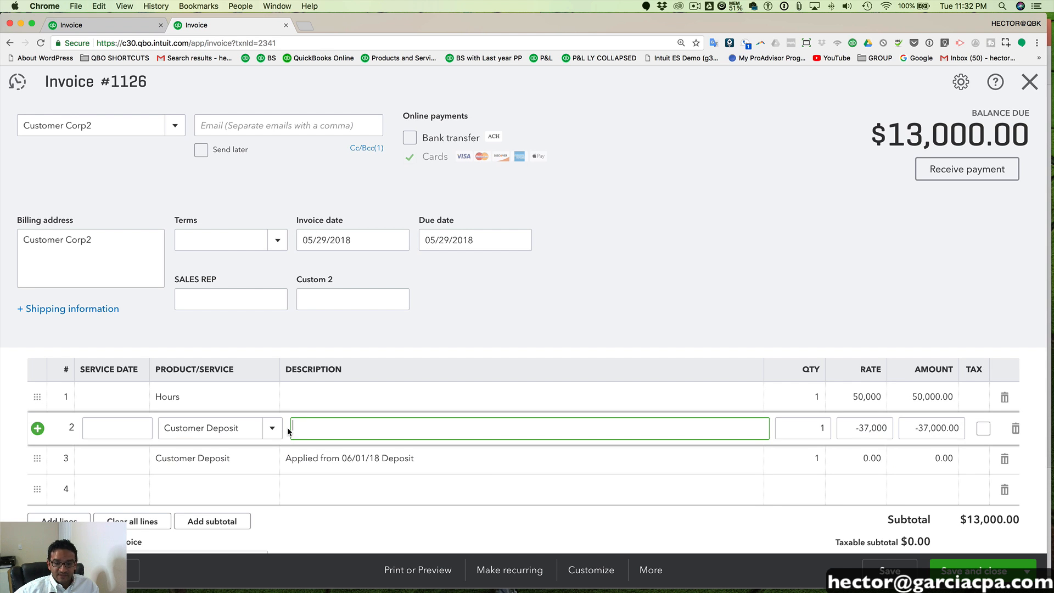
pyautogui.press('super+v')
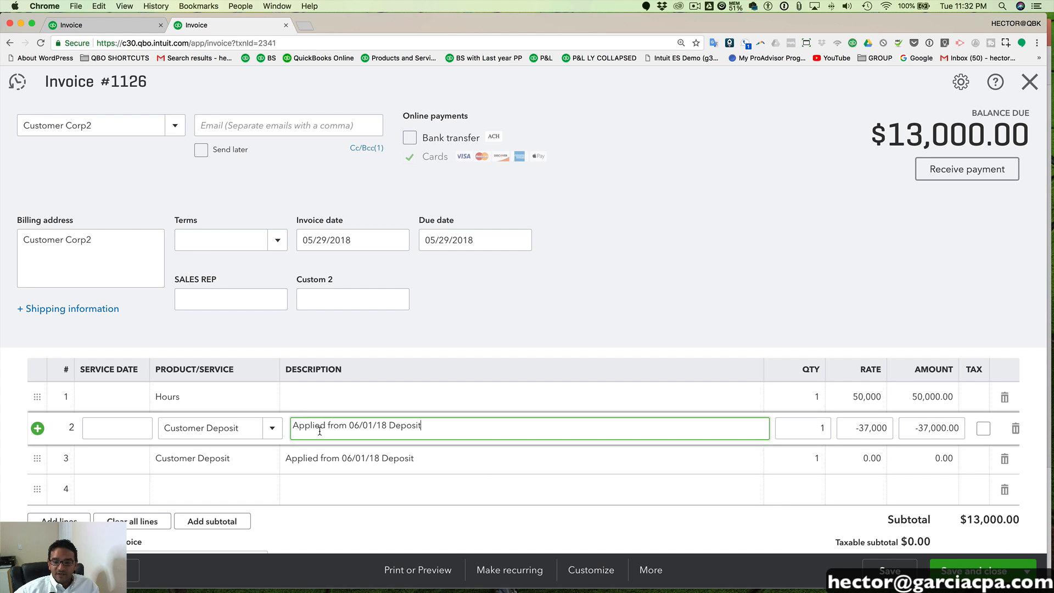
pyautogui.click(360, 427)
pyautogui.press('BackSpace')
pyautogui.write('5')
pyautogui.click(440, 469)
pyautogui.click(356, 427)
pyautogui.click(356, 427)
pyautogui.click(438, 469)
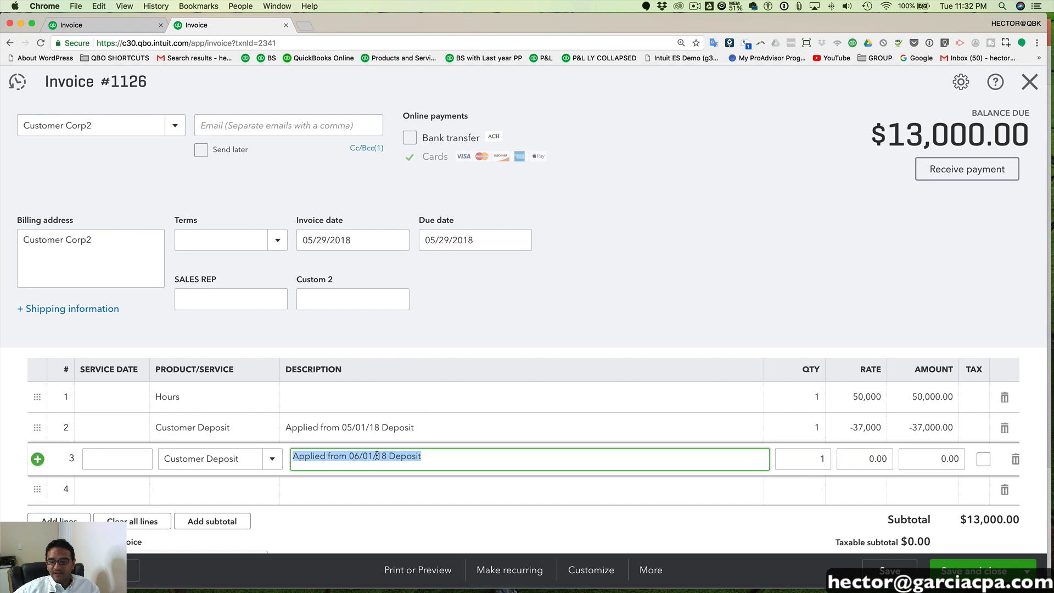
# Set the rate of the Customer Deposit on line 3 to -13,000
pyautogui.click(858, 456)
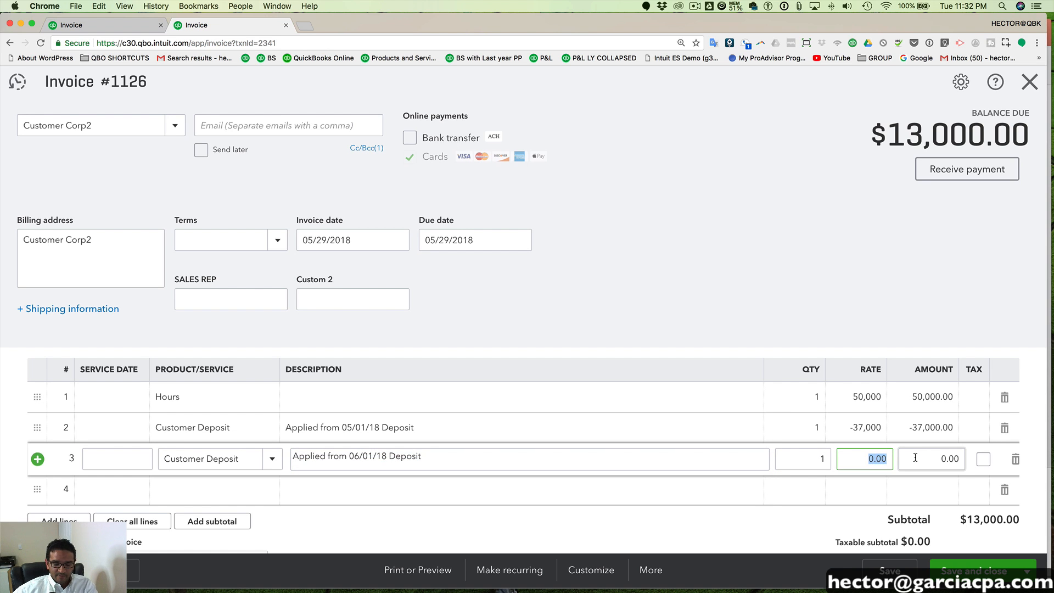
pyautogui.write('-13,')
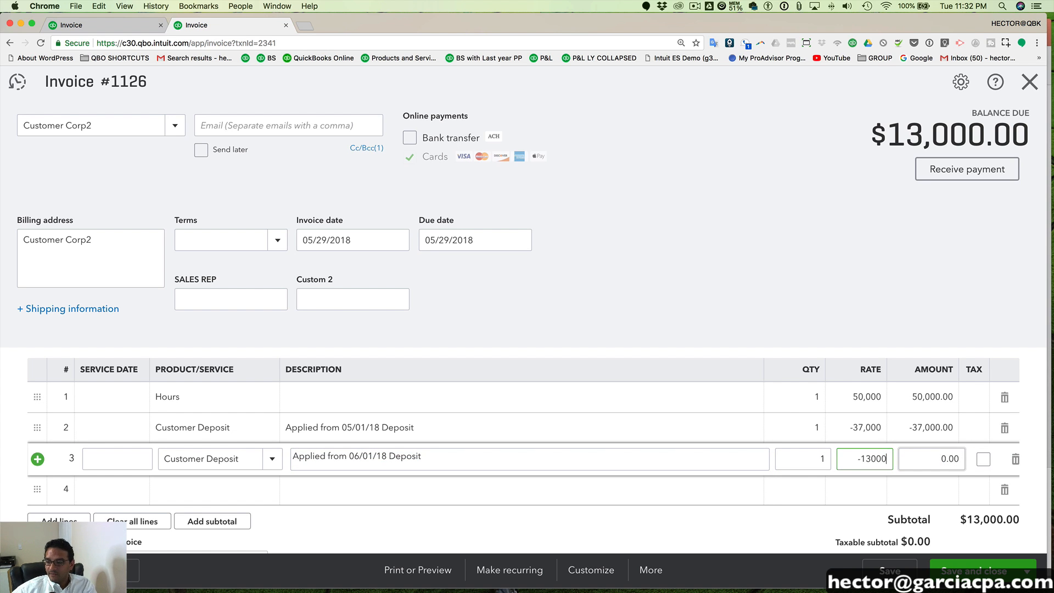
pyautogui.write('000')
pyautogui.press('Tab')
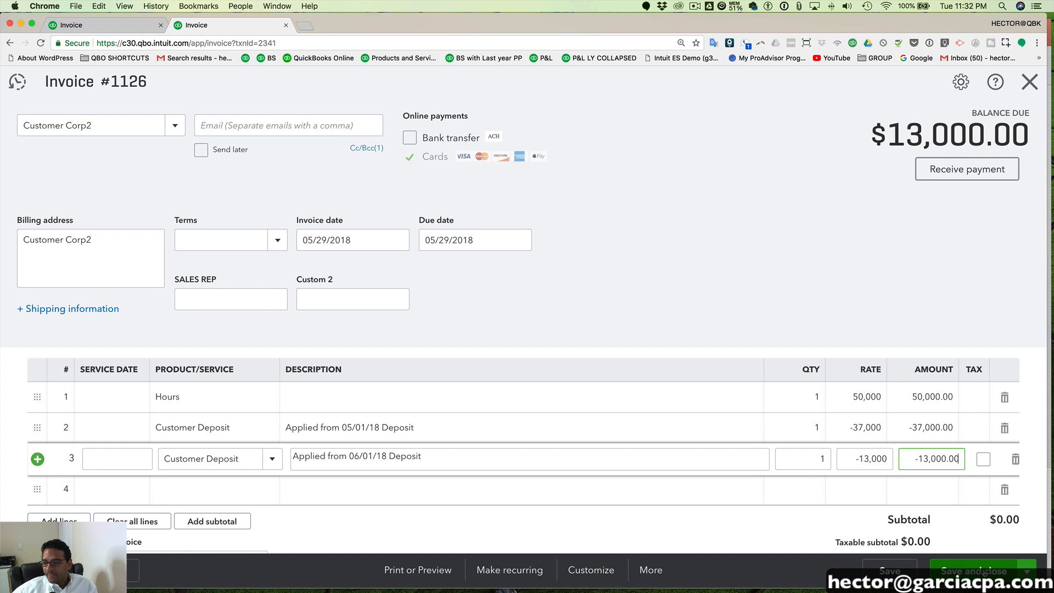
pyautogui.click(881, 489)
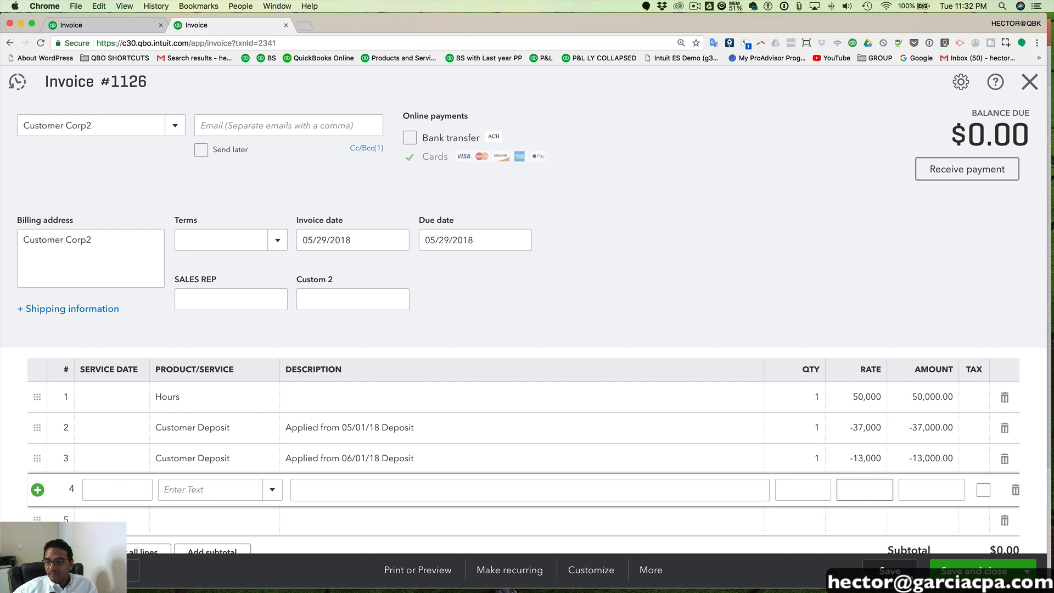
# Save and close Invoice 1126, and check Customer Corp2's customer deposit total in the transaction report
pyautogui.click(969, 572)
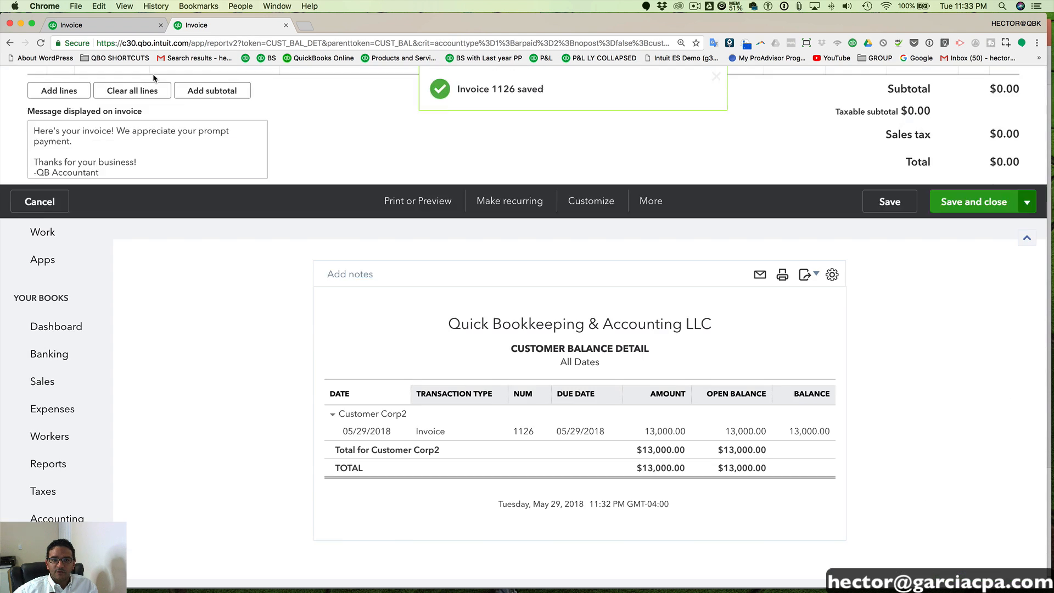
pyautogui.click(104, 24)
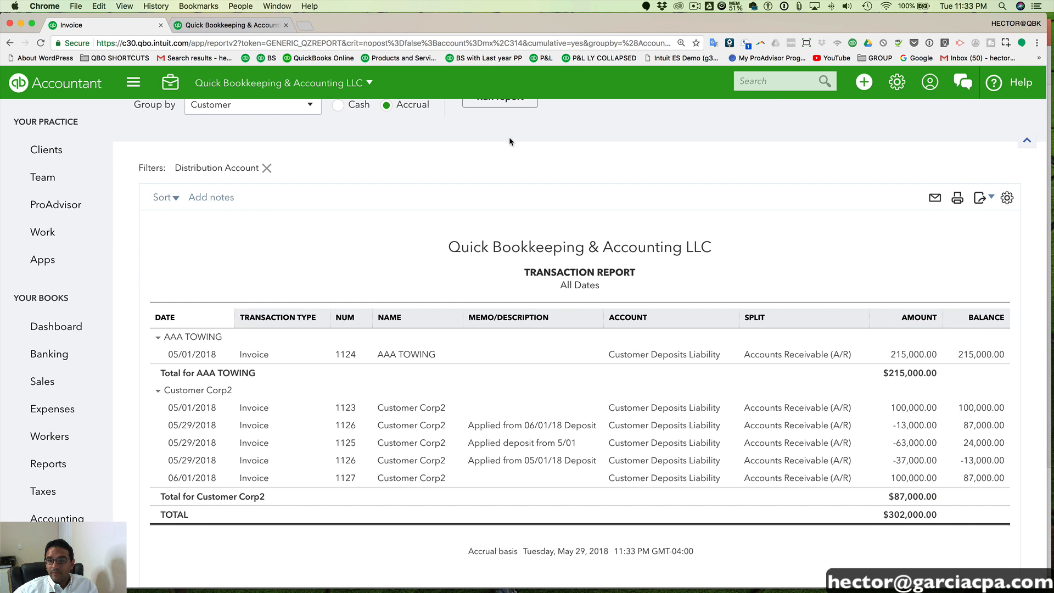
pyautogui.scroll(2, 436, 196)
pyautogui.scroll(-3, 508, 252)
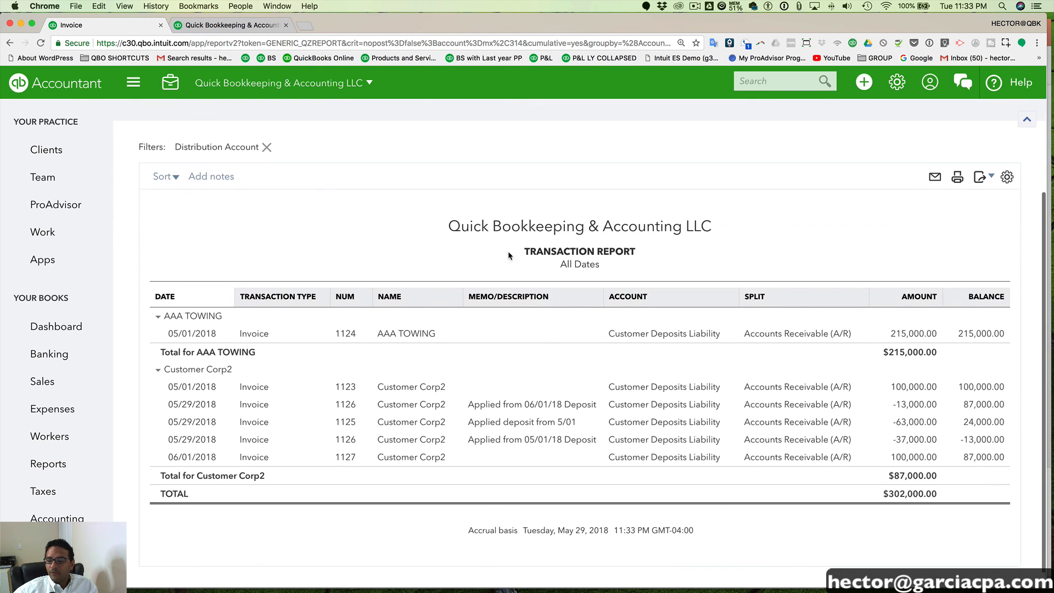
pyautogui.moveTo(938, 461); pyautogui.dragTo(894, 463)
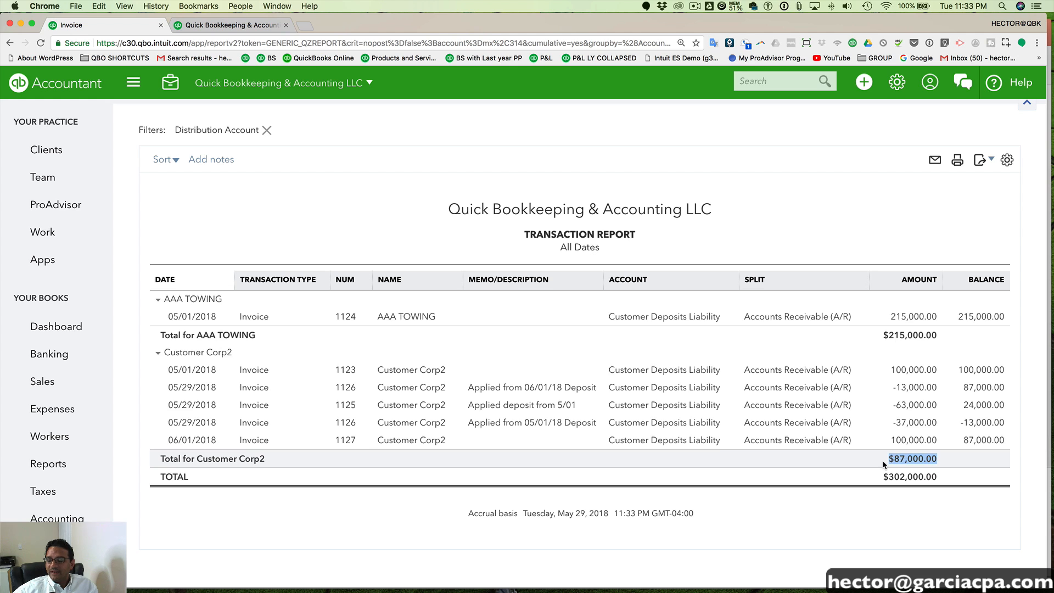
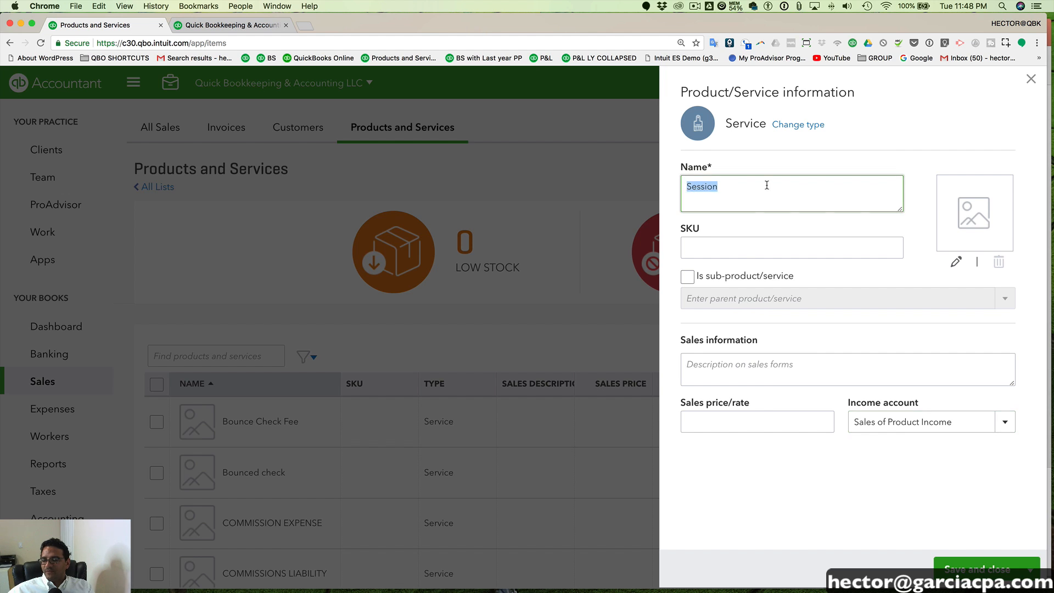
# Save the Session service with Sales of Product Income as its income account and start another service
pyautogui.click(722, 186)
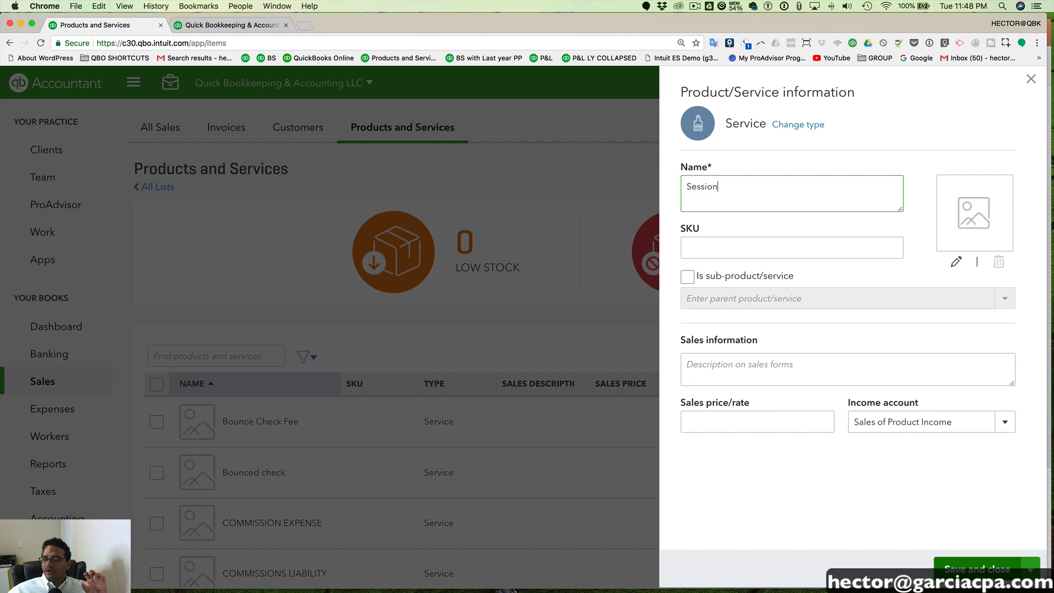
pyautogui.click(1031, 569)
pyautogui.click(971, 544)
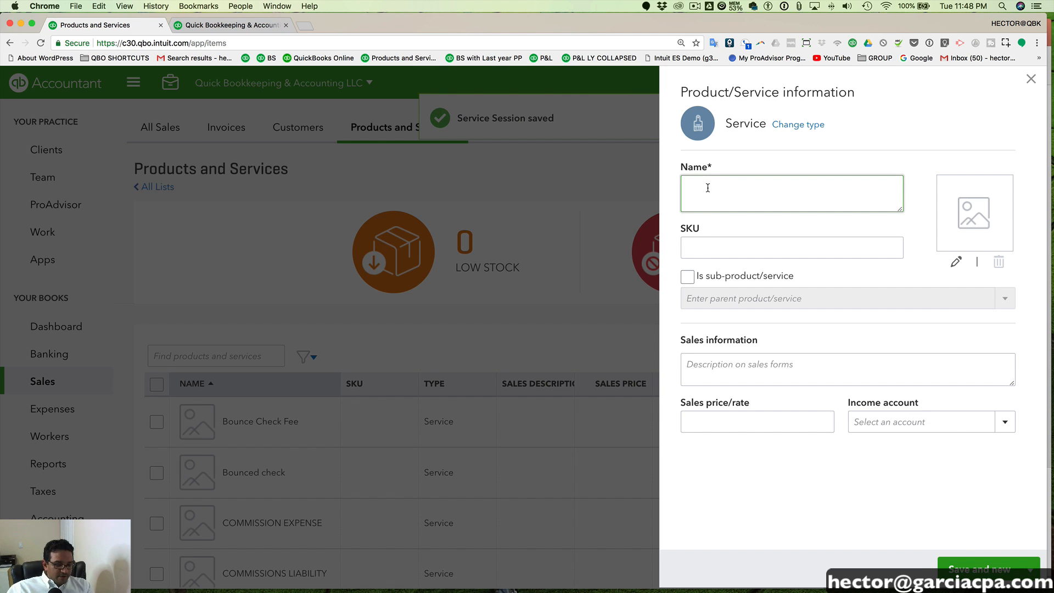
# Name the new service "Prepaid Sessions" and assign CUSTOMER LIABILITY as its income account
pyautogui.write('Prepaid Ses')
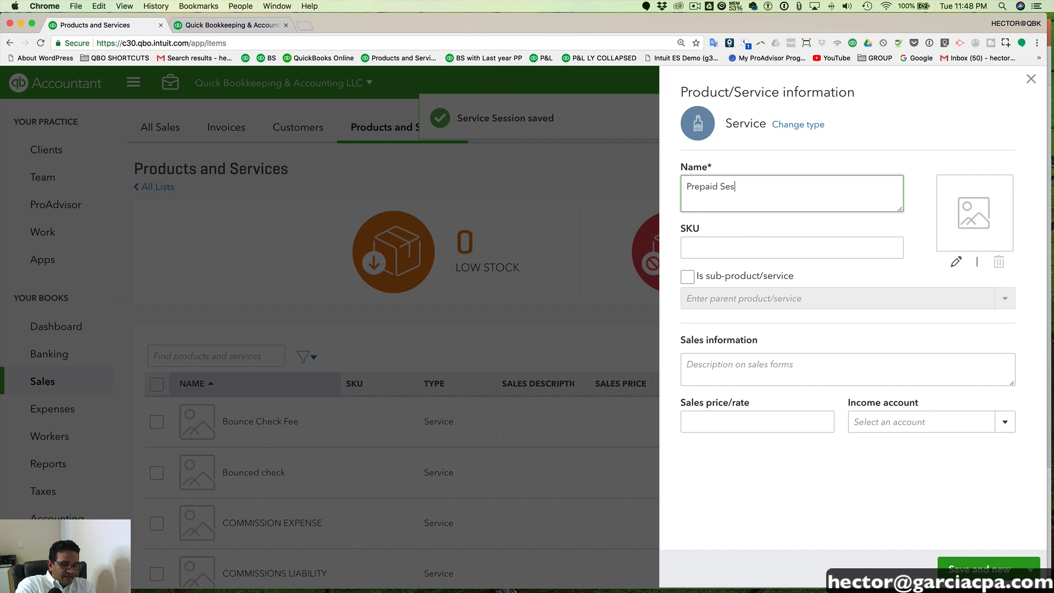
pyautogui.write('sions')
pyautogui.click(890, 421)
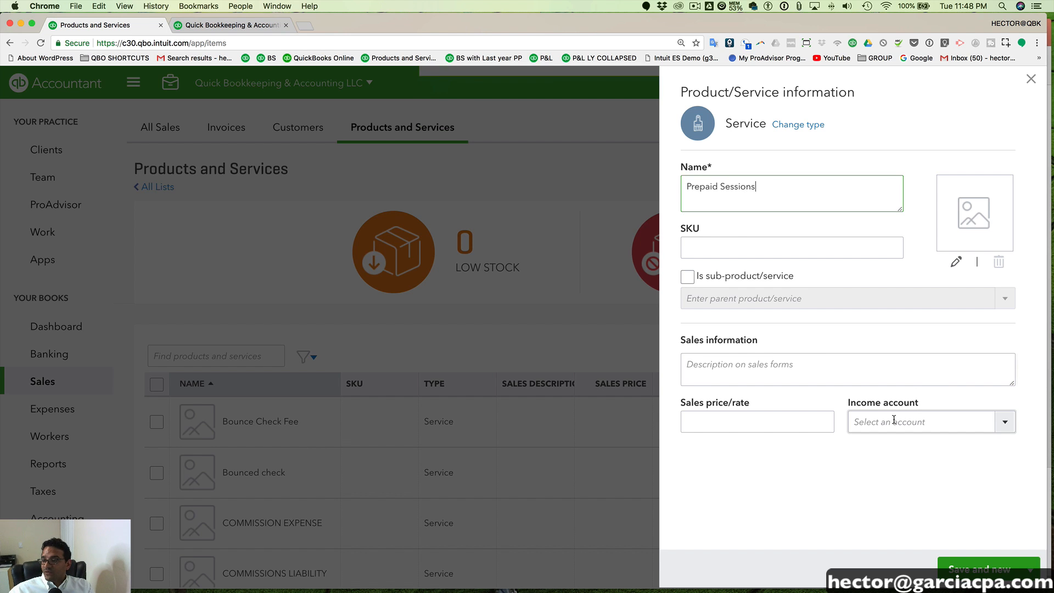
pyautogui.write('cus')
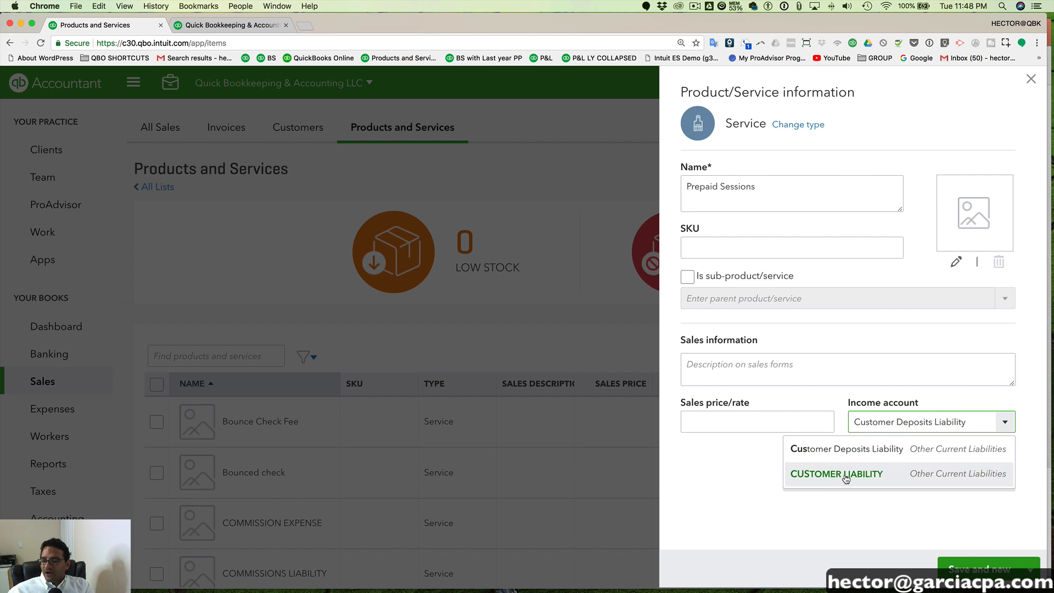
pyautogui.click(840, 474)
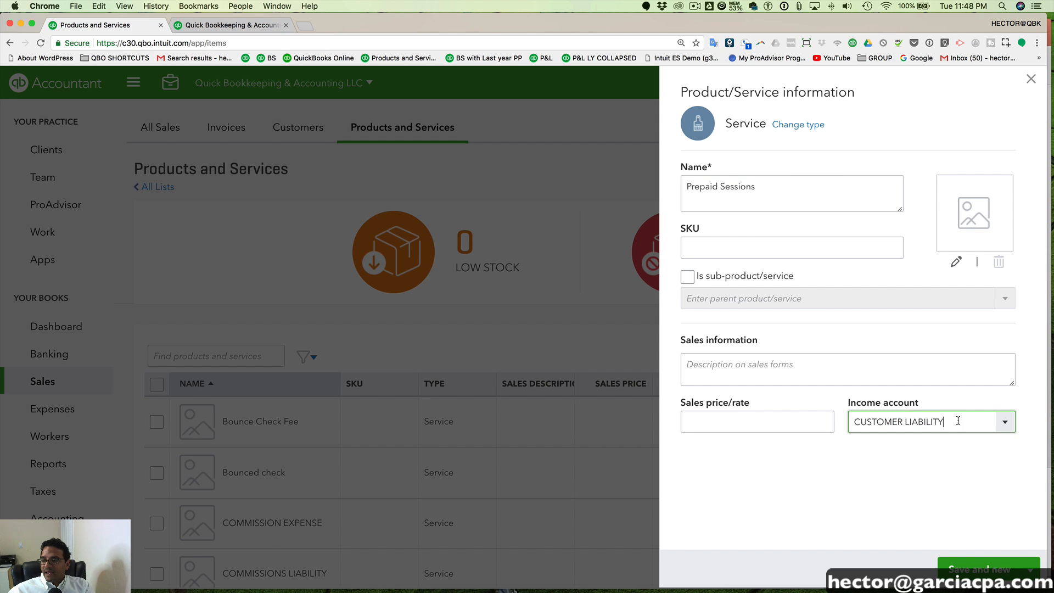
# Review the income account choice of the Prepaid Sessions service, then save and close the service
pyautogui.click(1005, 423)
pyautogui.click(938, 449)
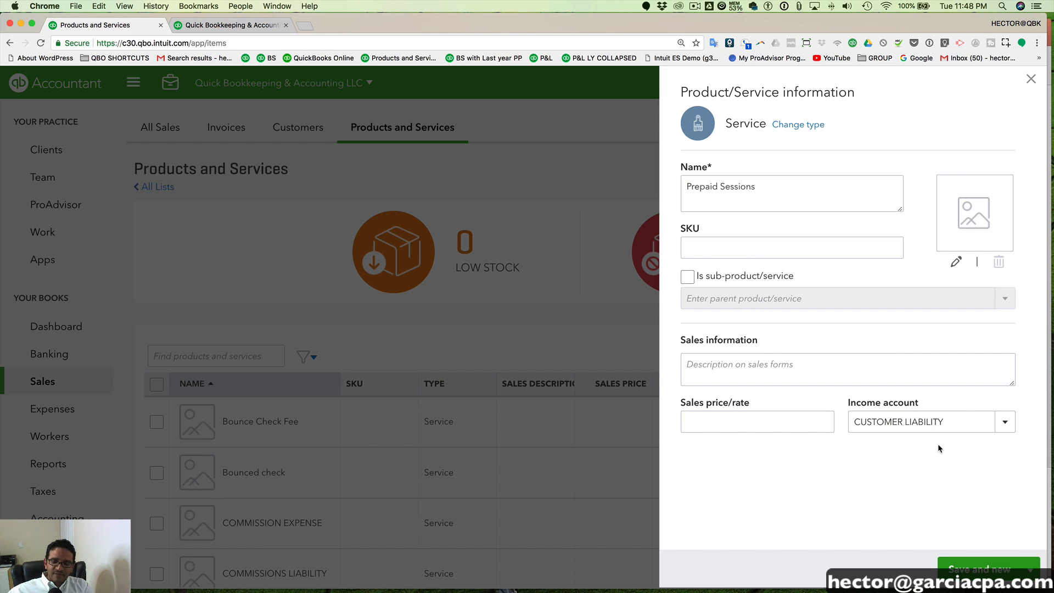
pyautogui.click(945, 424)
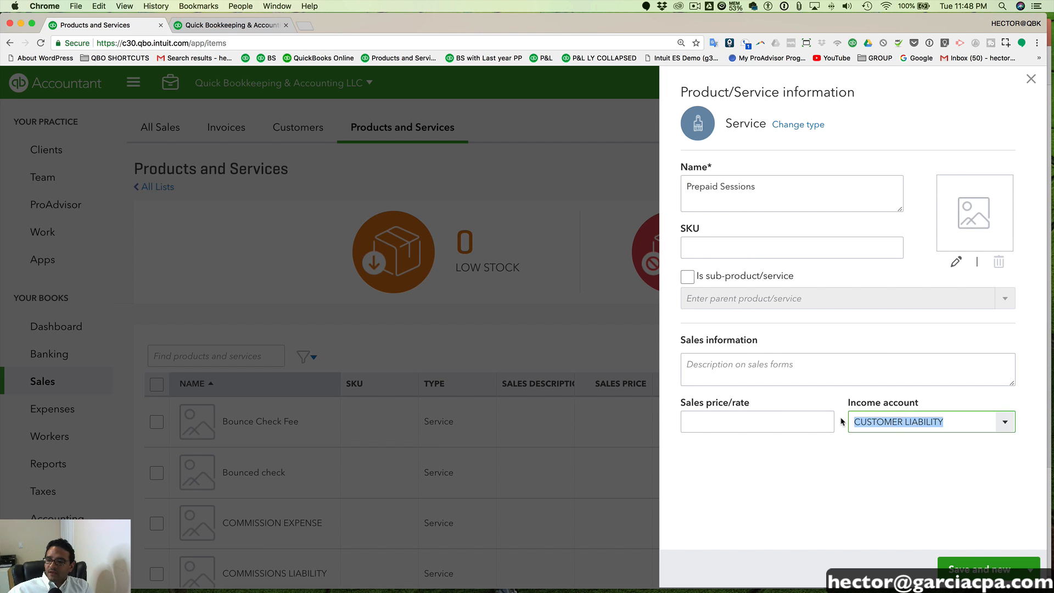
pyautogui.click(964, 424)
pyautogui.moveTo(964, 424); pyautogui.dragTo(854, 426)
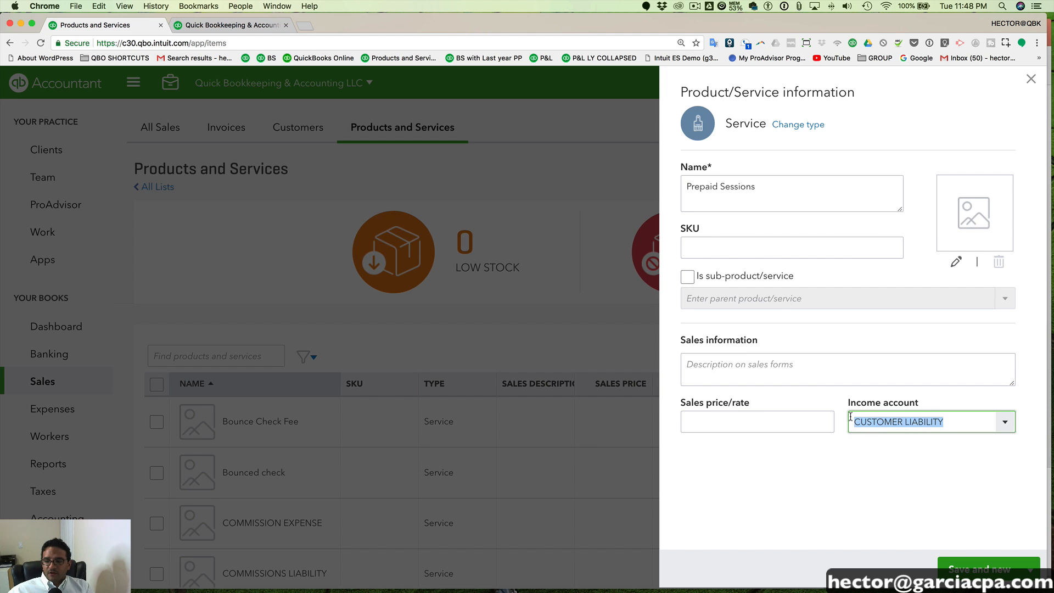
pyautogui.click(1031, 570)
pyautogui.click(977, 550)
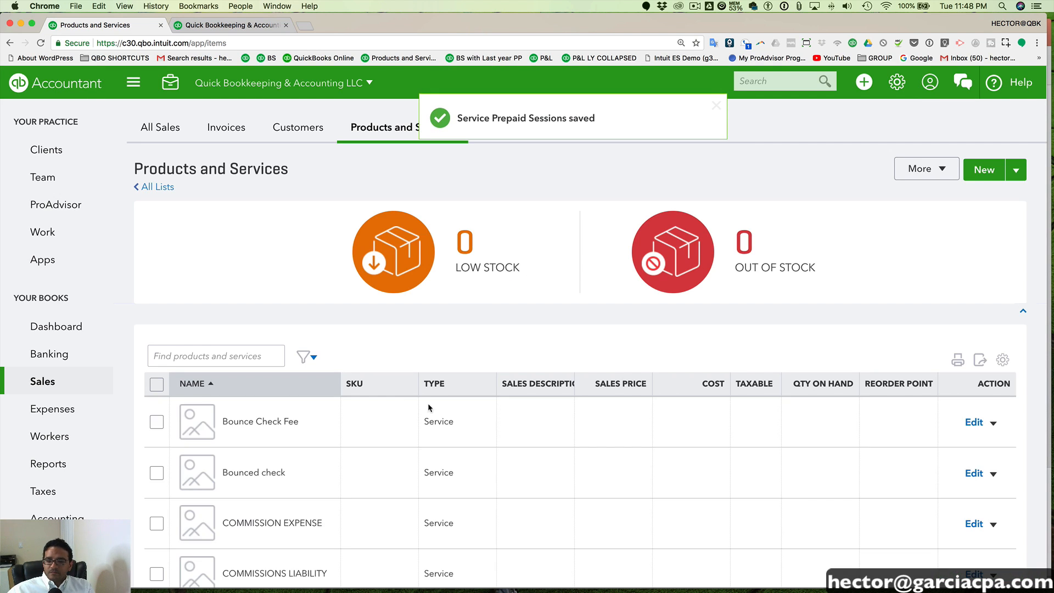
# Search the products and services list for "ses"
pyautogui.click(207, 356)
pyautogui.write('se')
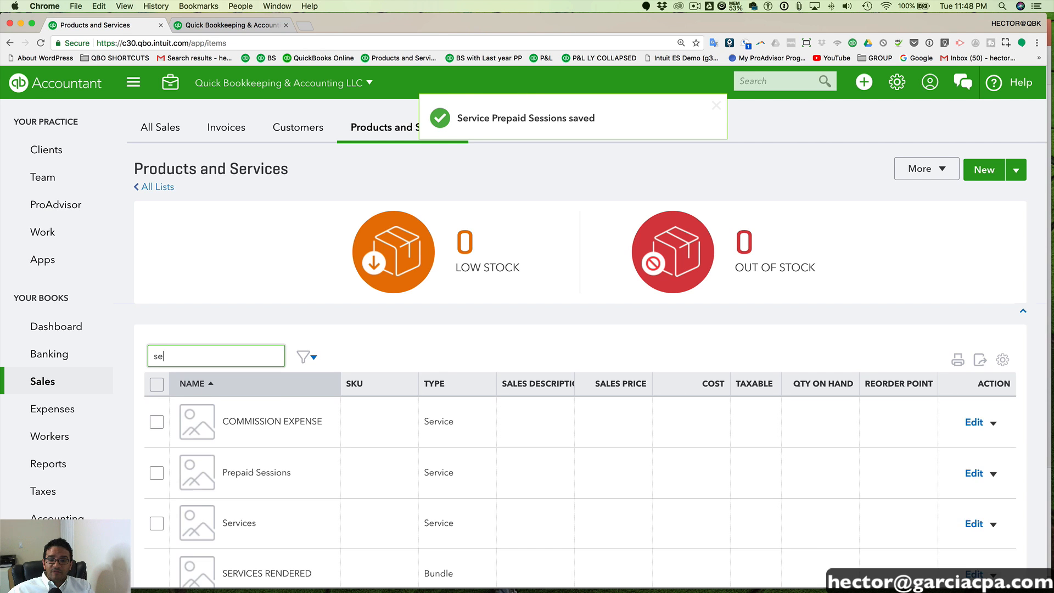
pyautogui.write('s')
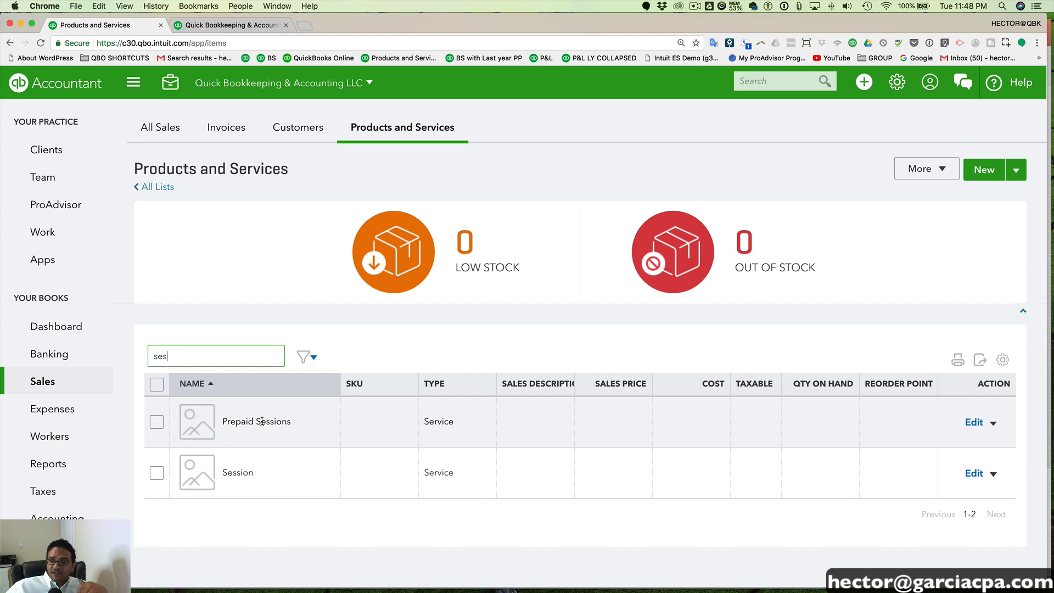
# Create a new bundle item and name it "Prepaid Sessions Bundle"
pyautogui.click(865, 82)
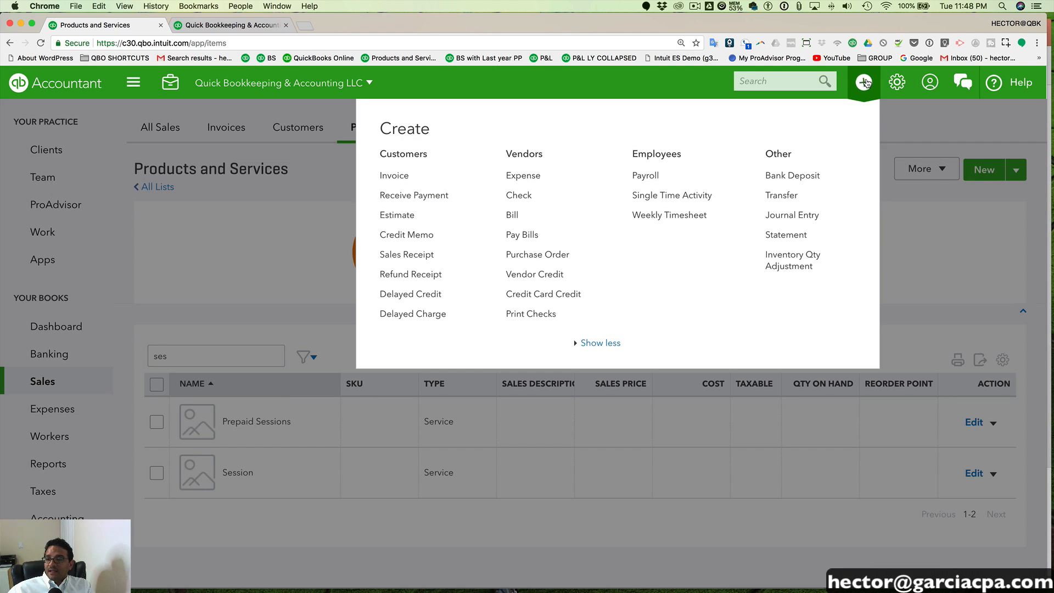
pyautogui.click(866, 82)
pyautogui.click(1016, 170)
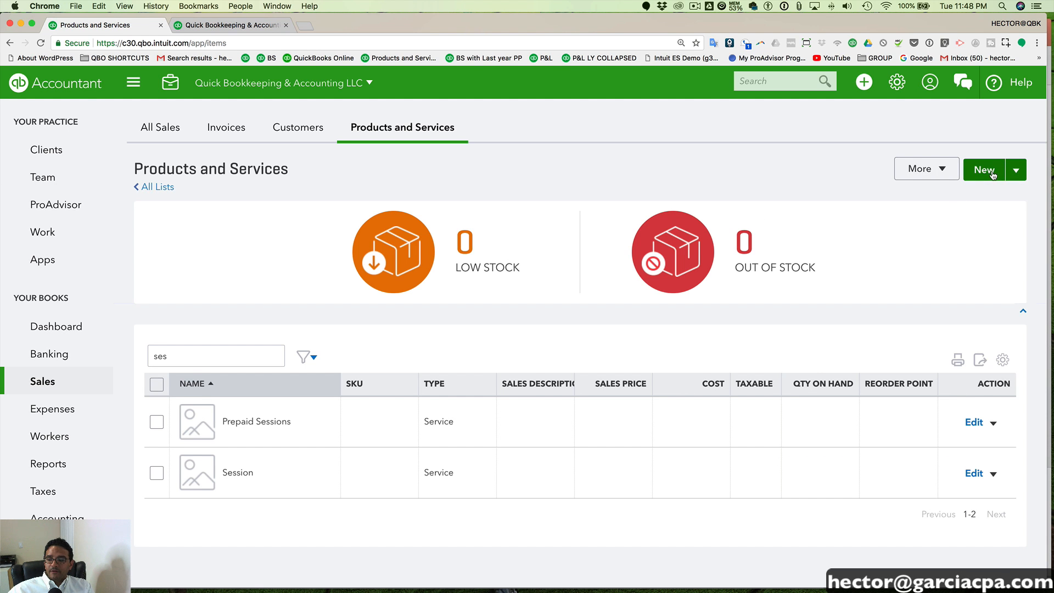
pyautogui.click(993, 175)
pyautogui.click(806, 439)
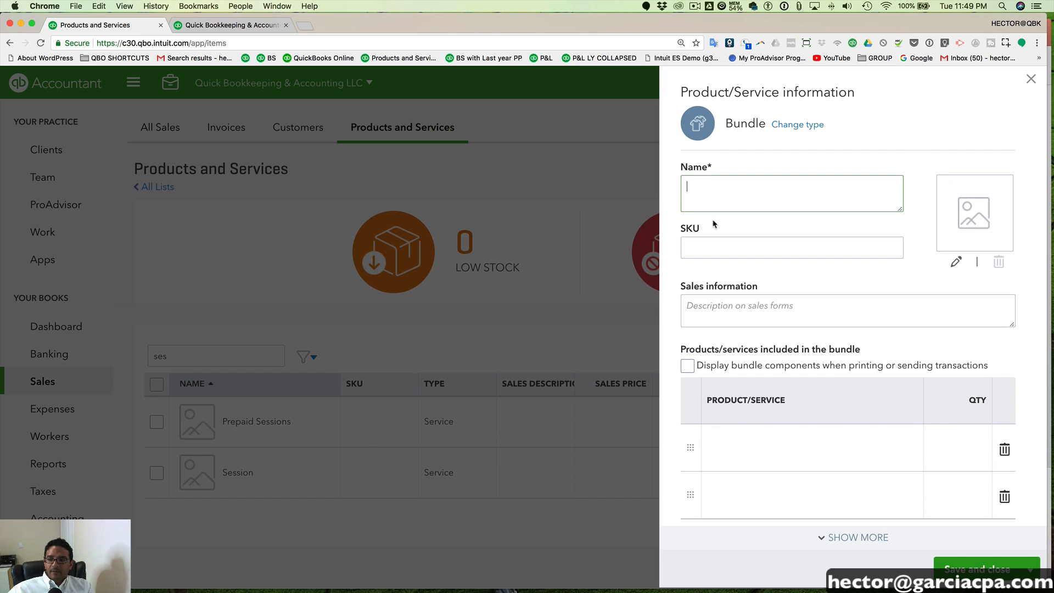
pyautogui.write('Prepaid Sessions Bu')
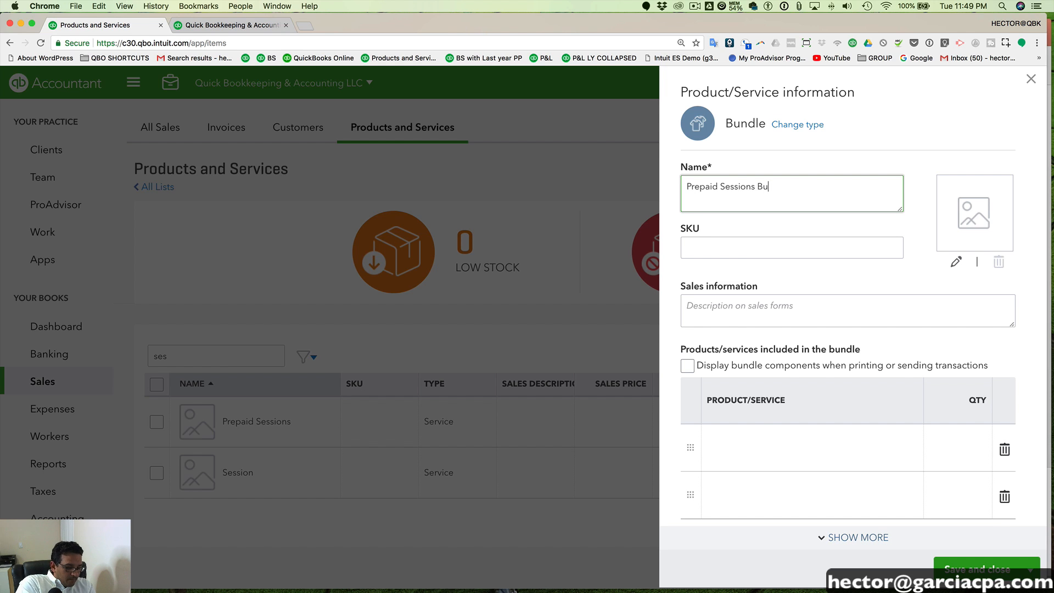
pyautogui.write('ndle')
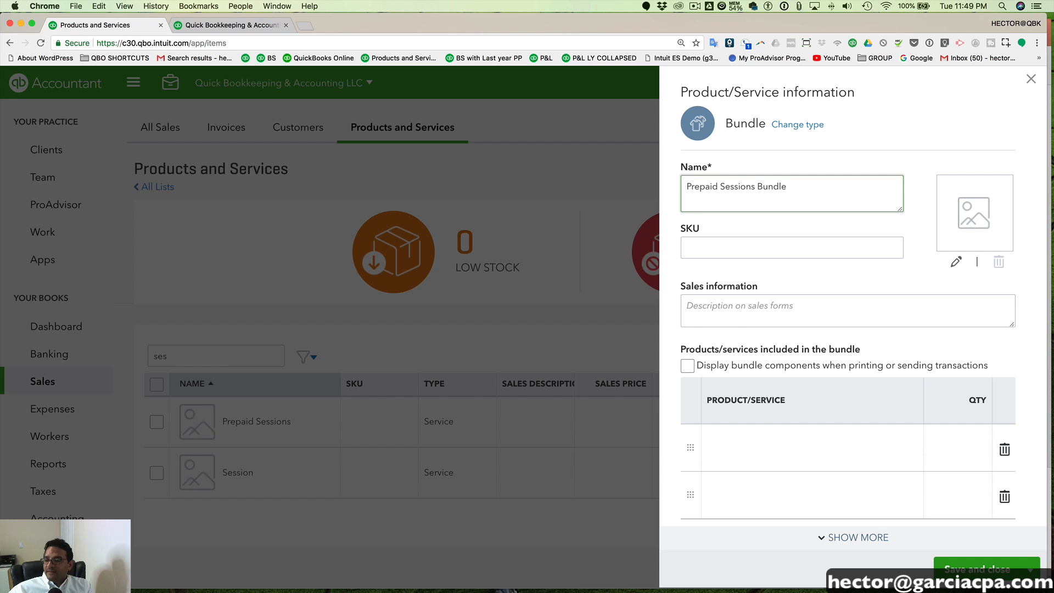
# Add the Prepaid Sessions service as the bundle's first component with quantity 1
pyautogui.click(737, 442)
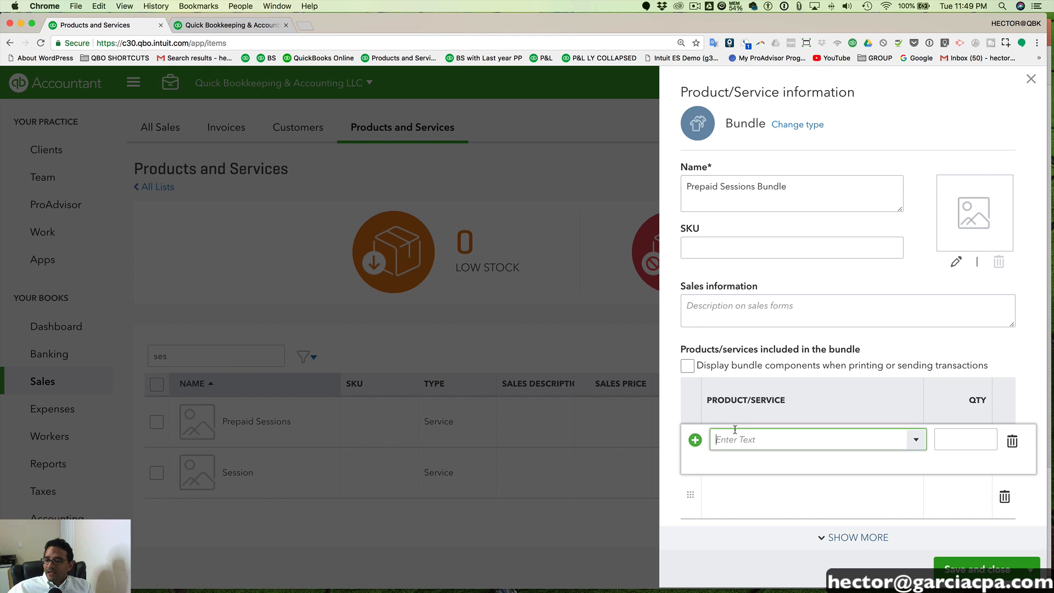
pyautogui.write('Services')
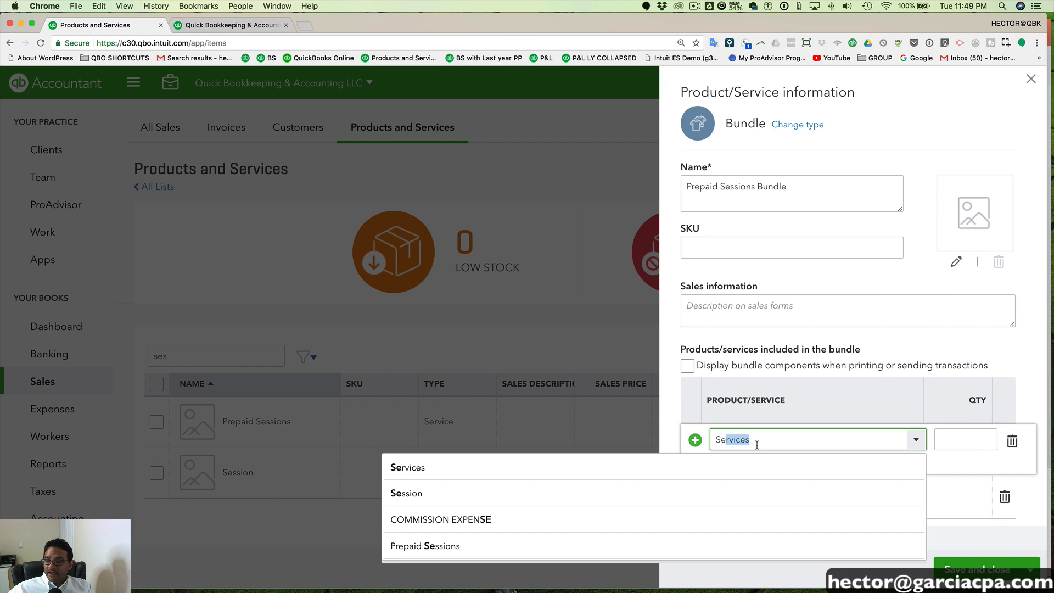
pyautogui.moveTo(756, 441); pyautogui.dragTo(691, 445)
pyautogui.write('Prepaid Session')
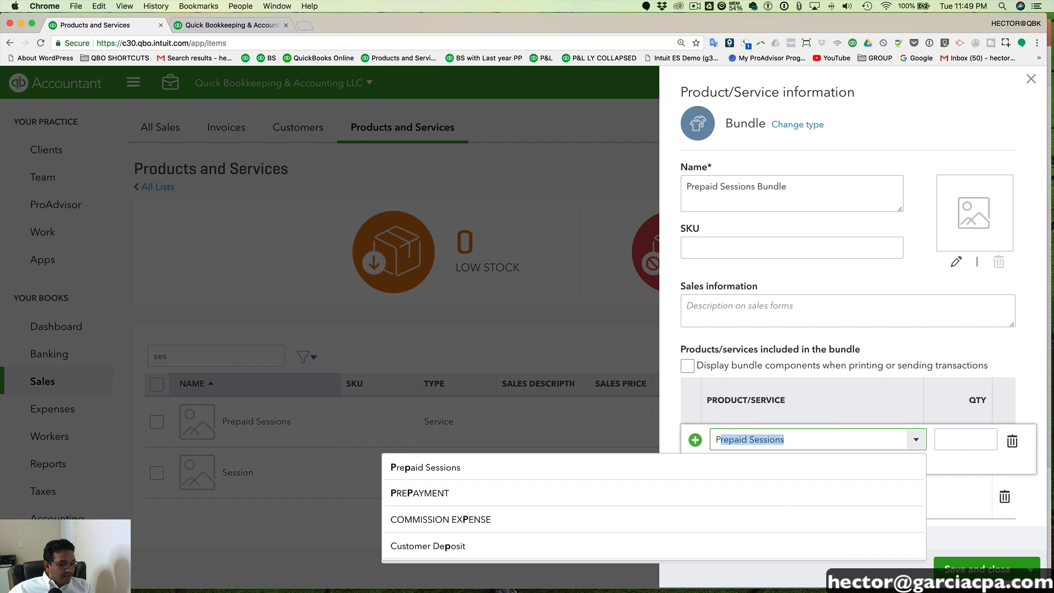
pyautogui.press('Return')
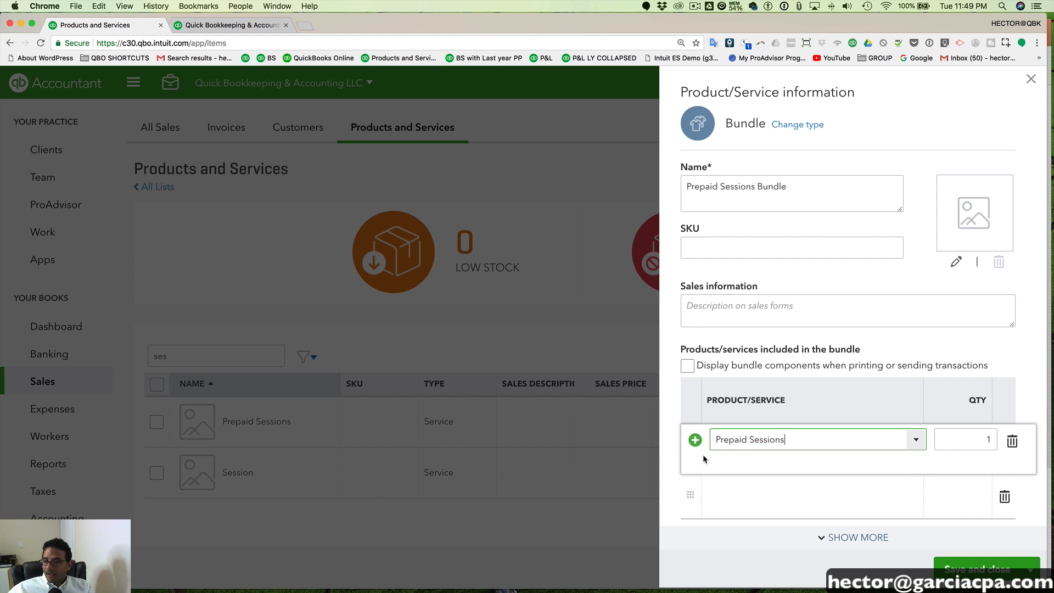
pyautogui.click(986, 440)
pyautogui.moveTo(985, 440); pyautogui.dragTo(999, 442)
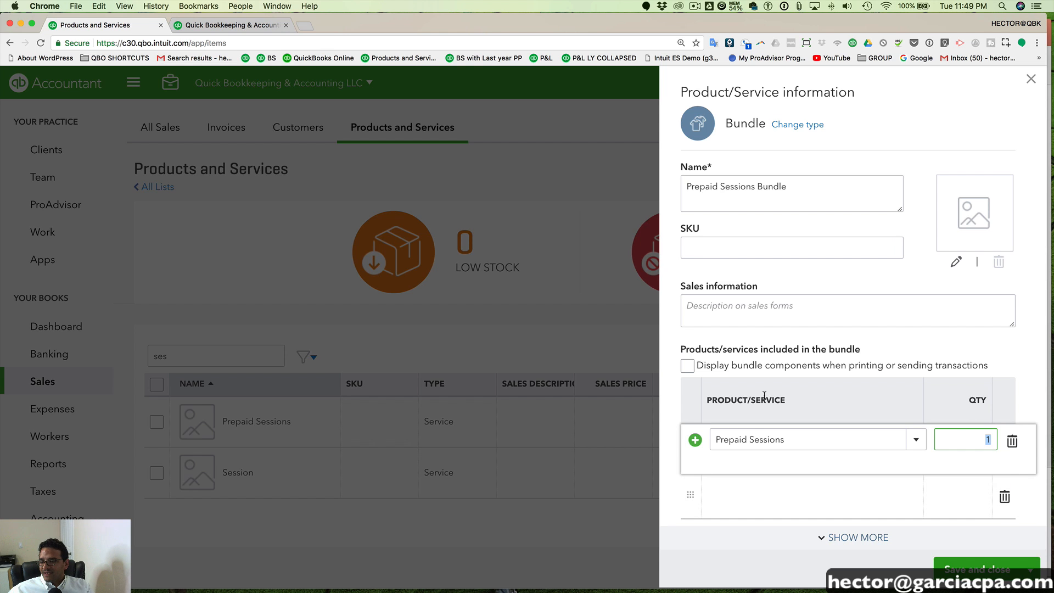
pyautogui.moveTo(697, 365); pyautogui.dragTo(864, 366)
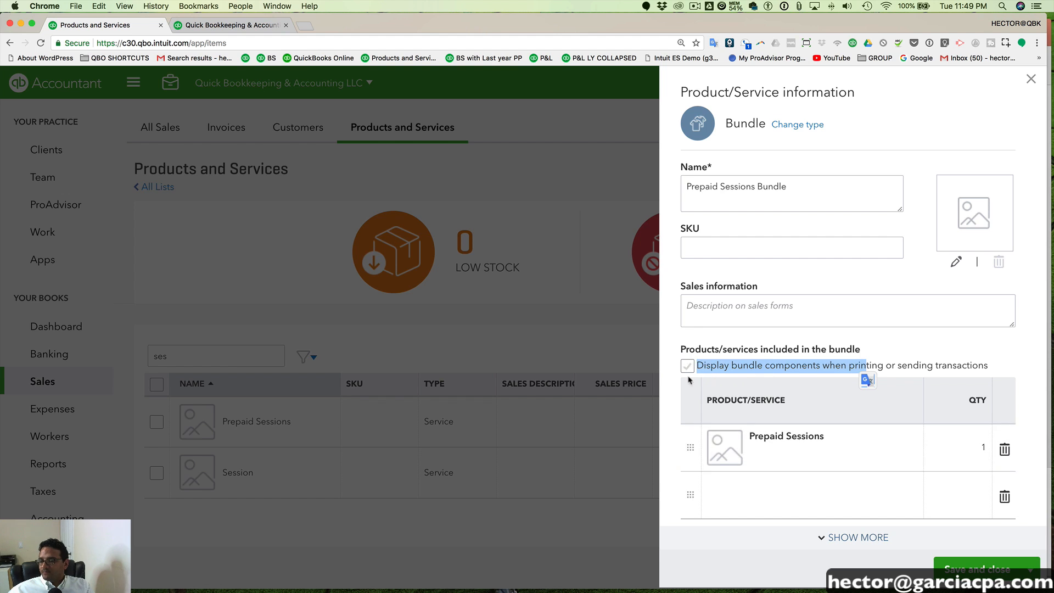
# Describe the bundle as "Prepaid Sessions Bundle" on sales forms, enable displaying its components, and save and close it
pyautogui.click(723, 305)
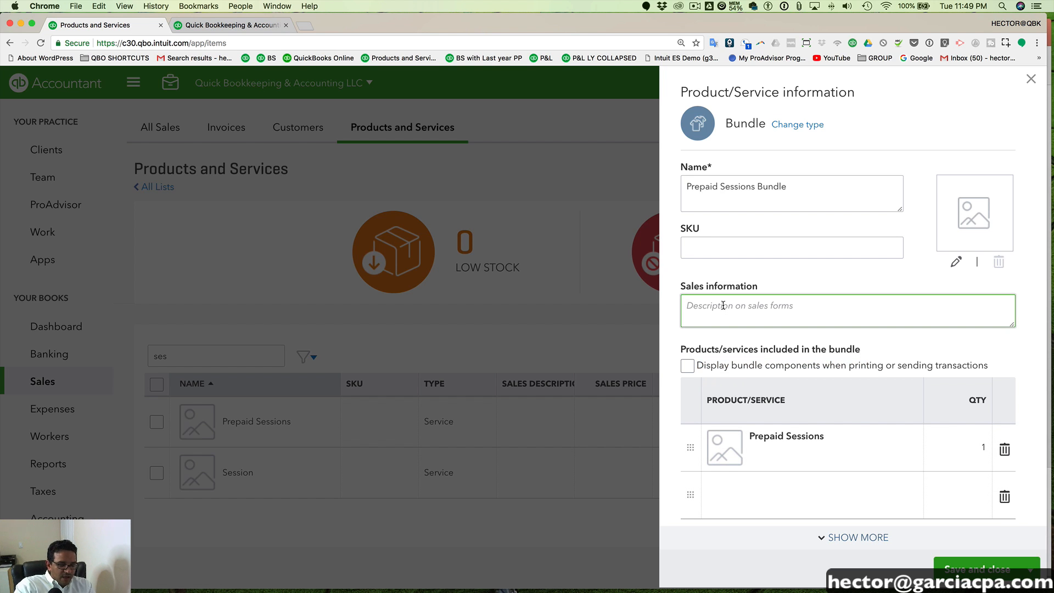
pyautogui.write('Prepa')
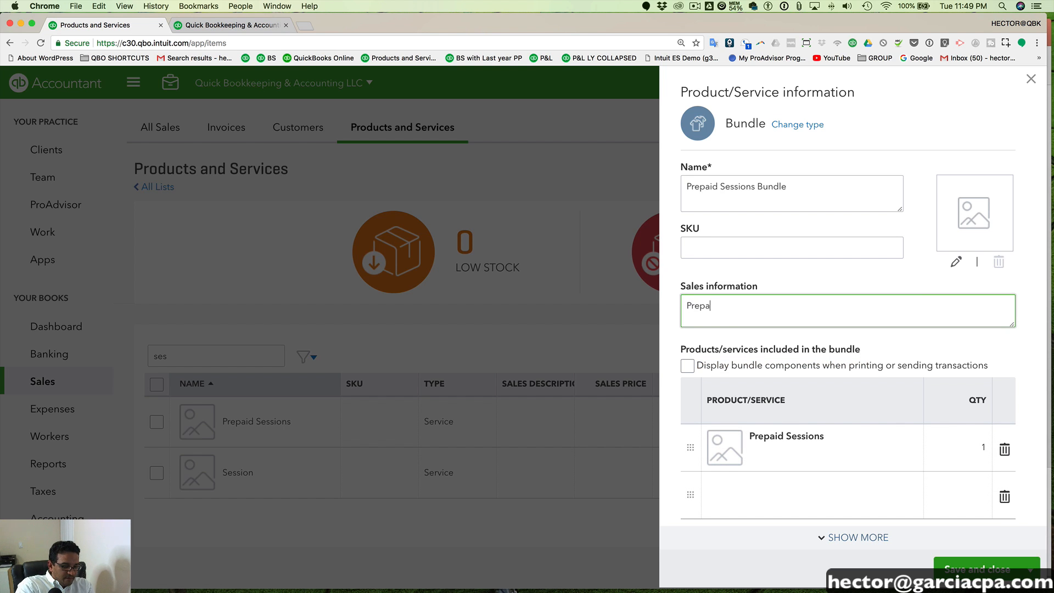
pyautogui.write('id Sessions Bundle')
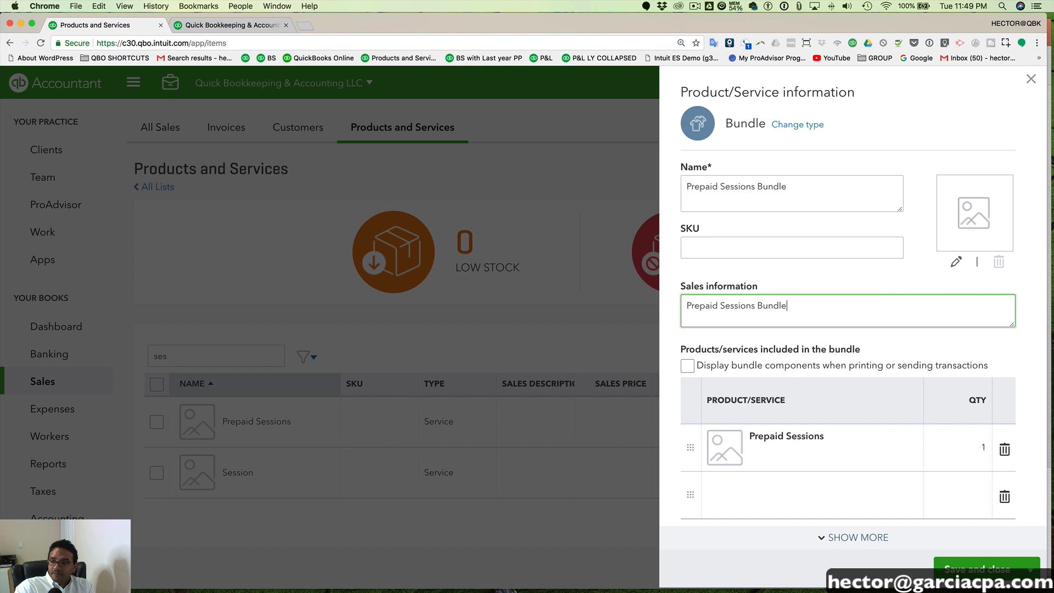
pyautogui.click(687, 366)
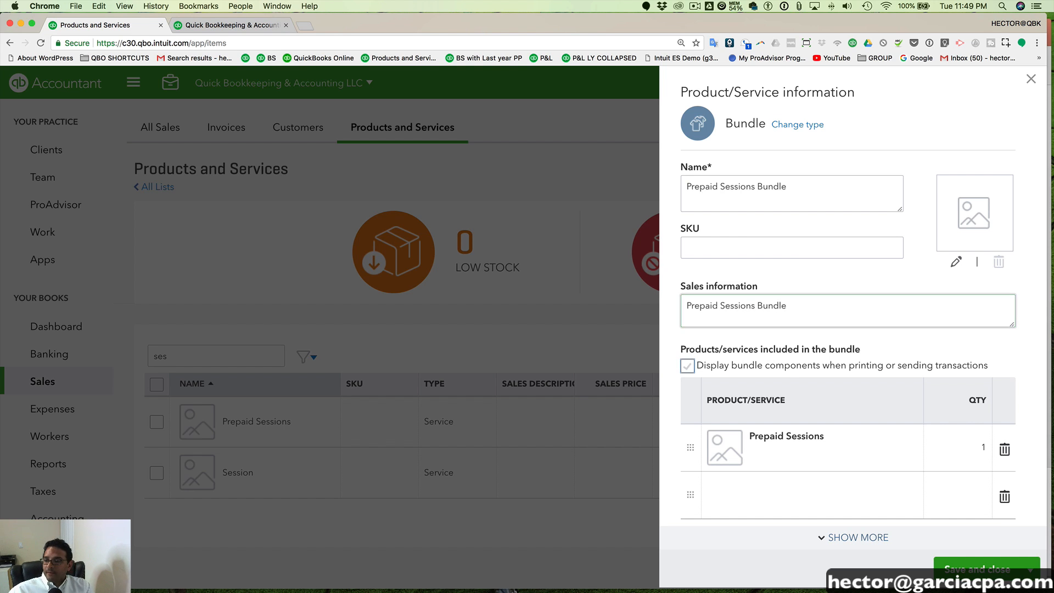
pyautogui.click(993, 574)
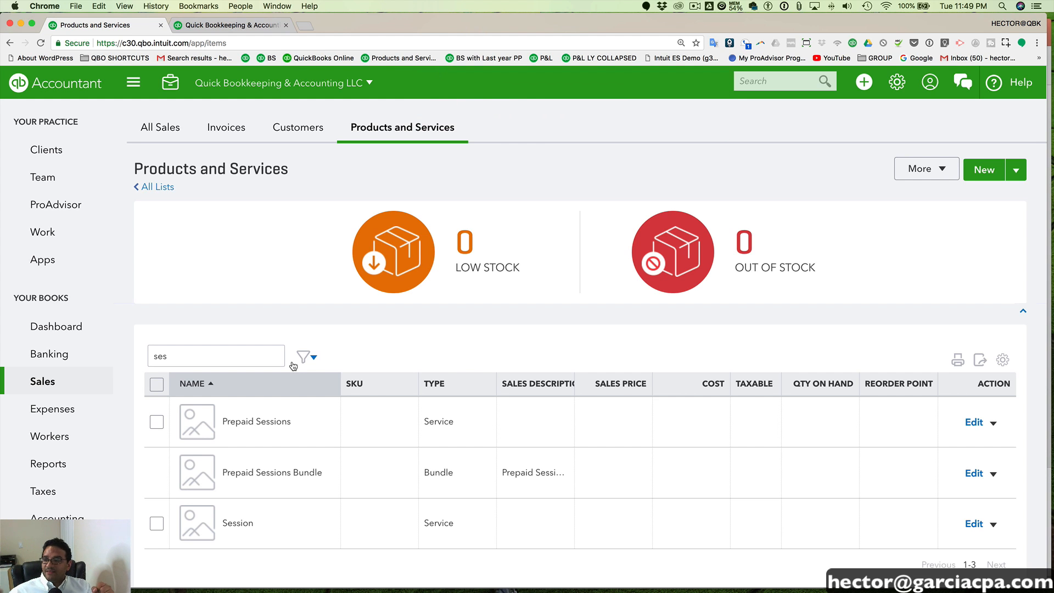
# Create a new invoice dated 05/01/2018 for the customer Bedding Barn (deleted)
pyautogui.click(864, 83)
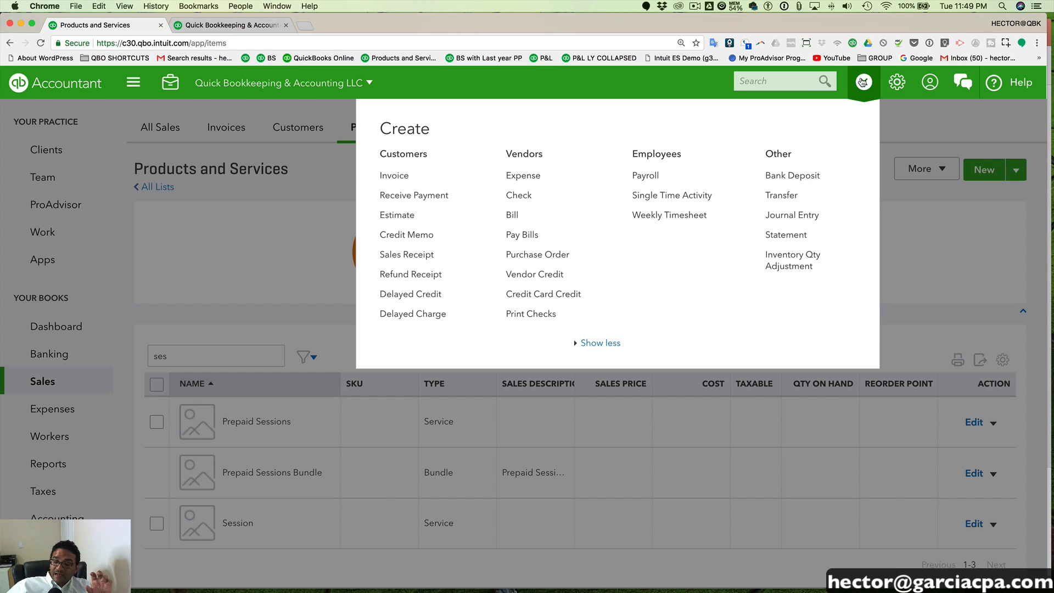
pyautogui.click(395, 175)
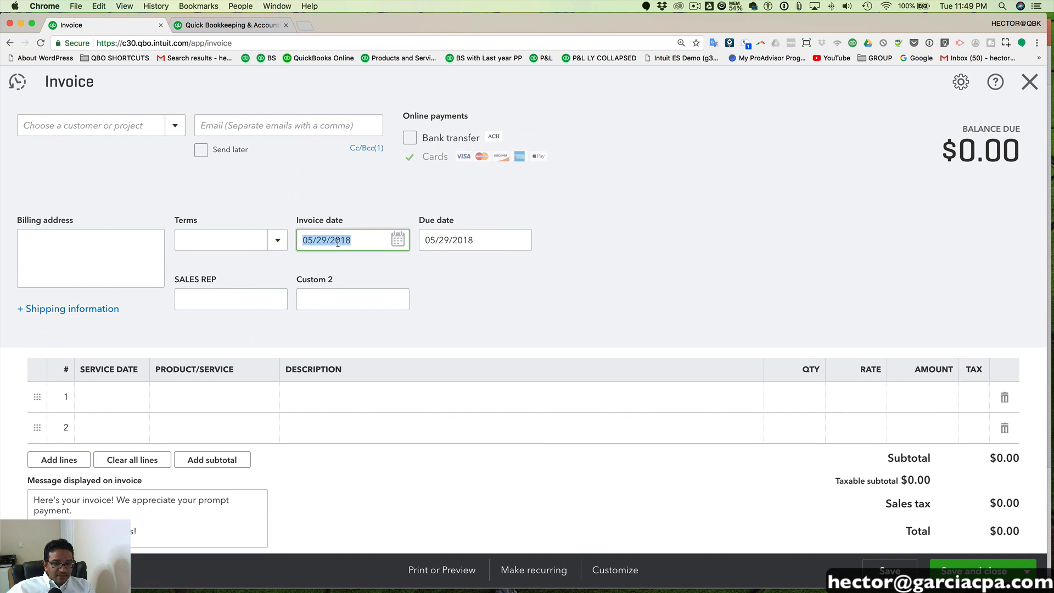
pyautogui.click(173, 126)
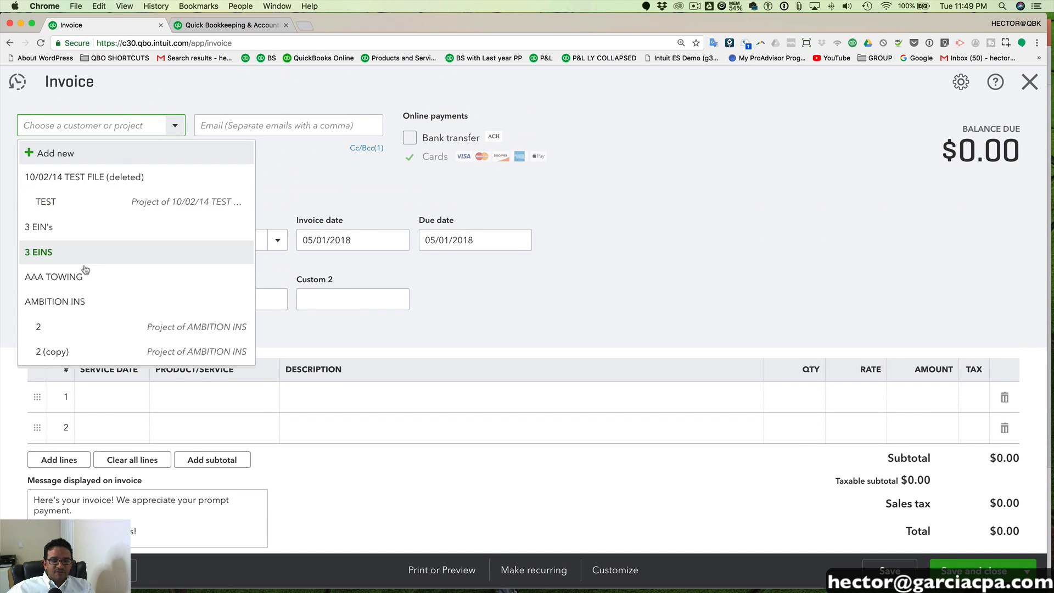
pyautogui.scroll(-4, 88, 285)
pyautogui.click(66, 308)
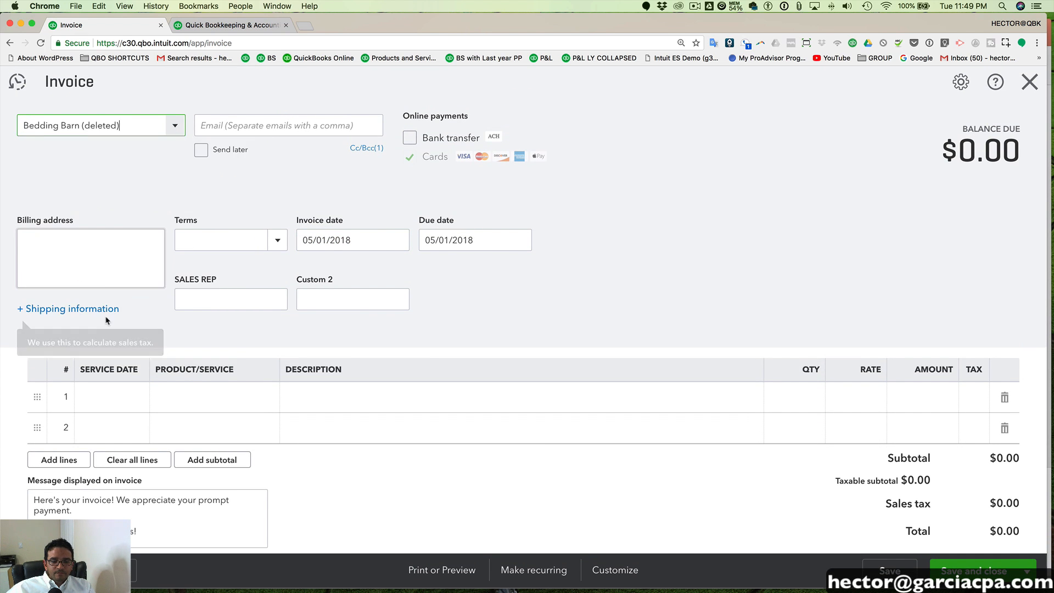
# Add the Prepaid Sessions Bundle to the invoice's first line
pyautogui.click(208, 397)
pyautogui.write('ses')
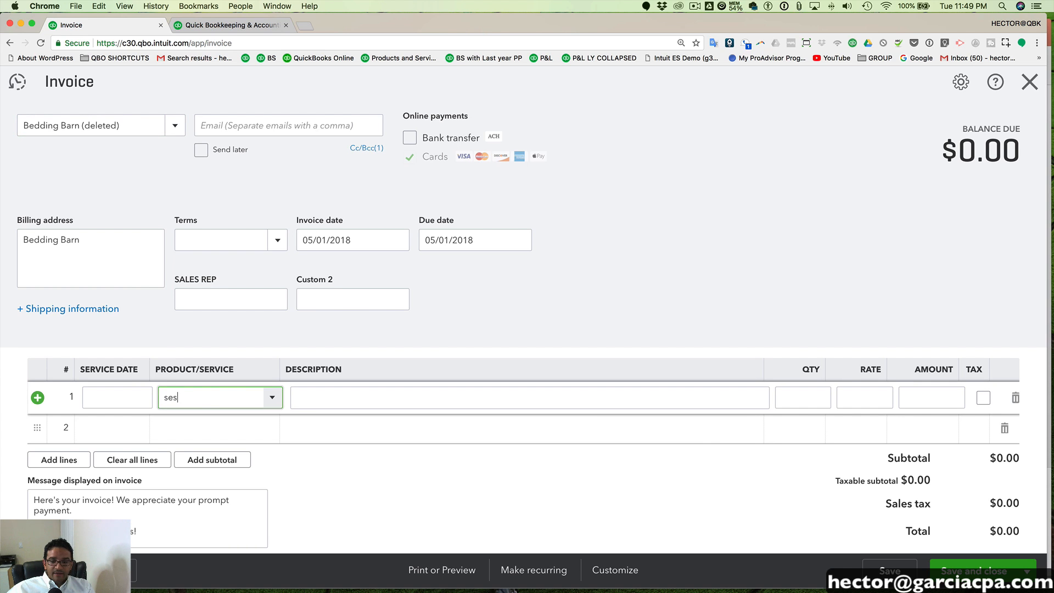
pyautogui.click(214, 515)
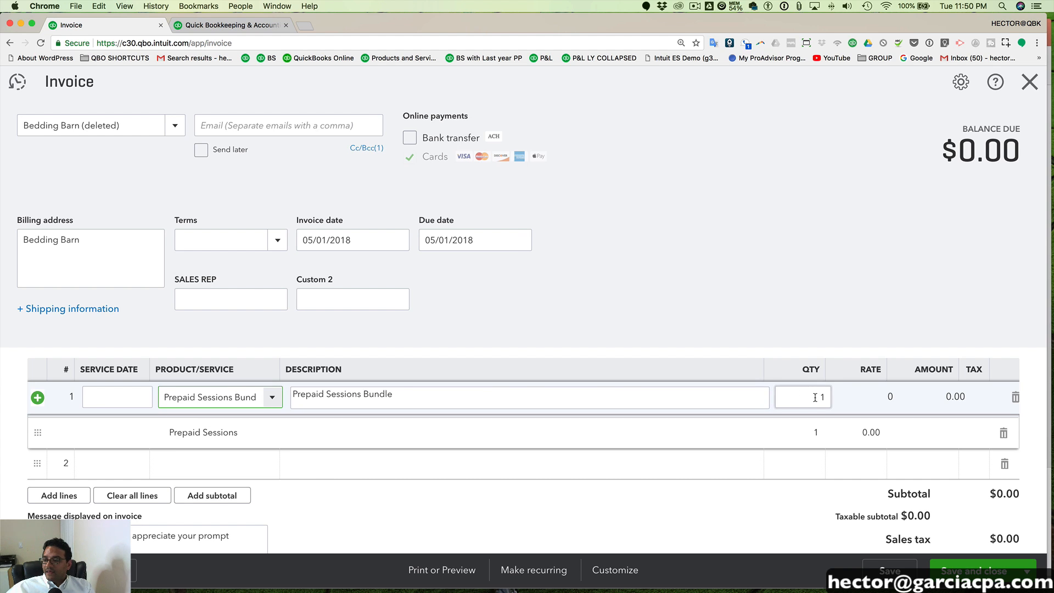
# Set the bundle's Prepaid Sessions component to quantity 6 at a rate of 30
pyautogui.click(785, 435)
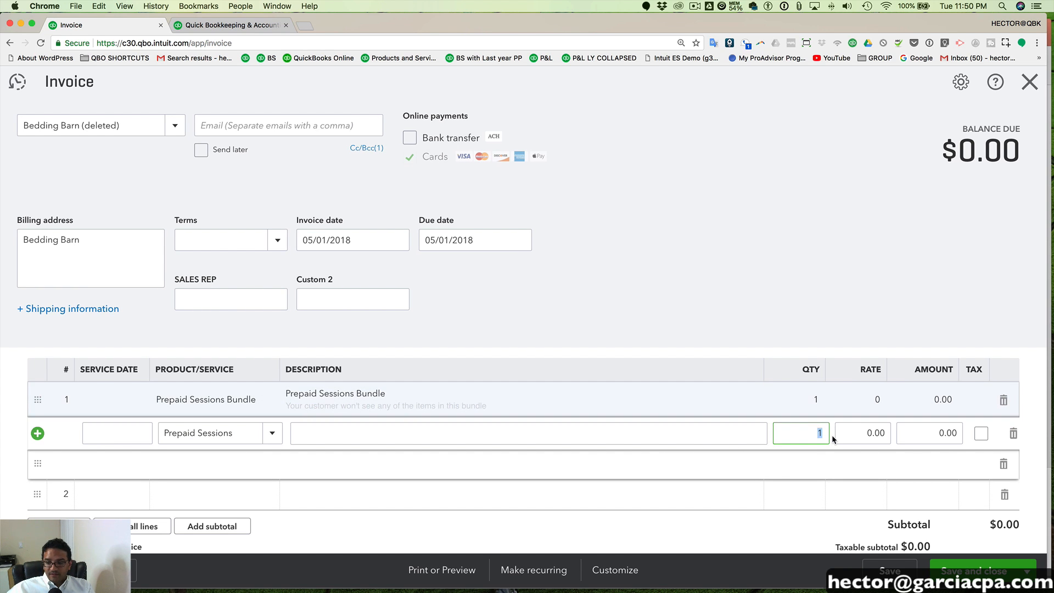
pyautogui.press('Tab')
pyautogui.write('30')
pyautogui.press('Tab')
pyautogui.moveTo(926, 433); pyautogui.dragTo(961, 432)
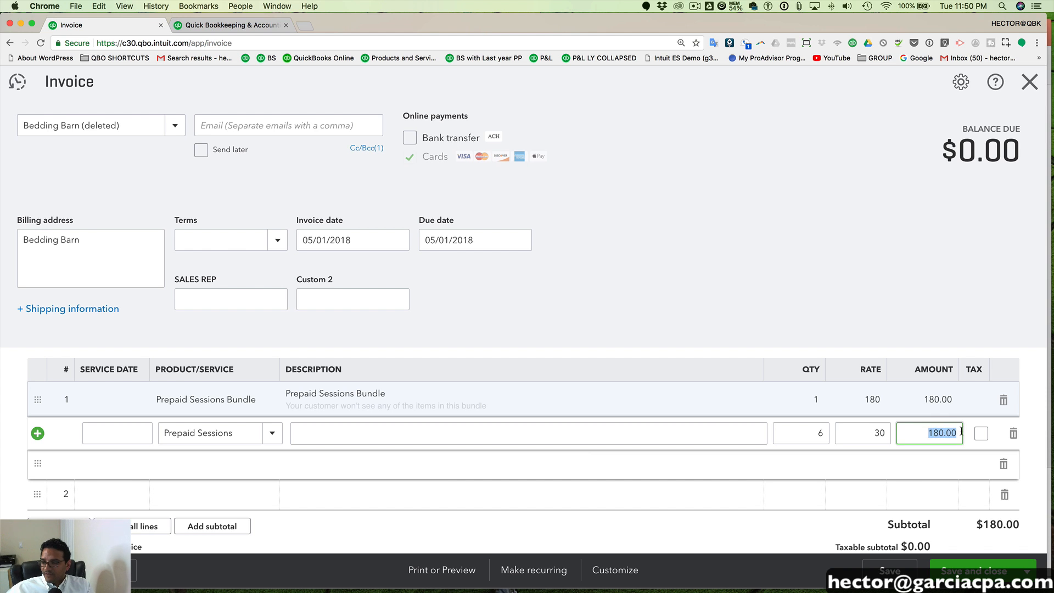
# Preview the printed invoice, examine how the bundle line's rate is shown, and close the preview
pyautogui.click(442, 570)
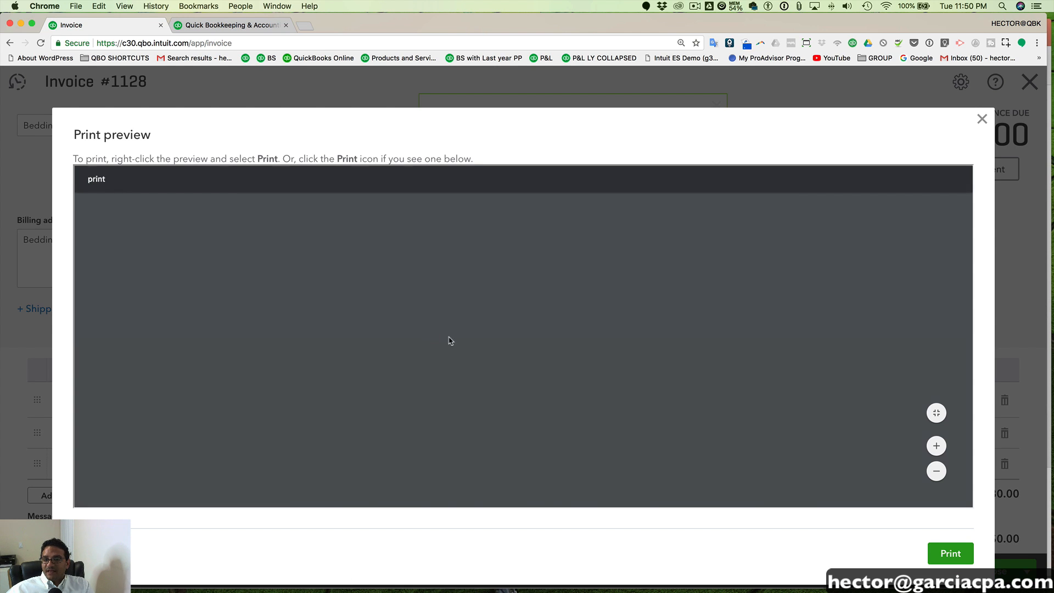
pyautogui.scroll(-3, 584, 377)
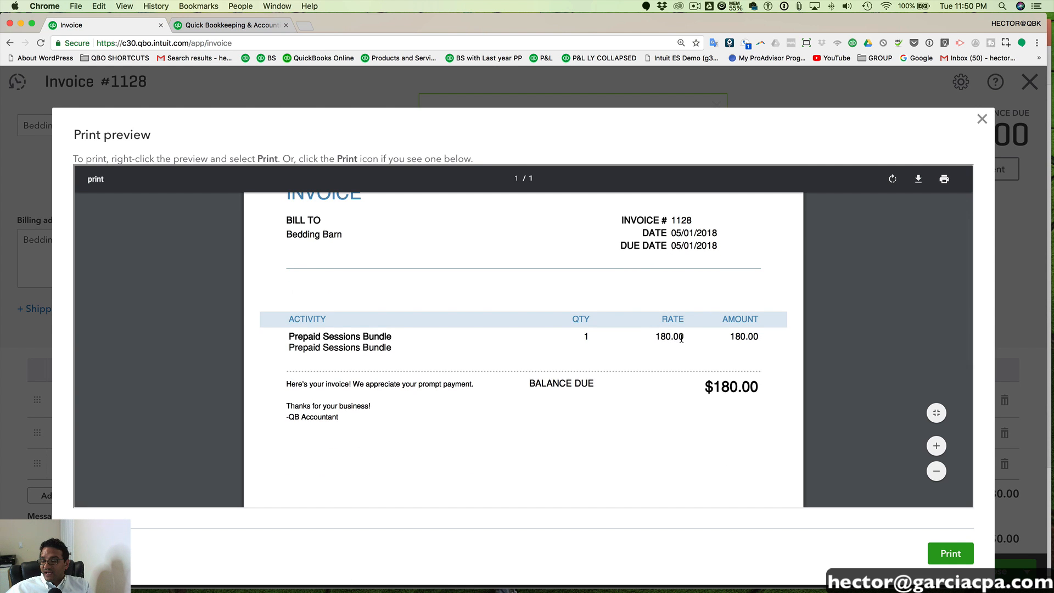
pyautogui.moveTo(654, 337); pyautogui.dragTo(679, 338)
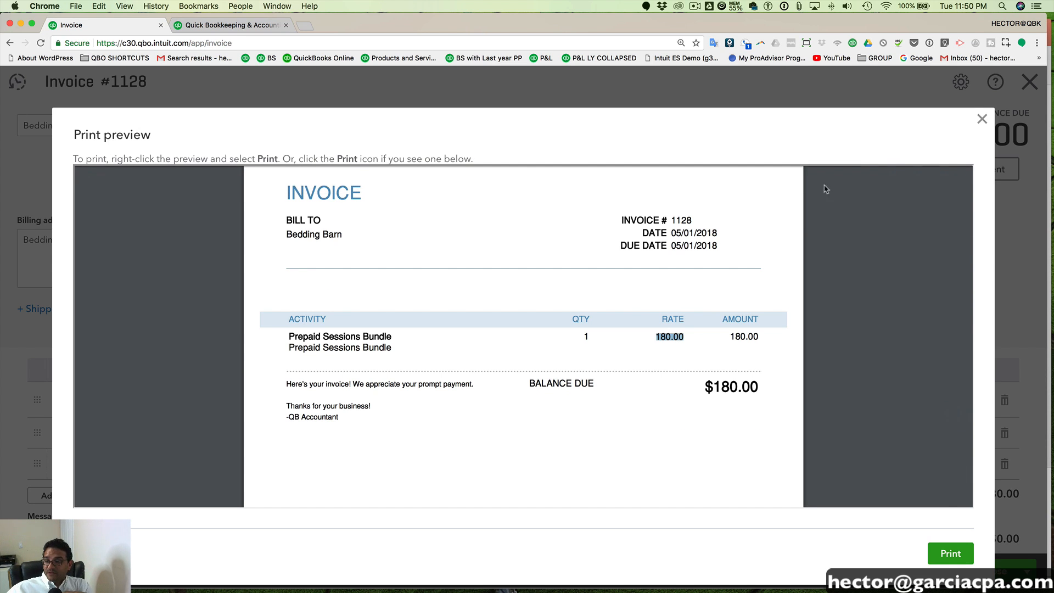
pyautogui.click(983, 120)
# Extend the bundle line's description to "Prepaid Sessions Bundle - Package that includes 6 sessions"
pyautogui.click(395, 401)
pyautogui.click(409, 399)
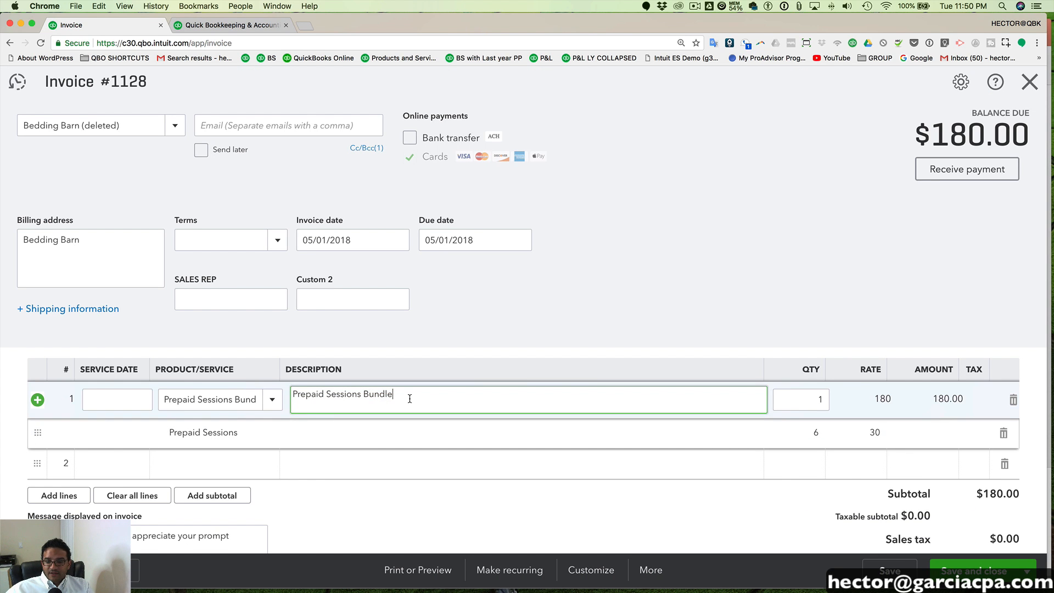
pyautogui.write('PAckage')
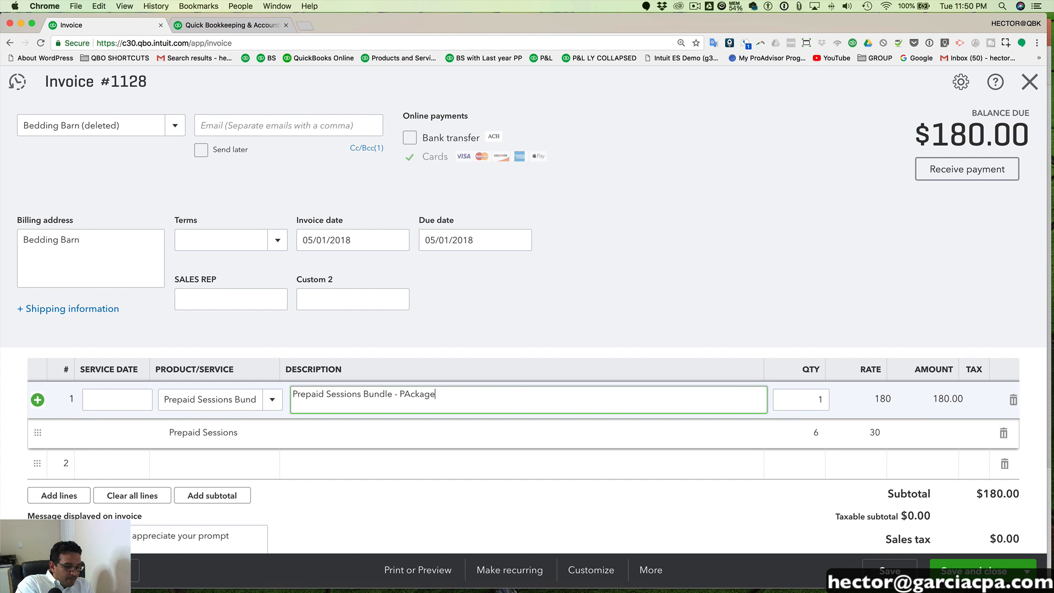
pyautogui.write(' that include')
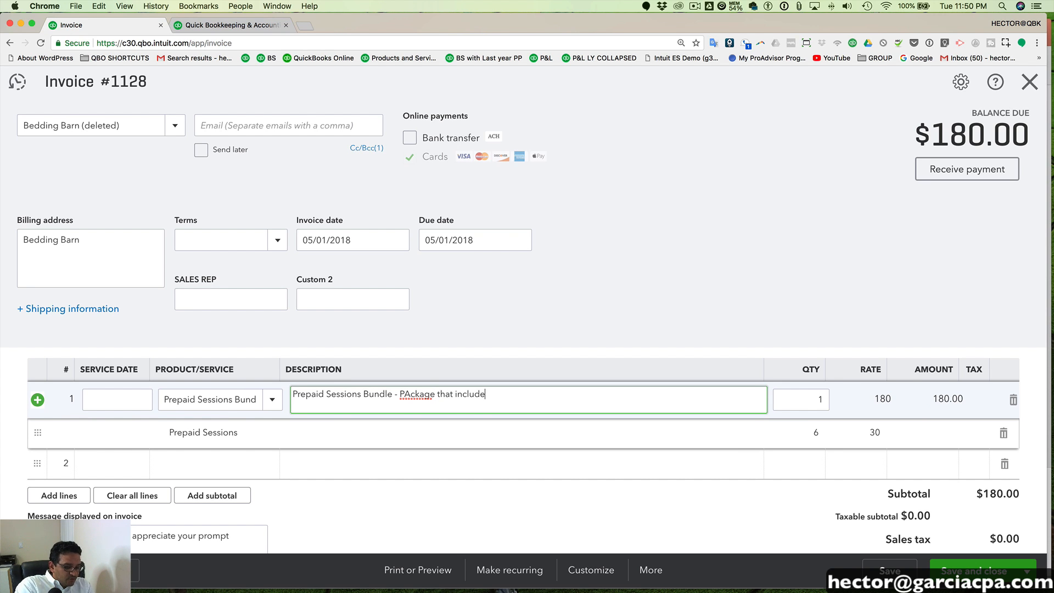
pyautogui.write('s 6 sessions')
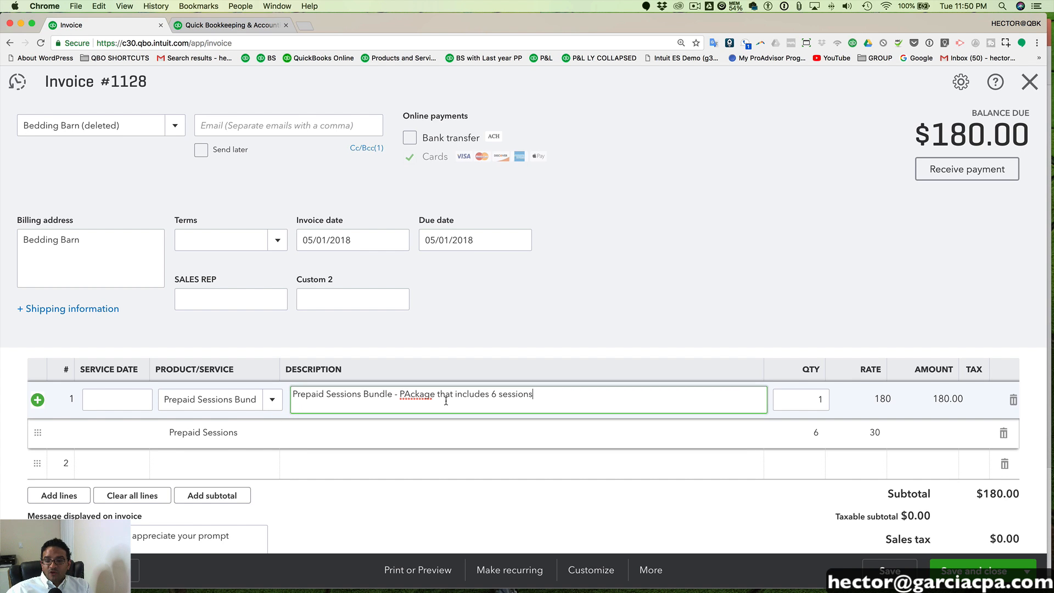
pyautogui.click(409, 394)
pyautogui.press('BackSpace')
pyautogui.write('a')
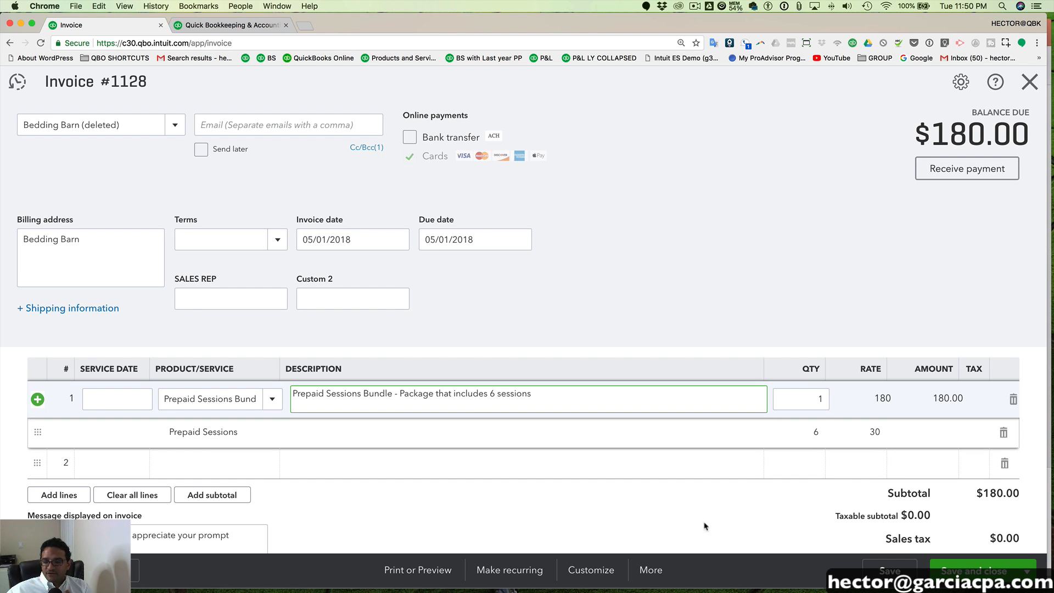
# Review the description and quantity of the bundle lines, then save and close the invoice
pyautogui.click(375, 446)
pyautogui.click(323, 436)
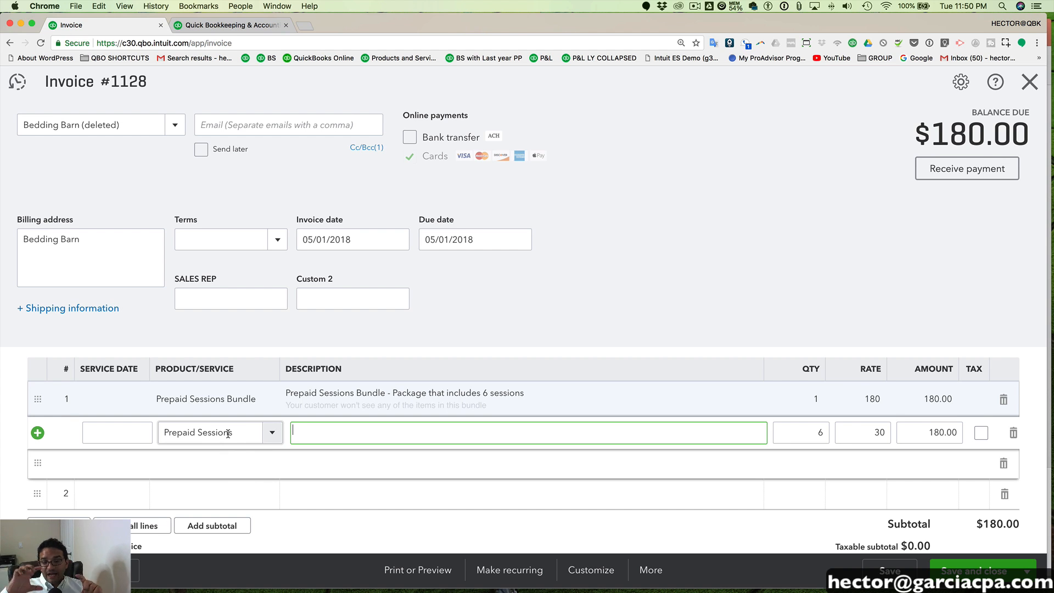
pyautogui.click(330, 403)
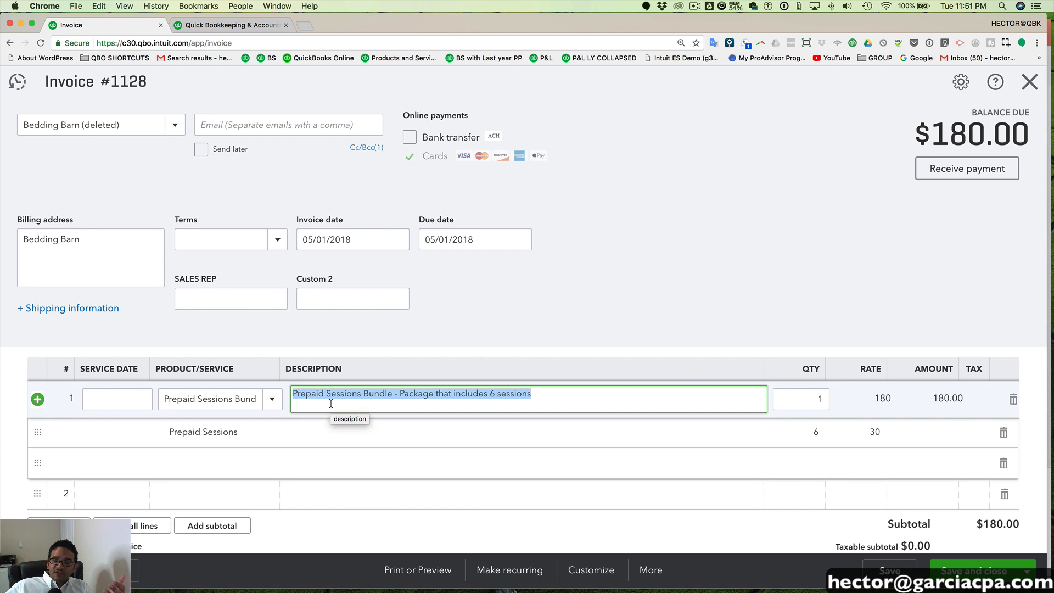
pyautogui.moveTo(332, 395); pyautogui.dragTo(860, 414)
pyautogui.press('Tab')
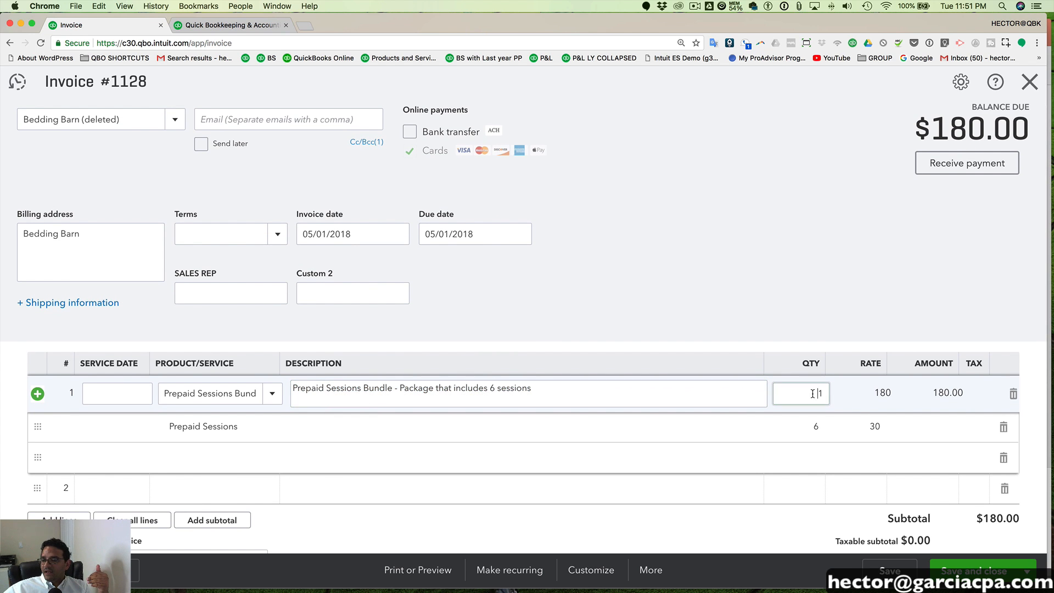
pyautogui.click(983, 571)
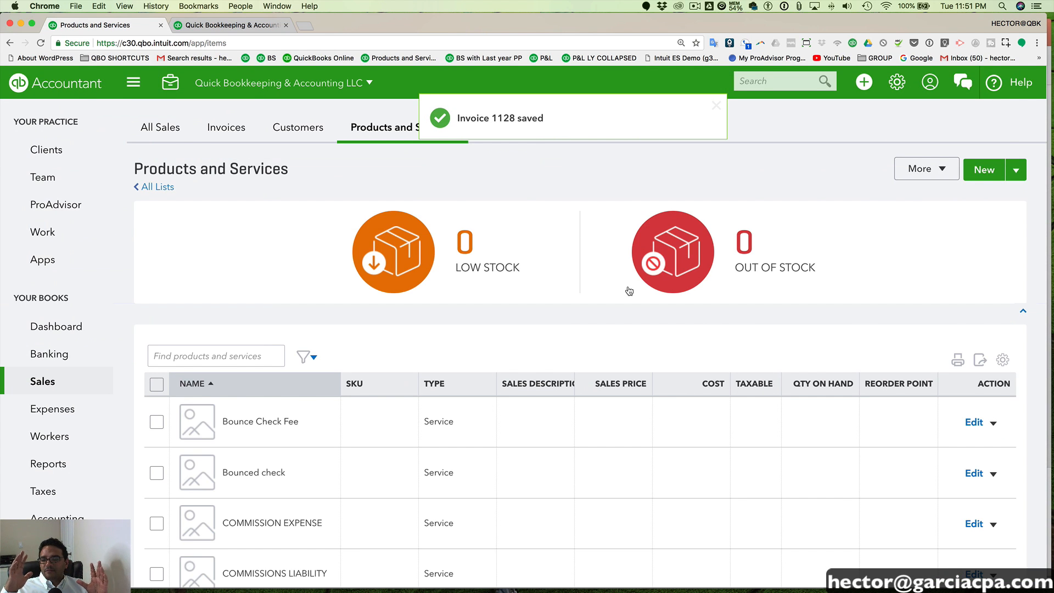
# Run the Balance Sheet report with the accounting method set to Accrual
pyautogui.click(50, 464)
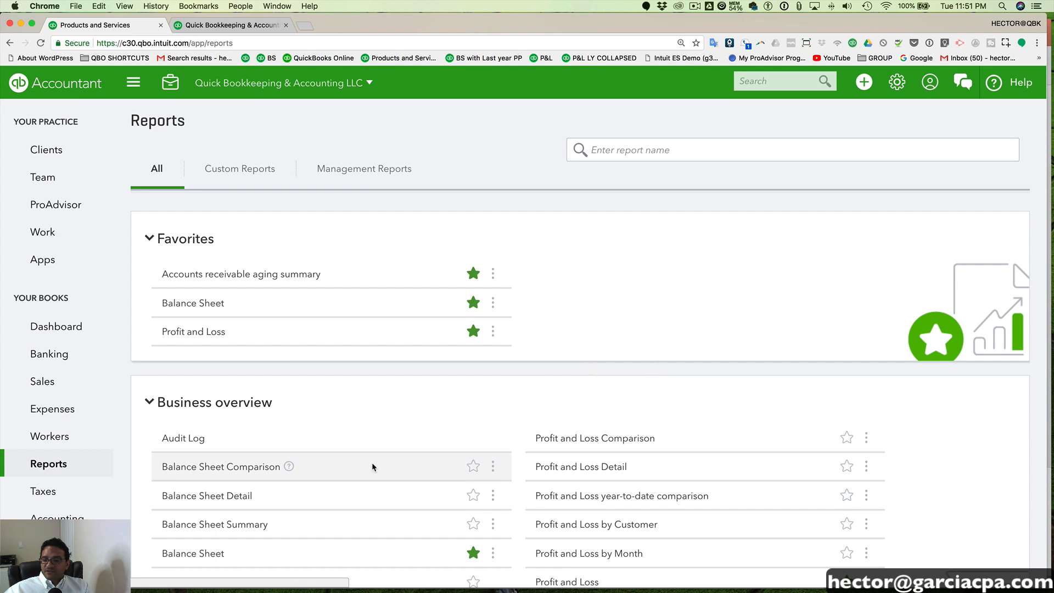
pyautogui.click(211, 554)
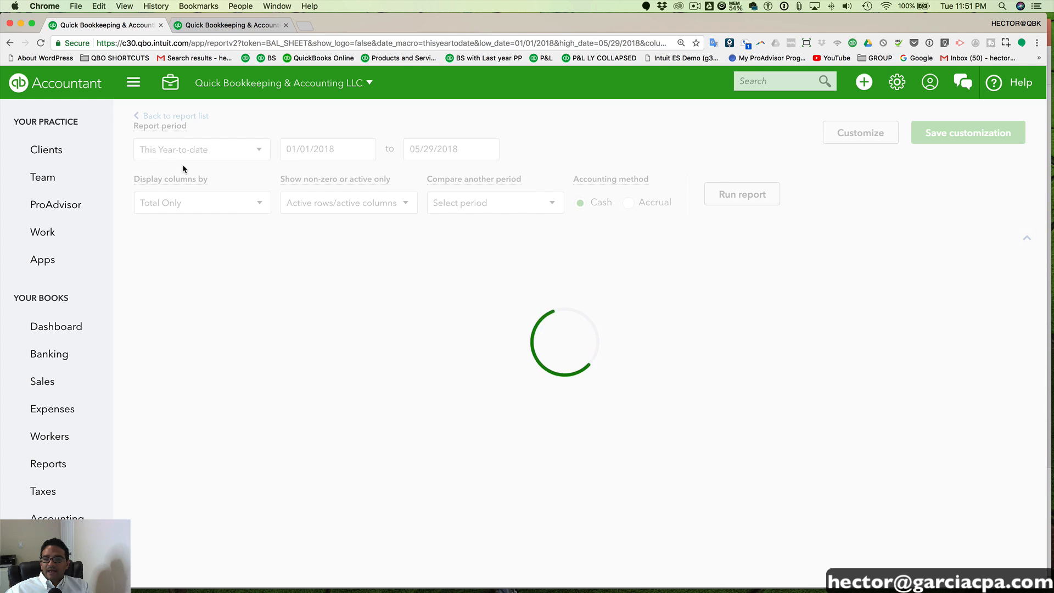
pyautogui.scroll(-5, 577, 513)
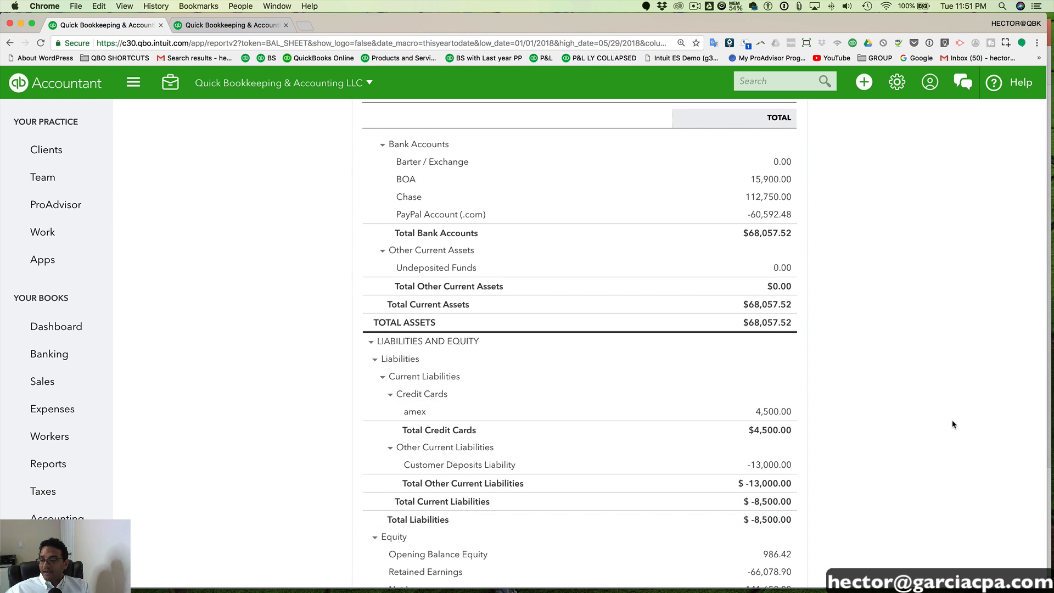
pyautogui.scroll(5, 953, 425)
pyautogui.click(846, 135)
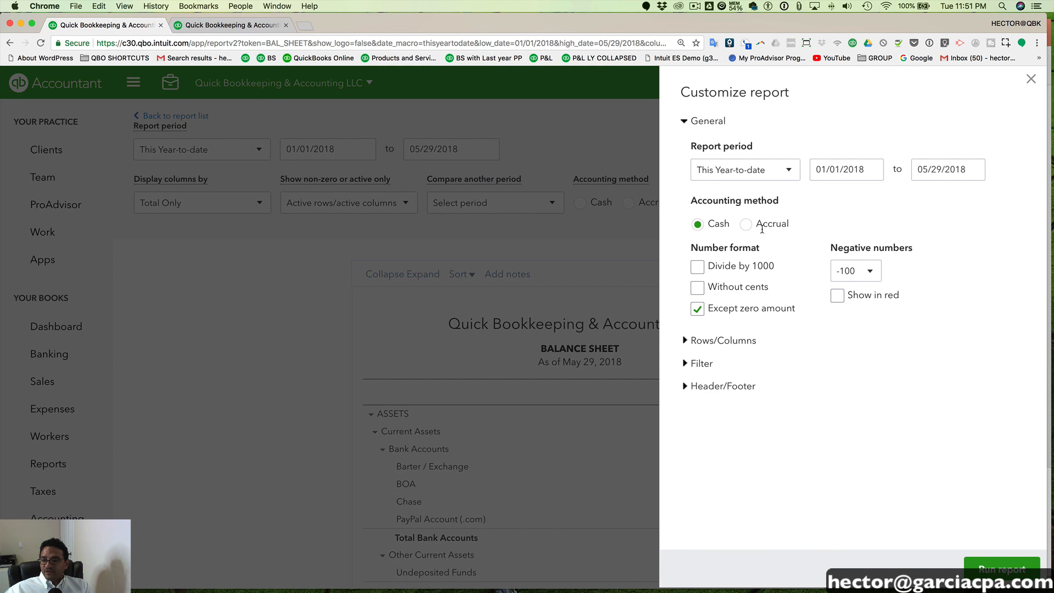
pyautogui.click(755, 228)
pyautogui.click(1001, 567)
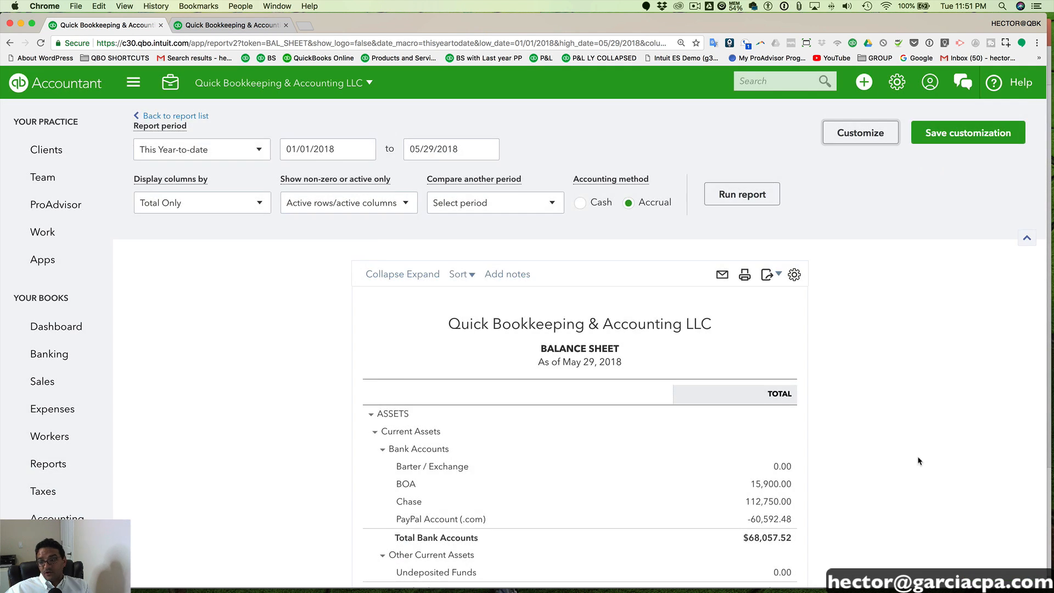
# Check the CUSTOMER LIABILITY balance under Other Current Liabilities on the balance sheet
pyautogui.scroll(-8, 879, 438)
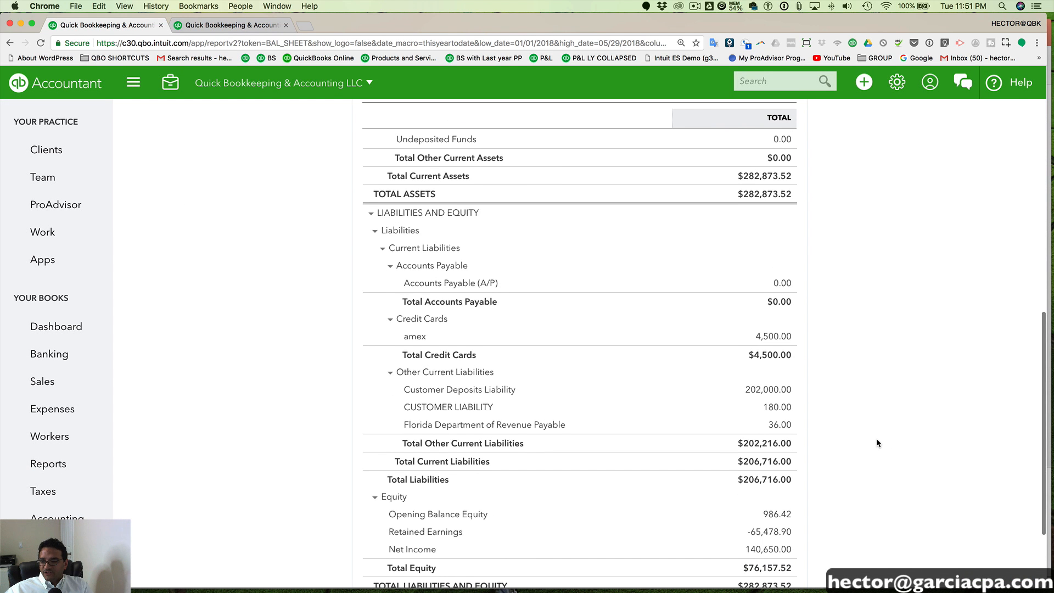
pyautogui.moveTo(799, 394); pyautogui.dragTo(759, 395)
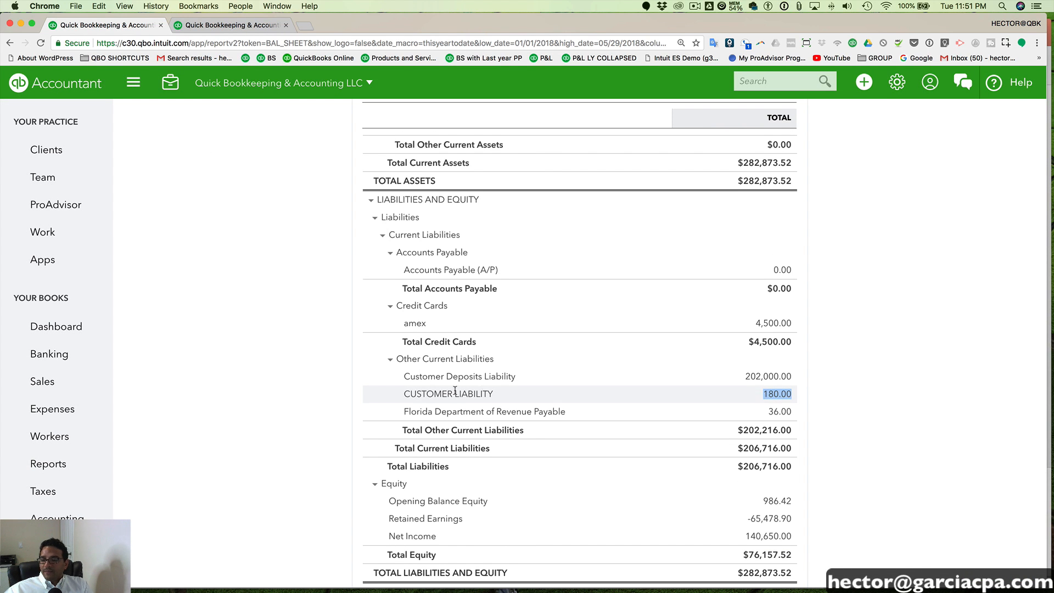
pyautogui.moveTo(404, 394); pyautogui.dragTo(494, 394)
pyautogui.moveTo(794, 395); pyautogui.dragTo(760, 396)
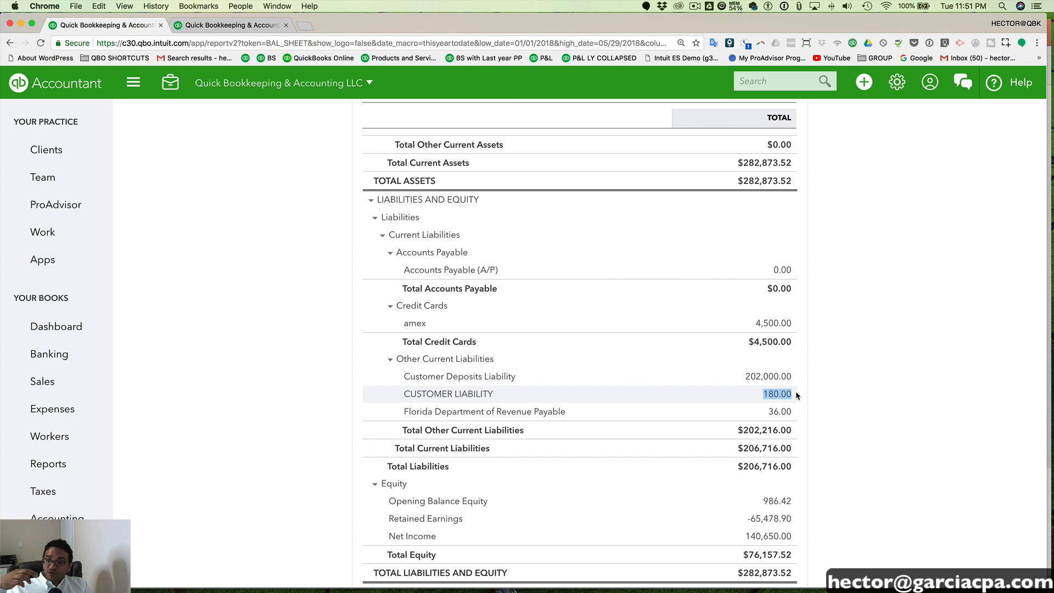
# Create a new delayed charge and date it 05/04/2018
pyautogui.click(33, 328)
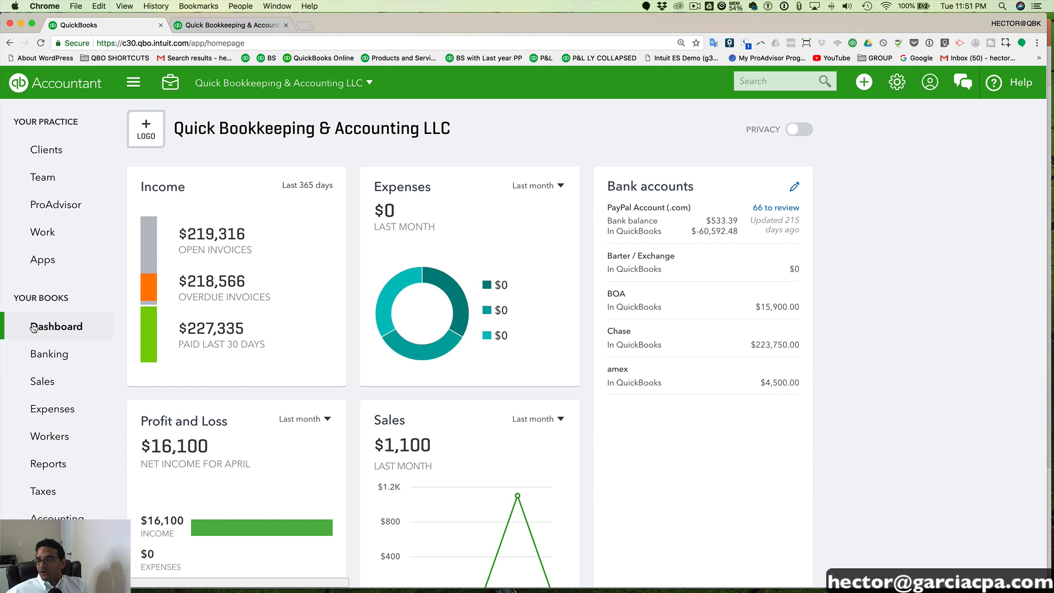
pyautogui.click(857, 87)
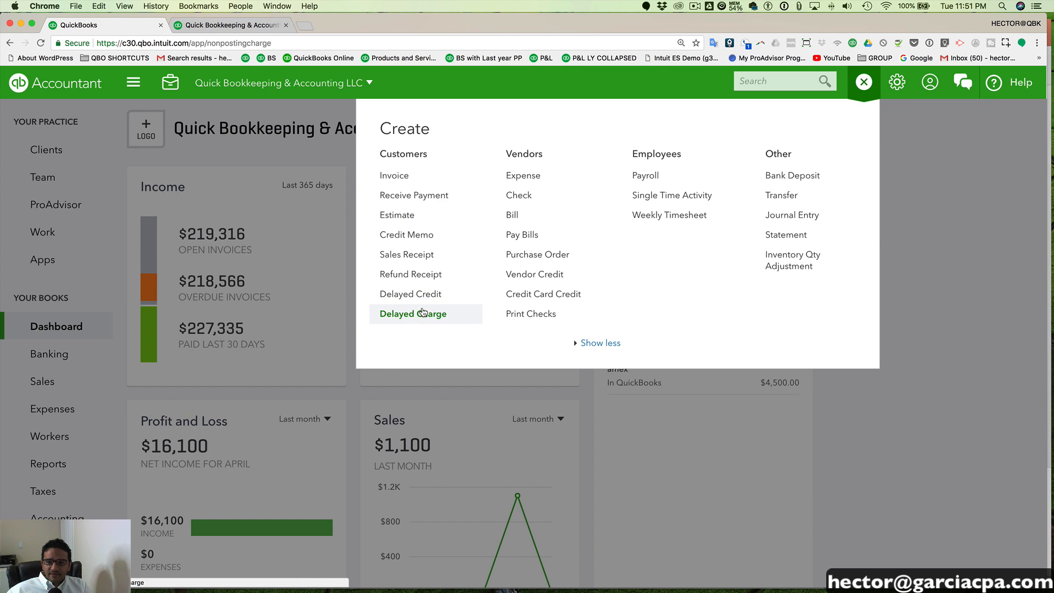
pyautogui.click(423, 313)
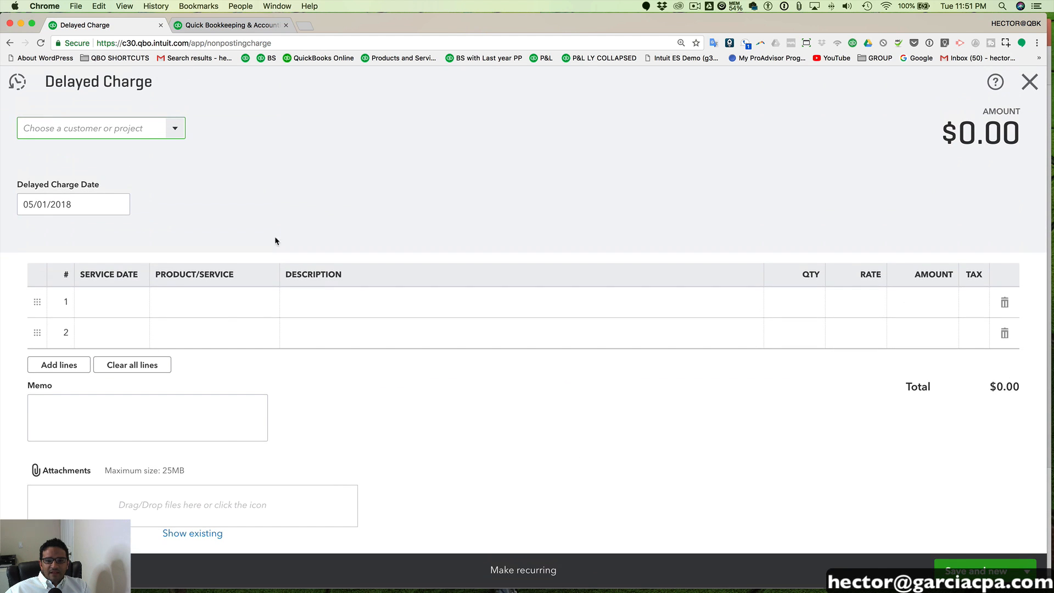
pyautogui.click(119, 204)
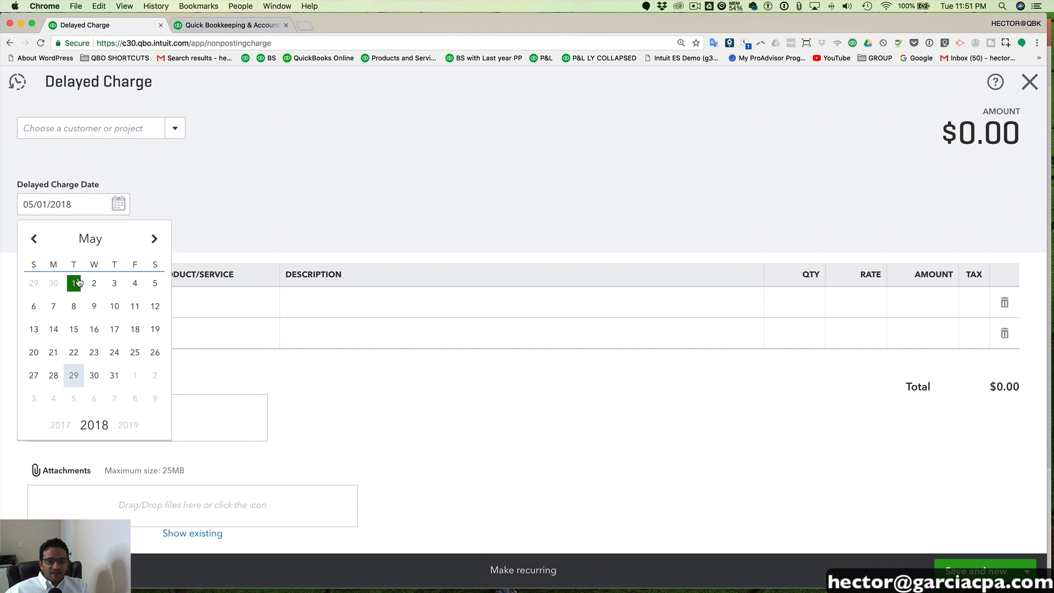
pyautogui.click(137, 283)
# Add a Session line with quantity 1 and a rate of 30 to the delayed charge
pyautogui.click(206, 300)
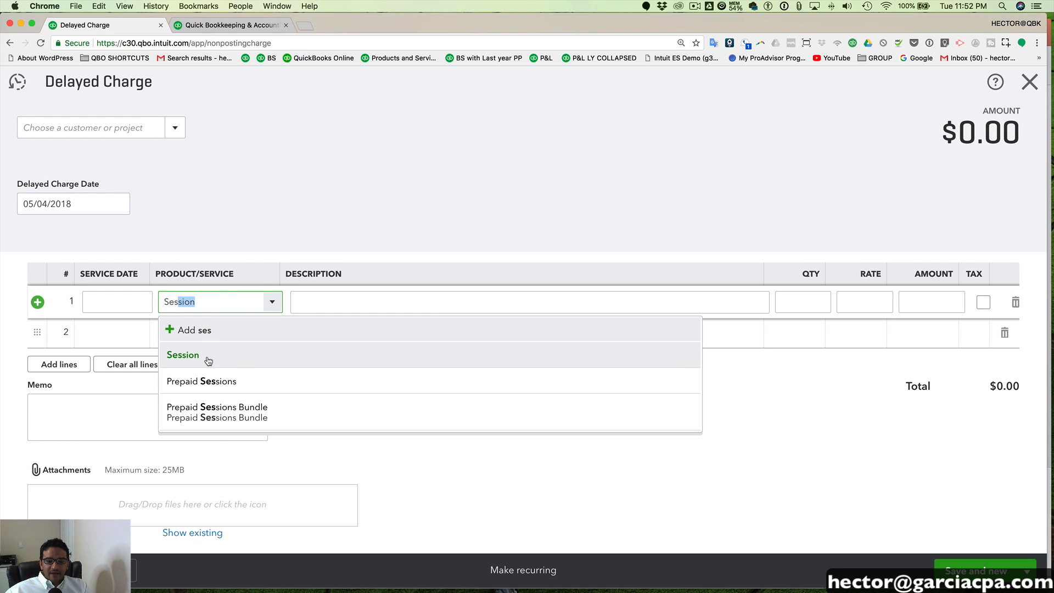
pyautogui.click(211, 354)
pyautogui.click(822, 301)
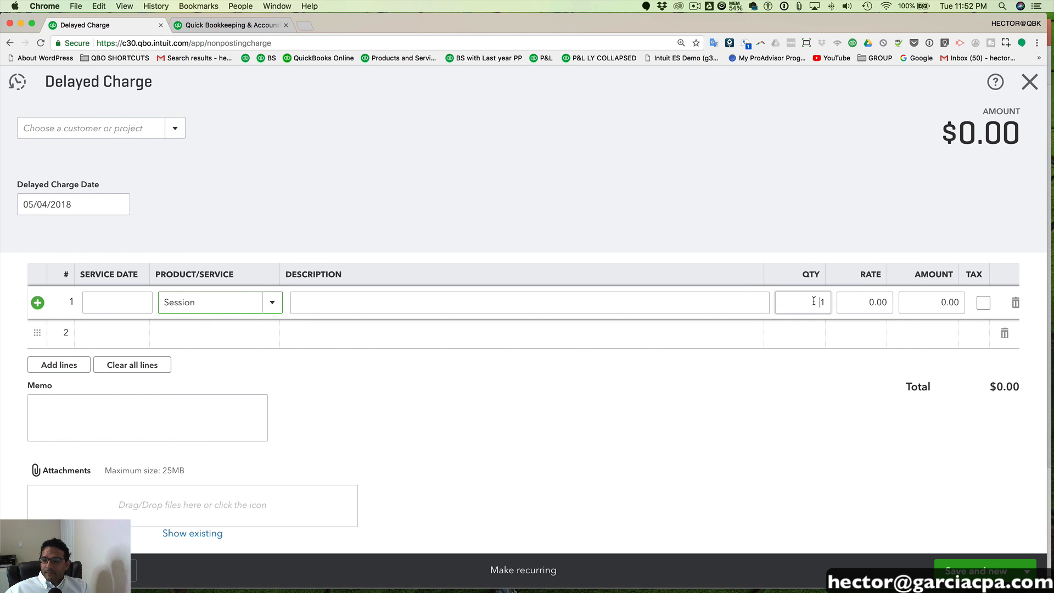
pyautogui.press('Tab')
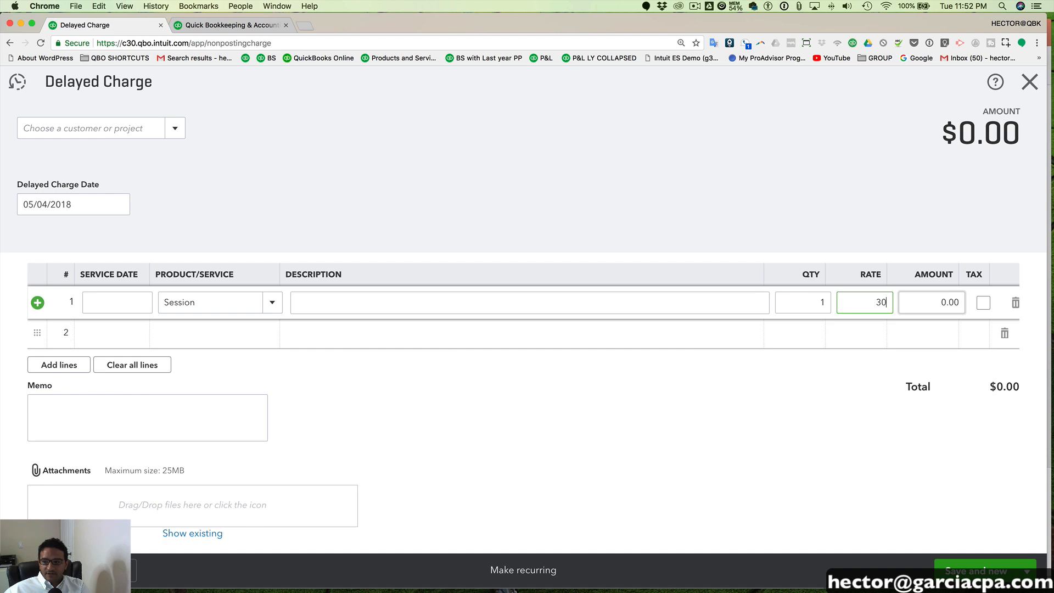
# Add a second line for Prepaid Sessions with quantity 1 and a rate of -30
pyautogui.click(185, 339)
pyautogui.write('p')
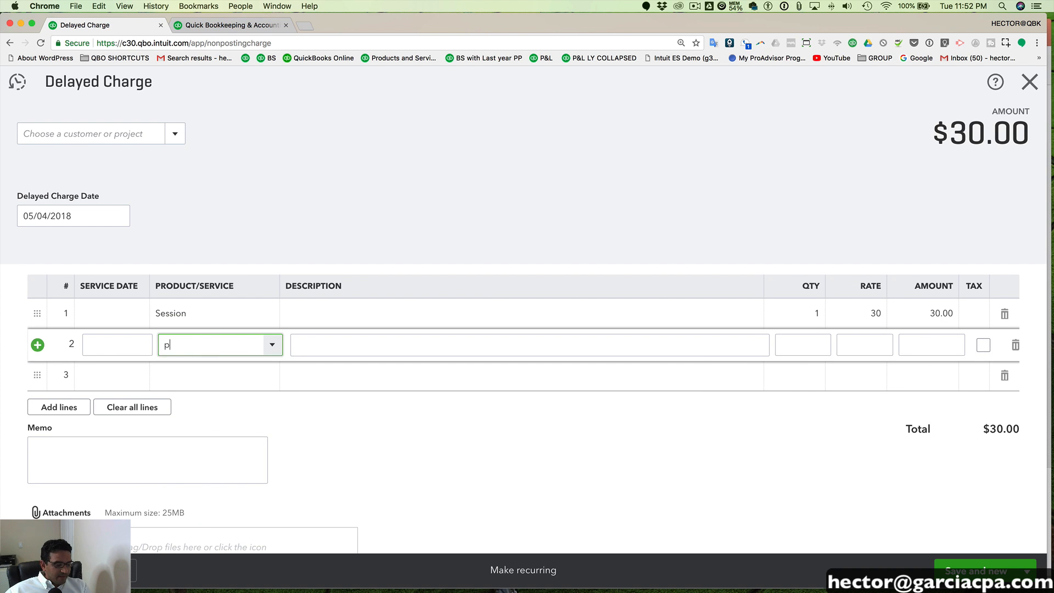
pyautogui.write('repaid Sessions')
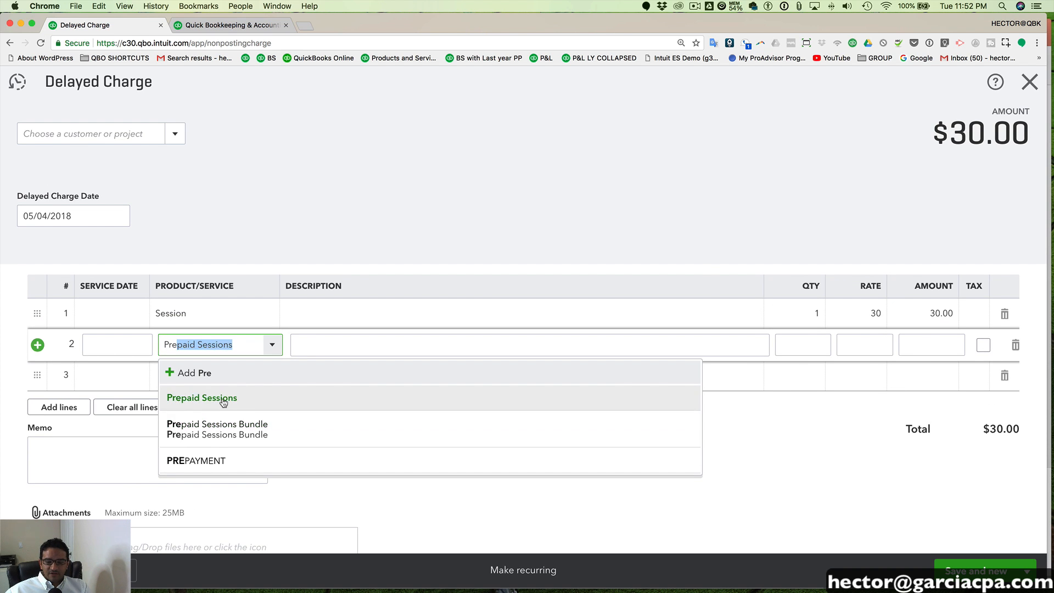
pyautogui.click(223, 403)
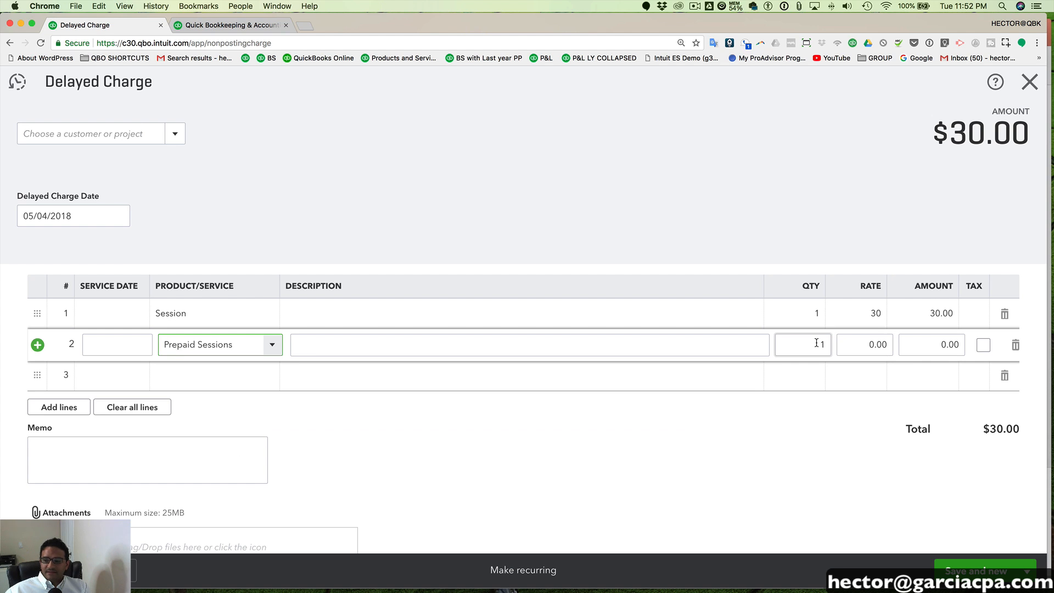
pyautogui.click(863, 345)
pyautogui.write('-30')
pyautogui.press('Tab')
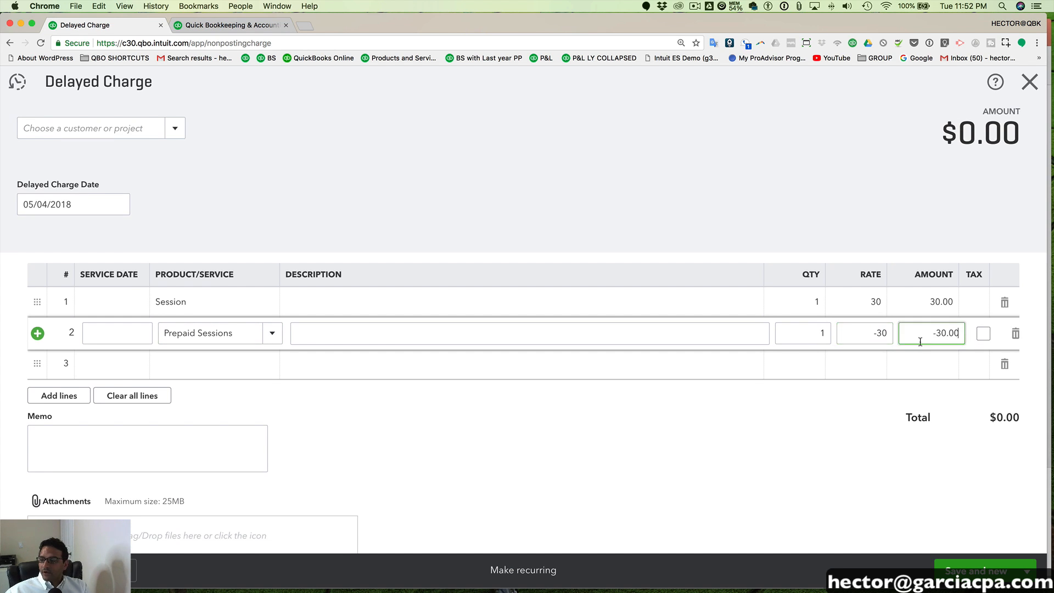
# Review the delayed charge's total amount and its Session and Prepaid Sessions lines
pyautogui.moveTo(944, 136); pyautogui.dragTo(1021, 137)
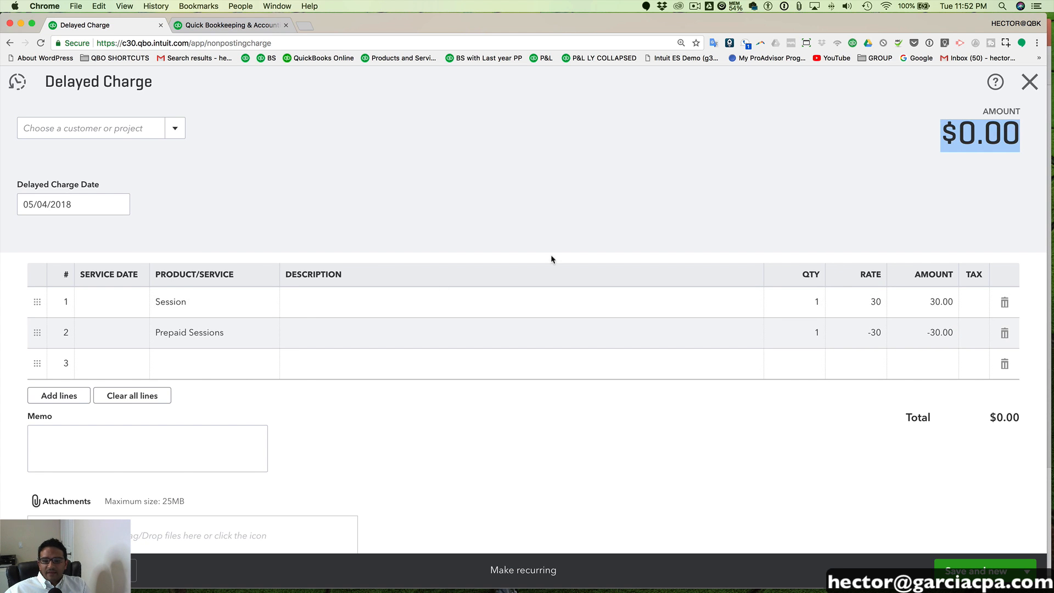
pyautogui.click(220, 302)
pyautogui.click(223, 333)
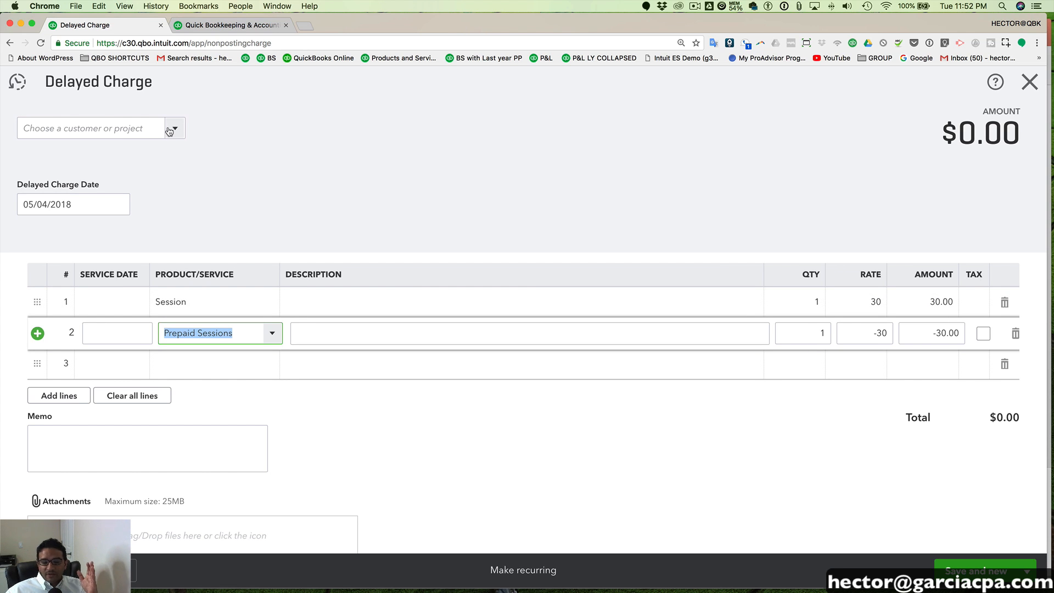
pyautogui.click(183, 300)
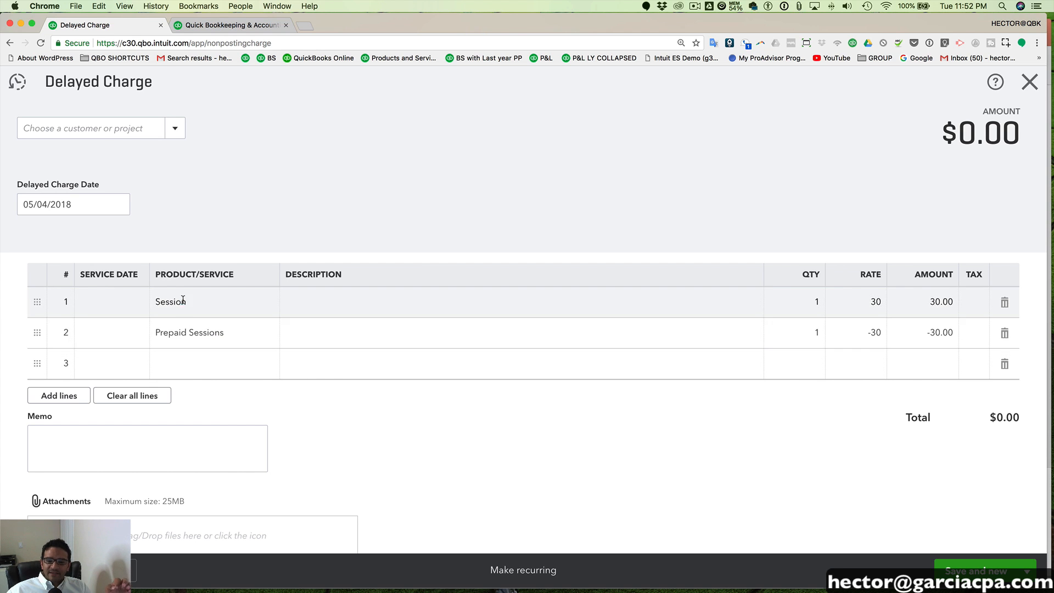
pyautogui.click(224, 334)
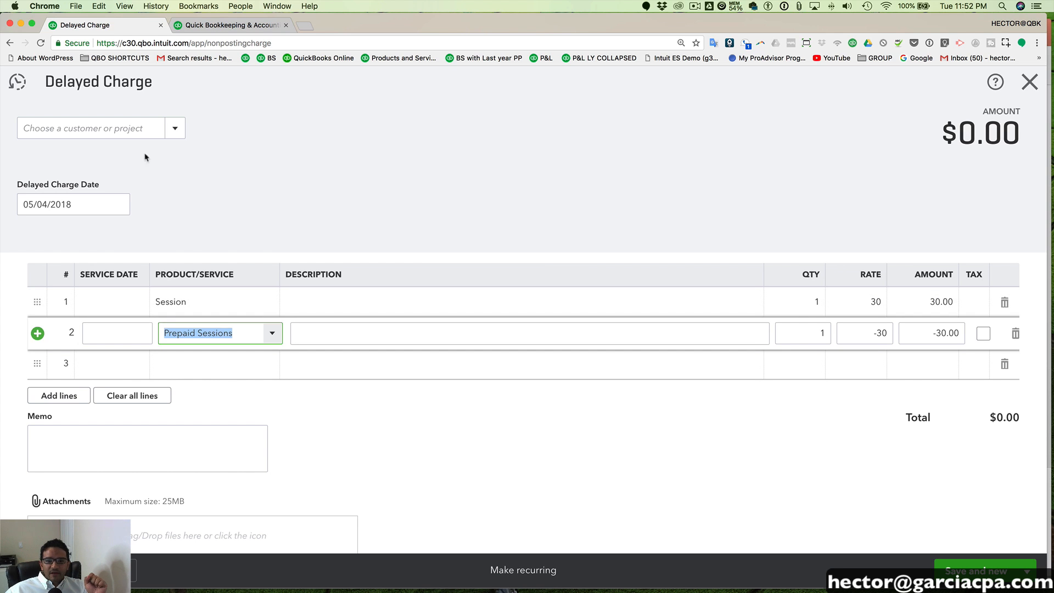
# Assign the delayed charge to the customer Bedding Barn (deleted), then save and close it
pyautogui.click(25, 127)
pyautogui.scroll(-3, 97, 313)
pyautogui.scroll(-5, 97, 313)
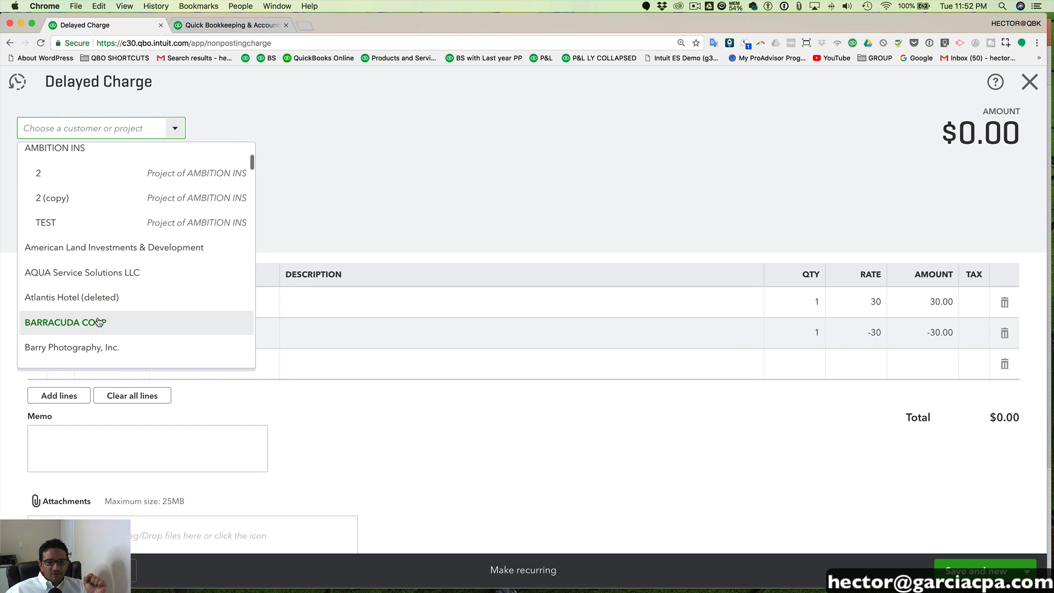
pyautogui.click(86, 285)
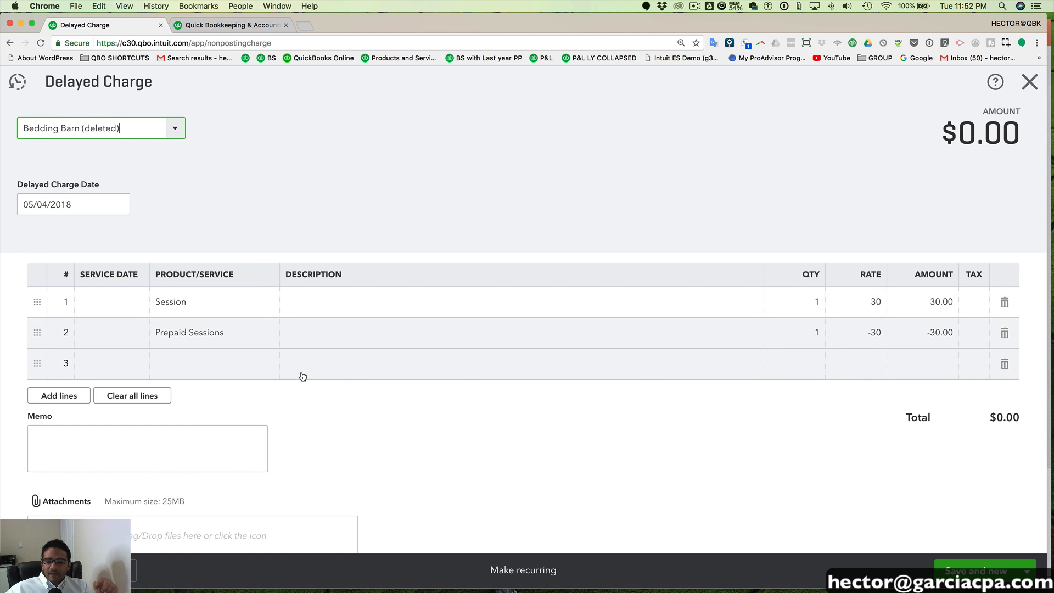
pyautogui.click(1027, 572)
pyautogui.click(961, 548)
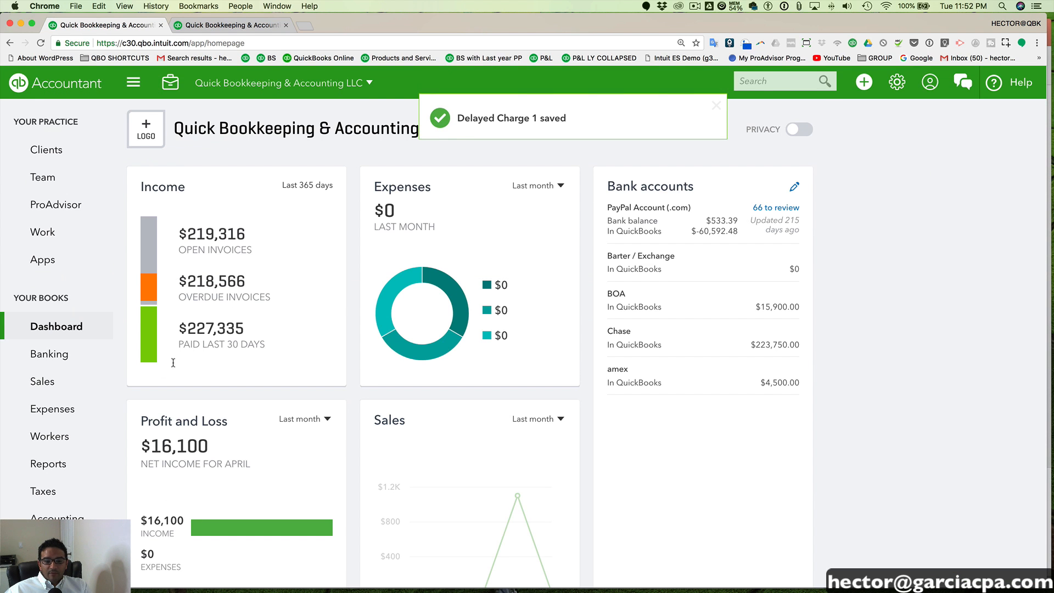
# Run the Balance Sheet report again on an Accrual basis for This Year-to-date
pyautogui.click(44, 464)
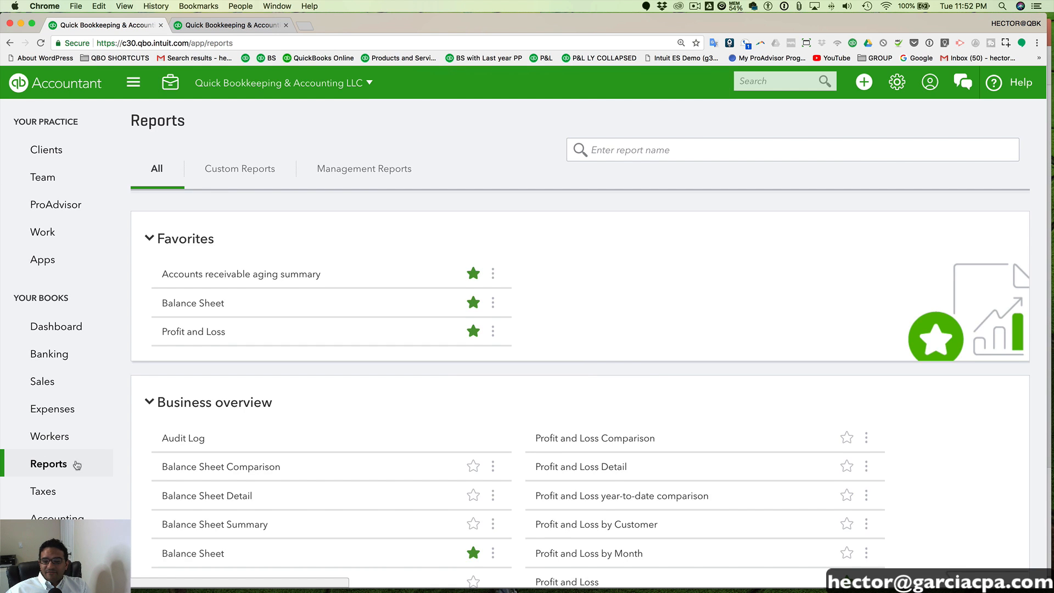
pyautogui.scroll(-2, 220, 525)
pyautogui.click(201, 496)
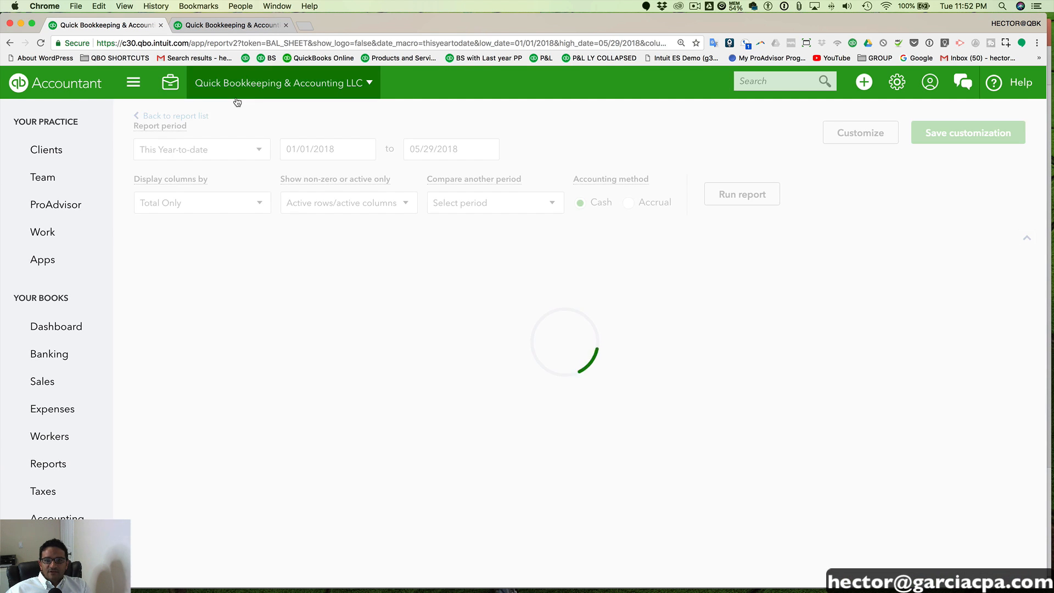
pyautogui.scroll(-3, 428, 386)
pyautogui.scroll(3, 662, 185)
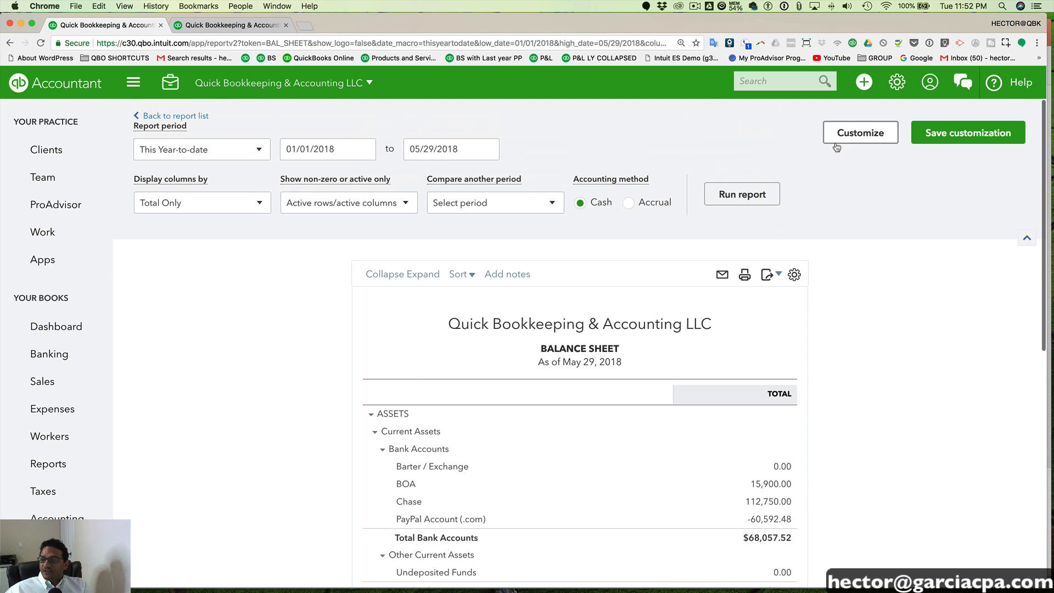
pyautogui.scroll(-3, 891, 129)
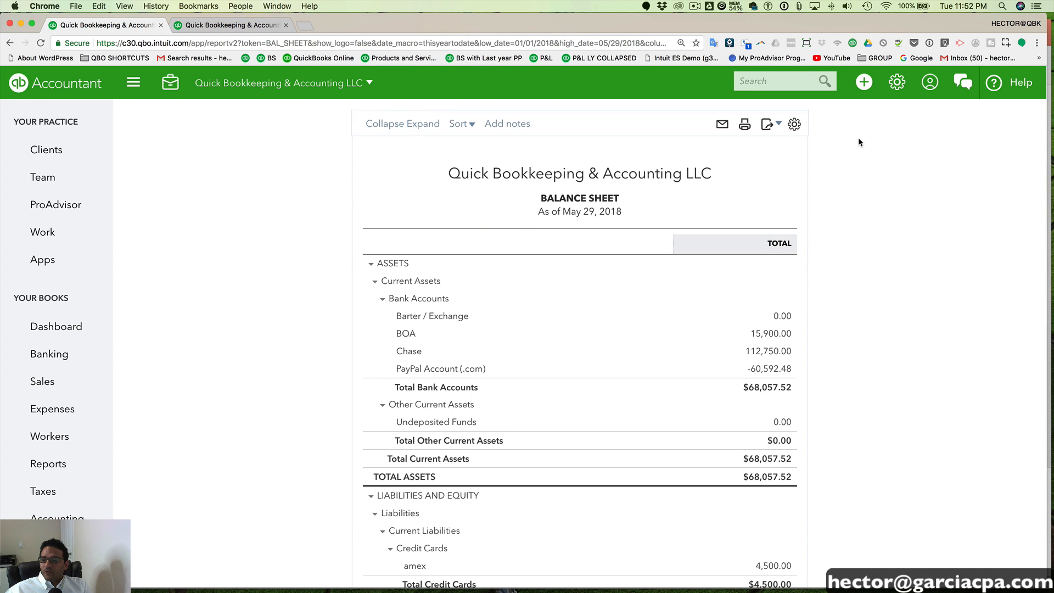
pyautogui.scroll(3, 860, 139)
pyautogui.click(860, 133)
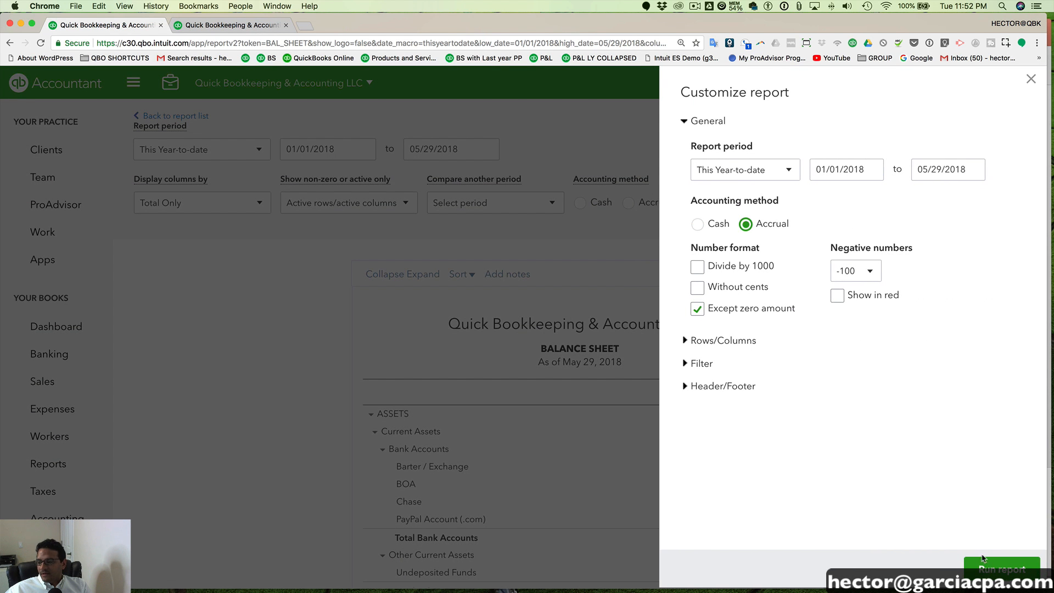
pyautogui.click(983, 557)
# Recheck the CUSTOMER LIABILITY amount under Other Current Liabilities after the delayed charge entry
pyautogui.scroll(-7, 707, 242)
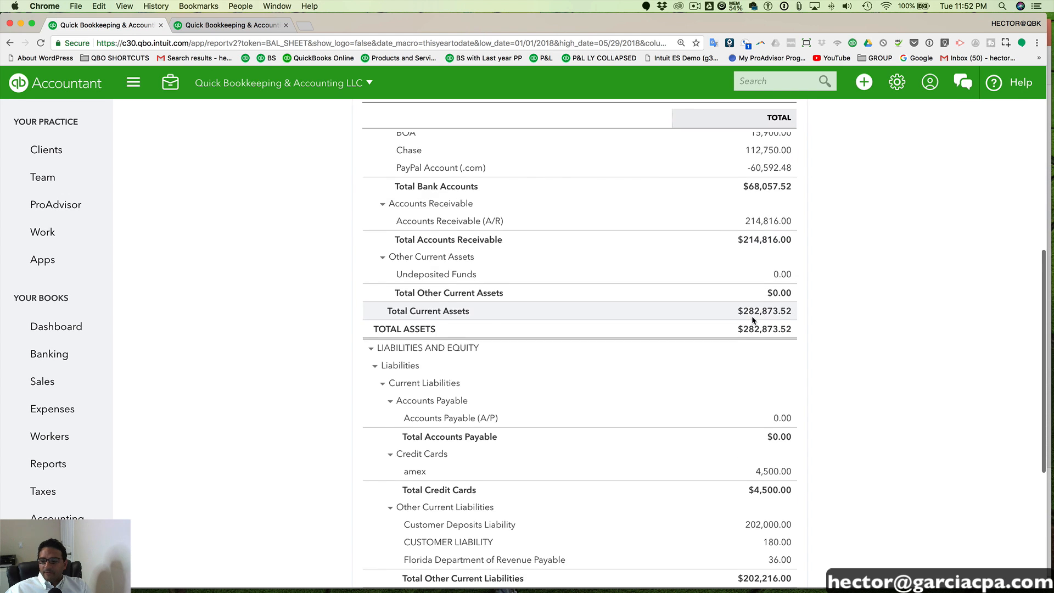
pyautogui.scroll(-2, 754, 320)
pyautogui.moveTo(794, 462); pyautogui.dragTo(763, 463)
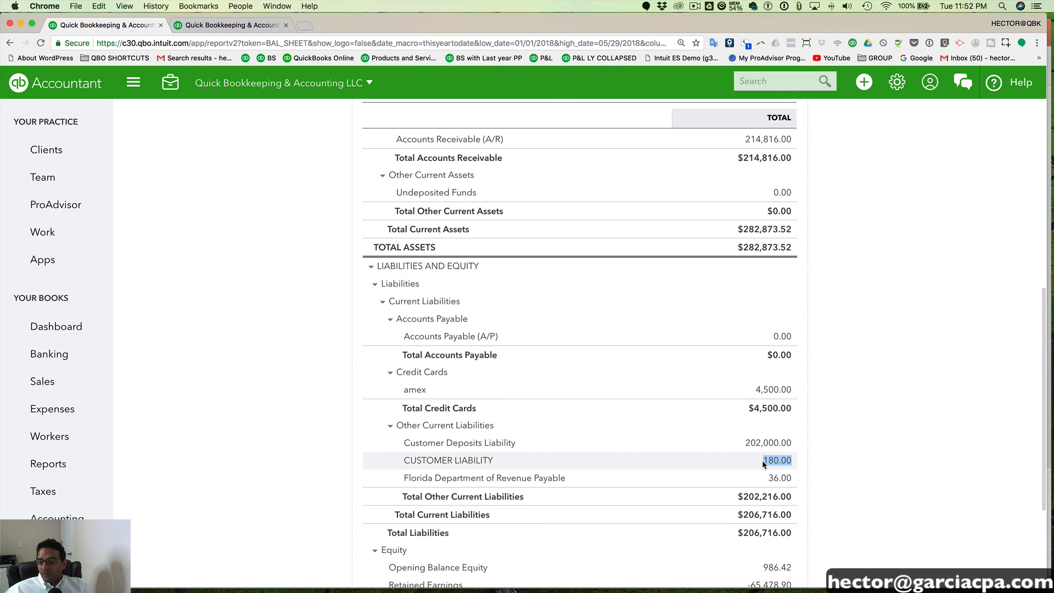
pyautogui.scroll(7, 828, 436)
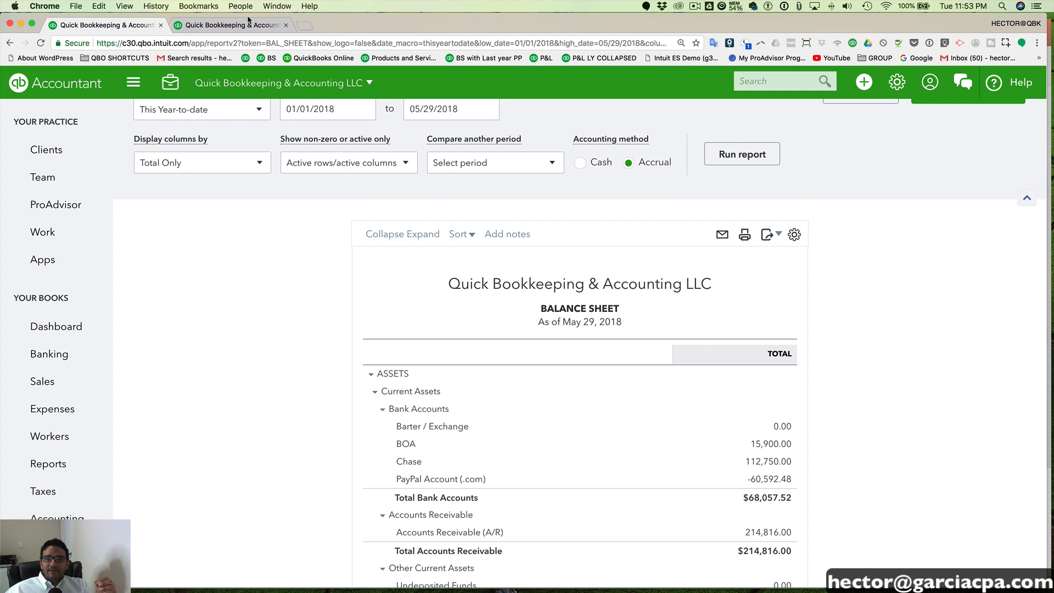
# Start another delayed charge in the second browser tab and date it 05/11/2018
pyautogui.click(244, 24)
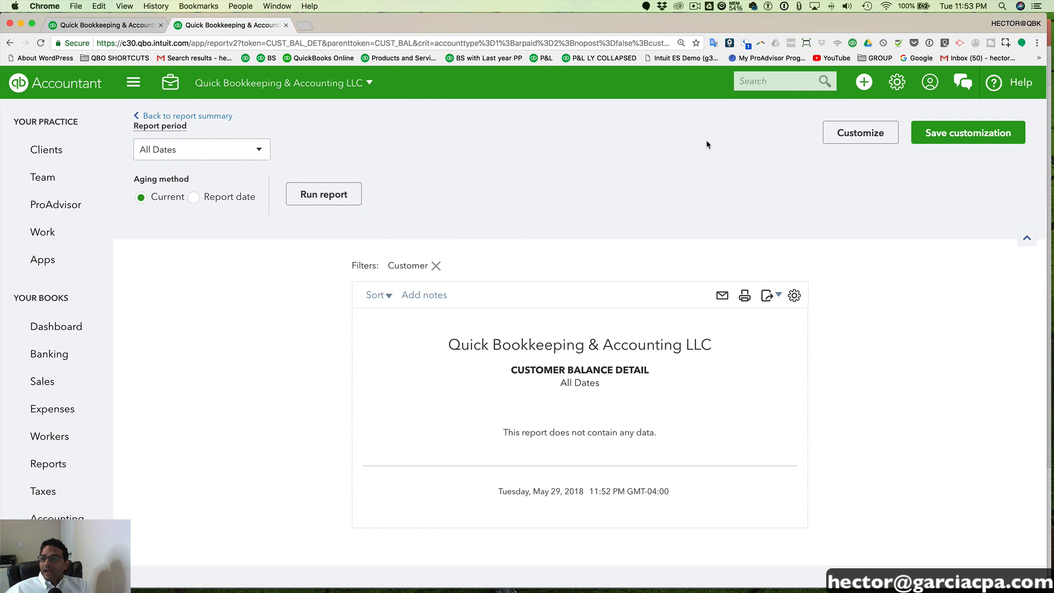
pyautogui.click(864, 81)
pyautogui.click(417, 314)
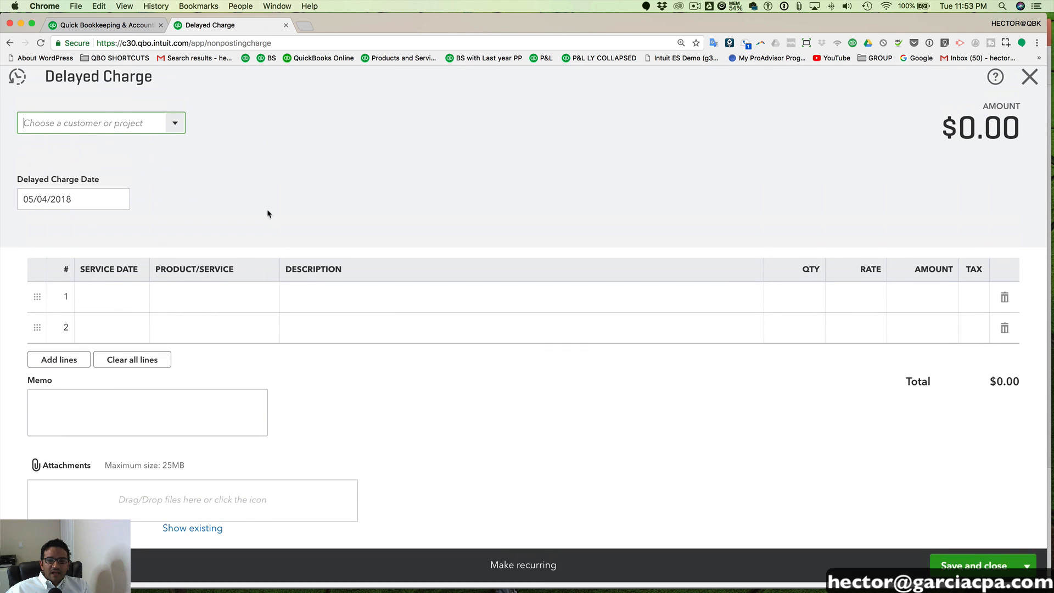
pyautogui.click(119, 204)
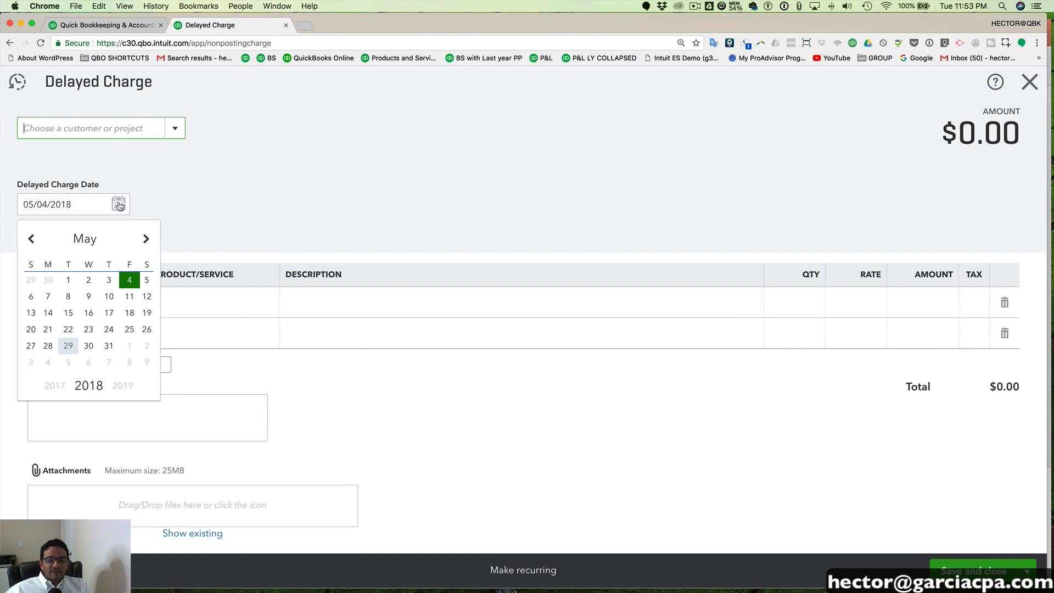
pyautogui.click(131, 297)
# Enter Session as the first line of the 05/11/2018 delayed charge at a rate of 30
pyautogui.click(197, 302)
pyautogui.write('ses')
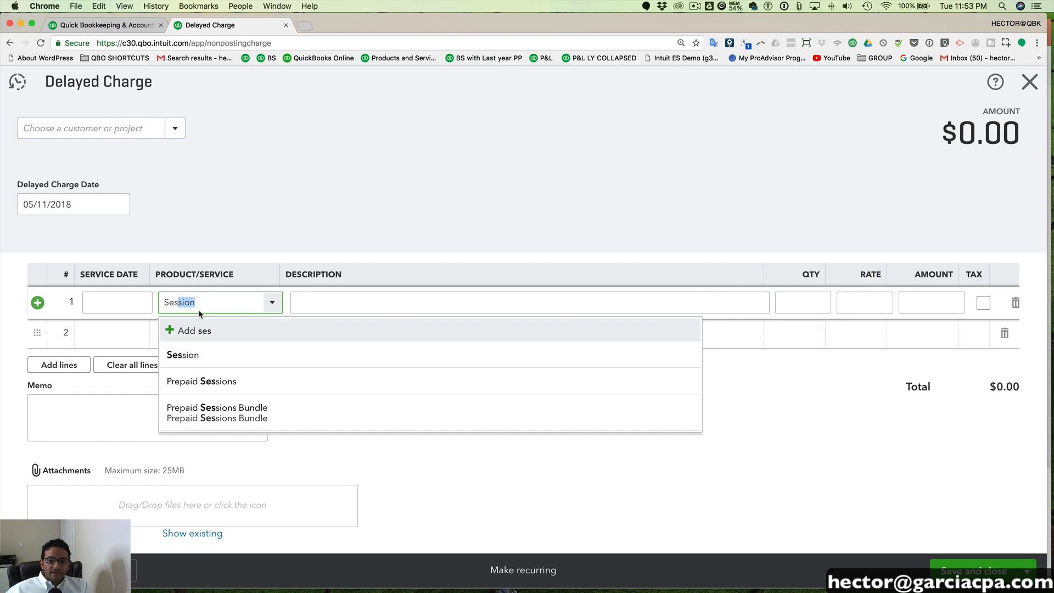
pyautogui.click(193, 356)
pyautogui.click(893, 305)
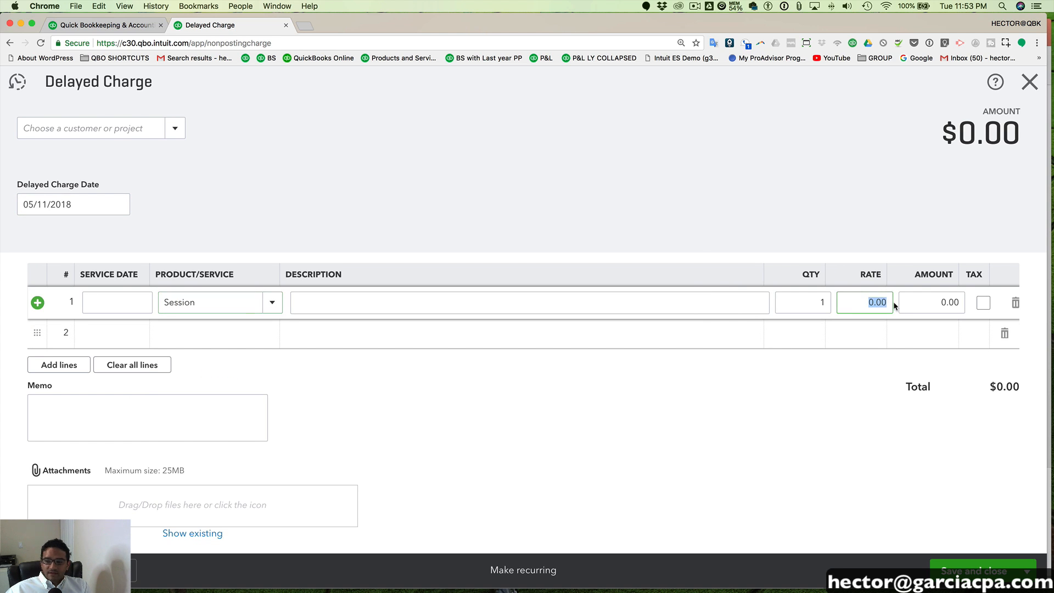
pyautogui.write('30')
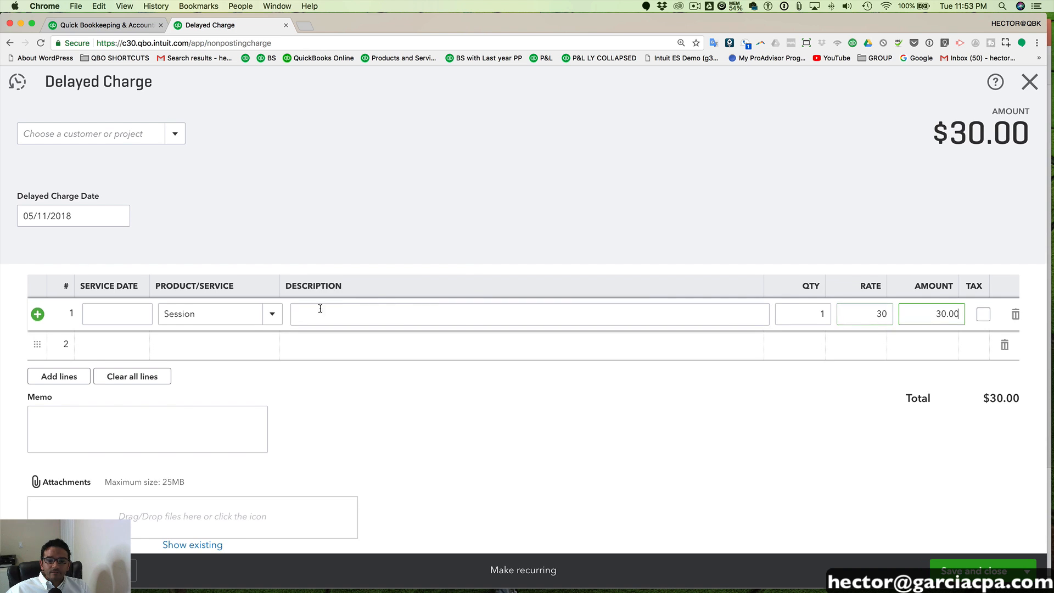
# Enter Prepaid Sessions as the second line of the 05/11/2018 delayed charge at a rate of -30
pyautogui.click(211, 338)
pyautogui.write('prep')
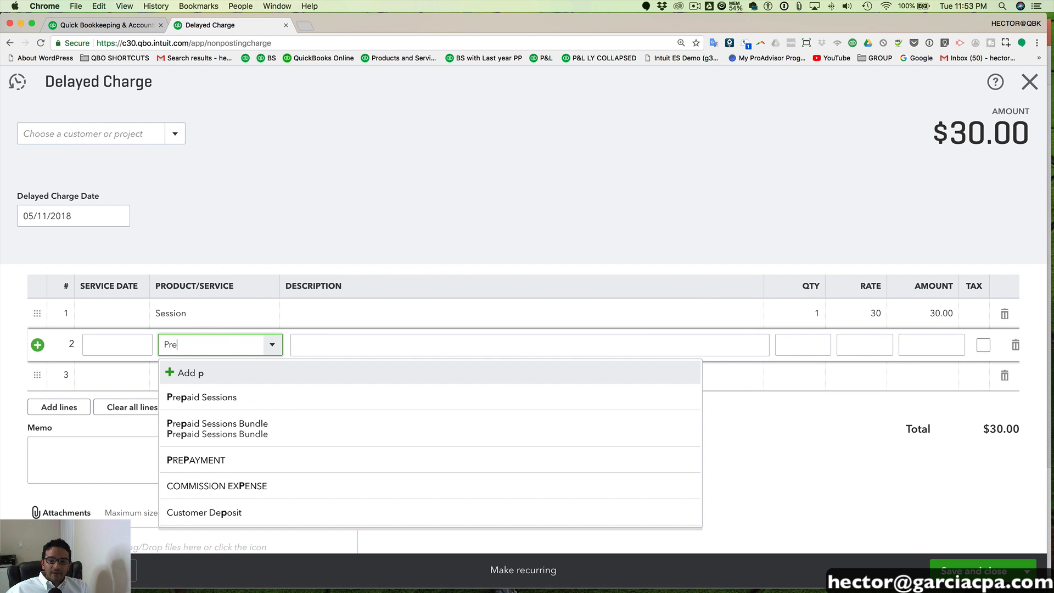
pyautogui.press('Return')
pyautogui.click(864, 344)
pyautogui.write('-30')
pyautogui.press('Tab')
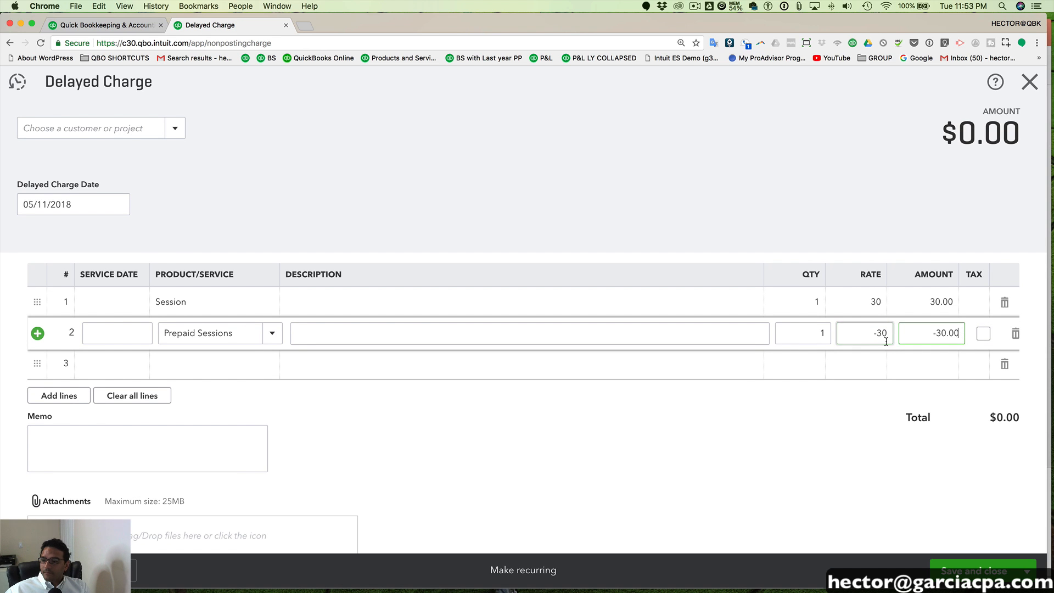
# Change the Prepaid Sessions line of the 05/11/2018 delayed charge to quantity -1 at a rate of 30
pyautogui.click(795, 341)
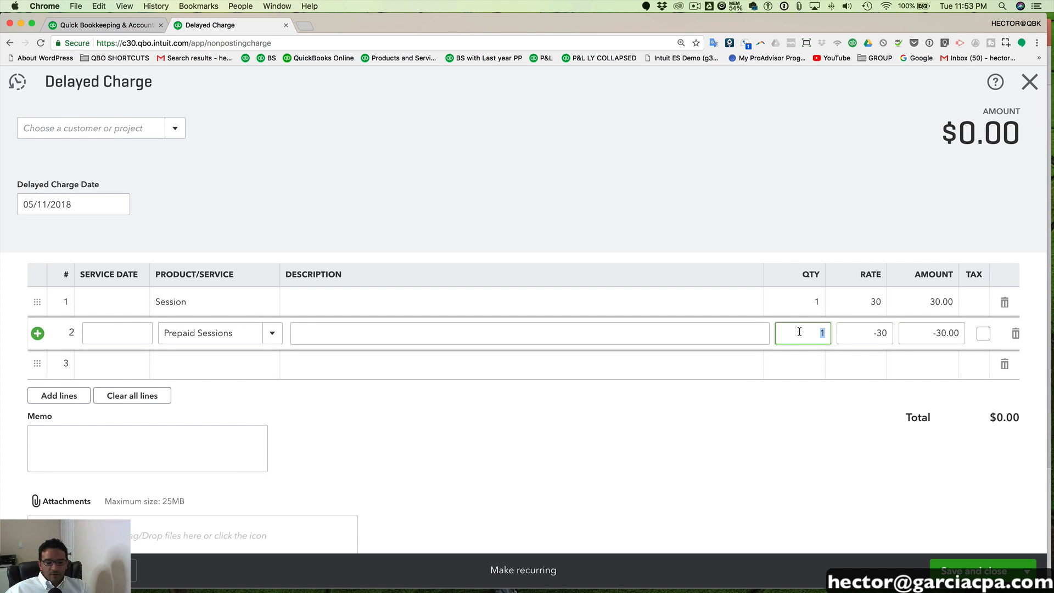
pyautogui.write('-1')
pyautogui.press('Tab')
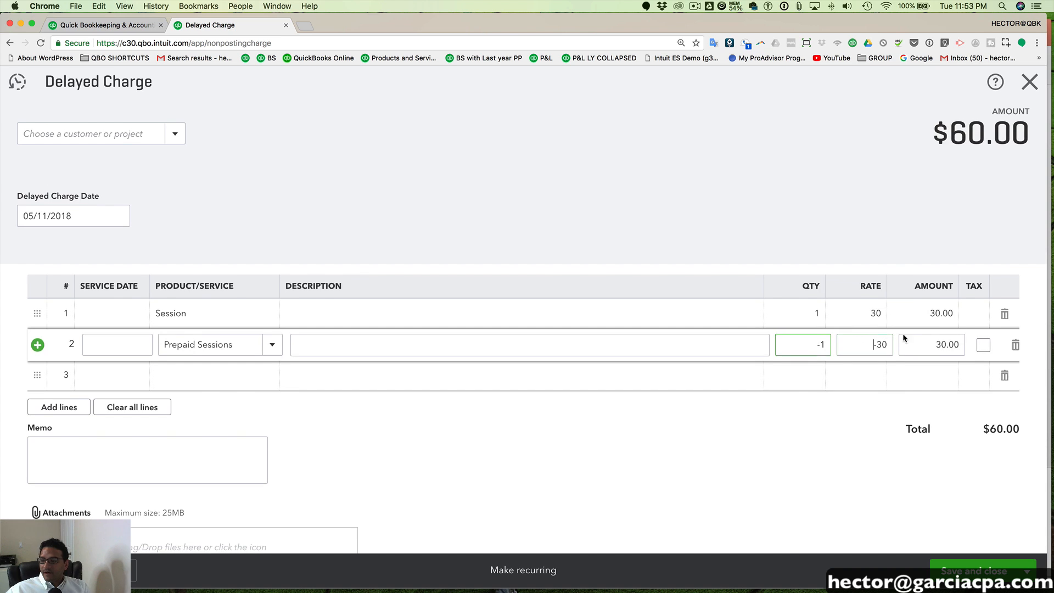
pyautogui.write('3')
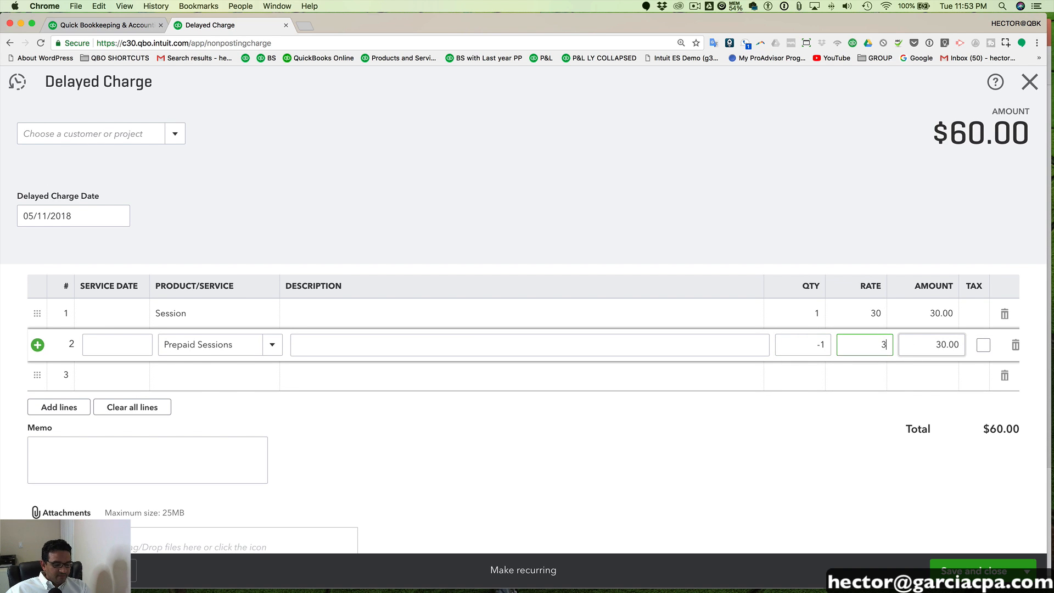
pyautogui.write('0')
pyautogui.press('Tab')
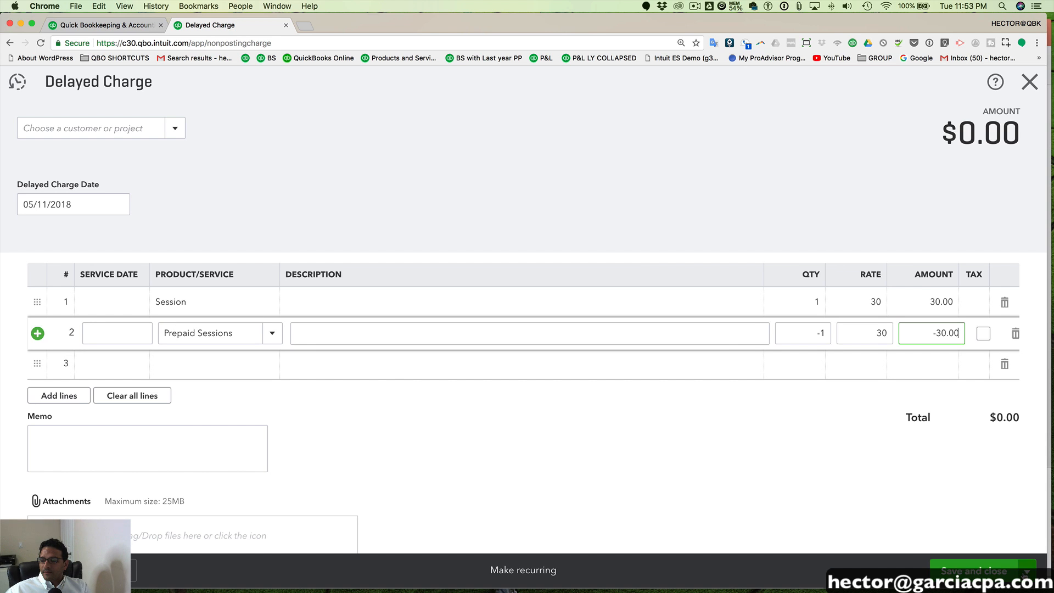
# Assign the 05/11/2018 delayed charge to customer Bedding Barn (deleted), then save it and start a new one
pyautogui.click(1027, 573)
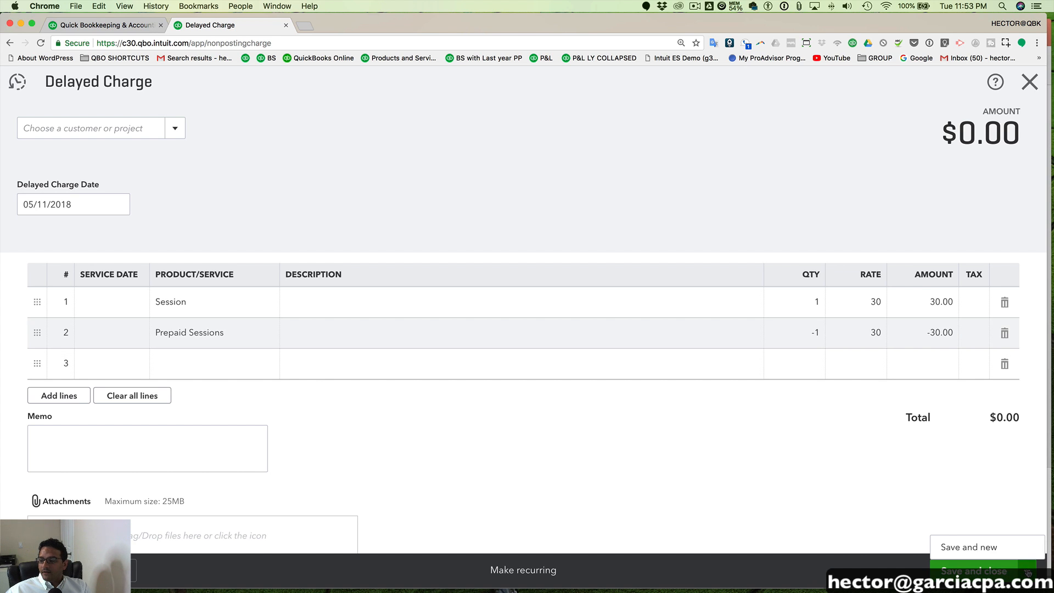
pyautogui.click(979, 550)
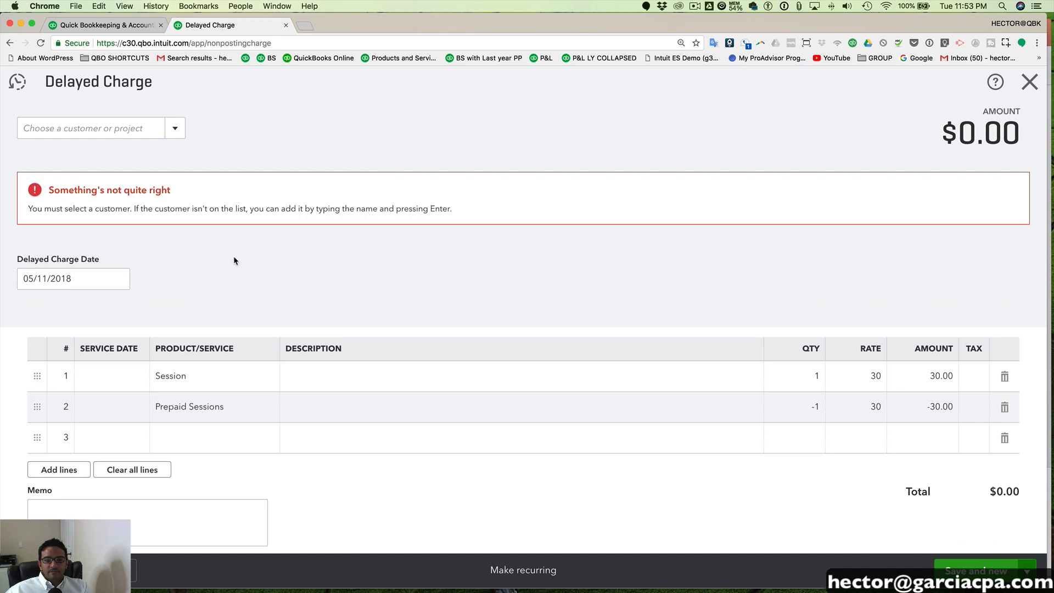
pyautogui.click(174, 128)
pyautogui.scroll(-5, 137, 247)
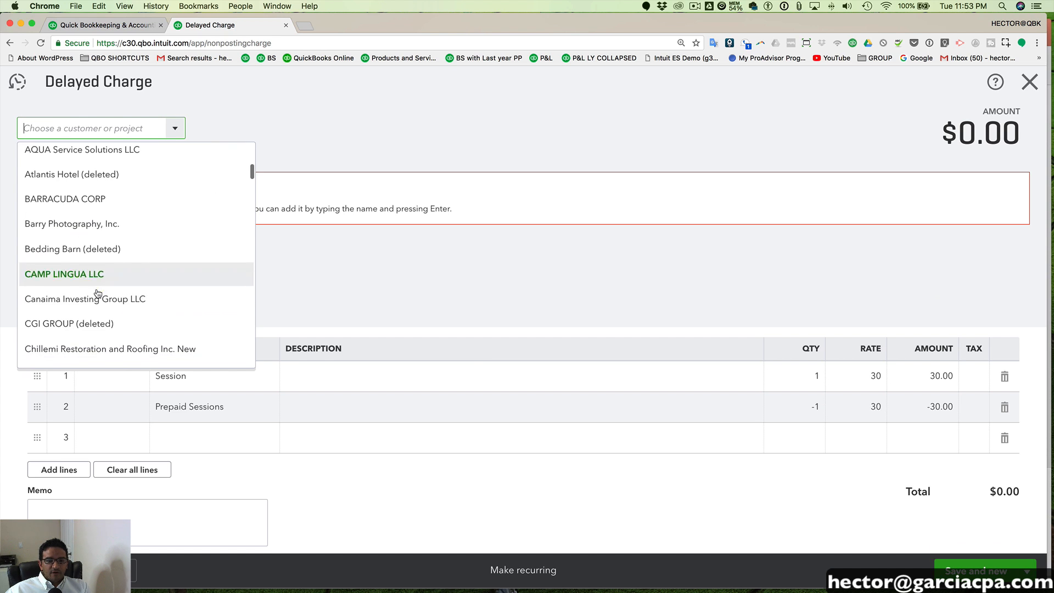
pyautogui.click(110, 245)
pyautogui.click(972, 566)
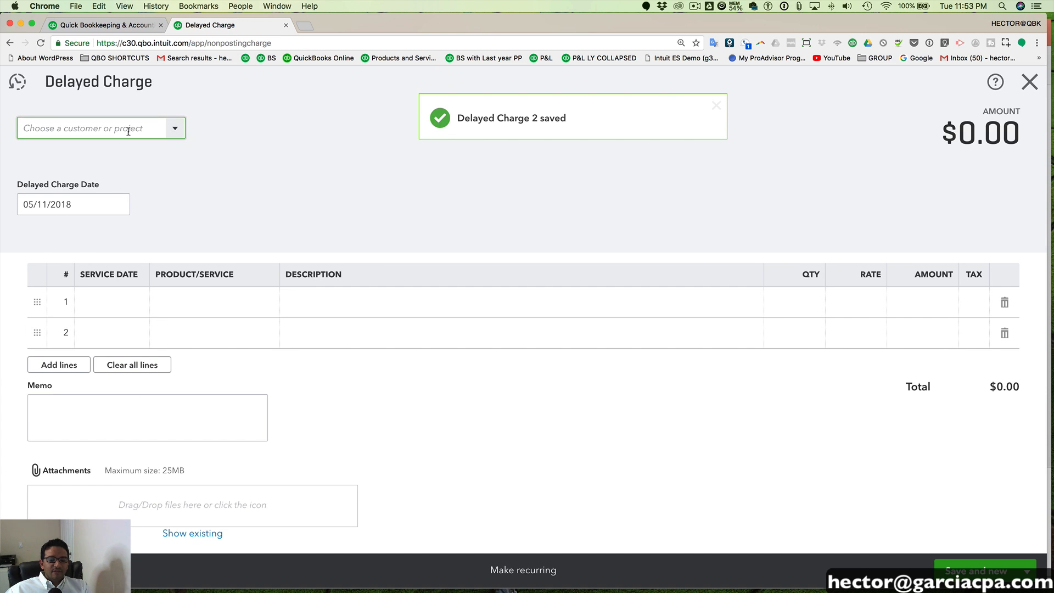
# Set the new delayed charge's customer to Bedding Barn (deleted) and its date to 05/18/2018
pyautogui.write('Bedding Barn (deleted')
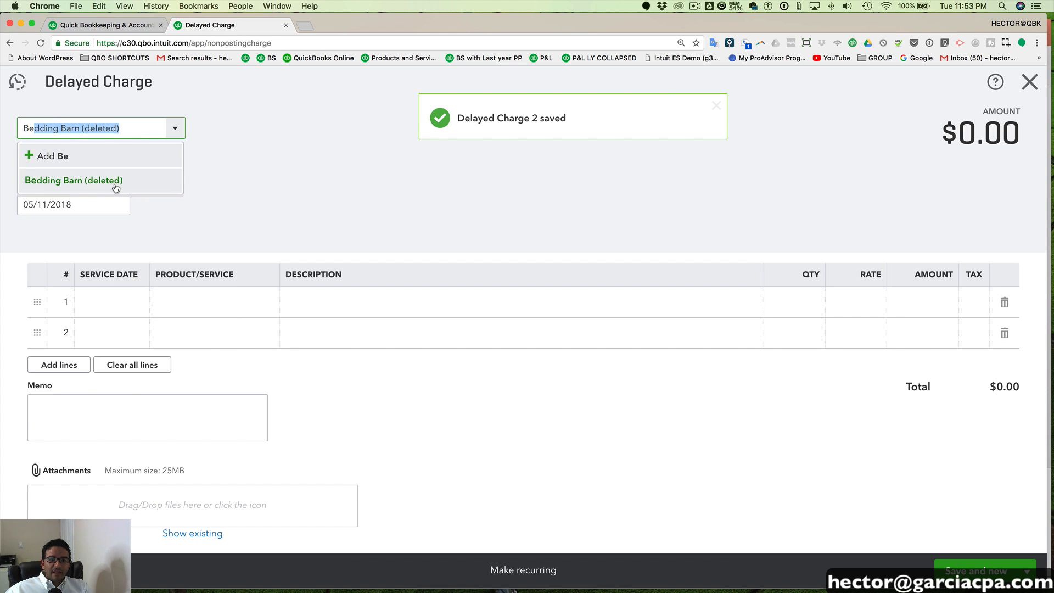
pyautogui.click(113, 184)
pyautogui.click(116, 203)
pyautogui.click(128, 314)
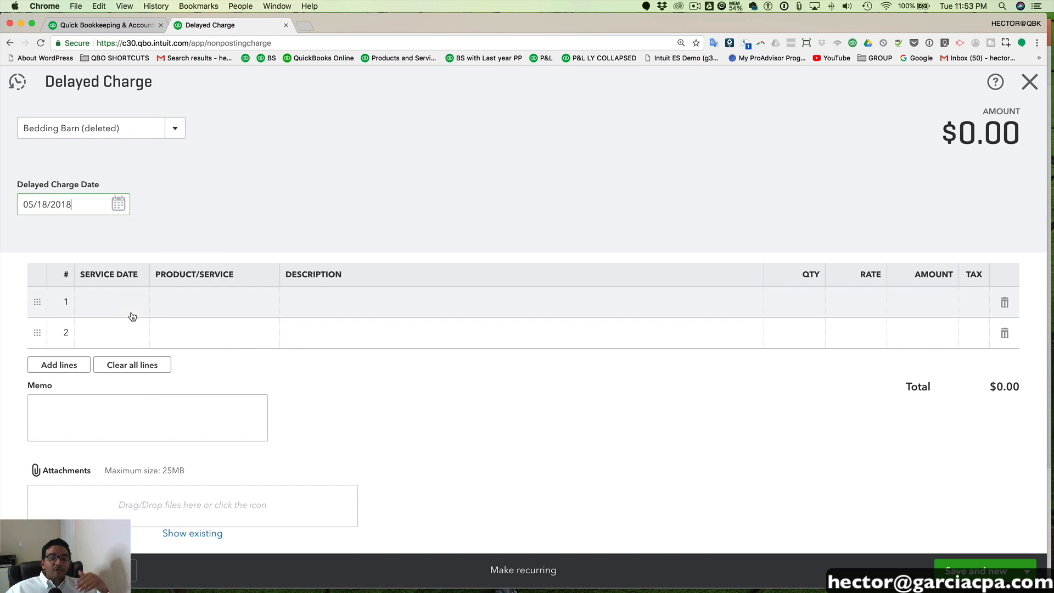
# Enter Session as the first line of the 05/18/2018 delayed charge at a rate of 30
pyautogui.click(239, 309)
pyautogui.click(274, 303)
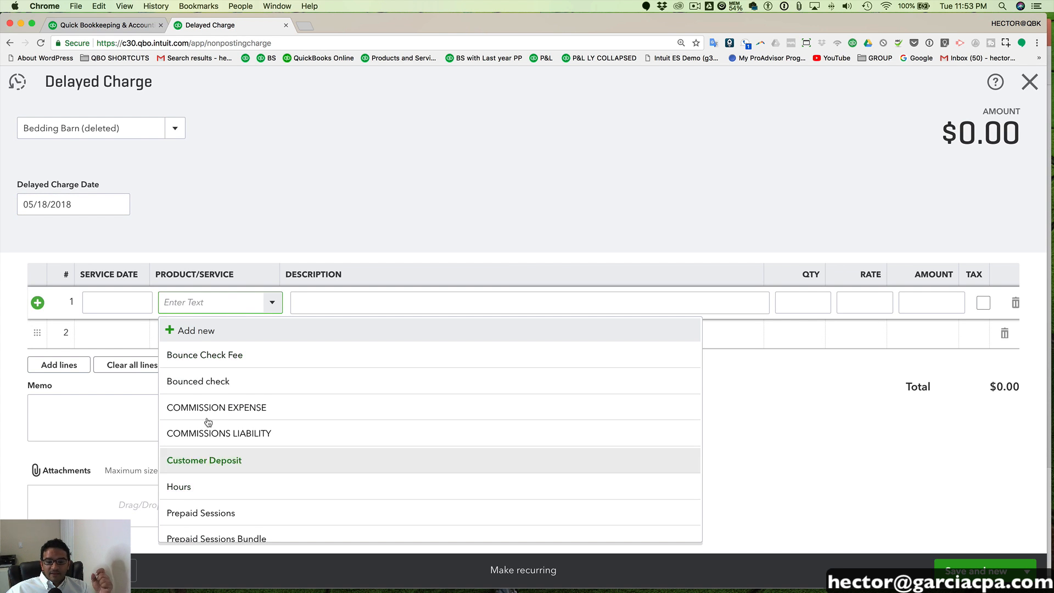
pyautogui.write('se')
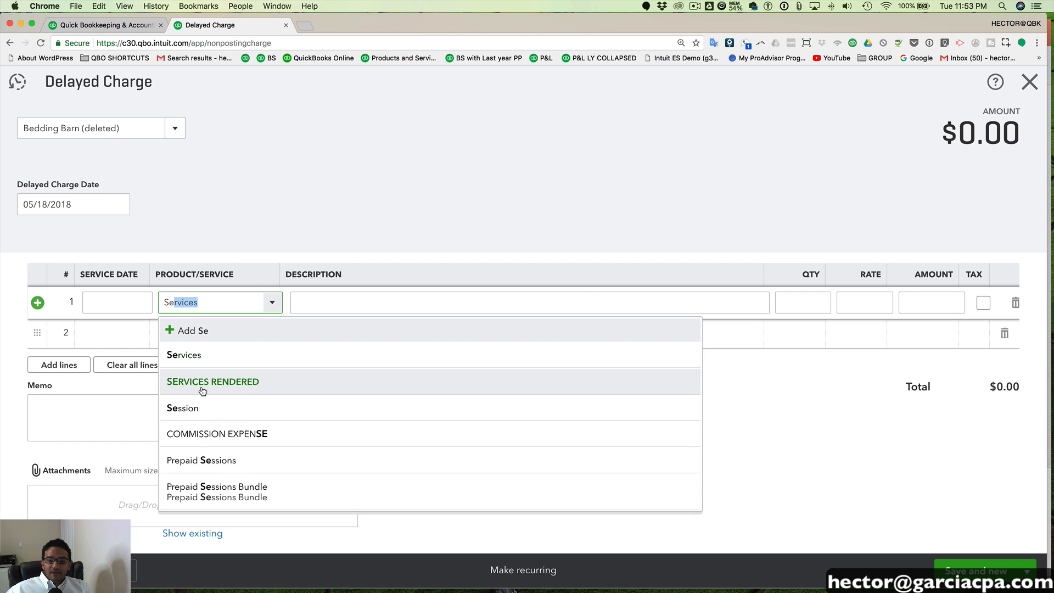
pyautogui.click(291, 407)
pyautogui.click(868, 301)
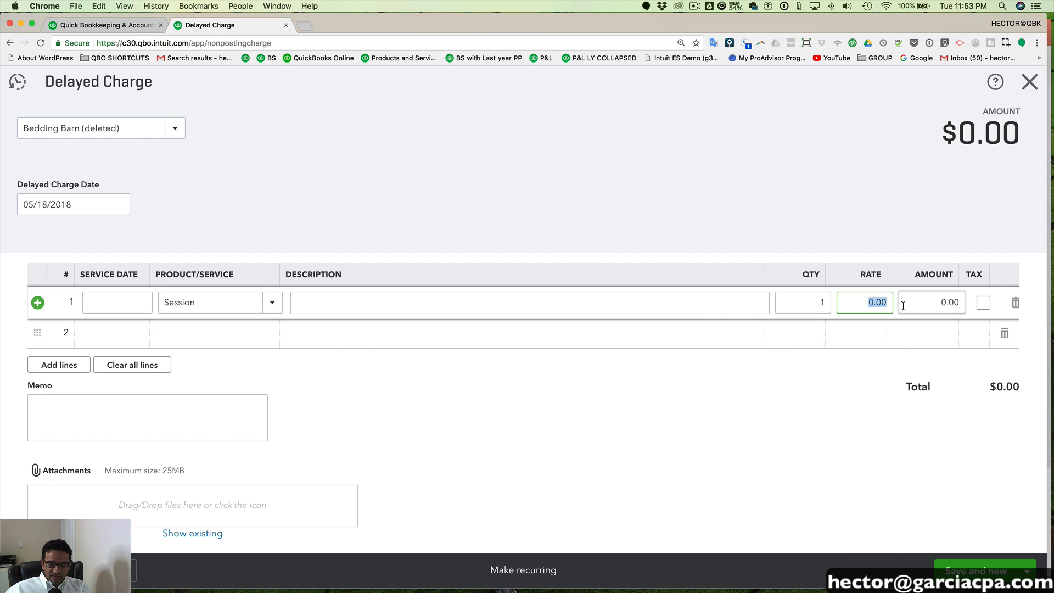
pyautogui.write('30')
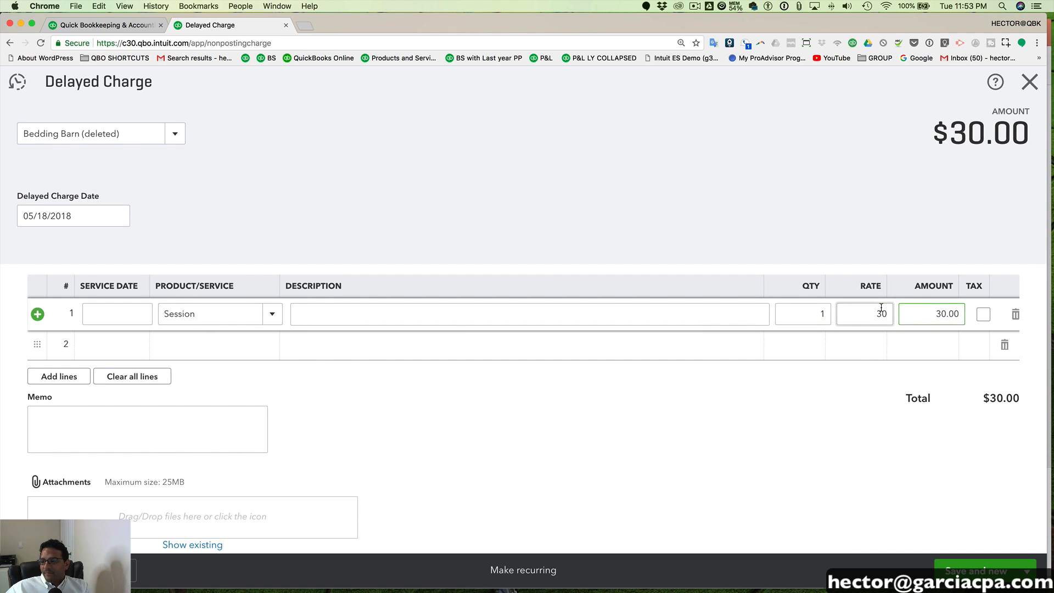
# Add a Prepaid Sessions line with quantity -1 and rate 30 to the 05/18/2018 delayed charge, then save and start a new one
pyautogui.click(208, 344)
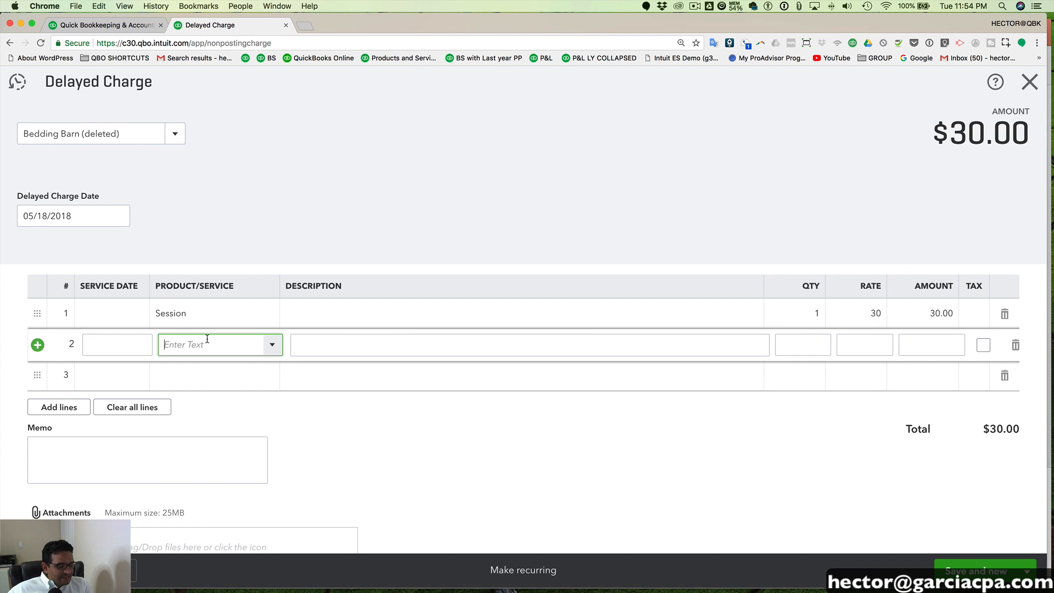
pyautogui.write('pre')
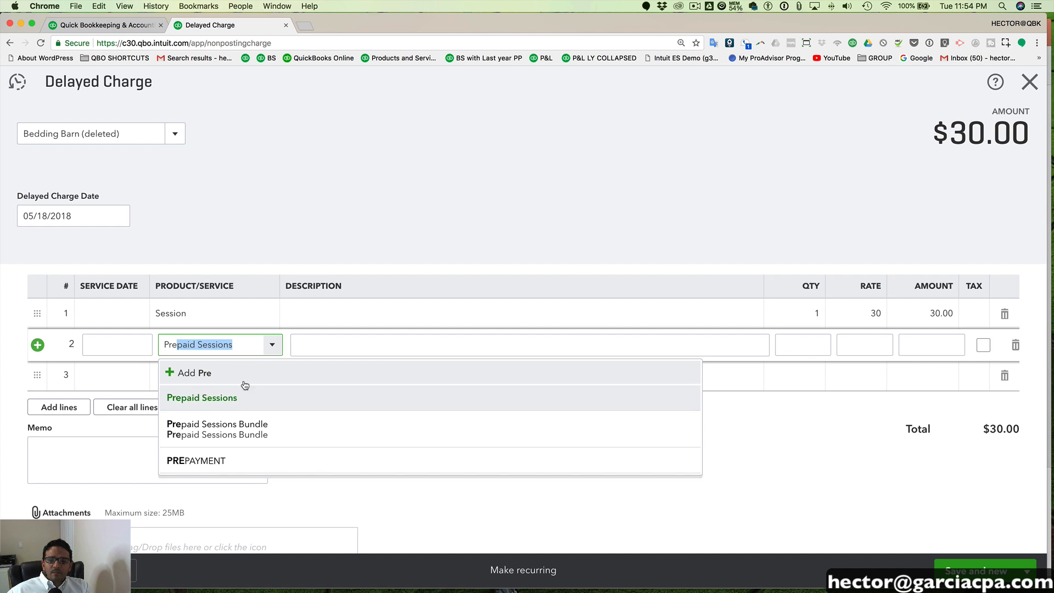
pyautogui.click(242, 396)
pyautogui.click(788, 349)
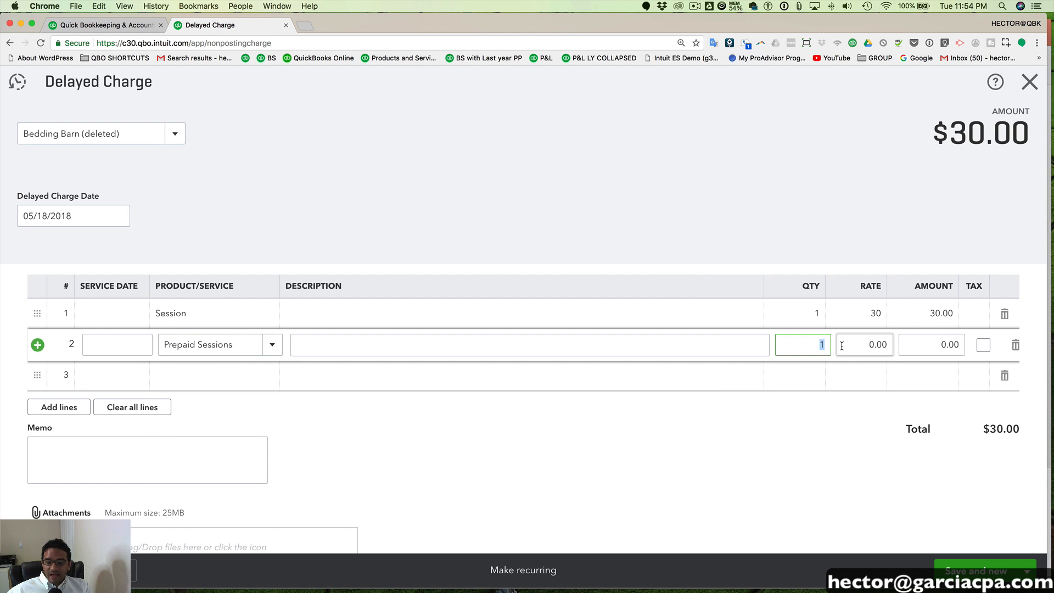
pyautogui.write('-1')
pyautogui.press('Tab')
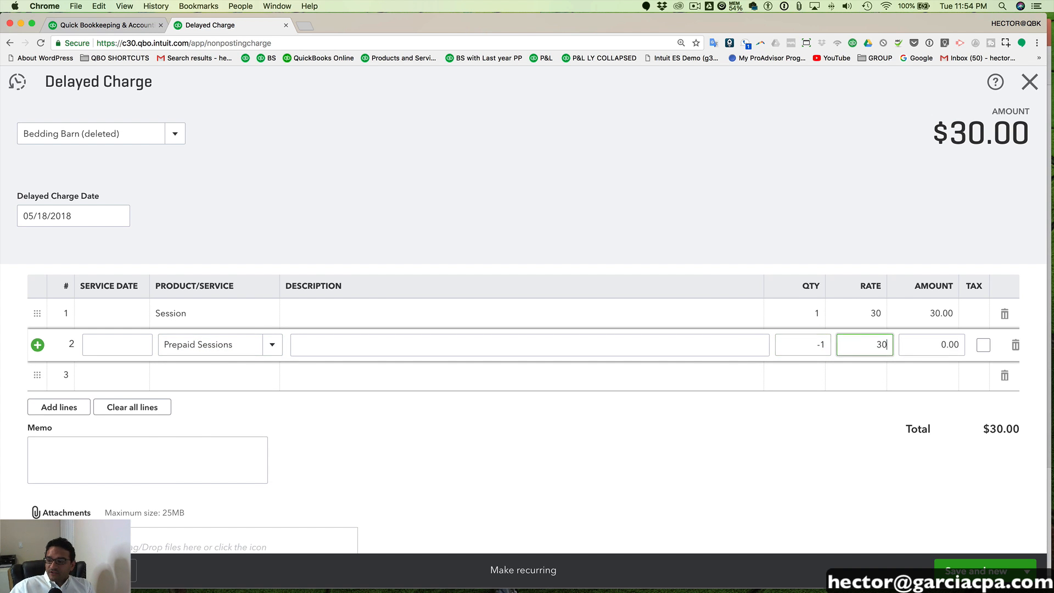
pyautogui.write('30')
pyautogui.press('Tab')
pyautogui.click(1012, 573)
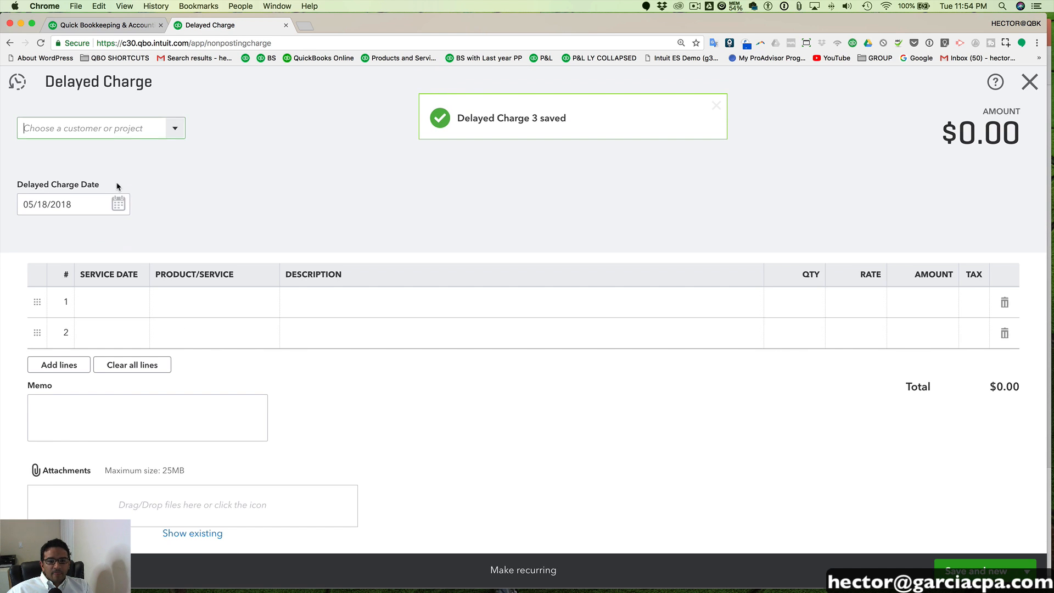
# Set the next delayed charge's customer to Bedding Barn (deleted) and its date to 05/25/2018
pyautogui.click(109, 125)
pyautogui.write('Bedding Barn (deleted')
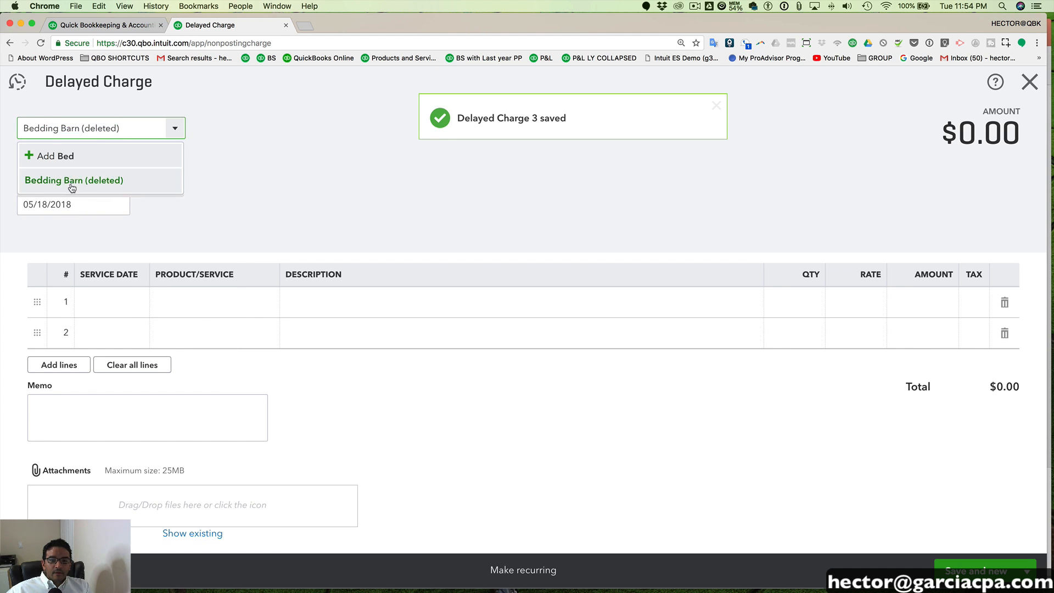
pyautogui.click(70, 187)
pyautogui.click(119, 202)
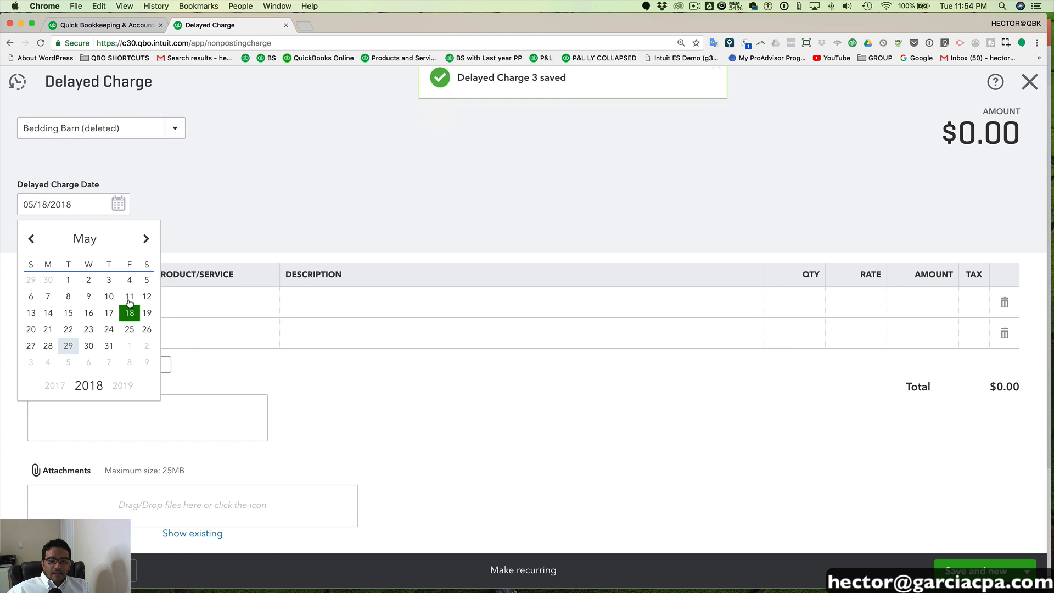
pyautogui.click(130, 329)
# Enter Session as the first line of the 05/25/2018 delayed charge at a rate of 30
pyautogui.click(221, 303)
pyautogui.write('Be')
pyautogui.press('BackSpace')
pyautogui.press('BackSpace')
pyautogui.write('se')
pyautogui.click(320, 404)
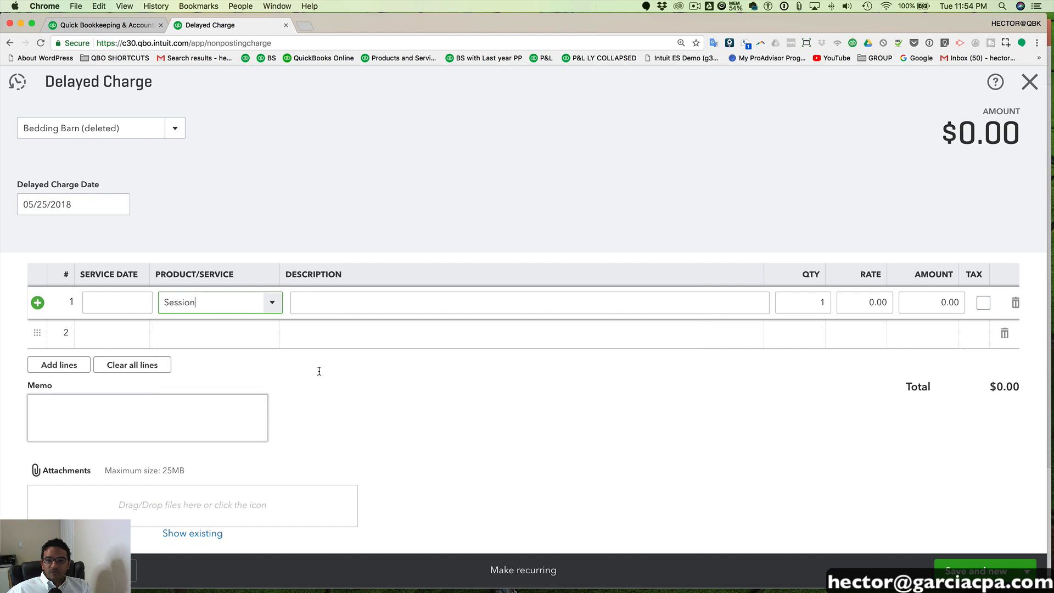
pyautogui.press('Tab')
pyautogui.press('Tab')
pyautogui.press('Tab')
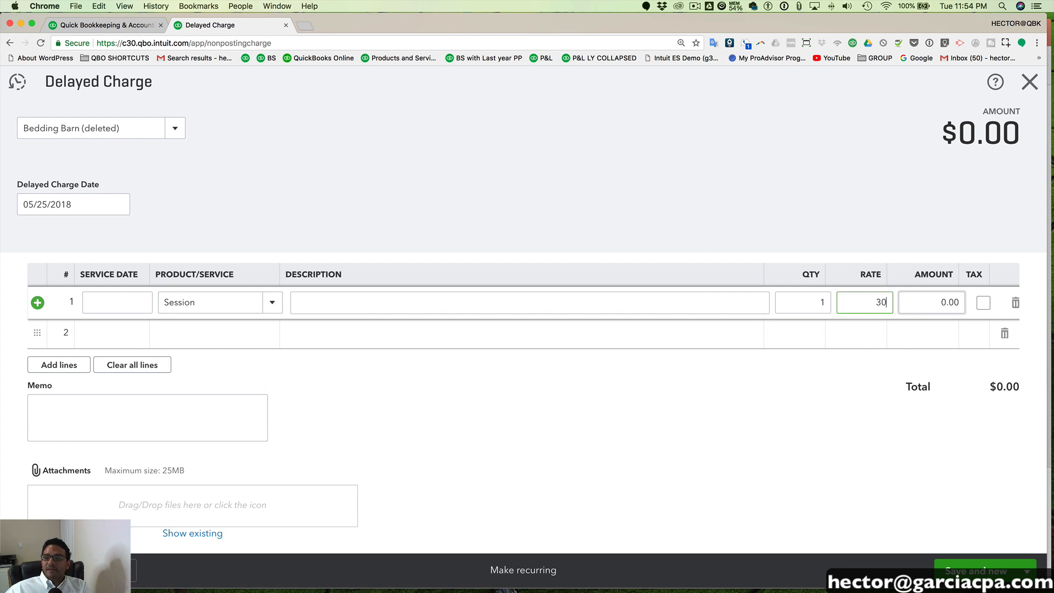
pyautogui.press('Tab')
# Add a Prepaid Sessions line with quantity -1 and rate 30 to the 05/25/2018 delayed charge, then save and close it
pyautogui.click(226, 342)
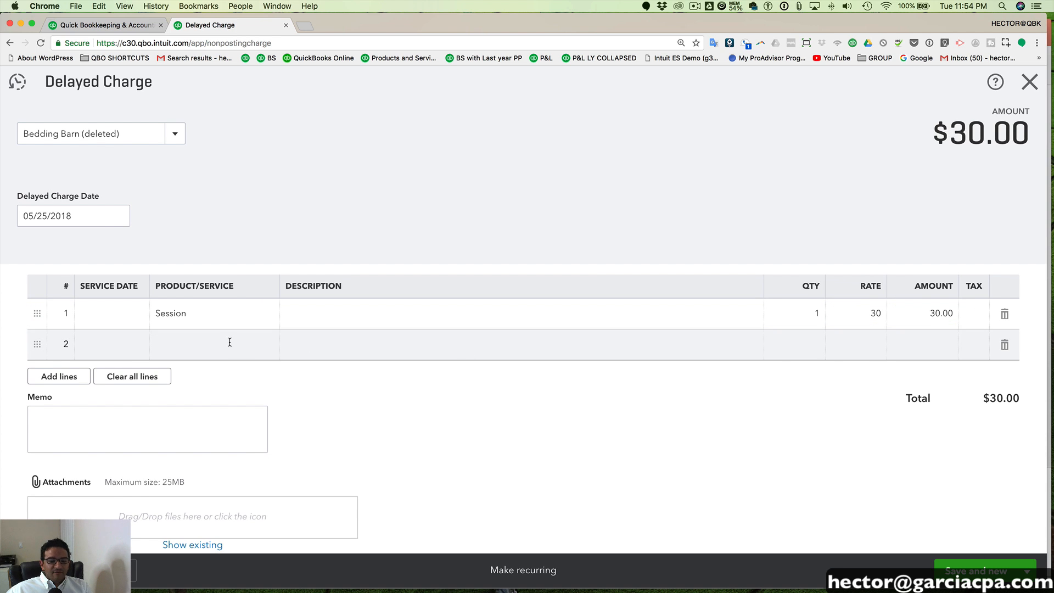
pyautogui.write('[')
pyautogui.press('BackSpace')
pyautogui.write('Prepaid Sessions')
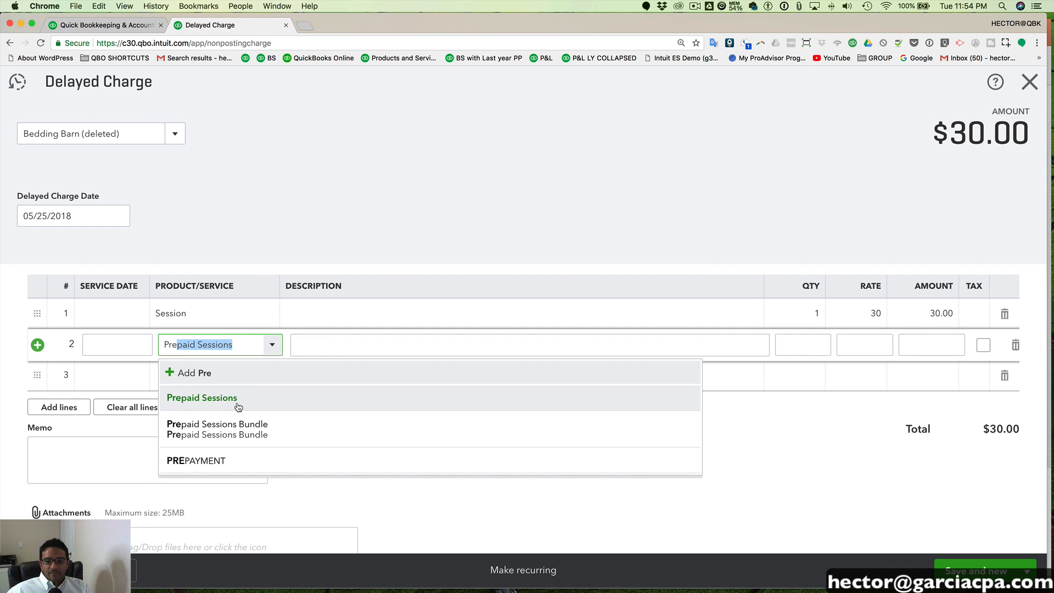
pyautogui.click(238, 407)
pyautogui.click(814, 344)
pyautogui.press('BackSpace')
pyautogui.write('-')
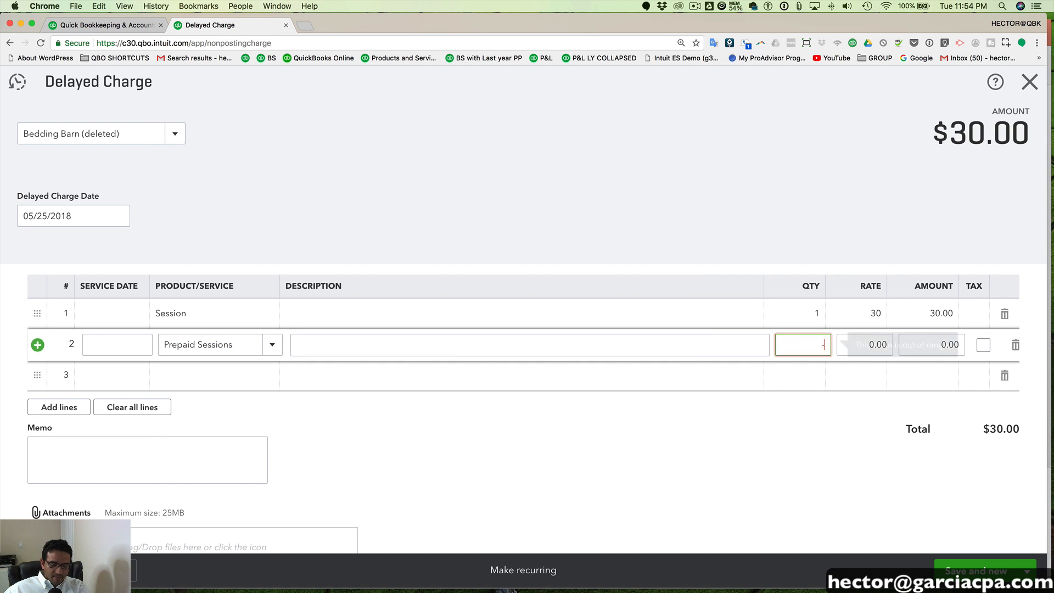
pyautogui.write('1')
pyautogui.press('Tab')
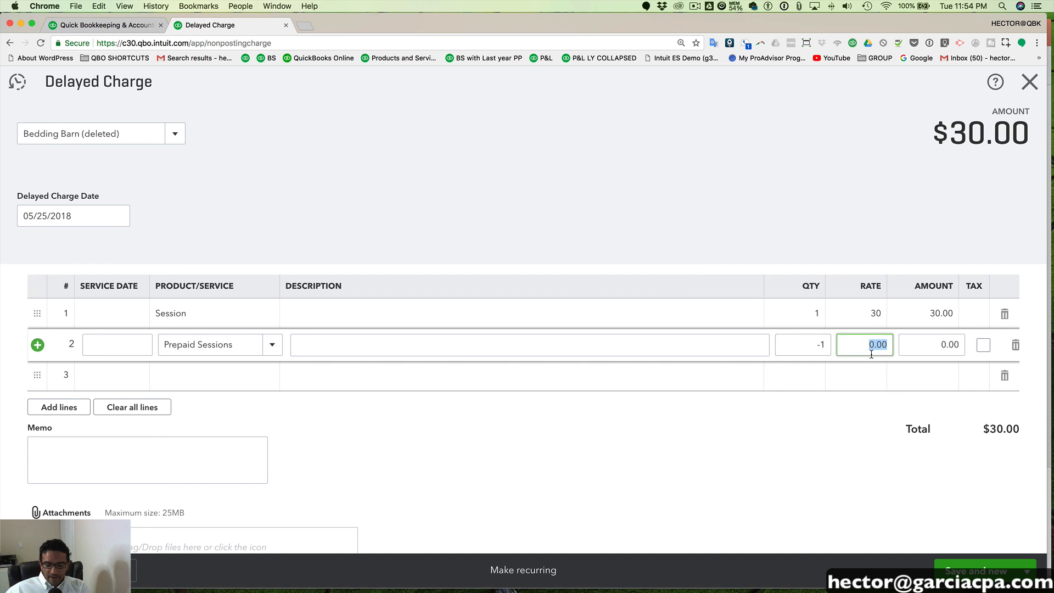
pyautogui.press('Tab')
pyautogui.scroll(-1, 849, 343)
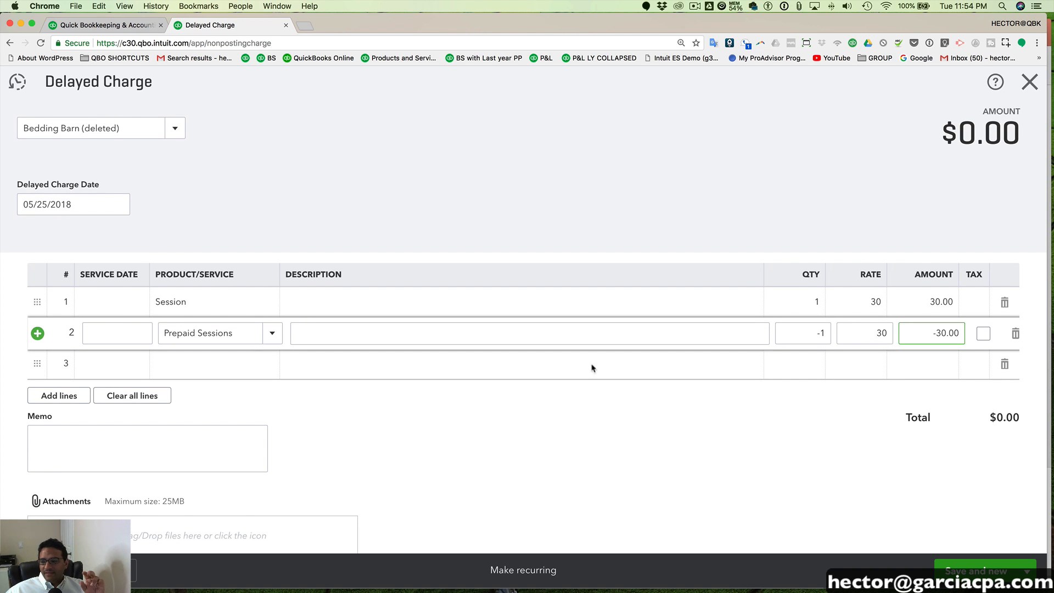
pyautogui.click(1027, 571)
pyautogui.click(967, 546)
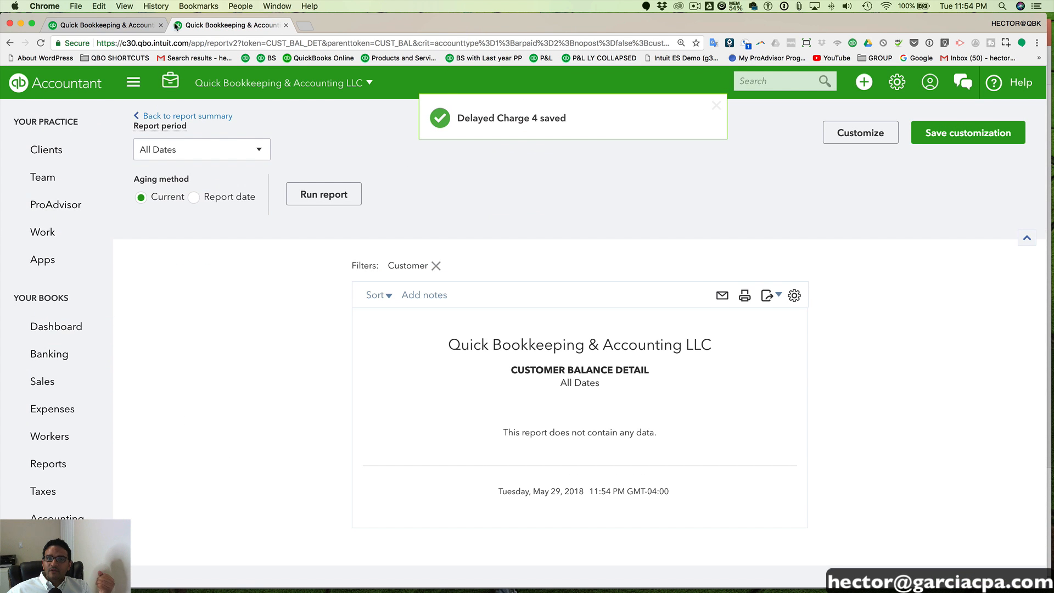
# Check the CUSTOMER LIABILITY amount on the balance sheet in the first browser tab after saving the delayed charges
pyautogui.click(118, 26)
pyautogui.click(725, 195)
pyautogui.scroll(-8, 878, 386)
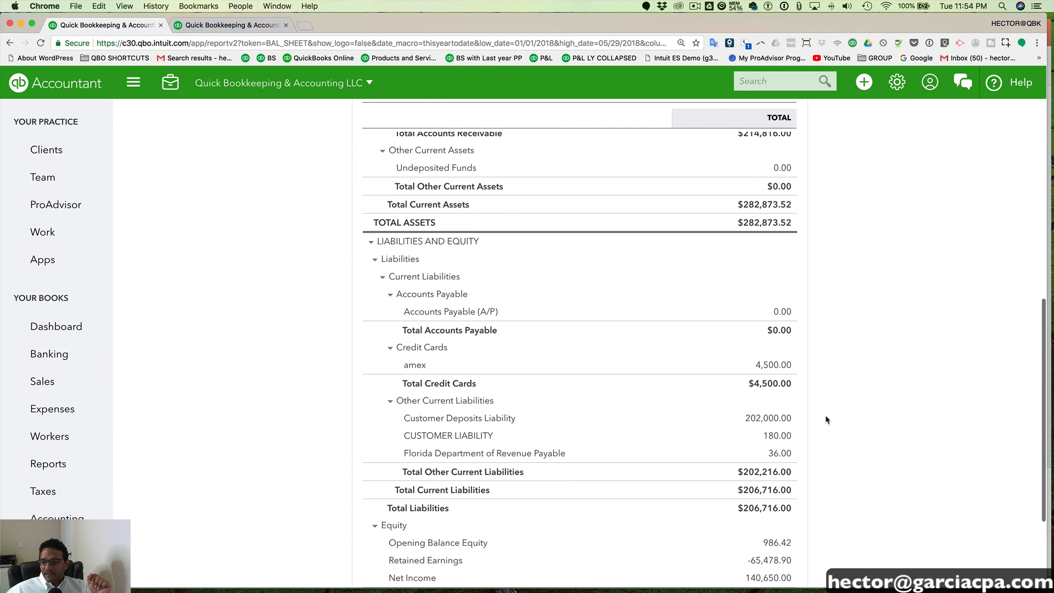
pyautogui.moveTo(795, 435); pyautogui.dragTo(753, 434)
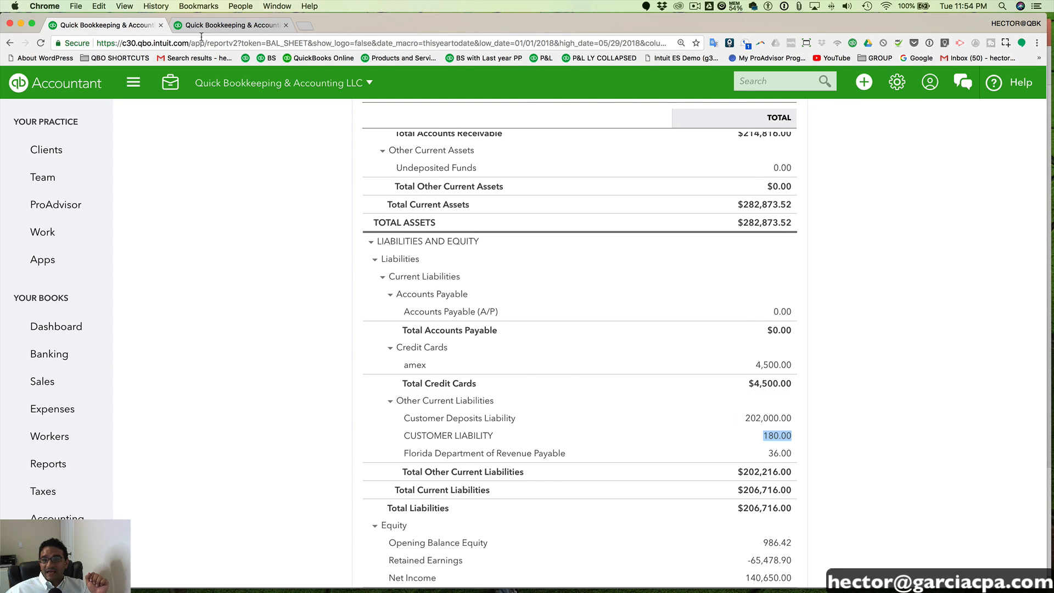
# In the second browser tab, start an invoice for Bedding Barn (deleted) dated 05/31/2018
pyautogui.click(217, 25)
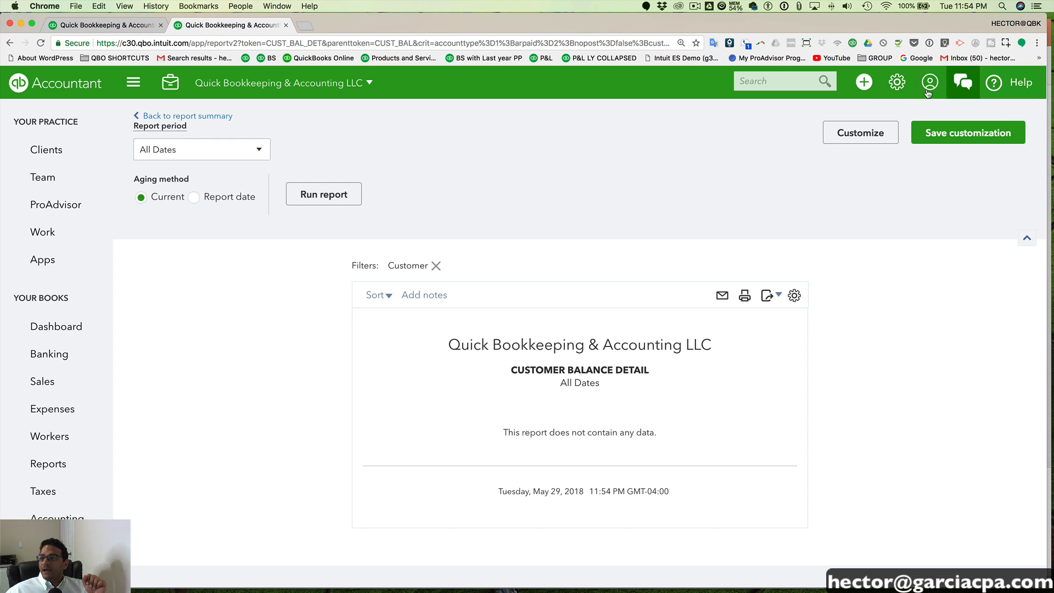
pyautogui.click(871, 87)
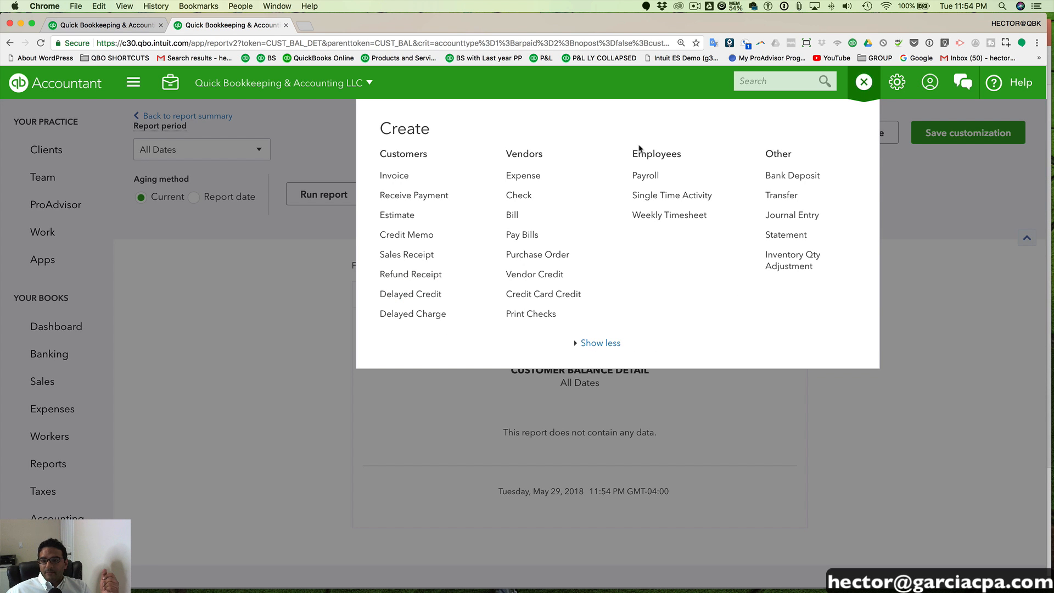
pyautogui.click(394, 176)
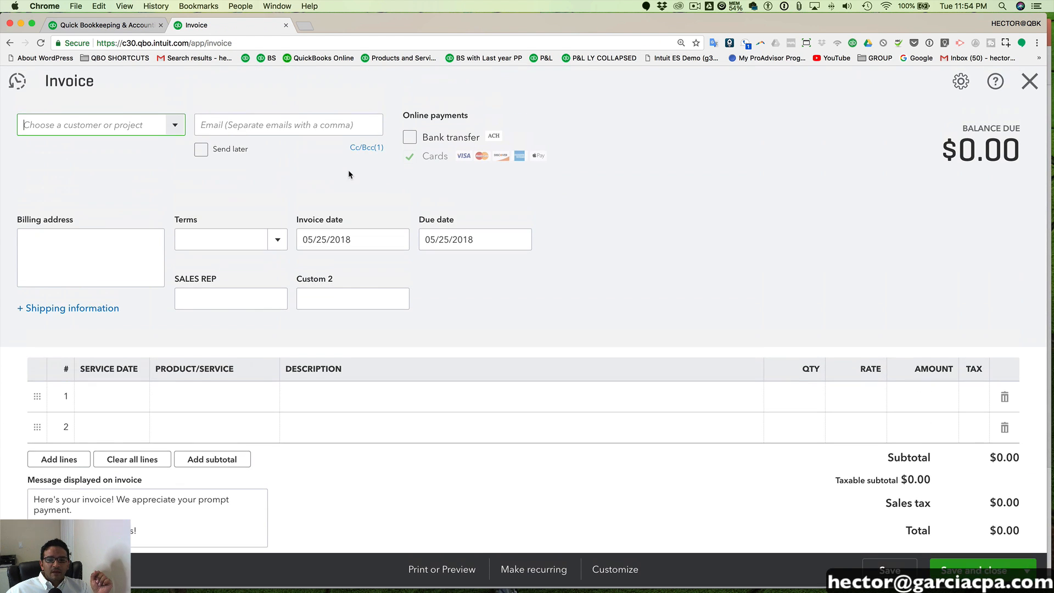
pyautogui.write('Bedding Barn (deleted')
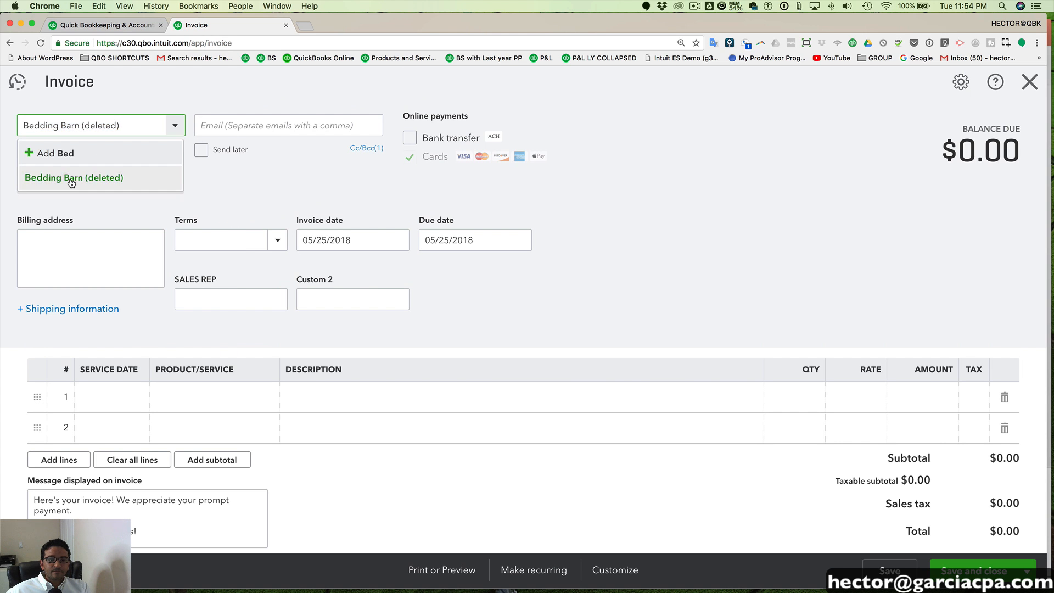
pyautogui.click(151, 190)
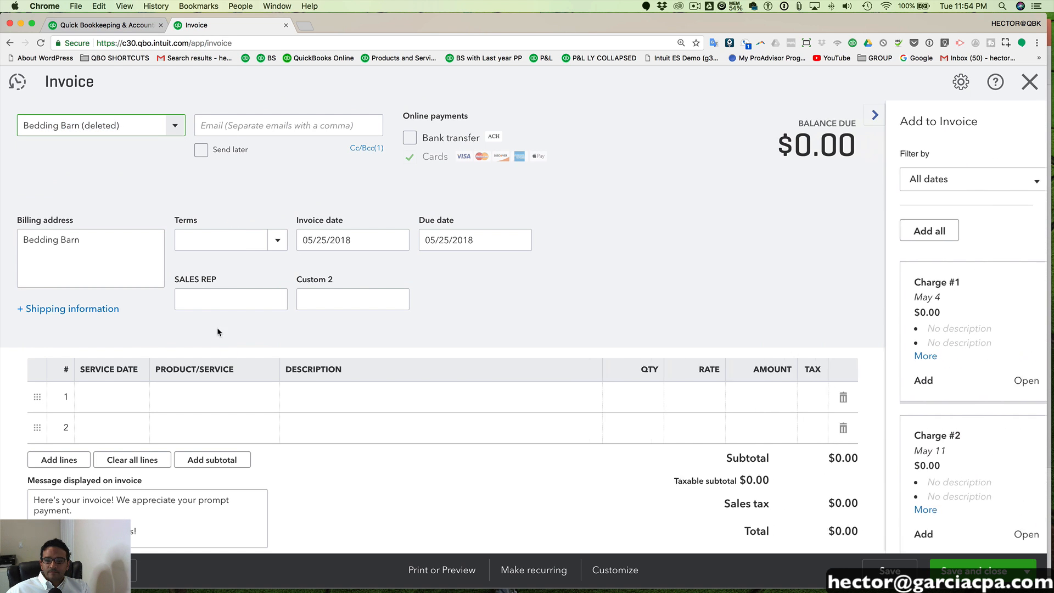
pyautogui.click(398, 241)
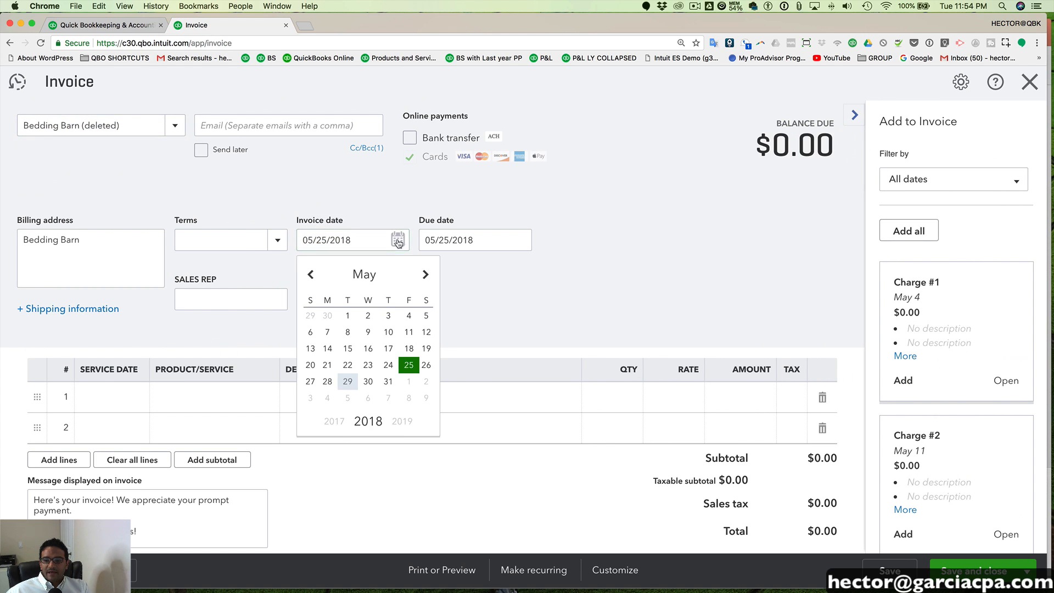
pyautogui.click(389, 382)
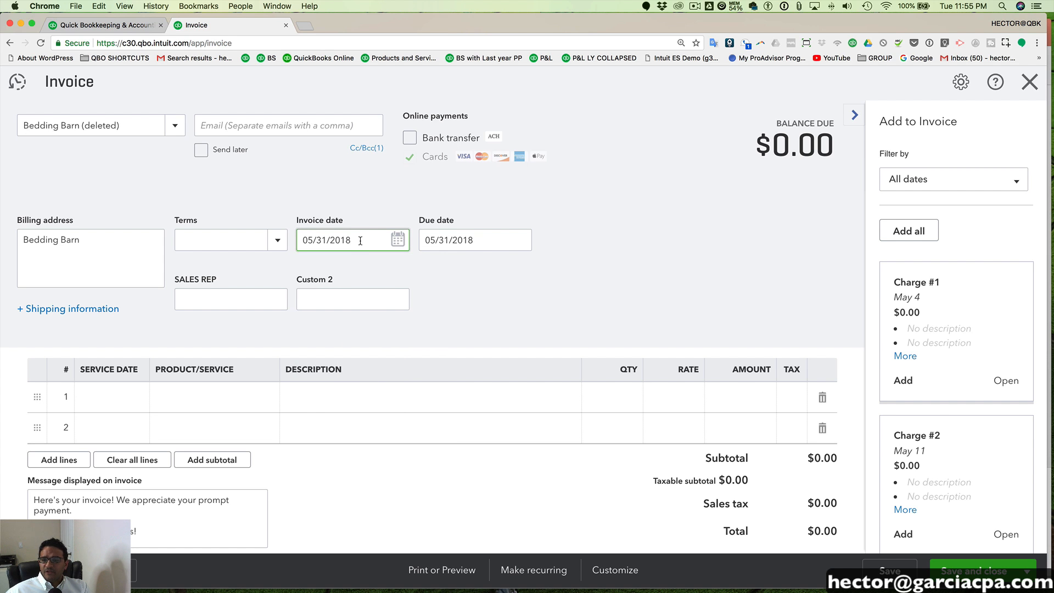
# Review the customer's pending Charges #1 to #4 and add all of them to the invoice
pyautogui.scroll(-3, 953, 287)
pyautogui.scroll(3, 954, 284)
pyautogui.scroll(-5, 961, 289)
pyautogui.scroll(5, 961, 287)
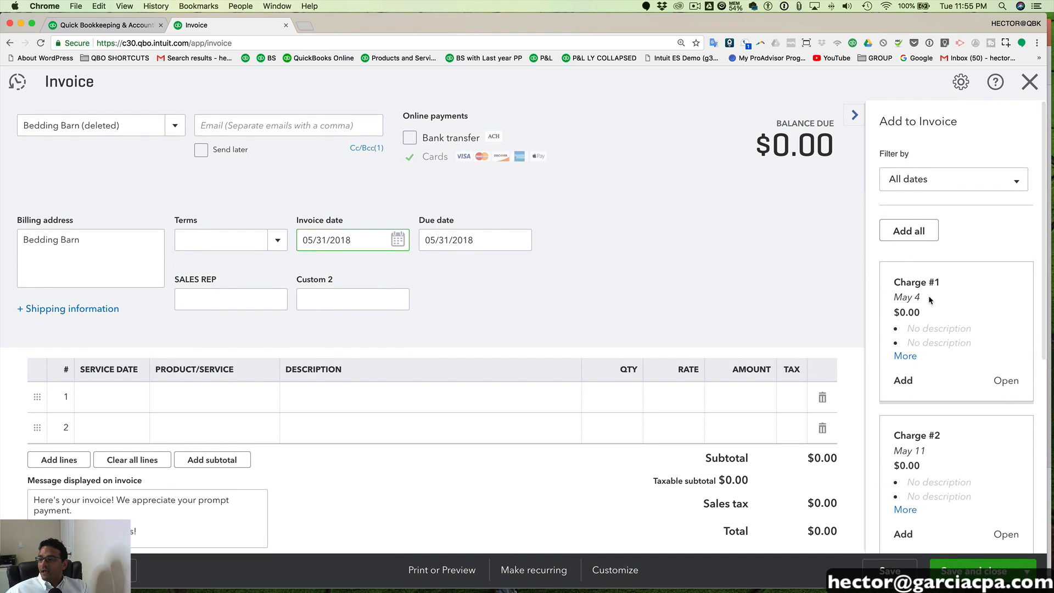
pyautogui.moveTo(912, 282); pyautogui.dragTo(943, 282)
pyautogui.scroll(-2, 970, 318)
pyautogui.scroll(-3, 970, 318)
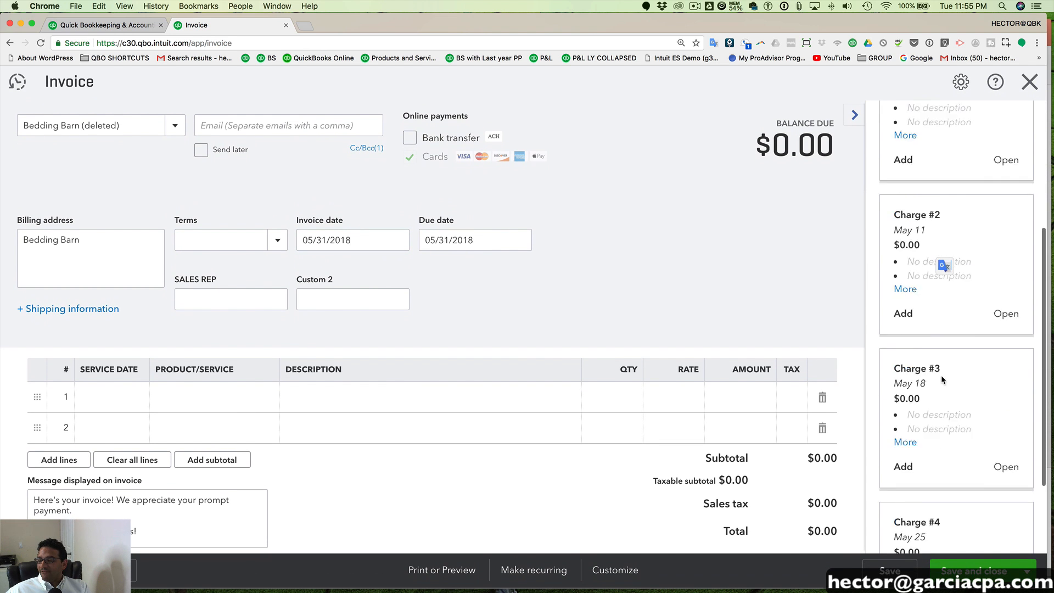
pyautogui.scroll(4, 943, 355)
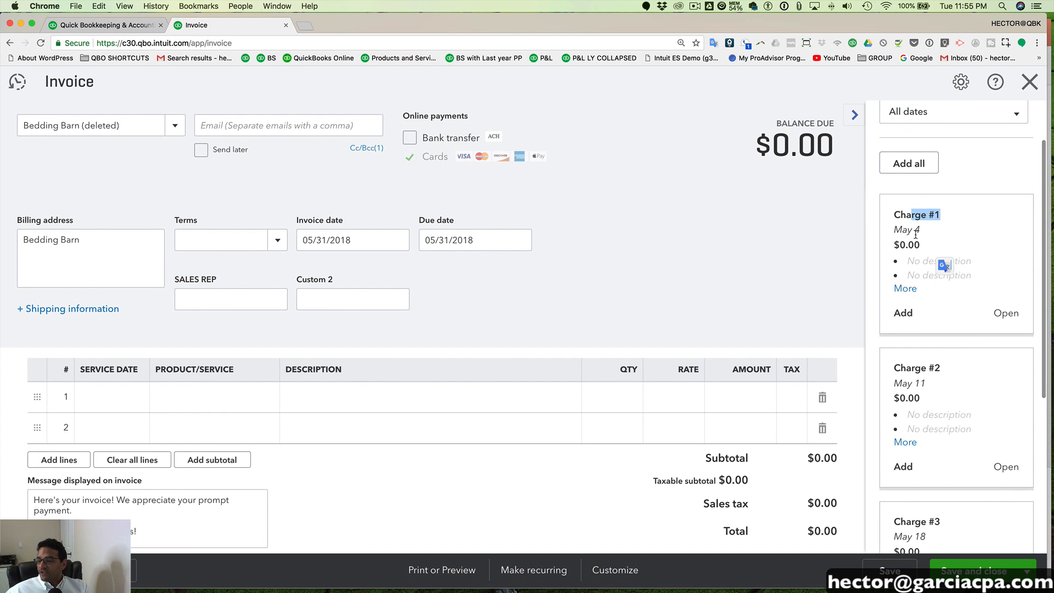
pyautogui.scroll(-1, 958, 251)
pyautogui.scroll(-4, 960, 261)
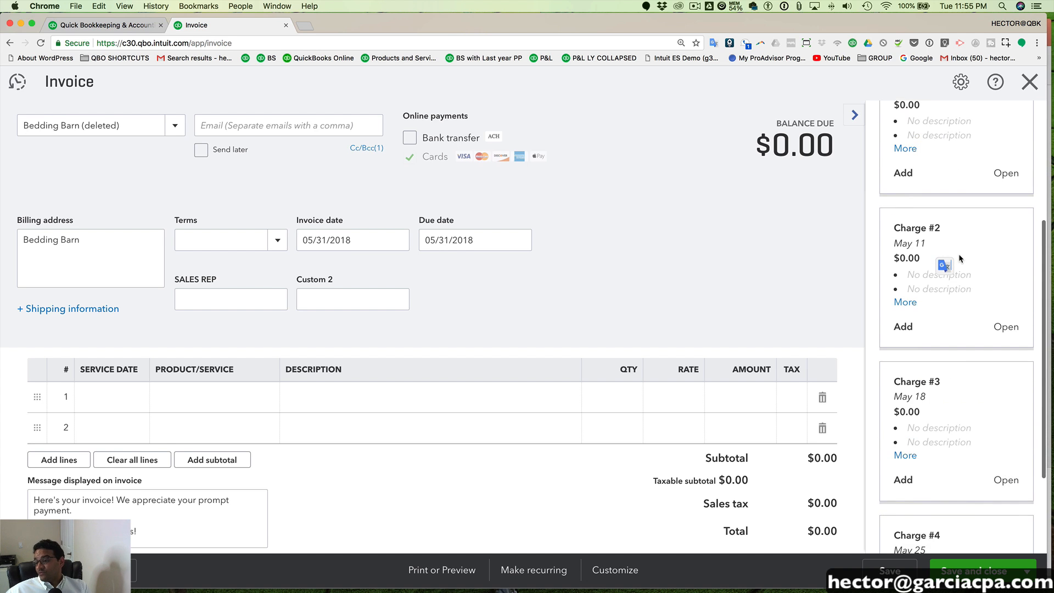
pyautogui.scroll(6, 961, 261)
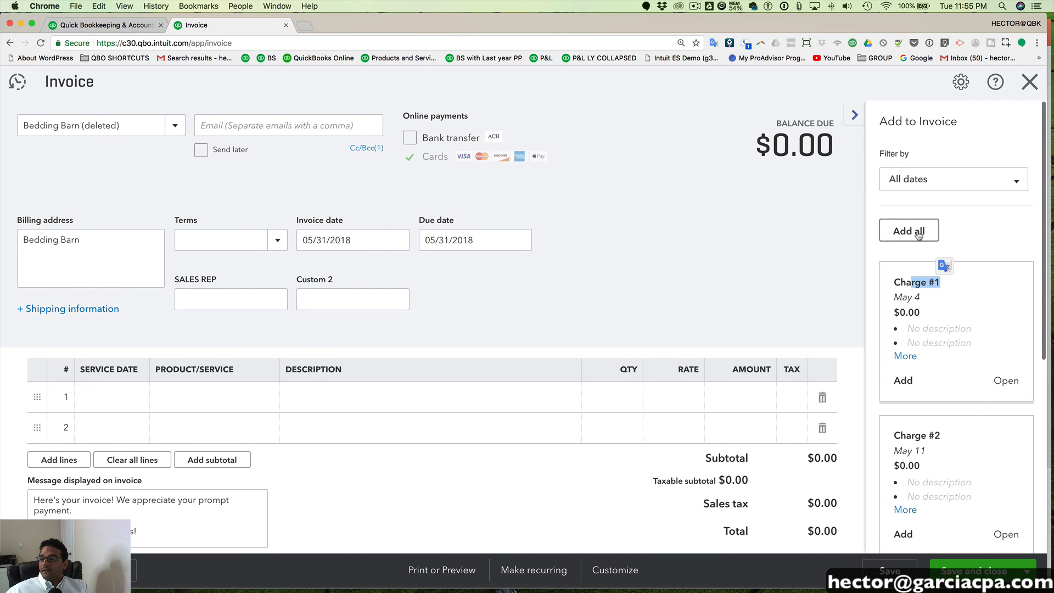
pyautogui.scroll(-1, 912, 229)
pyautogui.scroll(1, 906, 220)
pyautogui.scroll(-2, 907, 225)
pyautogui.scroll(2, 907, 225)
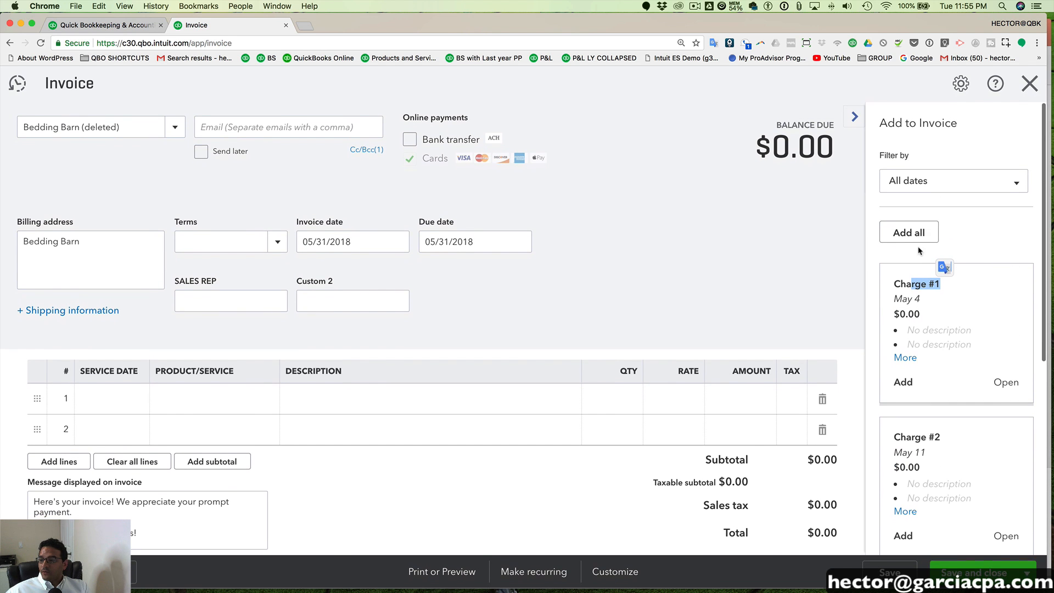
pyautogui.click(906, 231)
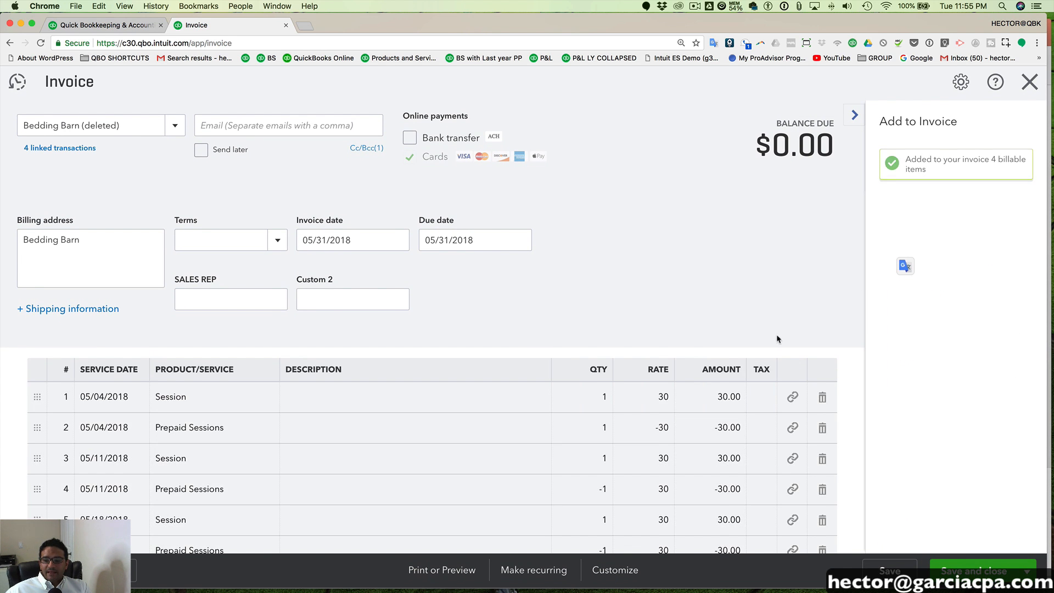
# Review the added Session and Prepaid Sessions lines and the invoice totals, then save and close the invoice
pyautogui.scroll(-2, 565, 283)
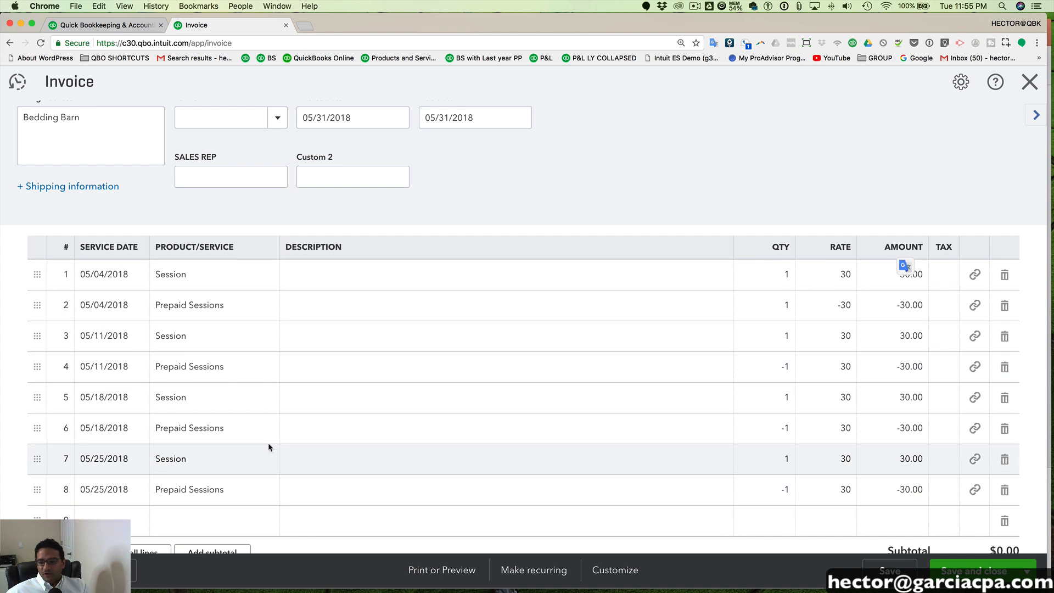
pyautogui.scroll(-3, 352, 456)
pyautogui.scroll(-2, 1011, 434)
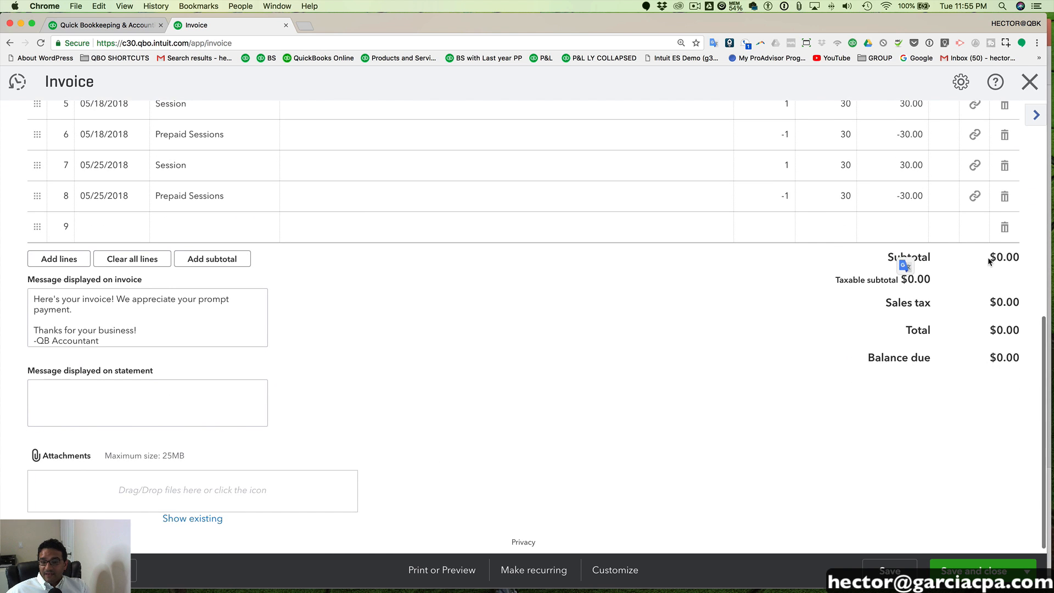
pyautogui.scroll(5, 983, 264)
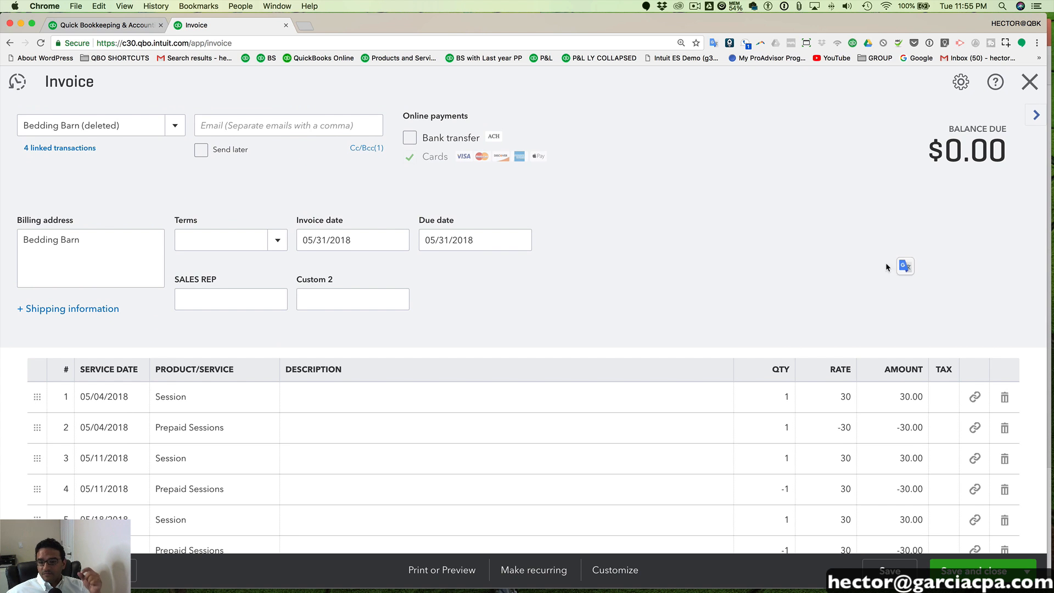
pyautogui.scroll(-3, 878, 262)
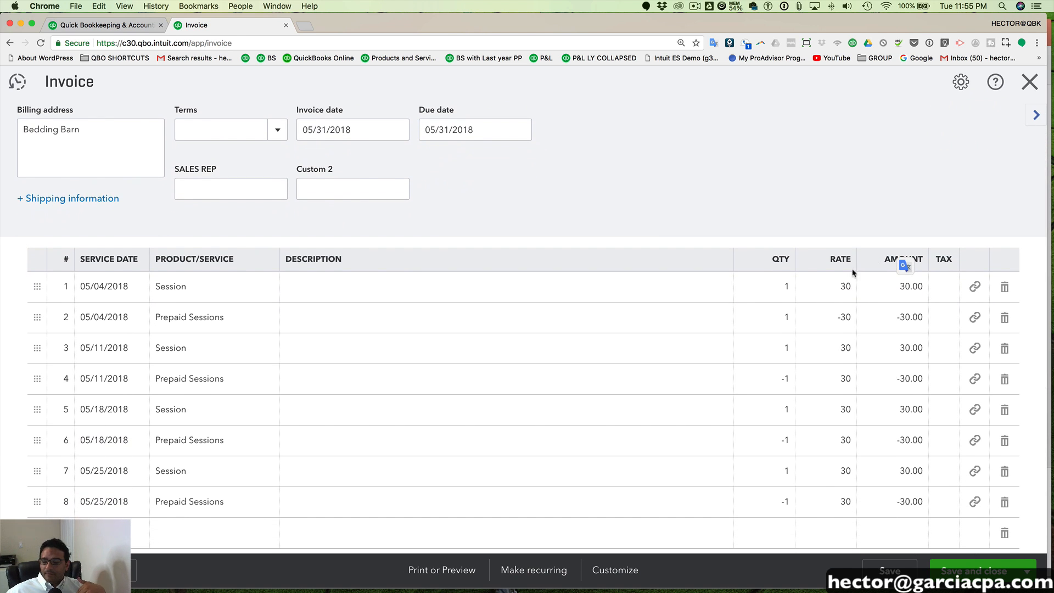
pyautogui.scroll(3, 846, 271)
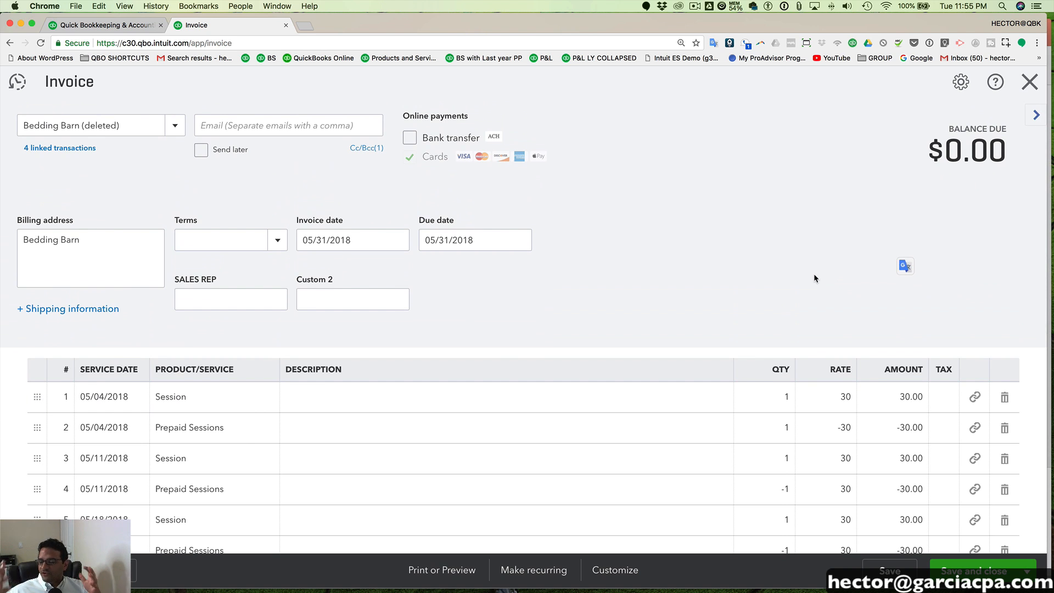
pyautogui.scroll(-1, 801, 283)
pyautogui.scroll(1, 803, 289)
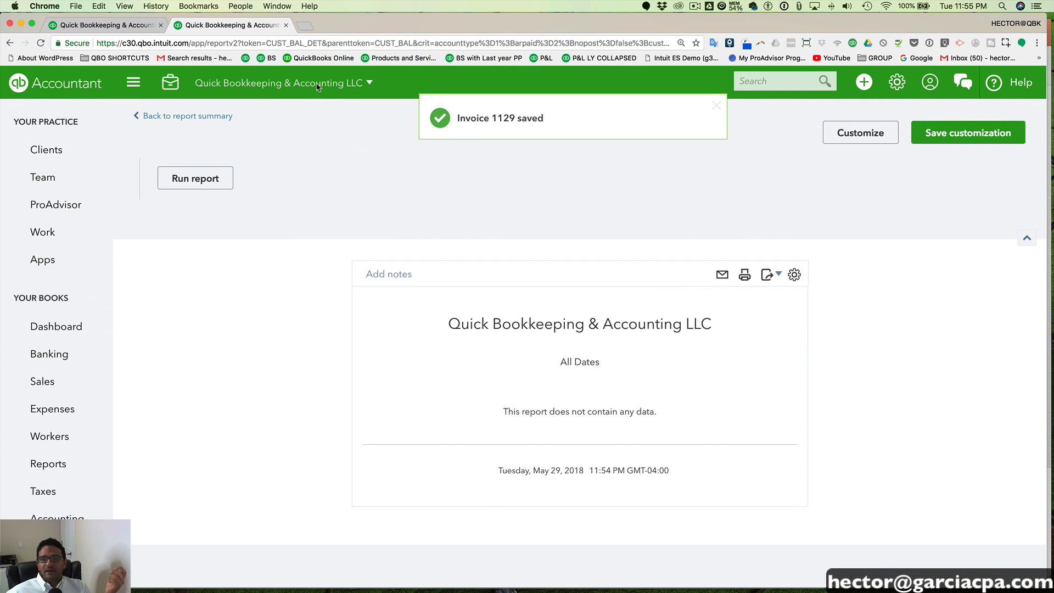
# Set the end date of the balance sheet in the first browser tab to 05/31/2018 and rerun the report
pyautogui.click(90, 26)
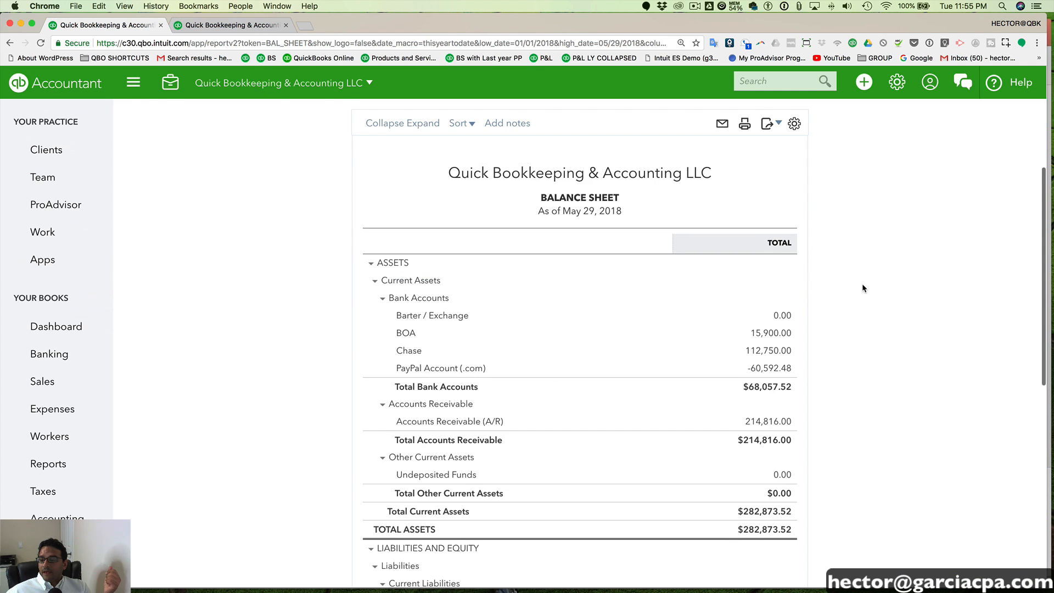
pyautogui.scroll(-5, 862, 283)
pyautogui.scroll(-2, 860, 288)
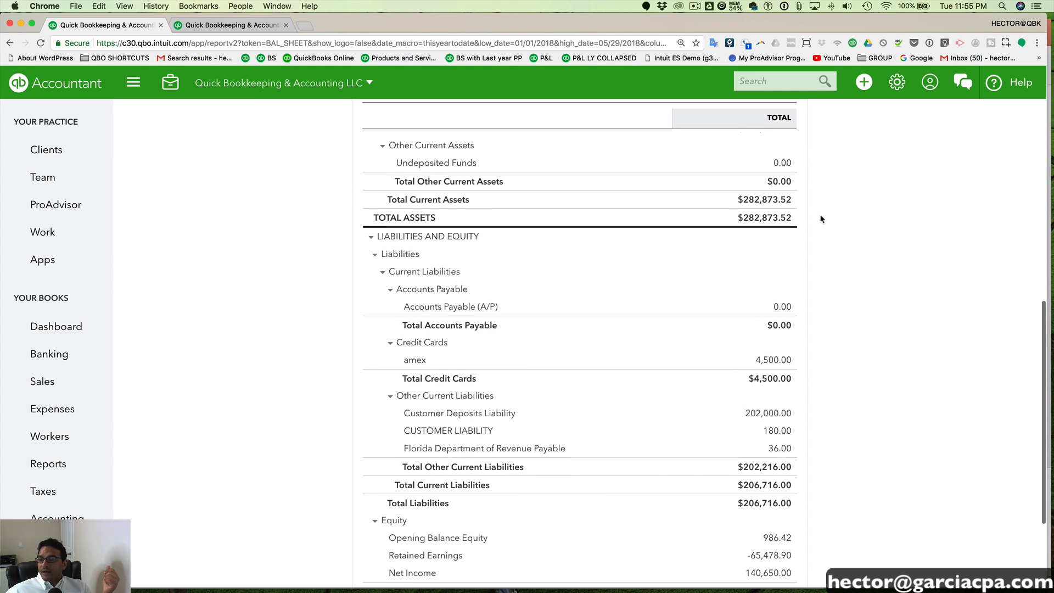
pyautogui.scroll(10, 821, 217)
pyautogui.click(741, 196)
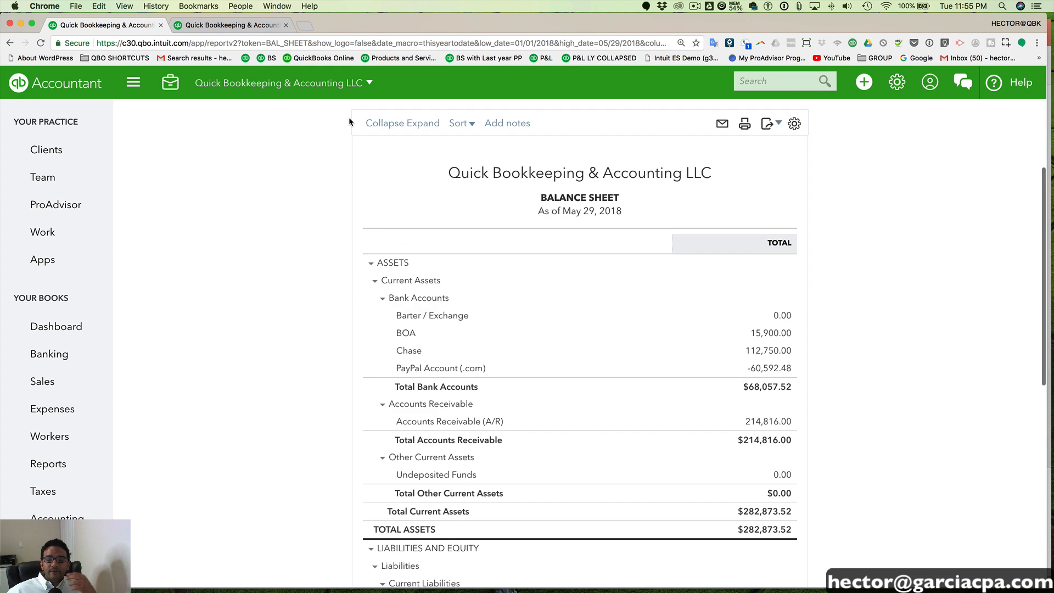
pyautogui.click(488, 150)
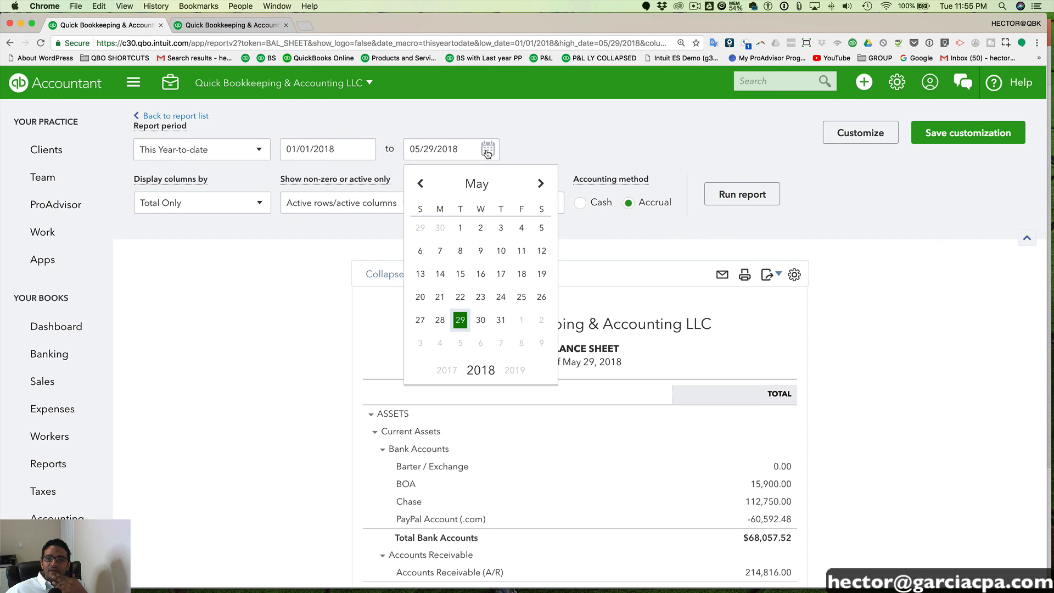
pyautogui.click(500, 321)
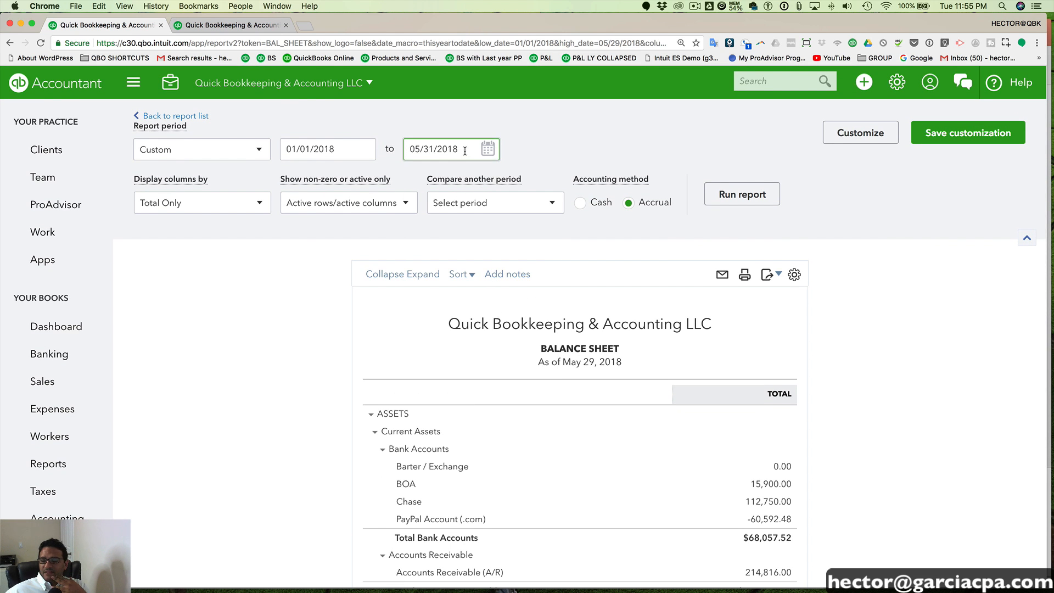
pyautogui.click(756, 196)
# Check the CUSTOMER LIABILITY amount on the updated balance sheet and open its transaction report
pyautogui.scroll(-10, 842, 389)
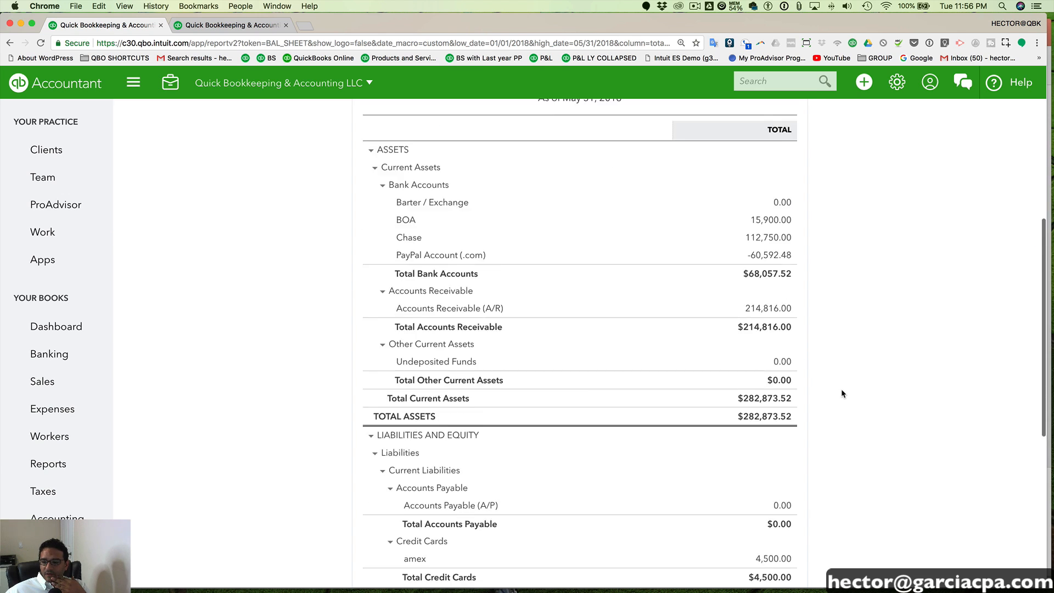
pyautogui.moveTo(793, 351); pyautogui.dragTo(766, 350)
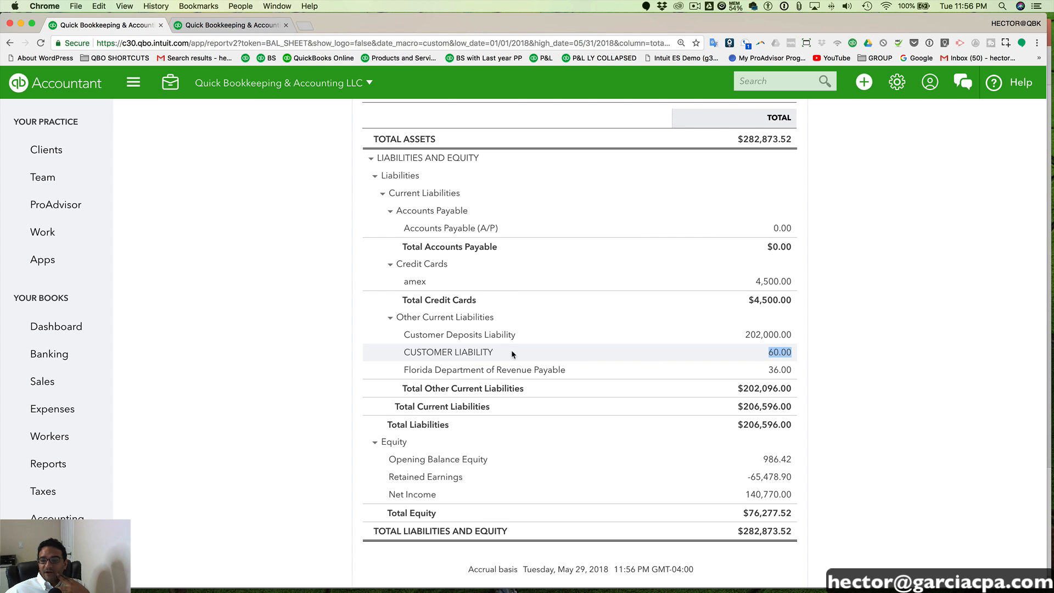
pyautogui.click(778, 353)
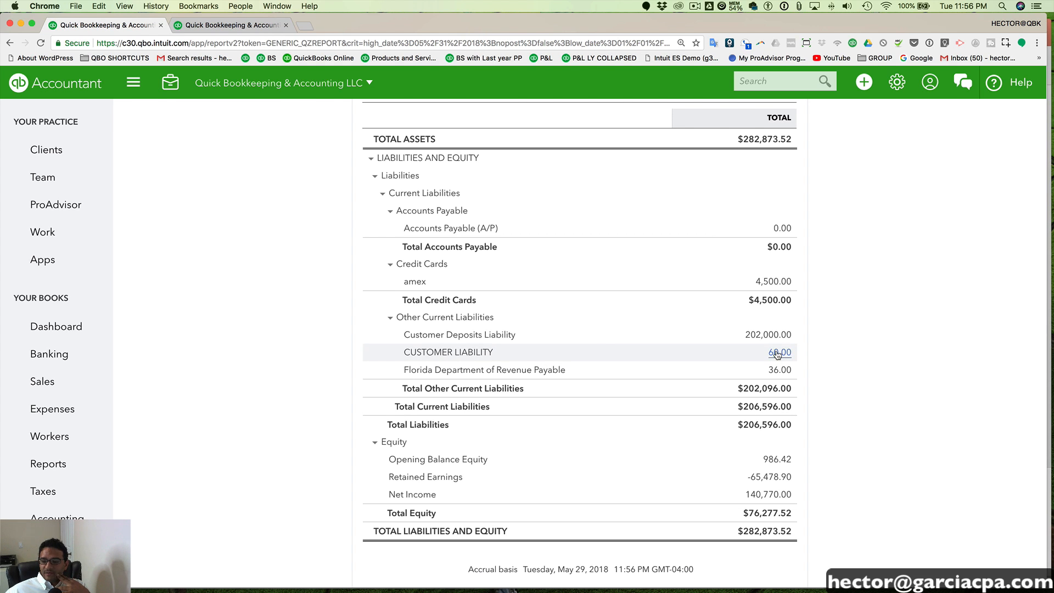
# Group the CUSTOMER LIABILITY transaction report by Product/Service and run it
pyautogui.click(220, 161)
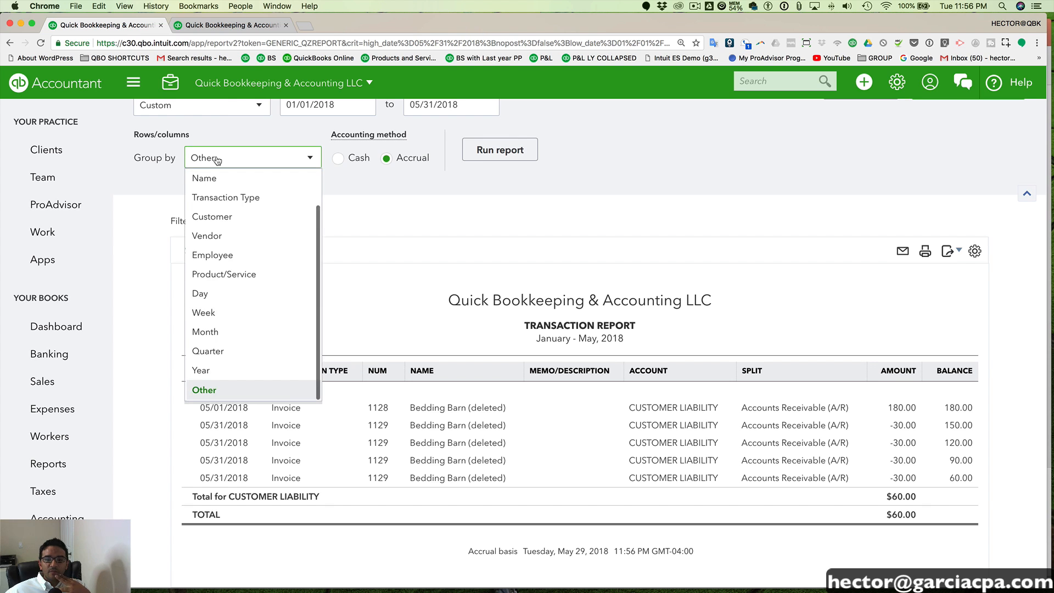
pyautogui.click(229, 275)
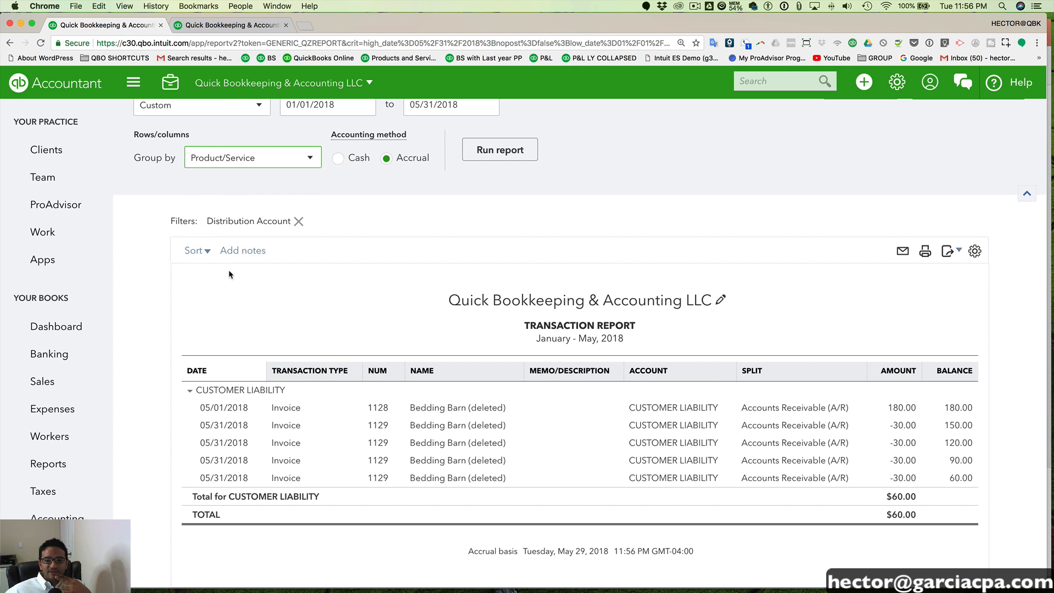
pyautogui.click(478, 150)
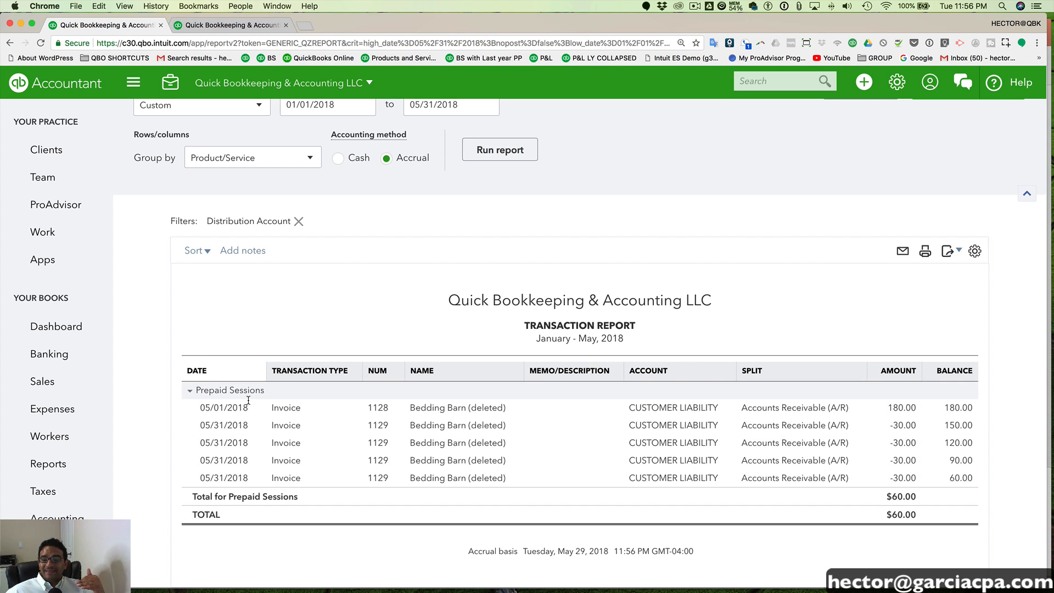
# Change the transaction report's grouping to Customer and rerun it
pyautogui.click(226, 165)
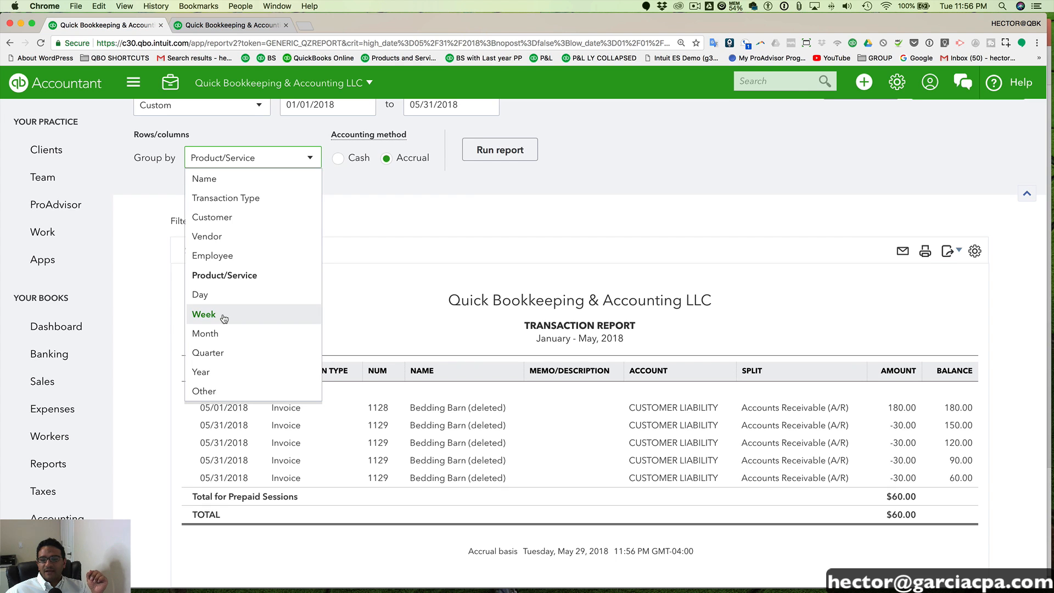
pyautogui.click(212, 217)
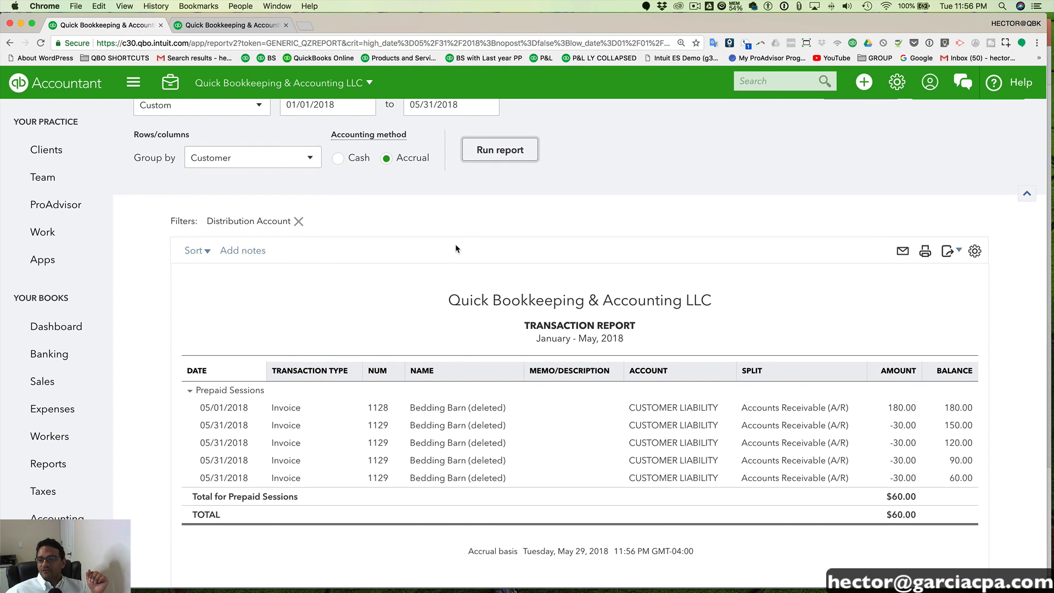